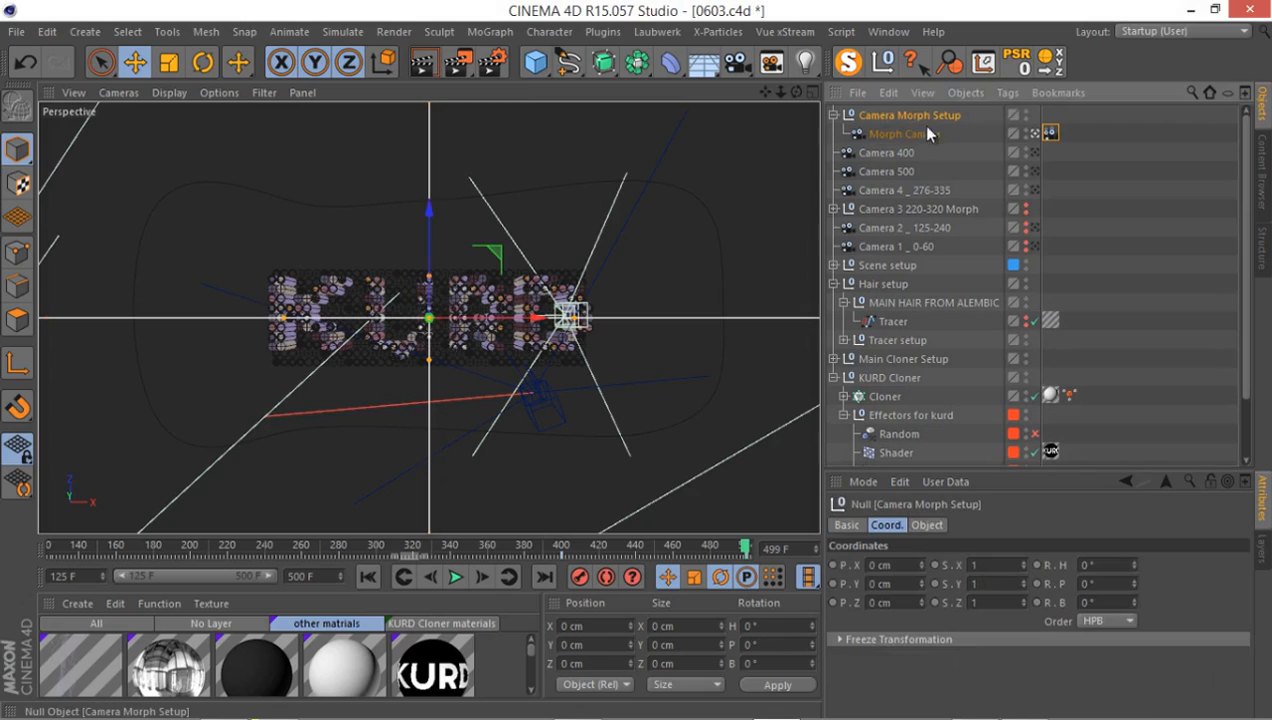
Rename the Camera Morph Setup null to Camera 5.
shift+click(885, 171)
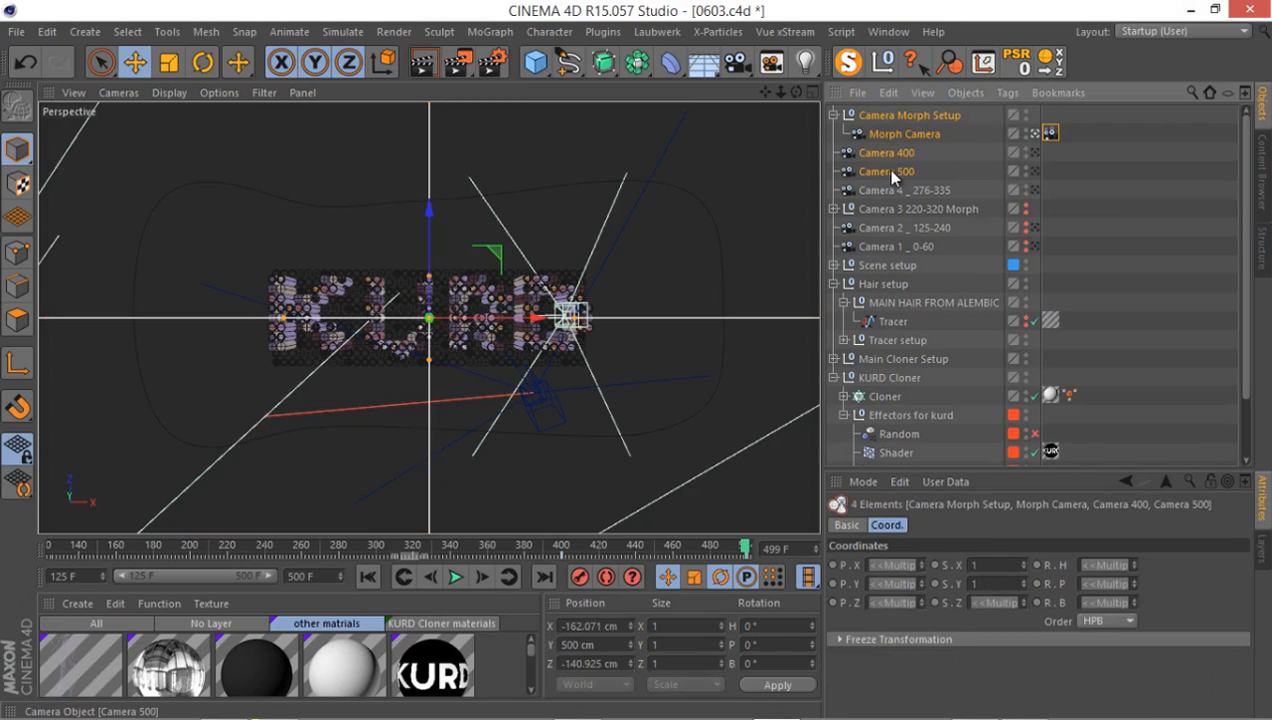
double_click(895, 115)
click(909, 115)
drag(903, 115, 1009, 120)
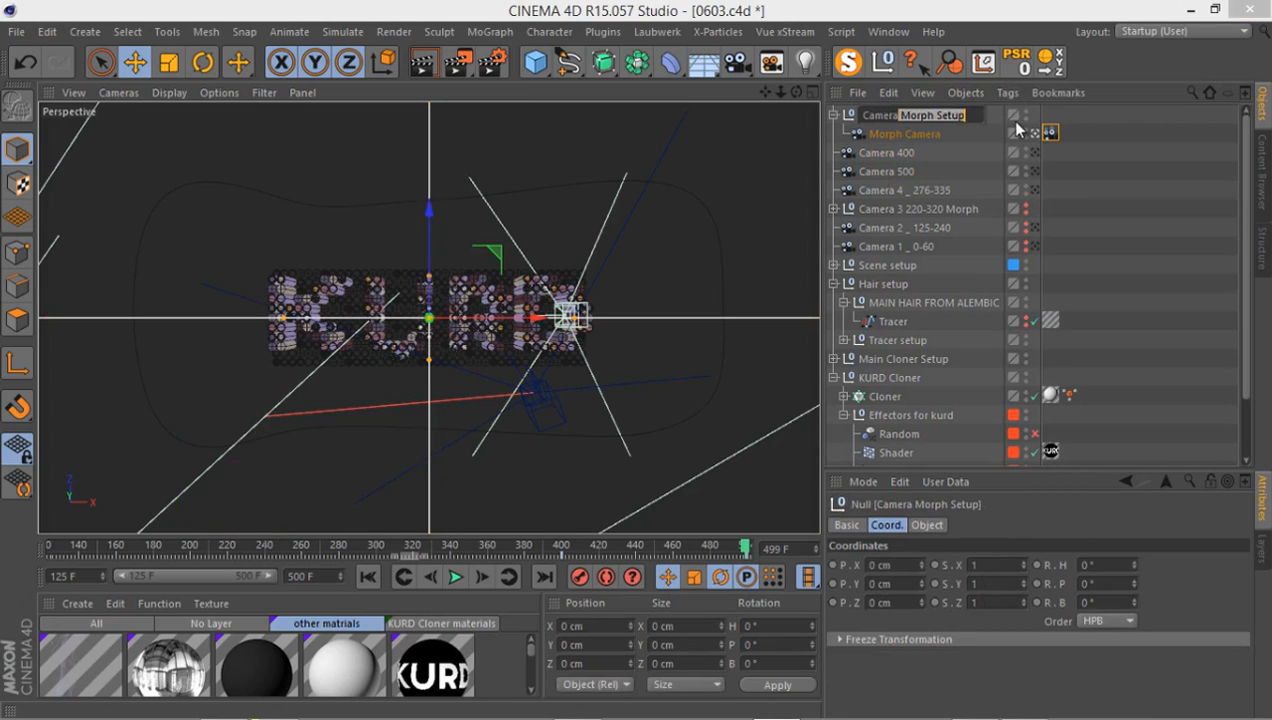
text(5)
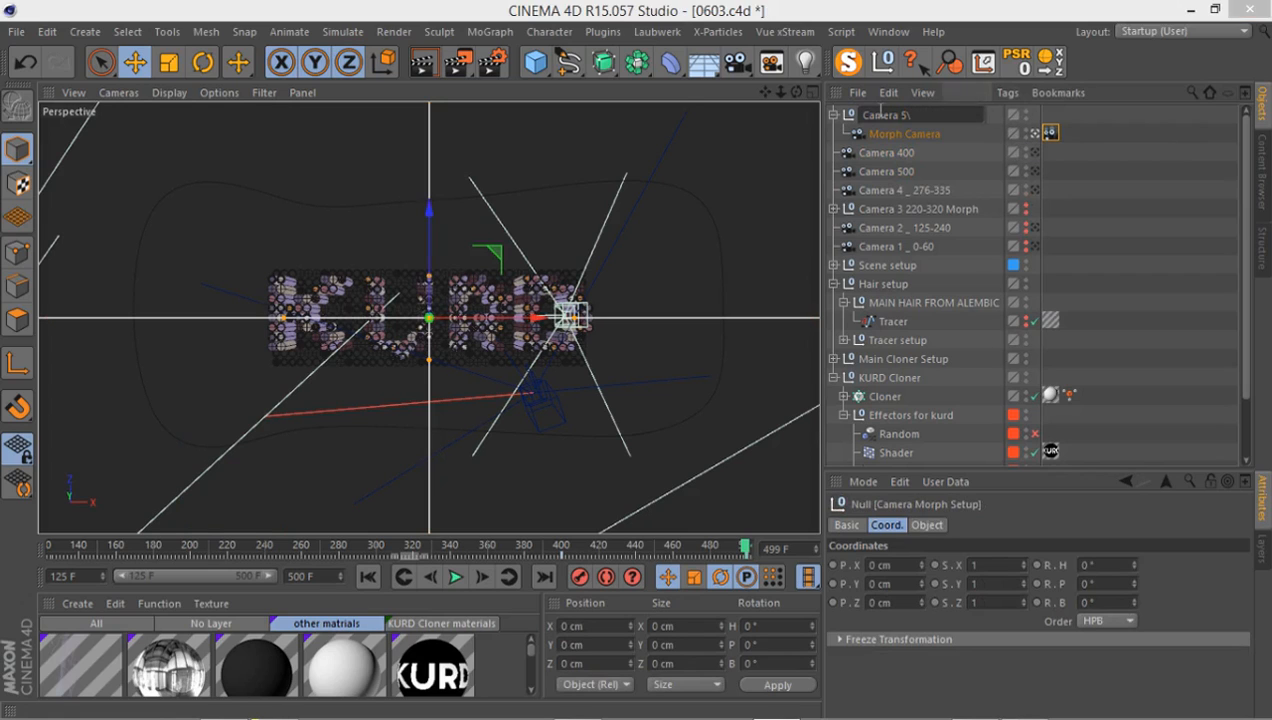
key(Return)
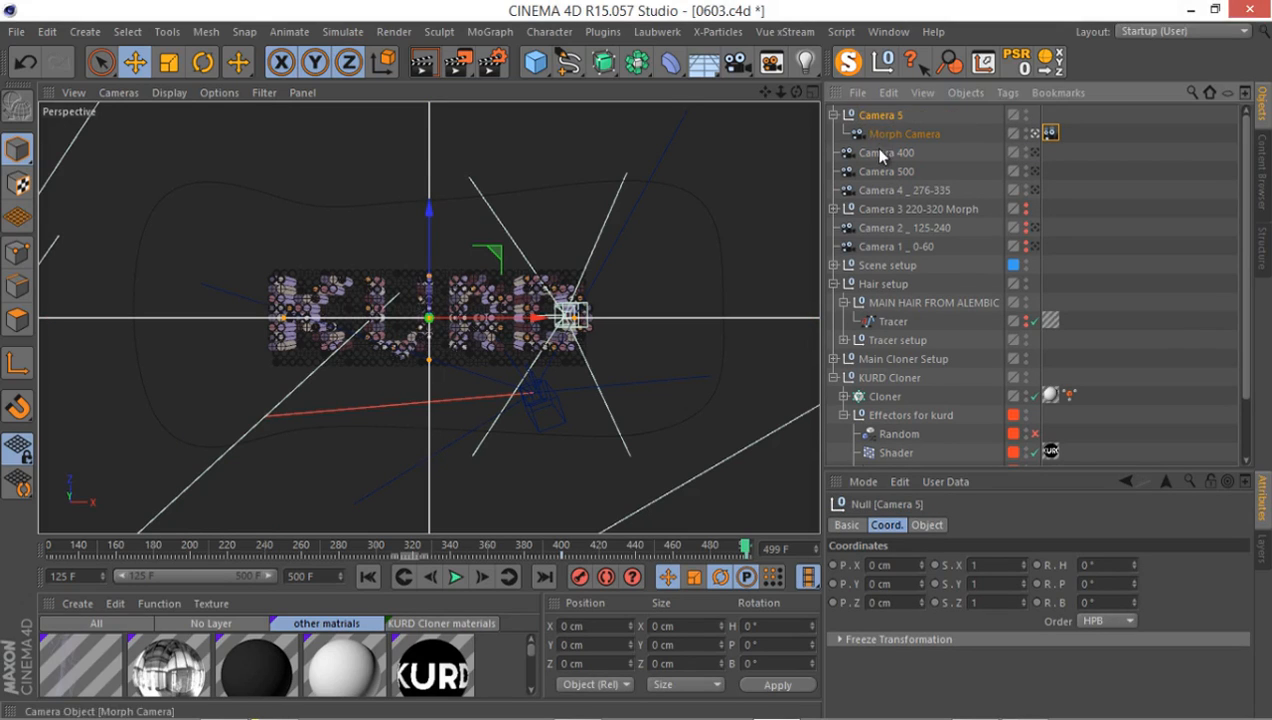
Group Camera 5, Camera 400 and Camera 500 under a new null named "Camera 5 _ 400-500".
shift+click(886, 190)
click(881, 171)
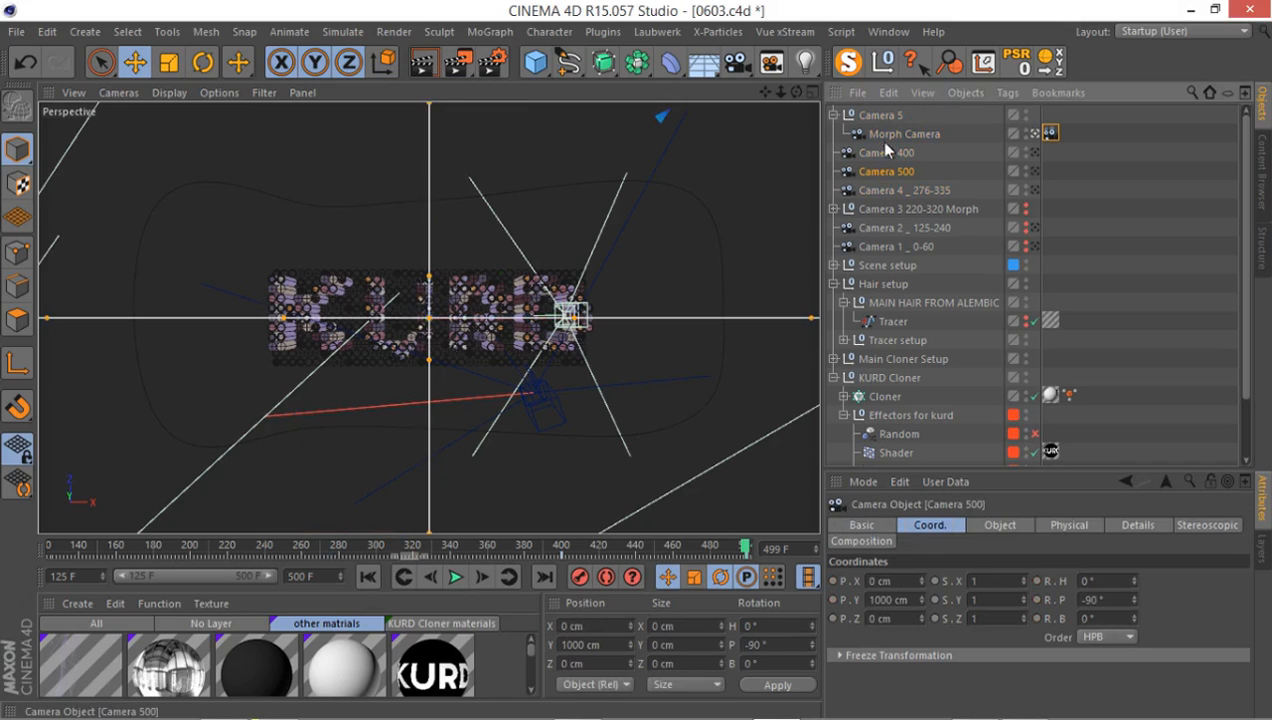
shift+click(877, 117)
key(alt+g)
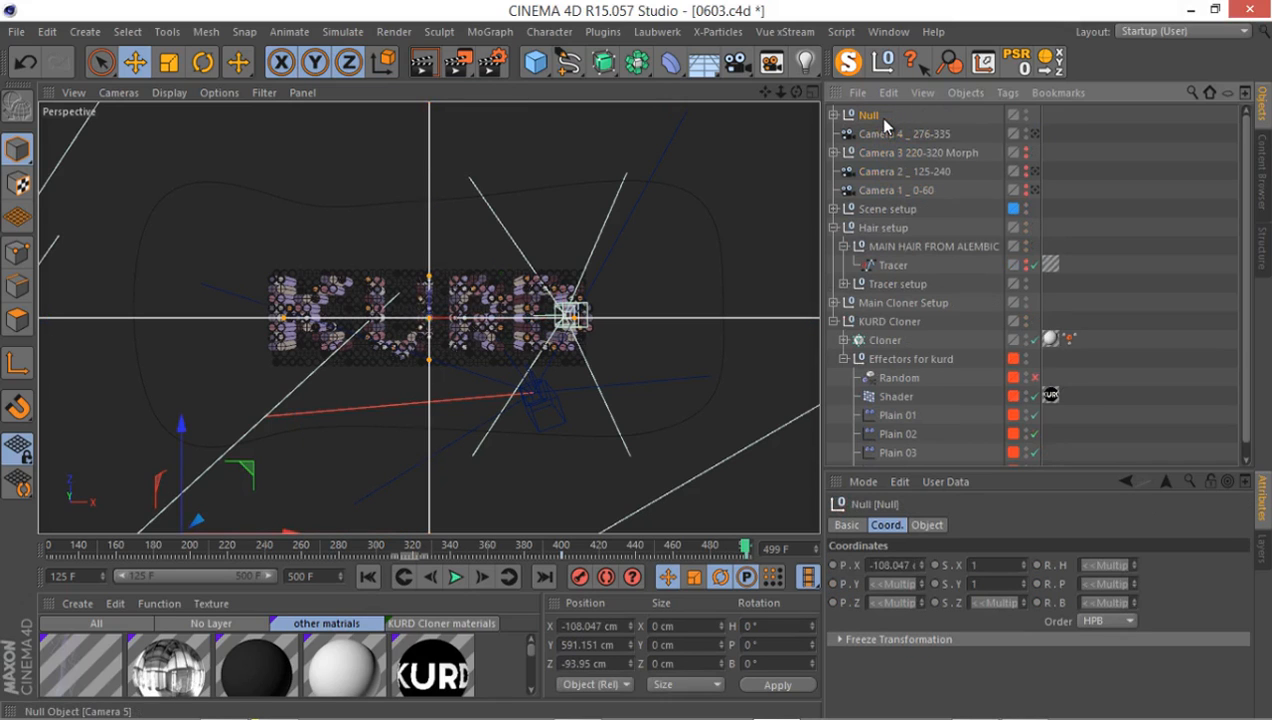
double_click(870, 116)
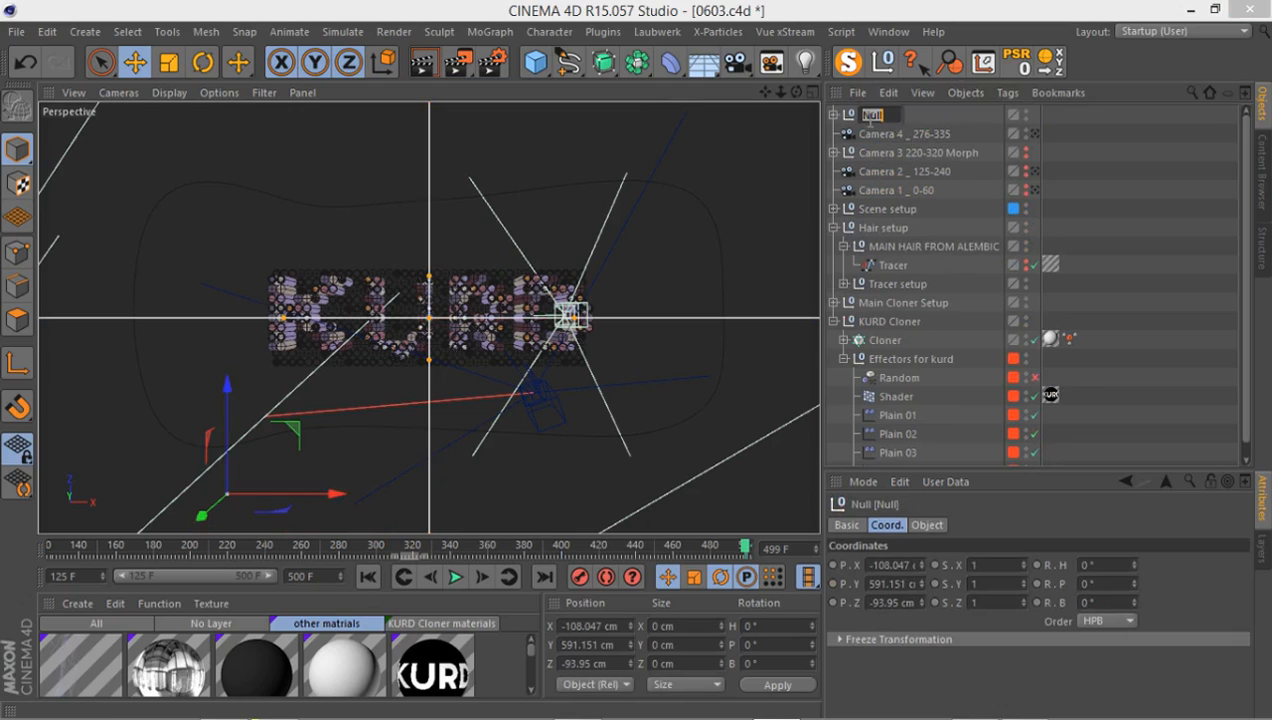
text(camera)
text( 5 _ 400)
text(-500)
key(Return)
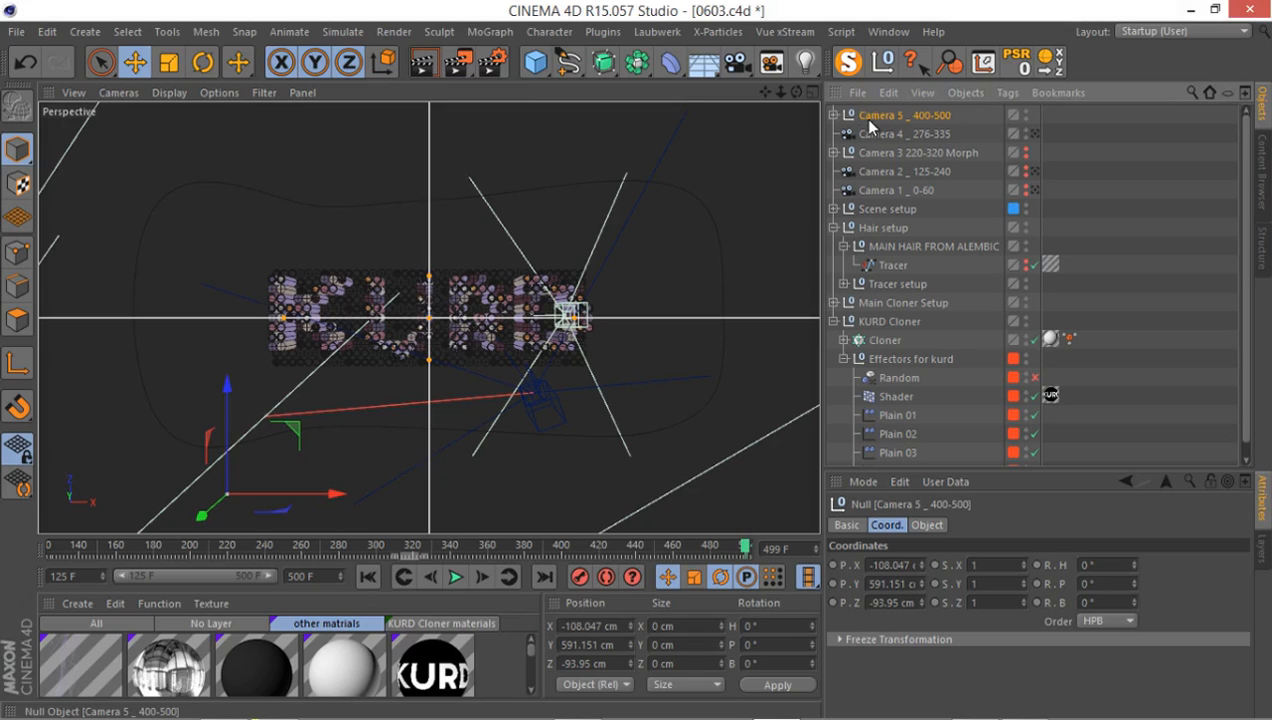
Group all five numbered camera objects, Camera 1 through Camera 5, under a new null named "Camera setup".
shift+click(897, 191)
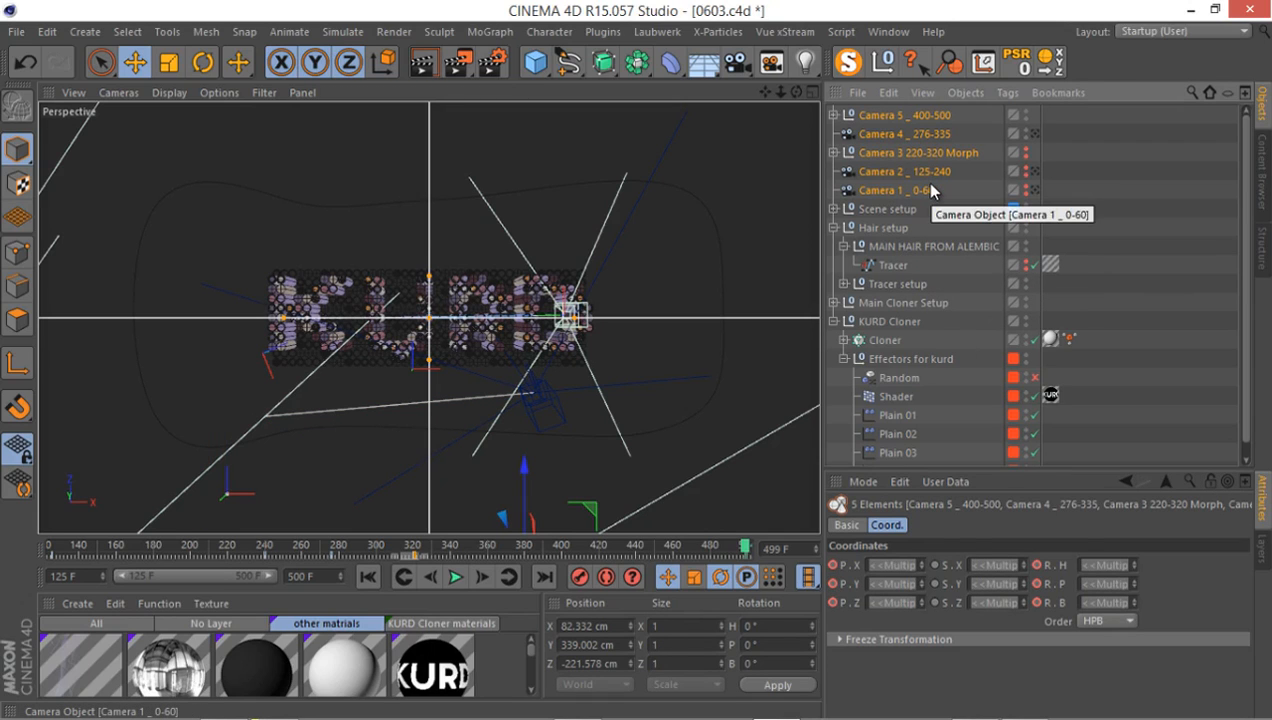
key(alt+g)
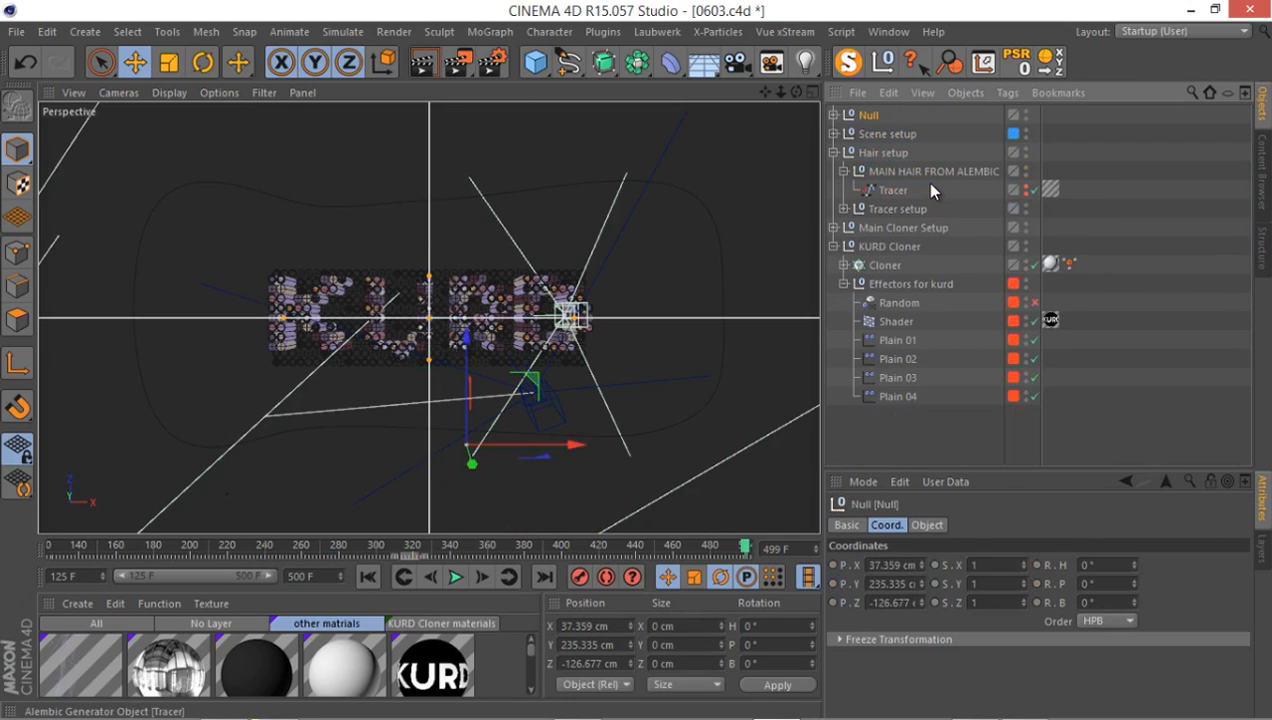
double_click(870, 115)
text(c)
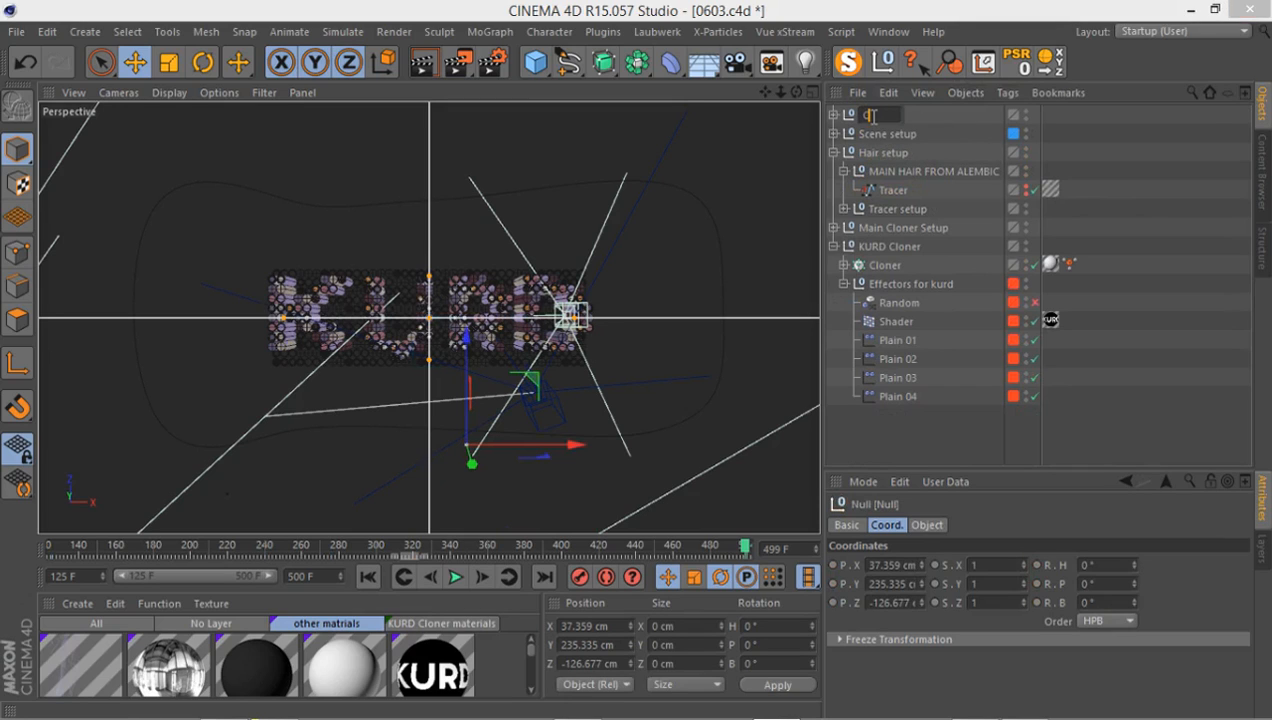
text(amera)
text( setup)
key(Return)
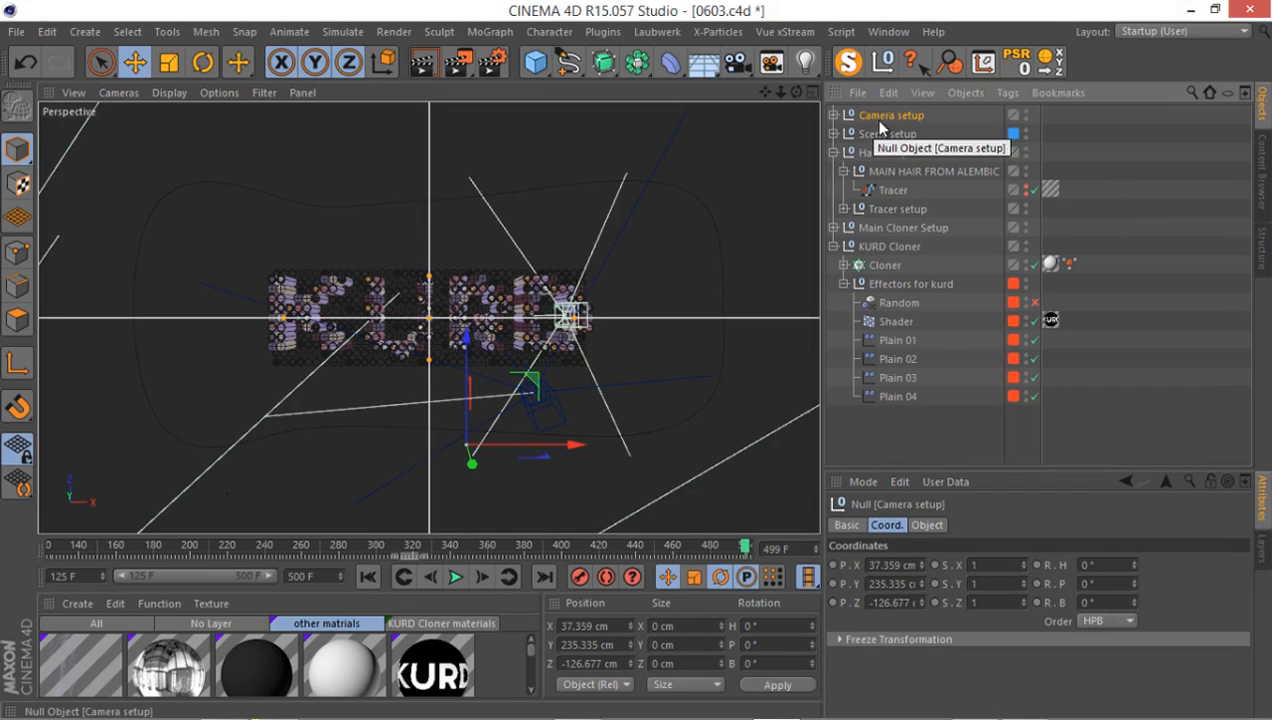
Create a new layer named Cameras and assign the Camera setup null to it.
click(1260, 547)
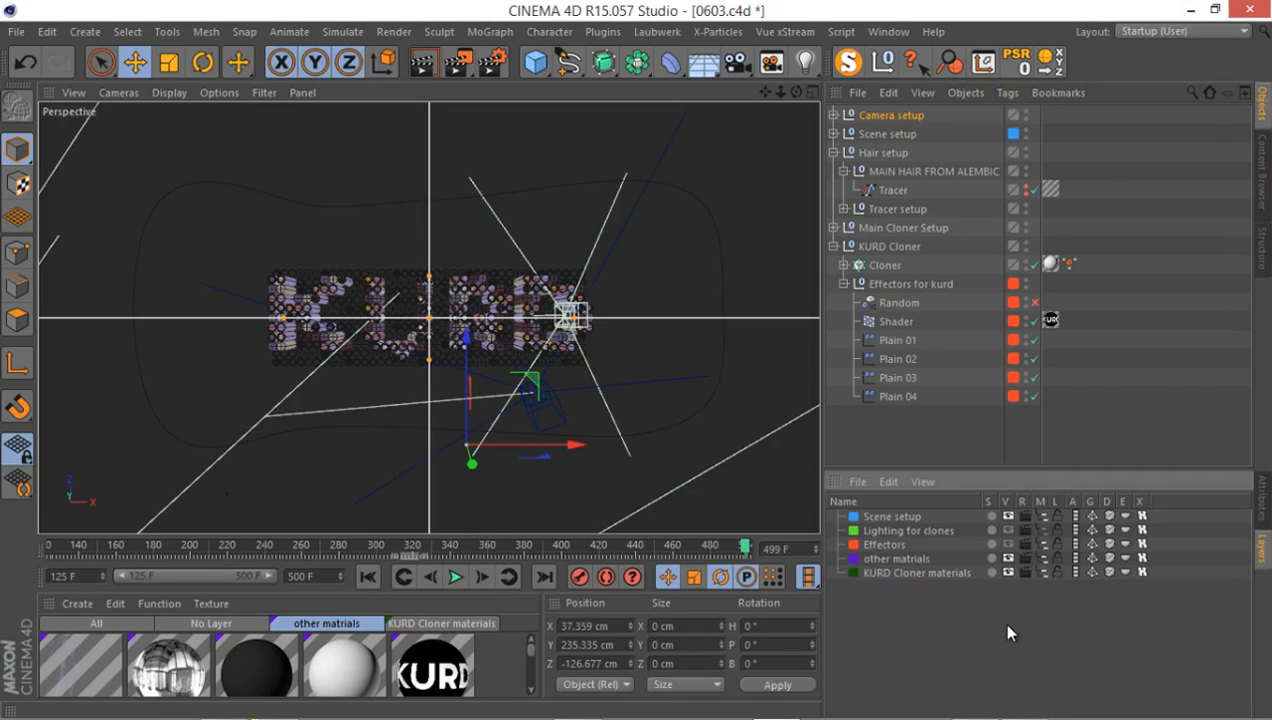
double_click(867, 582)
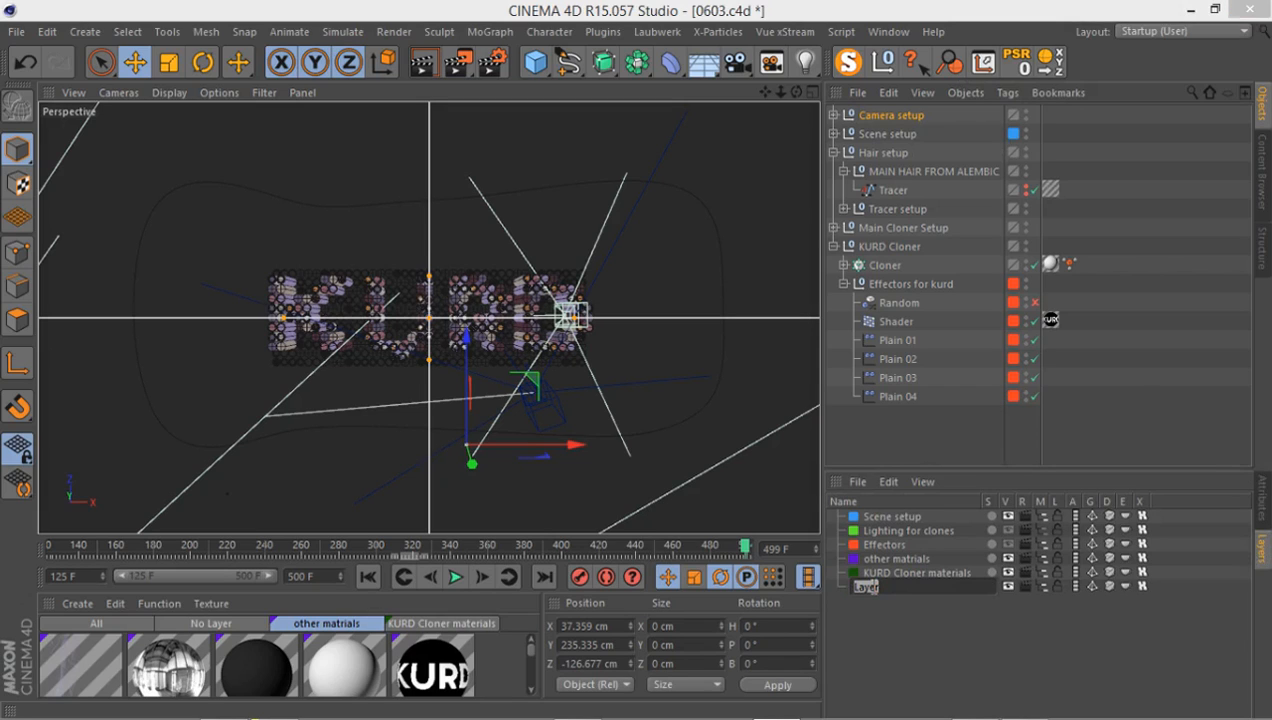
text(Cameras)
key(Return)
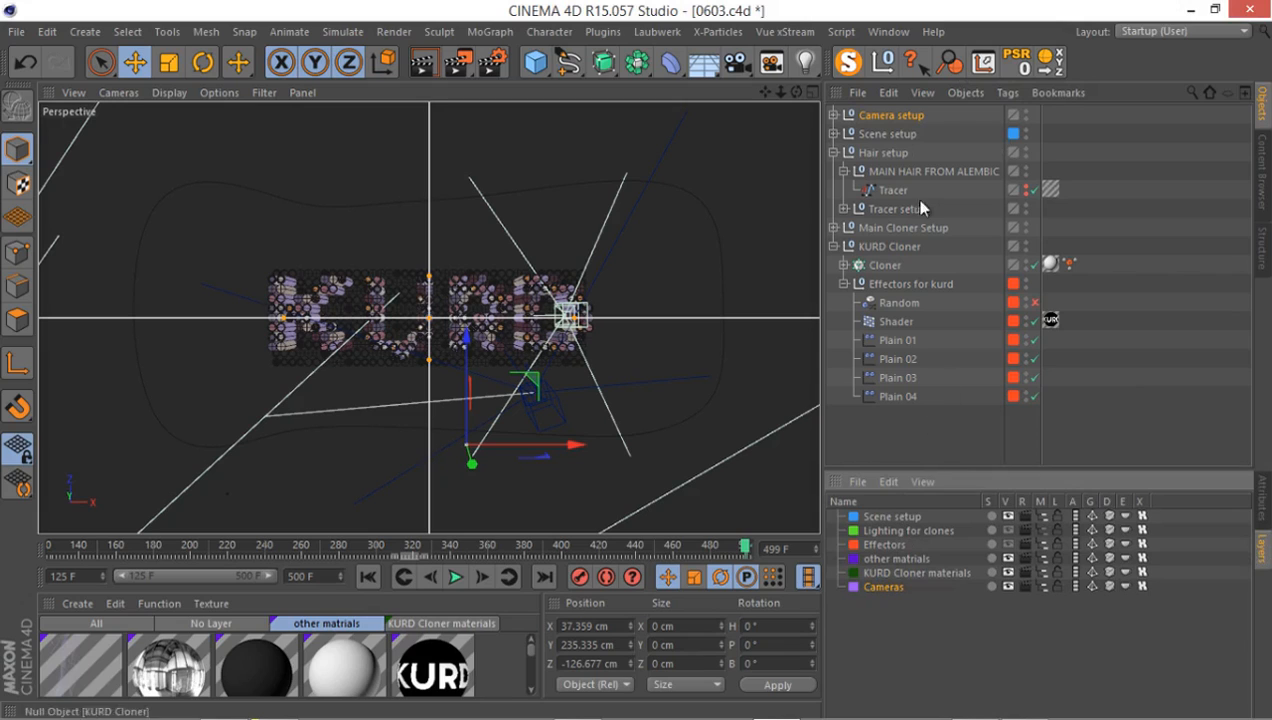
click(900, 116)
drag(904, 118, 878, 592)
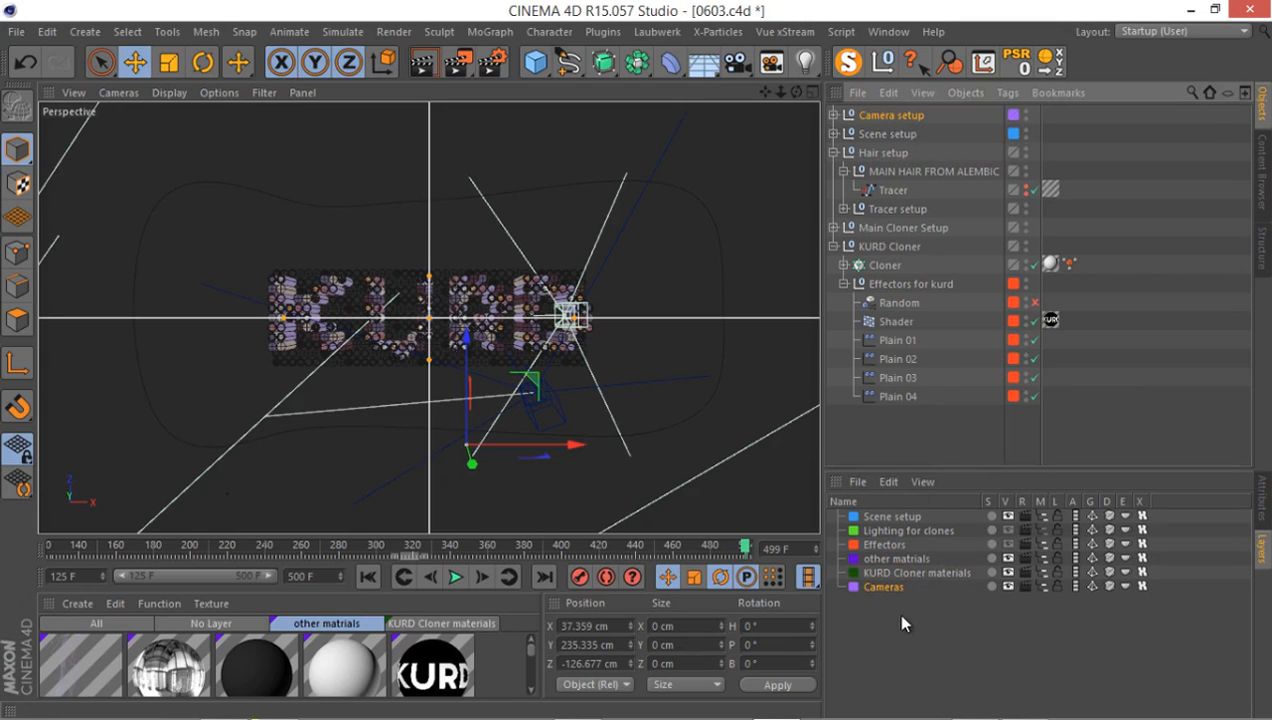
Collapse the KURD Cloner and Hair setup hierarchies and expand the Camera setup group.
click(833, 246)
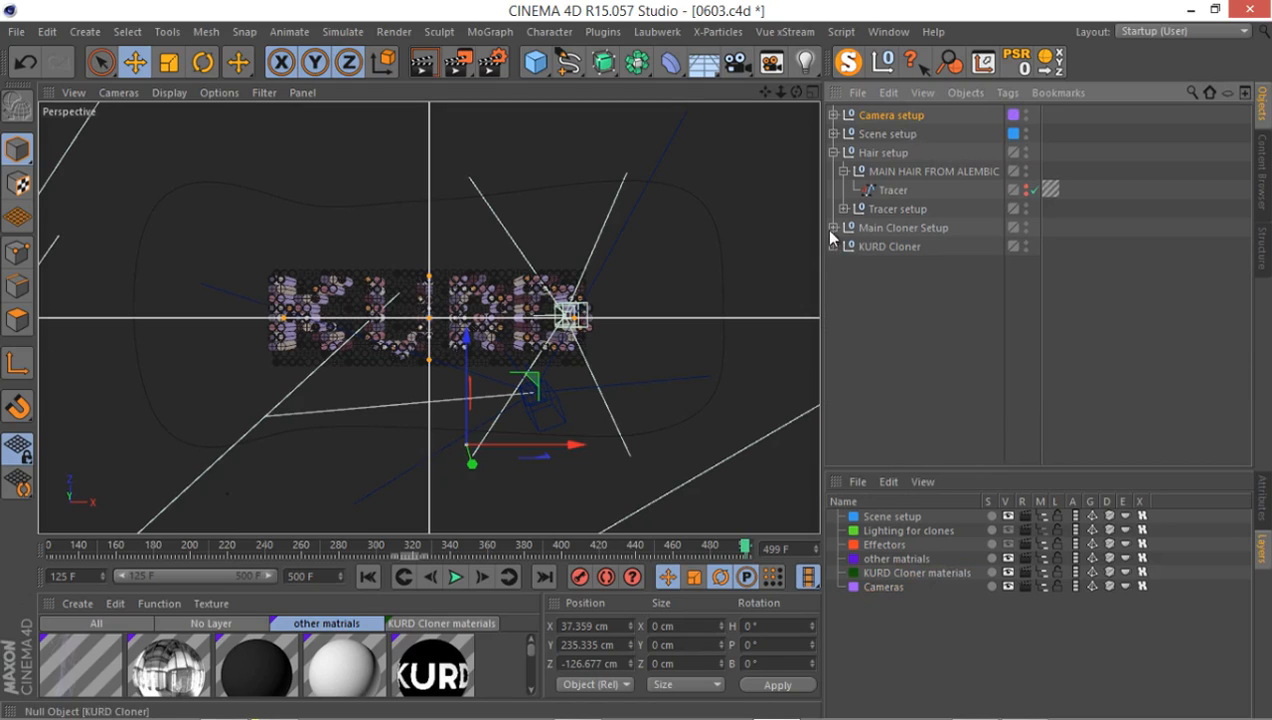
click(834, 152)
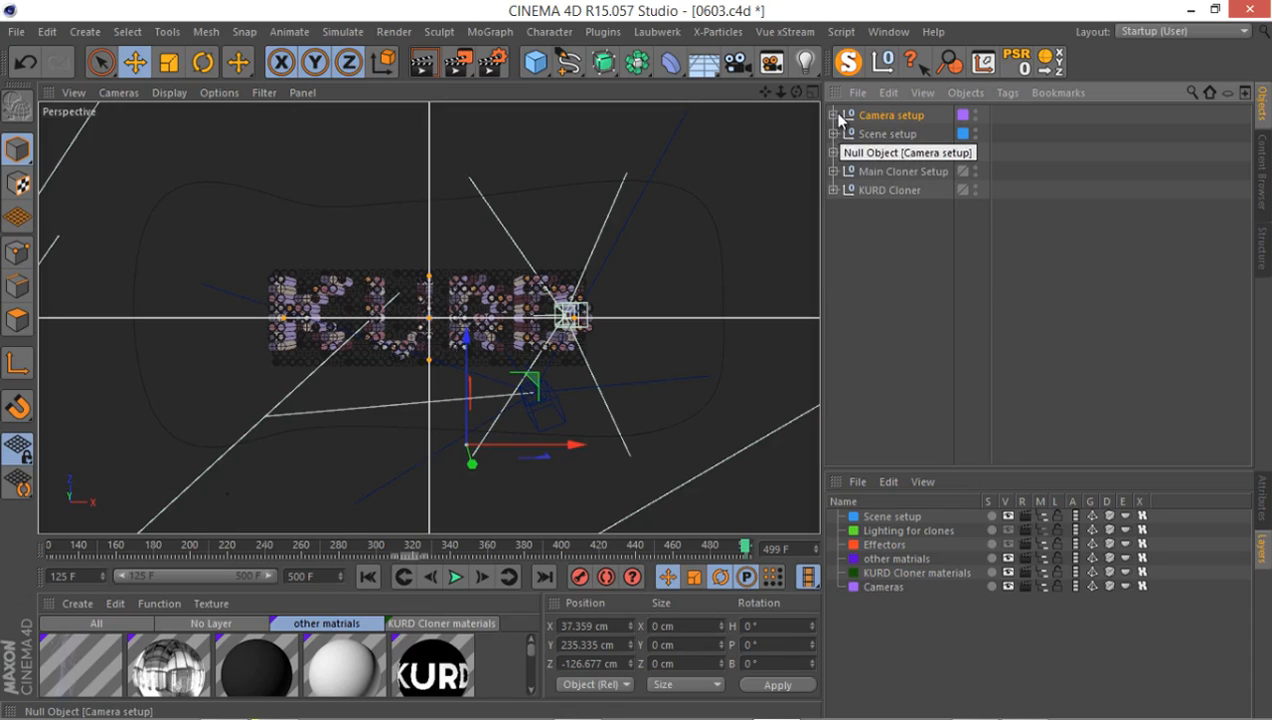
click(835, 116)
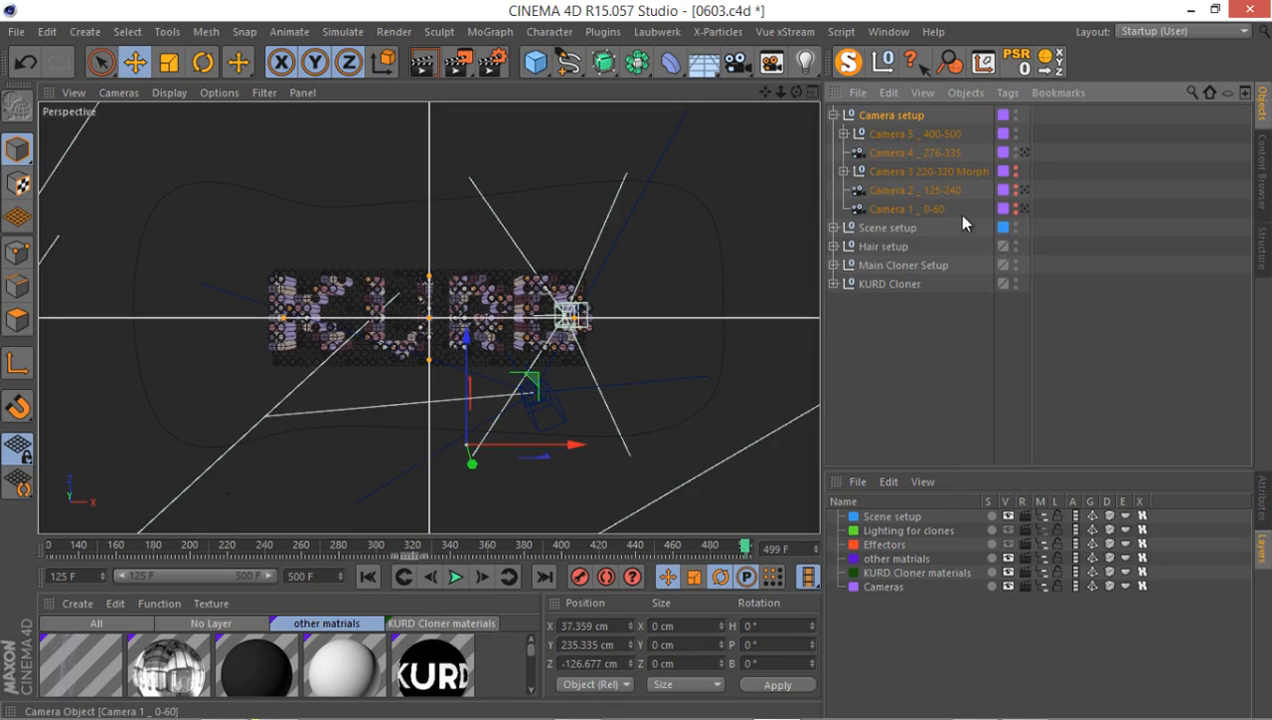
Reset the visibility overrides of Camera 3, Camera 2 and Camera 1 to their default state.
click(1015, 167)
click(1015, 167)
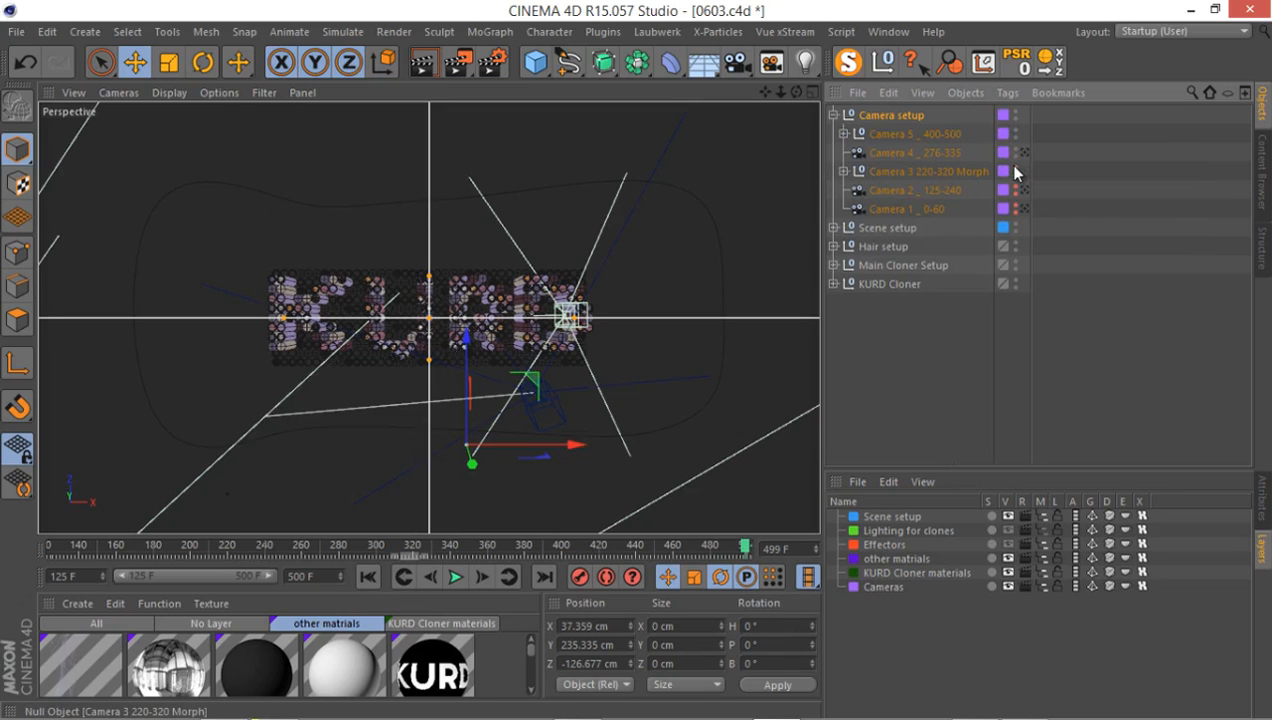
drag(1015, 167, 1006, 195)
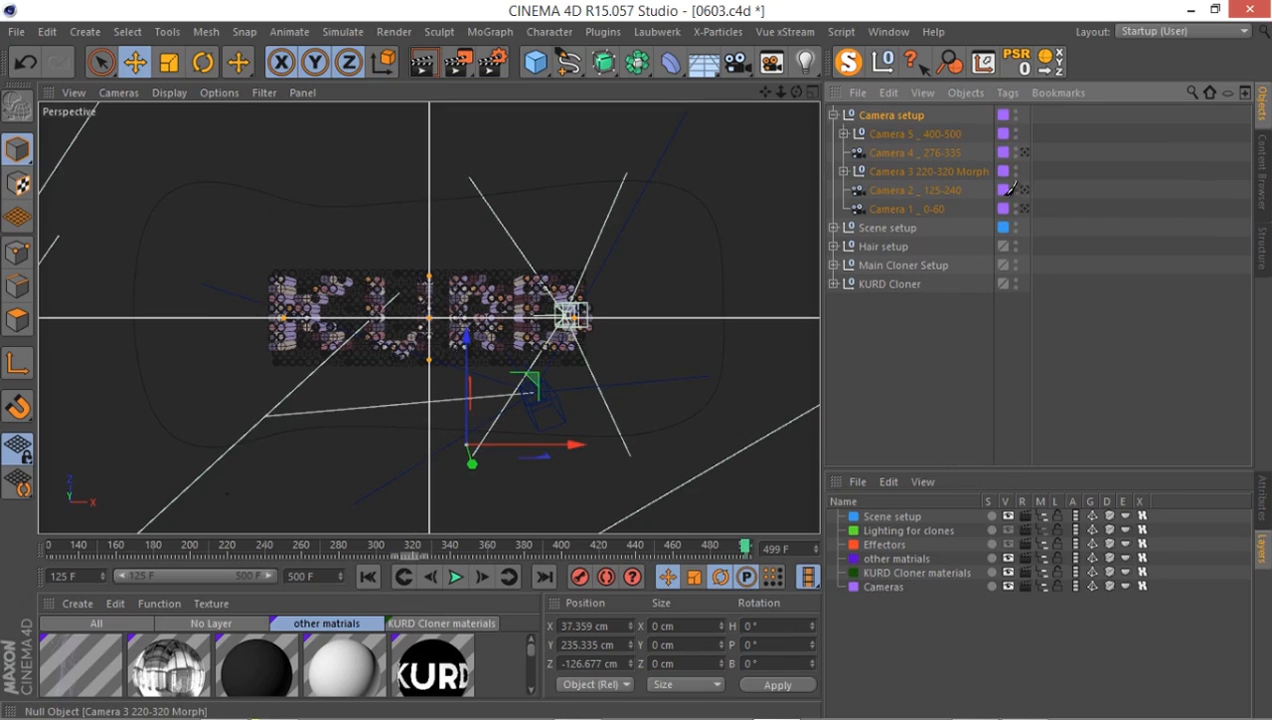
Hide the Camera setup group while forcing Camera 1 _ 0-60 visible, and look through that camera.
click(1015, 114)
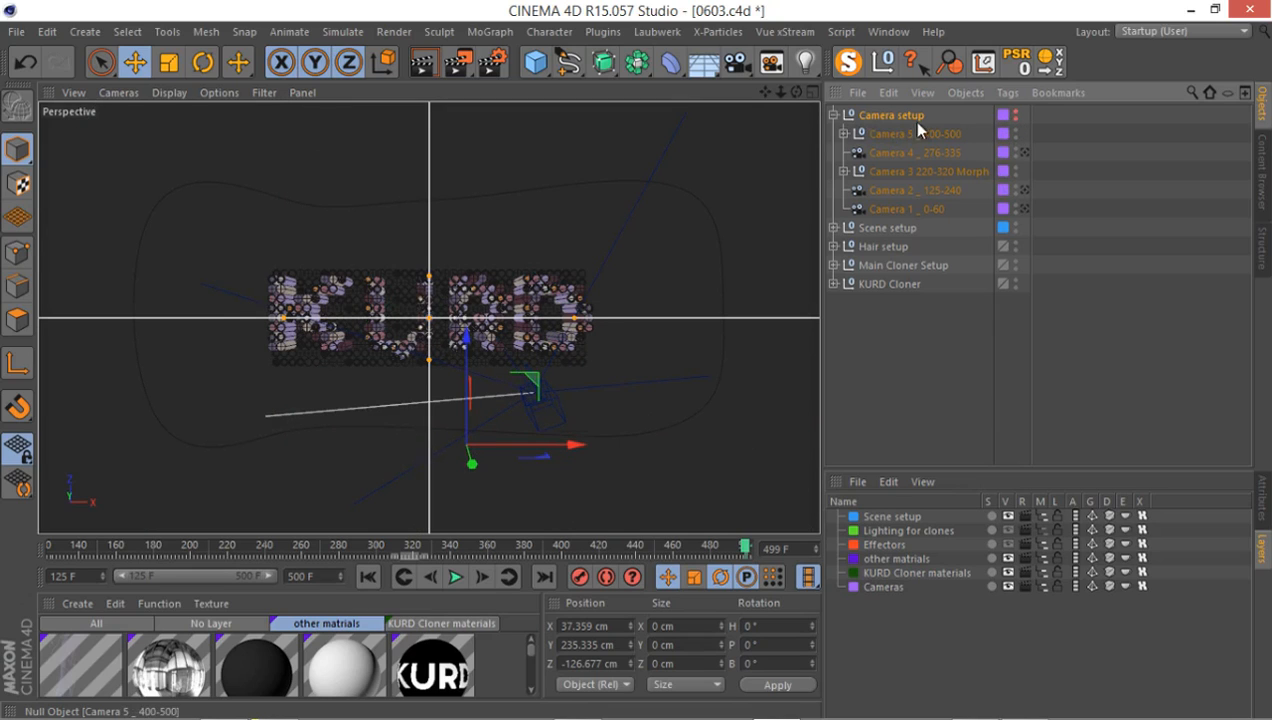
click(1015, 209)
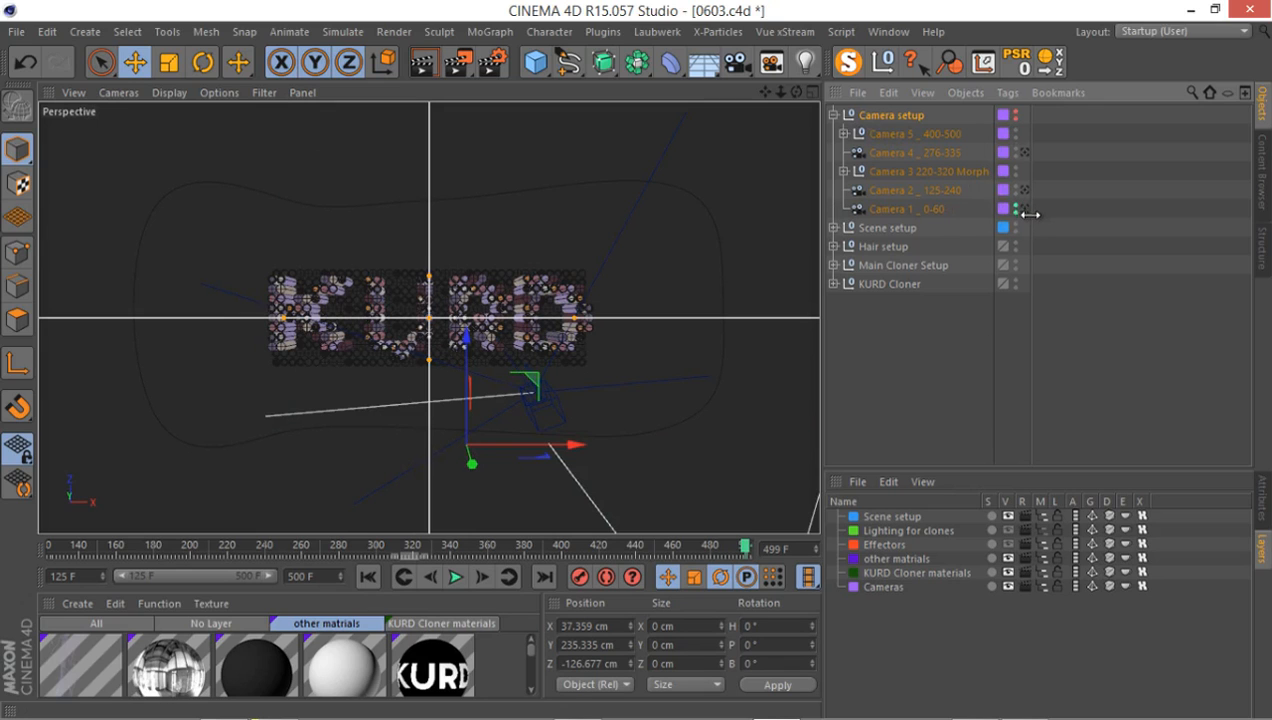
click(1025, 210)
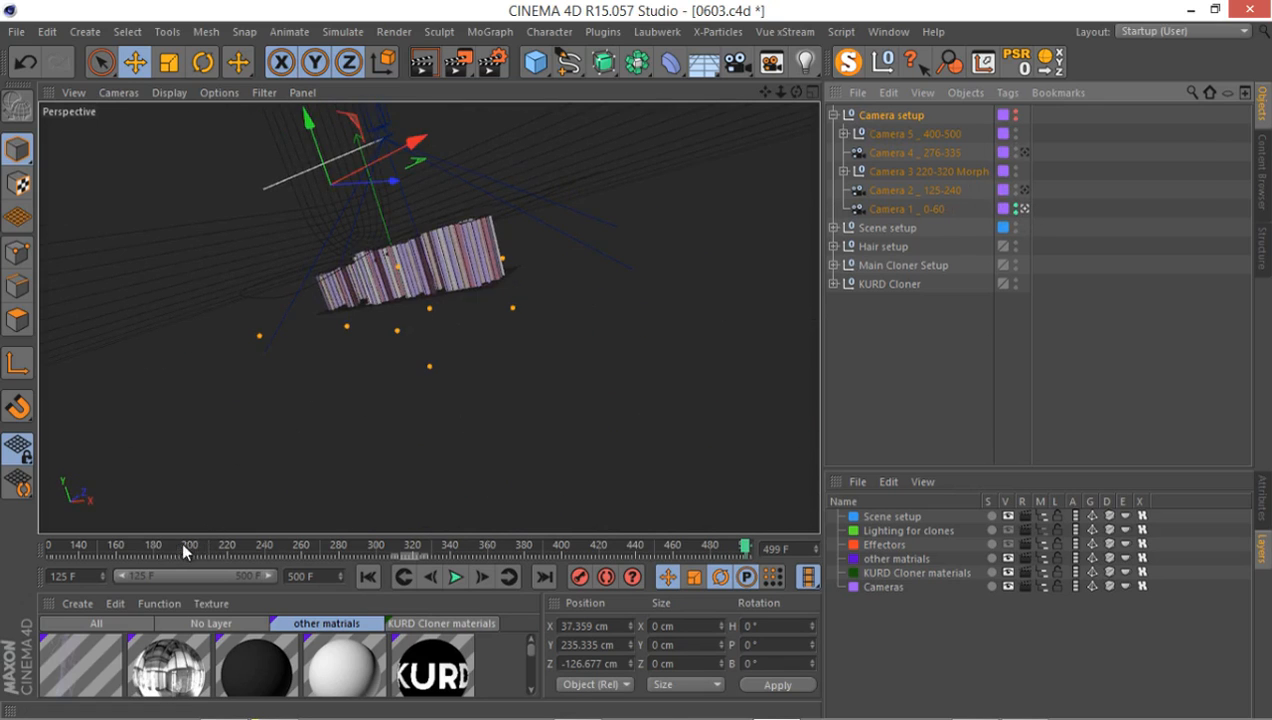
Set the start of the timeline and its preview range to 0 F and move the current time to frame 85.
drag(181, 541, 88, 562)
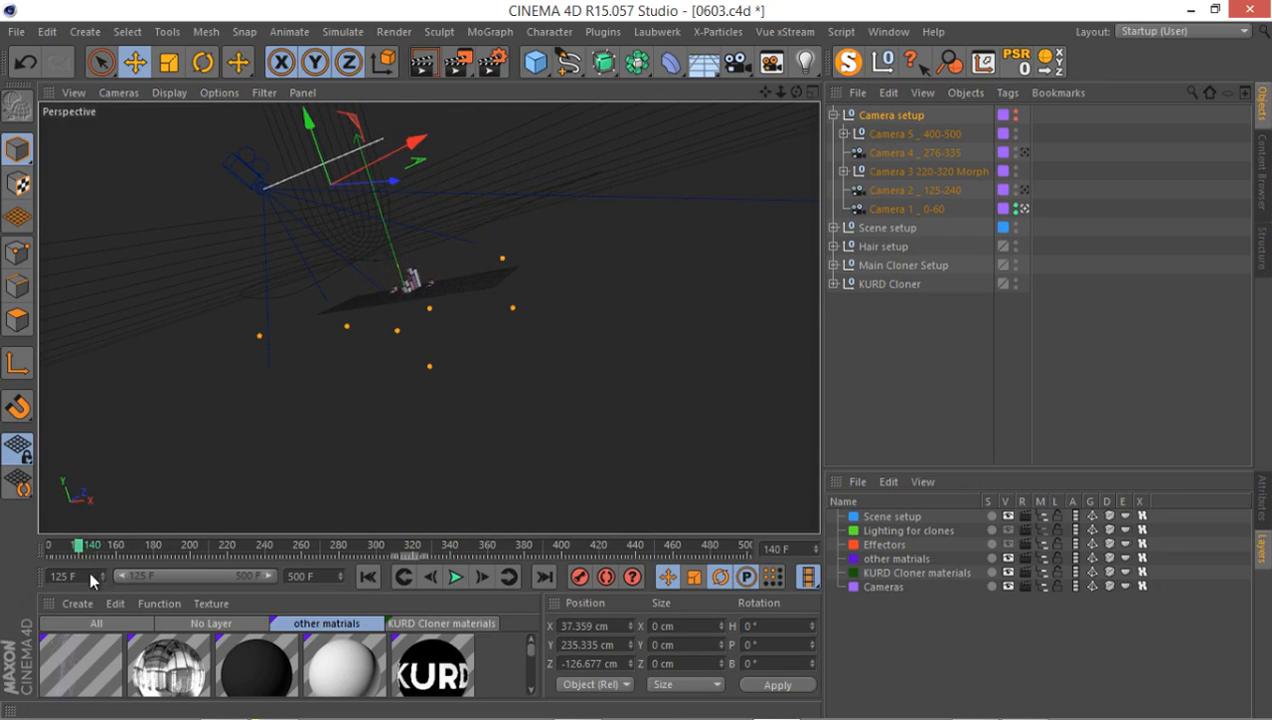
double_click(82, 576)
text(0)
key(Return)
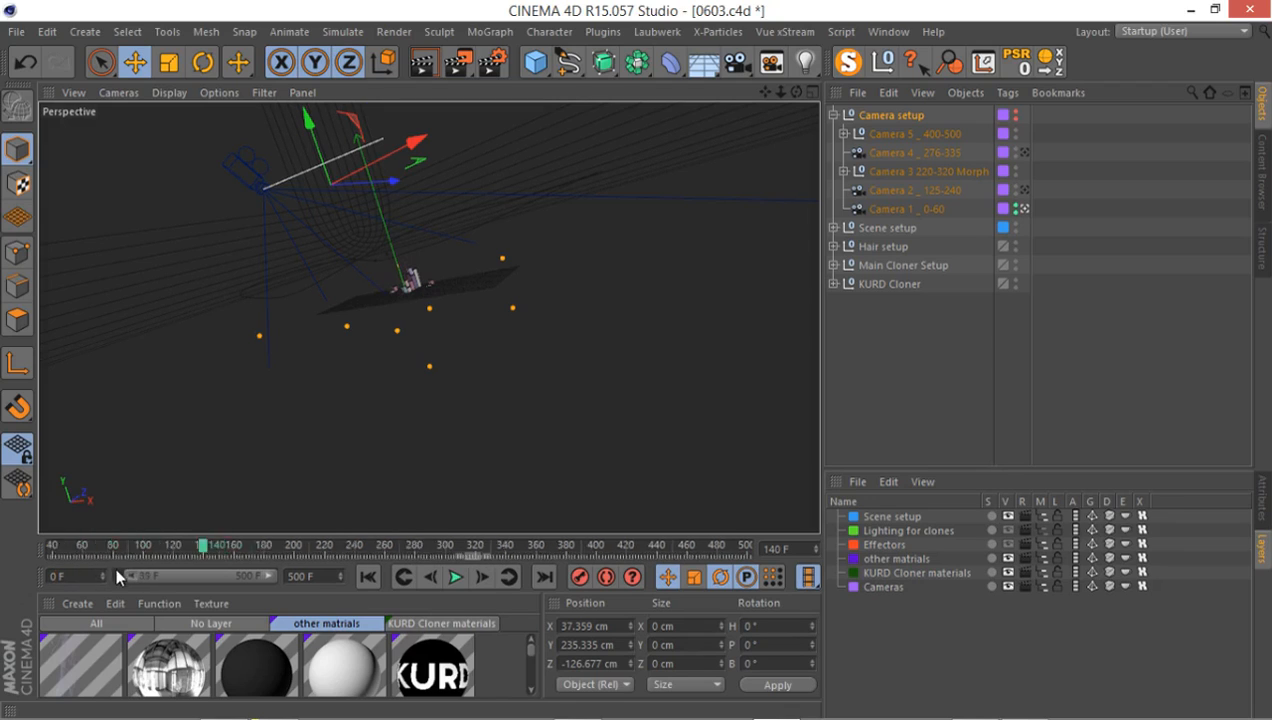
drag(126, 544, 169, 548)
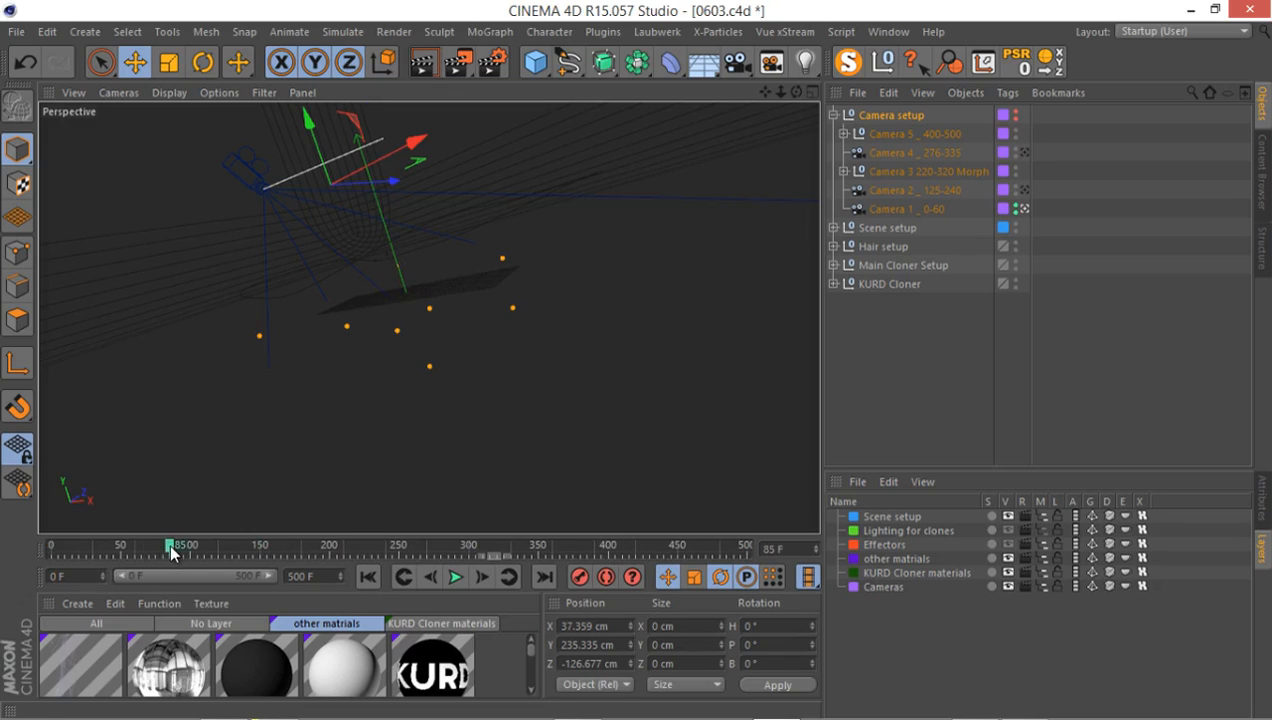
Enable the Cloner Main clones object in Main Cloner Setup, leaving the Main Cloner Setup and KURD Cloner hierarchies collapsed.
click(833, 265)
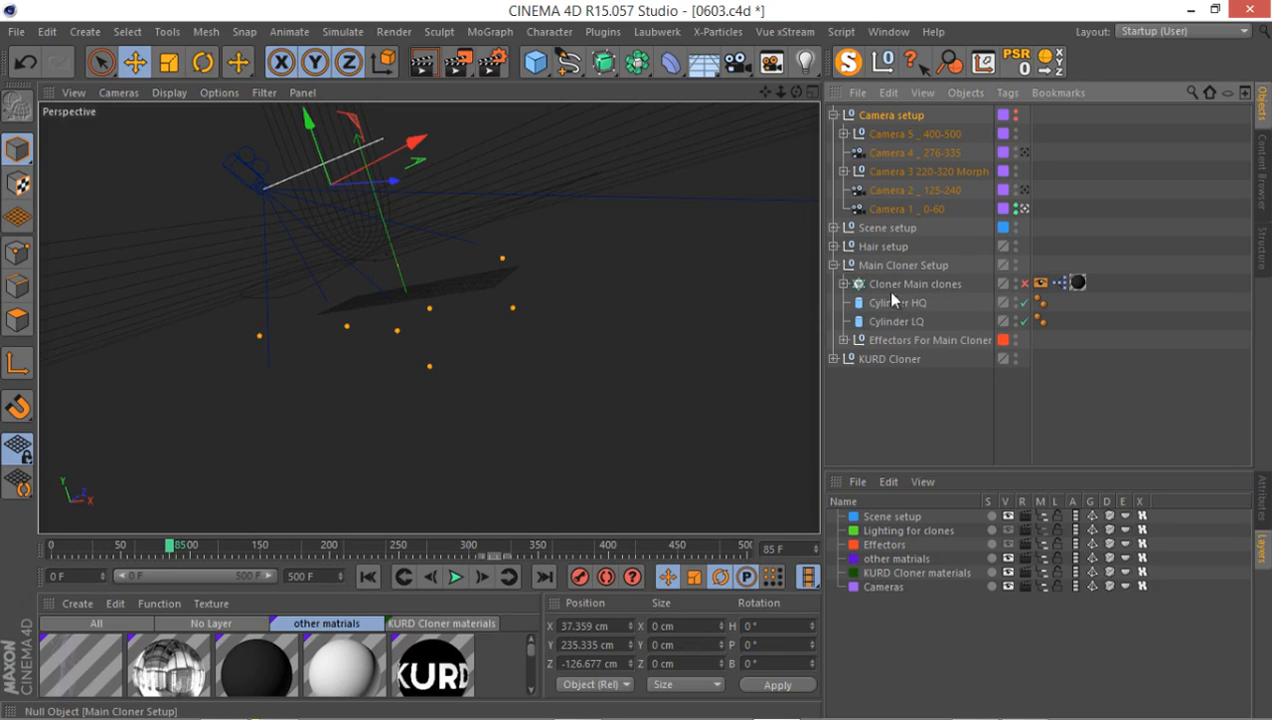
click(1024, 283)
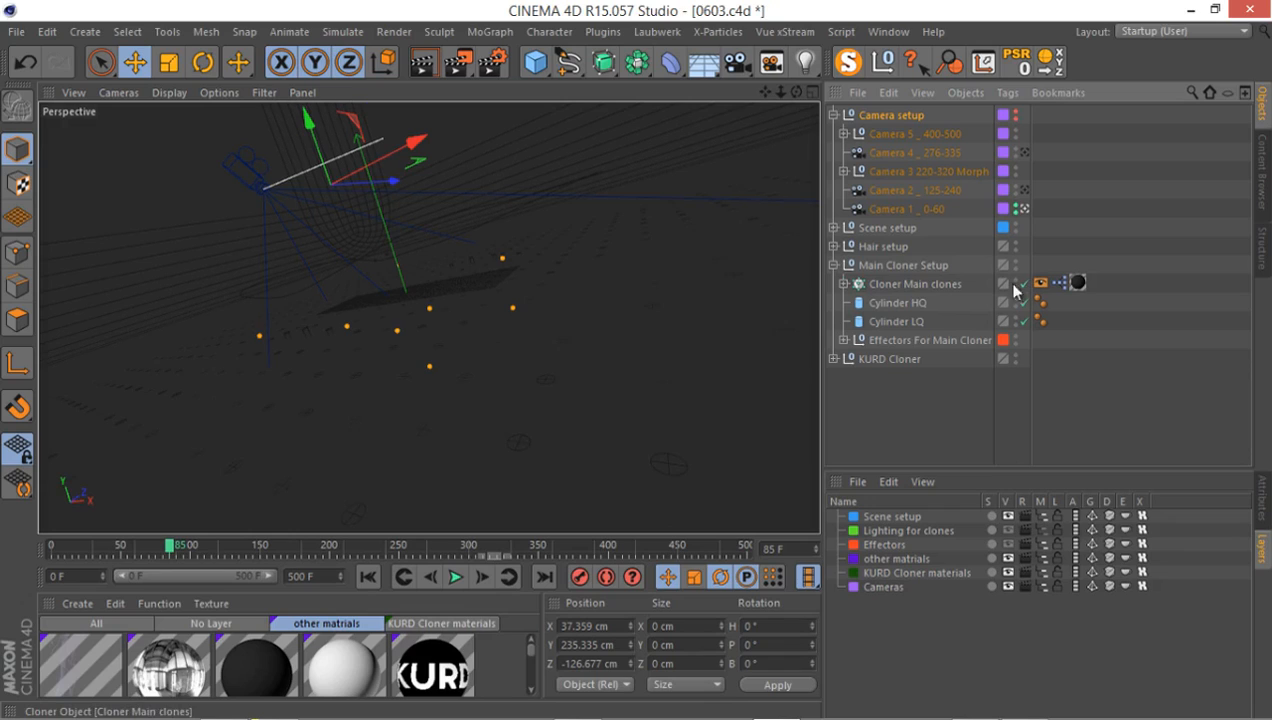
click(833, 265)
click(834, 284)
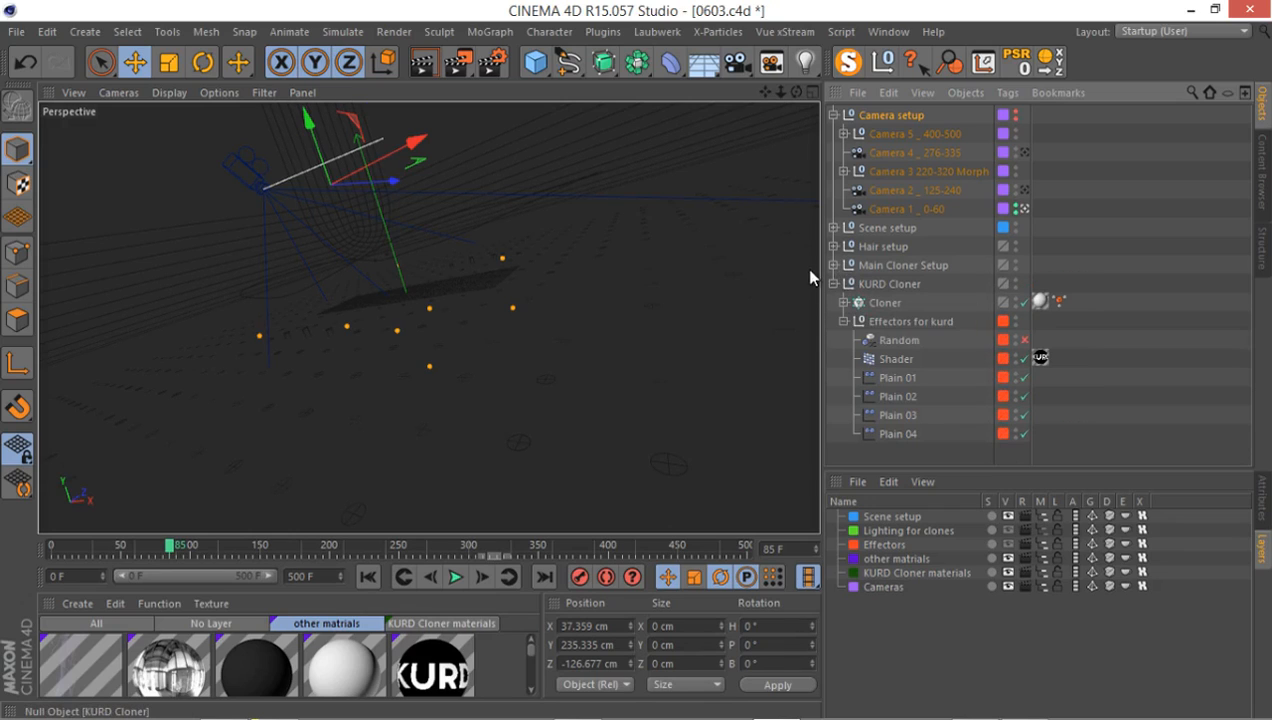
click(834, 284)
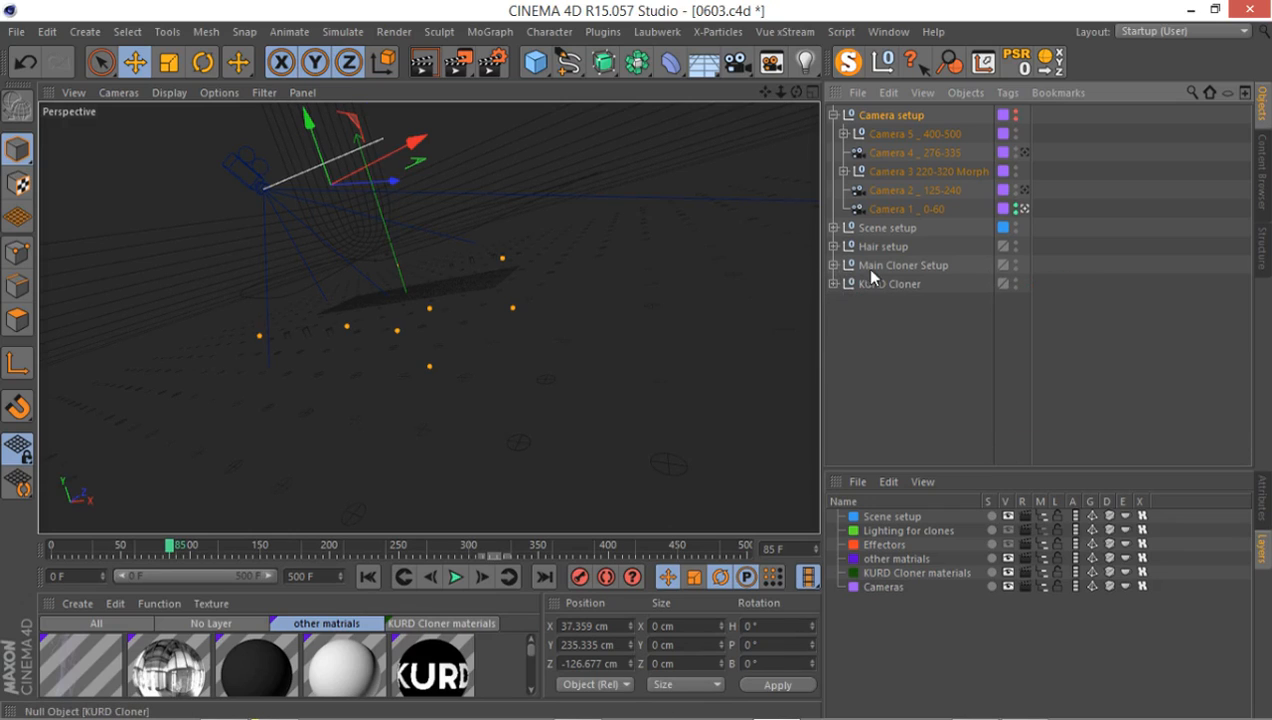
Select Camera 1 _ 0-60 and add a Depth pass to the Multi-Pass render settings.
click(900, 208)
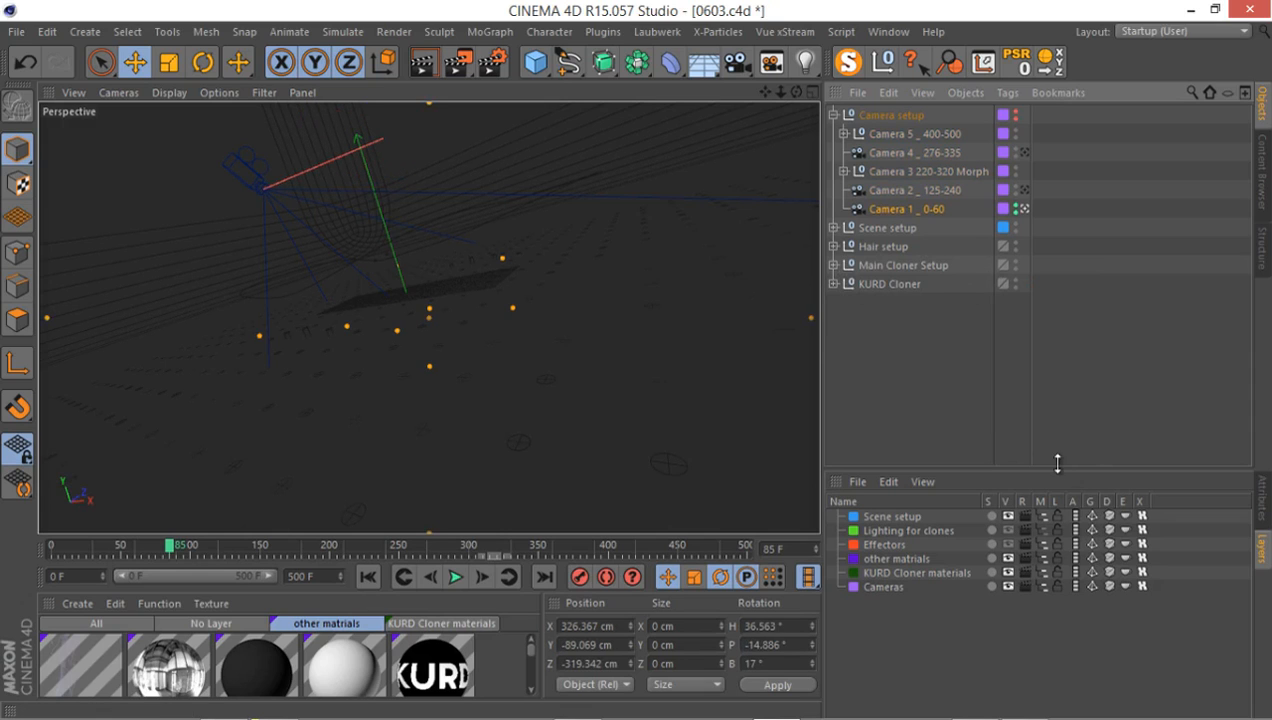
click(492, 62)
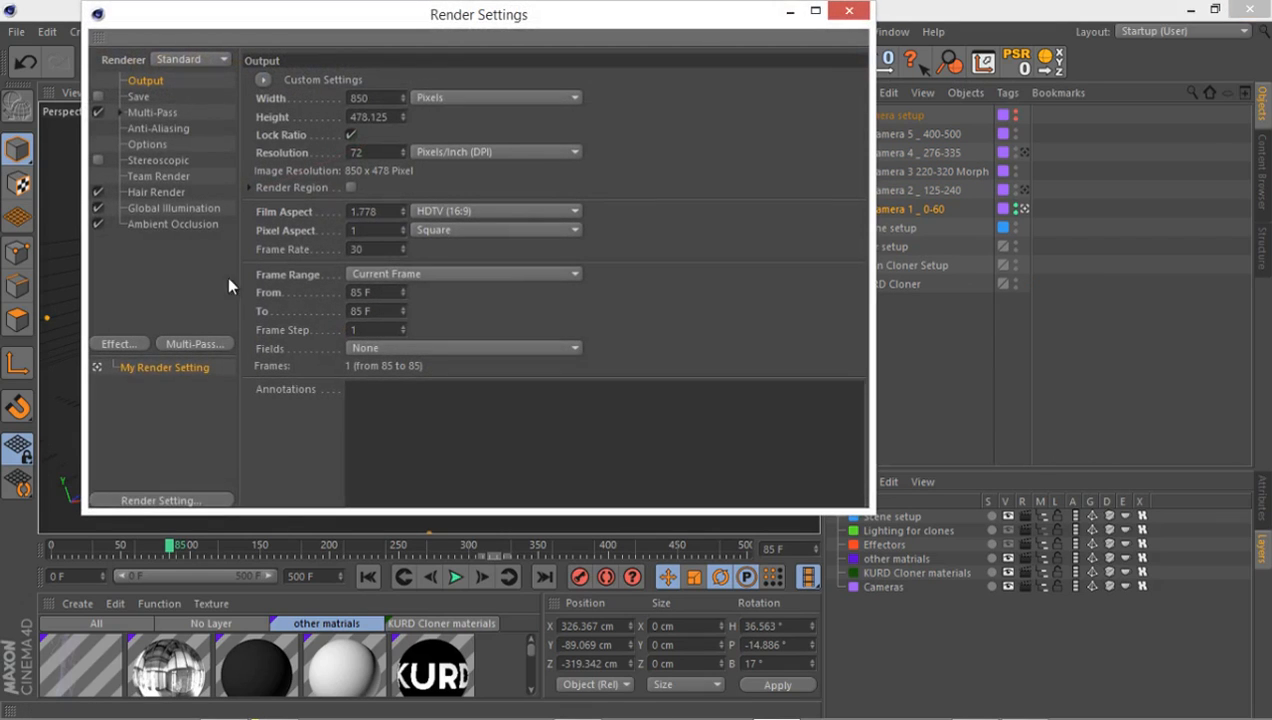
drag(304, 14, 429, 45)
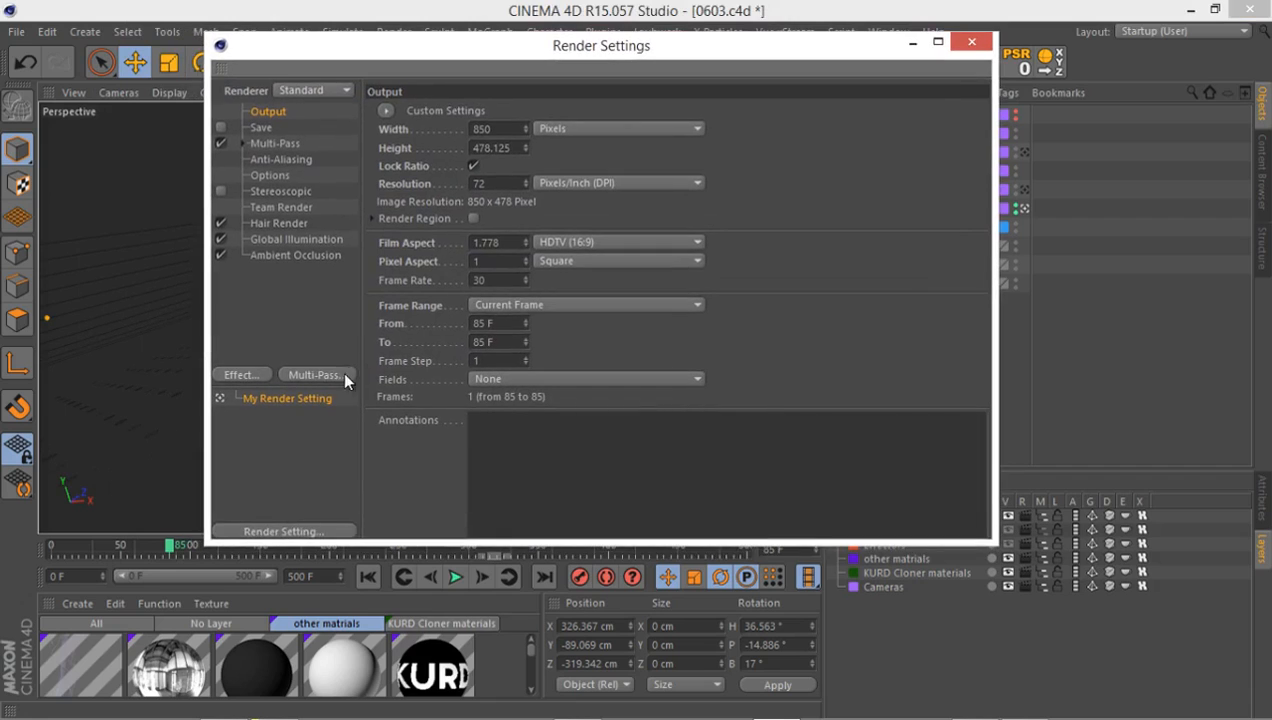
click(317, 373)
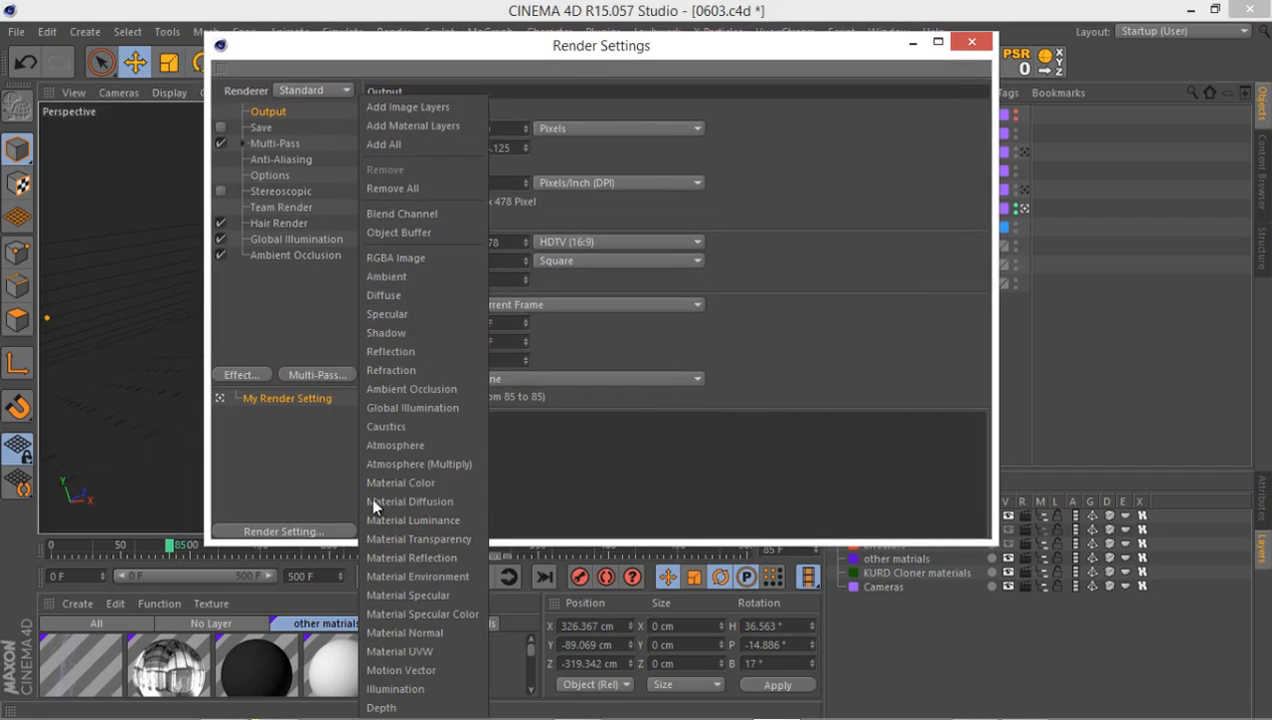
click(398, 708)
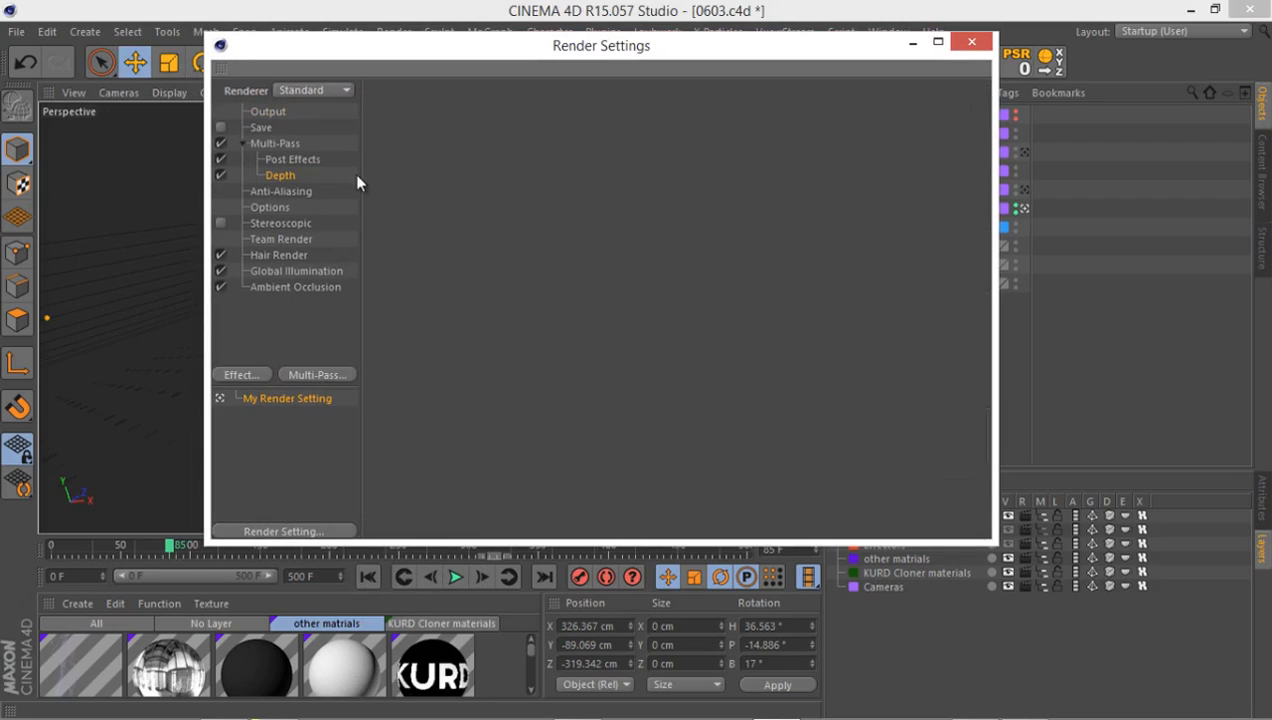
drag(415, 66, 351, 53)
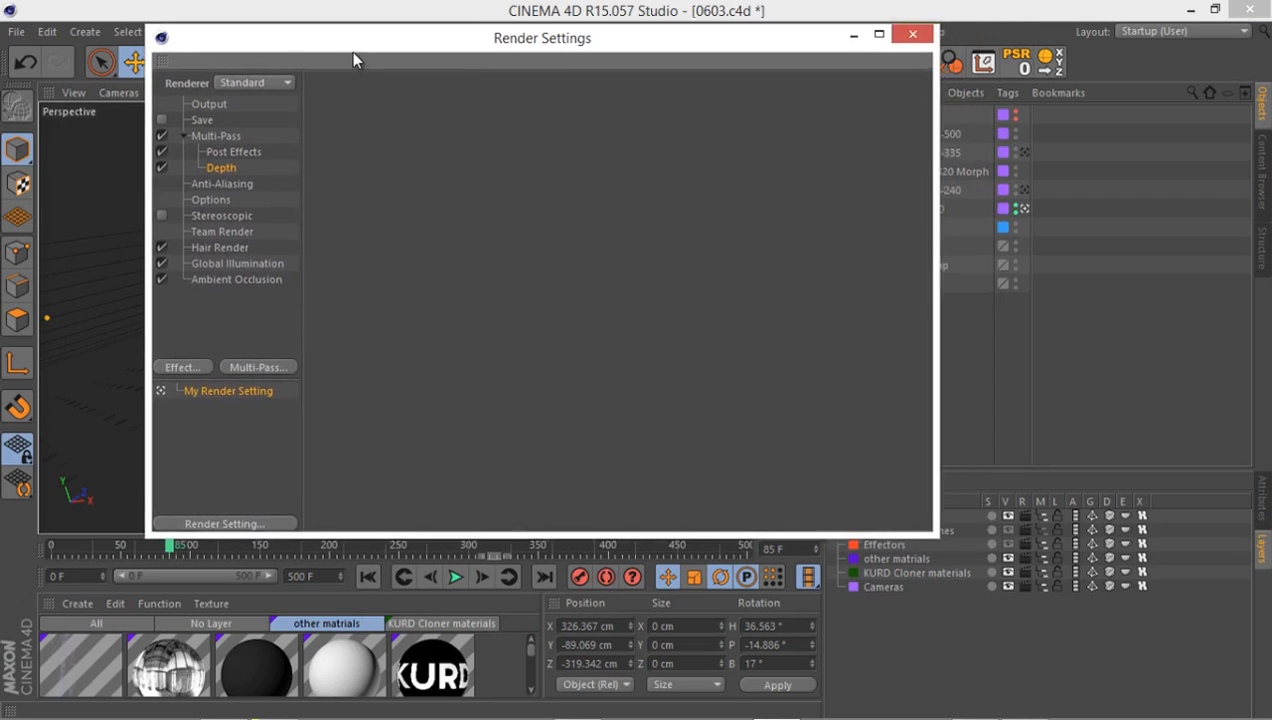
click(907, 37)
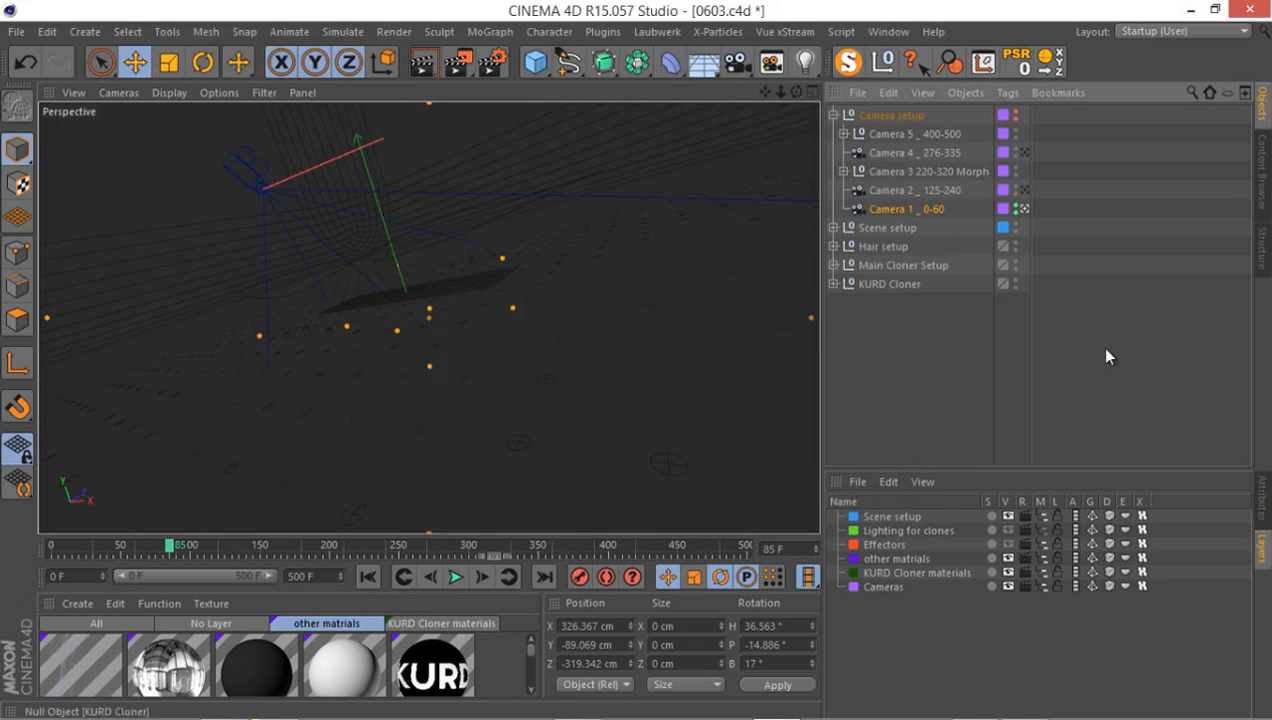
In the enlarged Top view, shorten Camera 1's focus distance to about 578 cm, near the centre of the clones.
middle_click(617, 216)
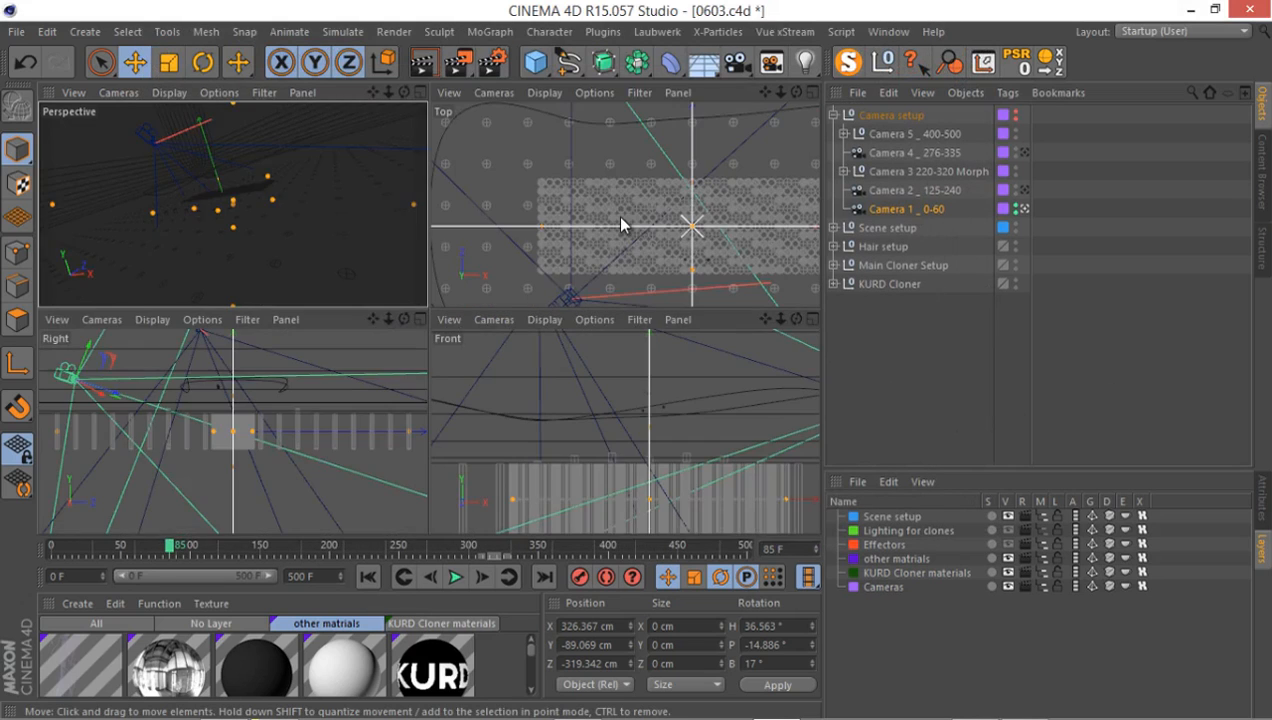
middle_click(617, 216)
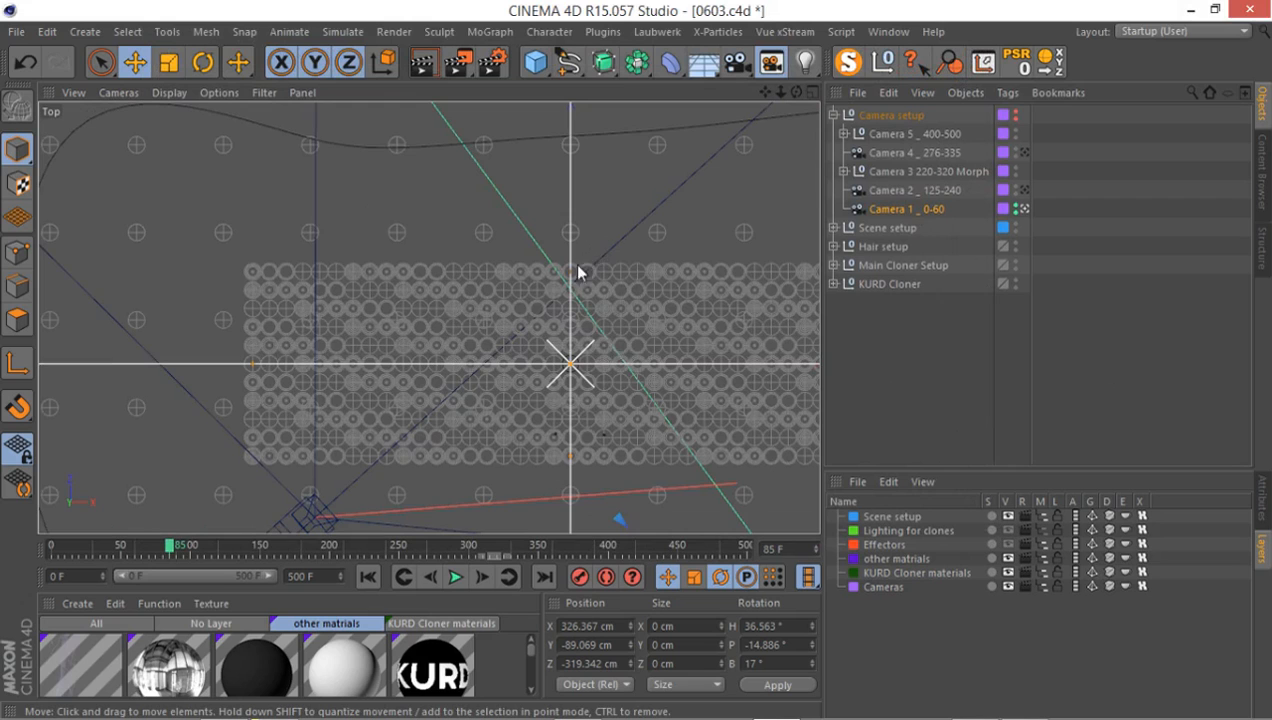
alt+right_drag(596, 245, 408, 346)
alt+middle_drag(485, 283, 468, 319)
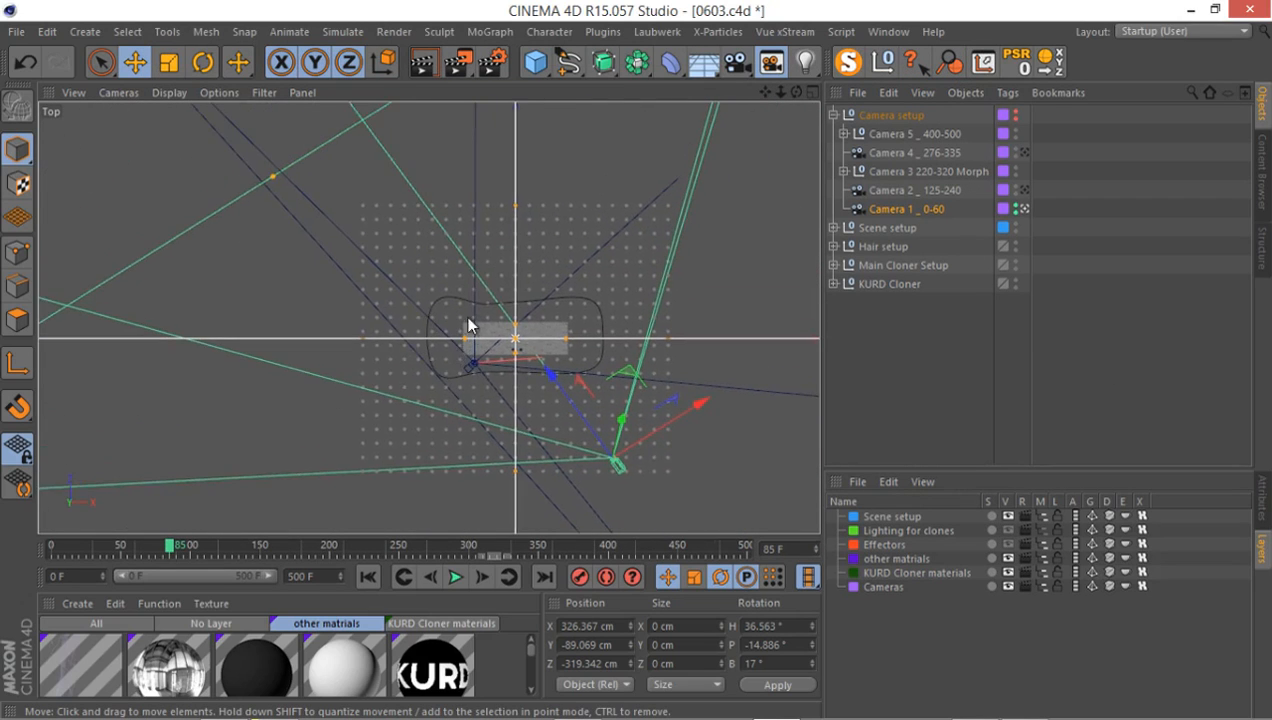
alt+right_drag(468, 318, 392, 270)
alt+middle_drag(508, 307, 434, 332)
alt+right_drag(444, 319, 404, 356)
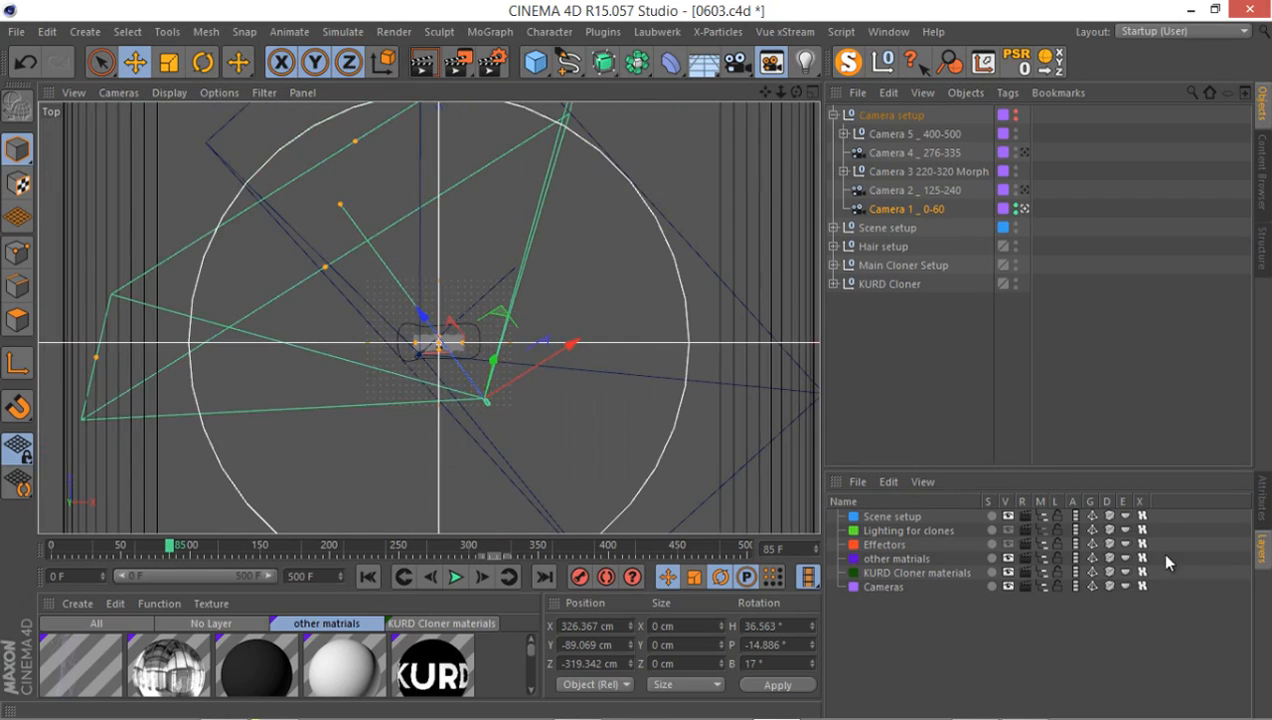
click(1252, 498)
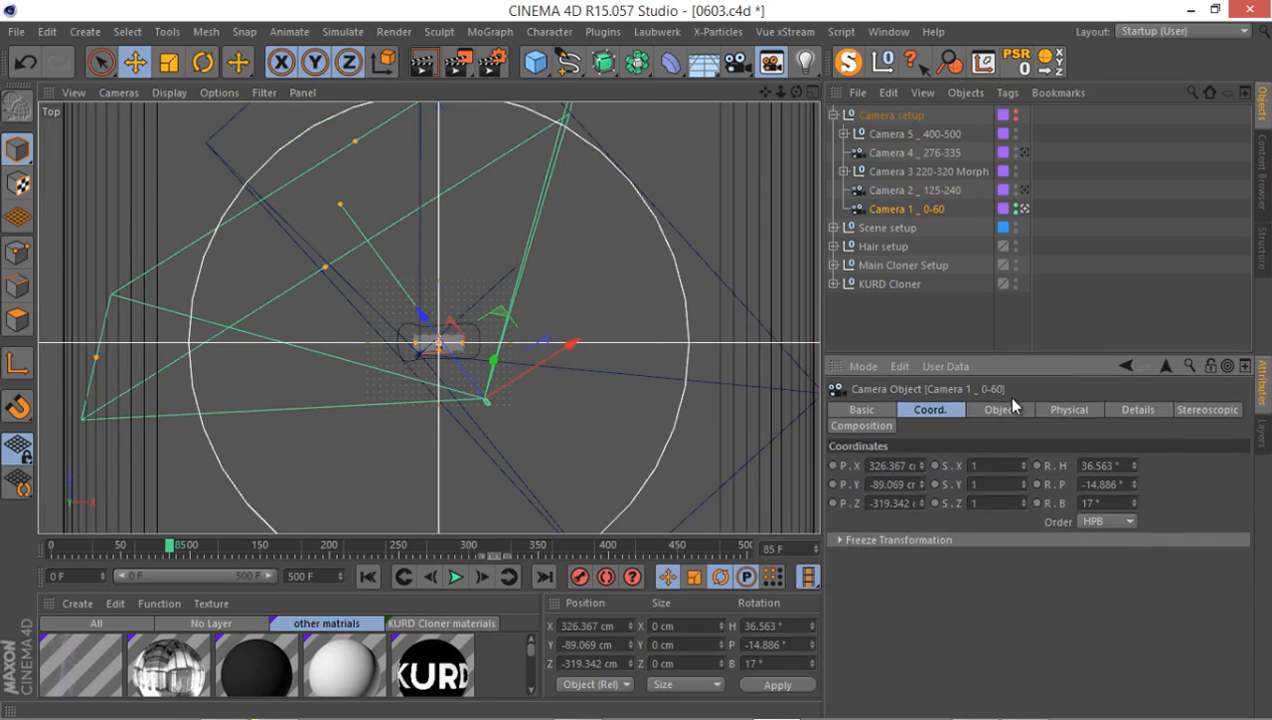
click(1000, 409)
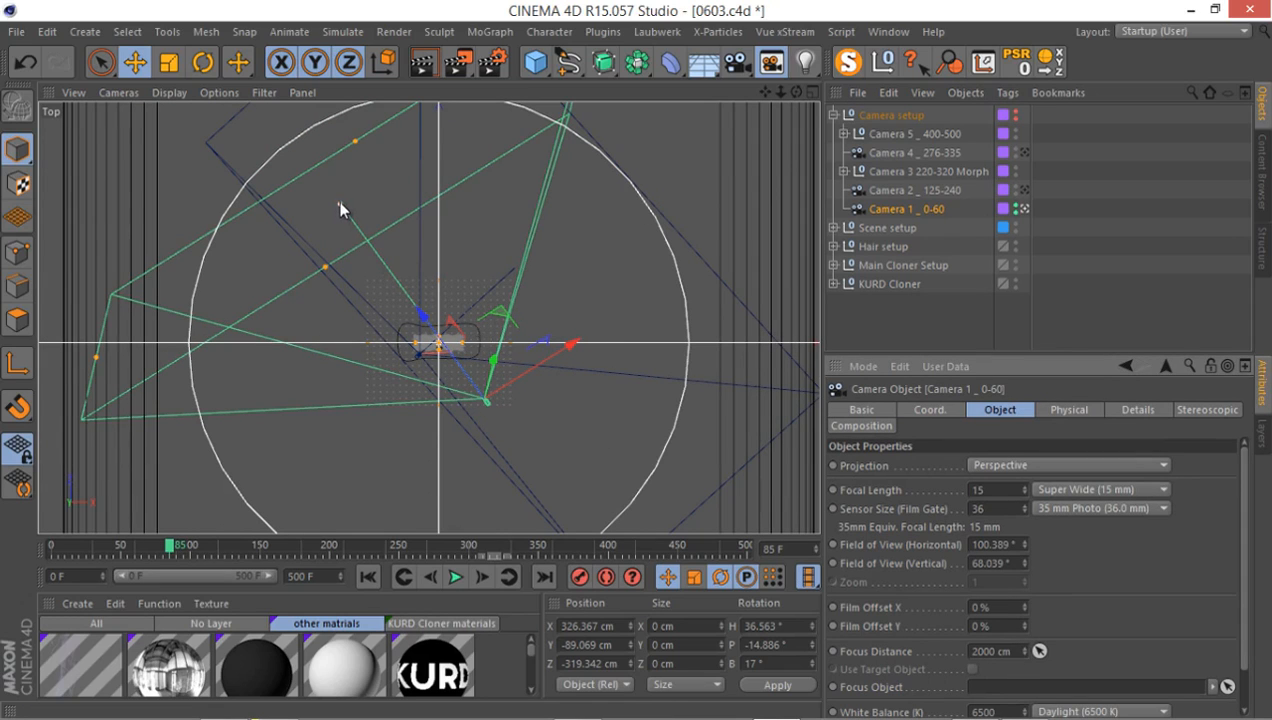
drag(340, 204, 478, 322)
scroll(474, 332, up, 5)
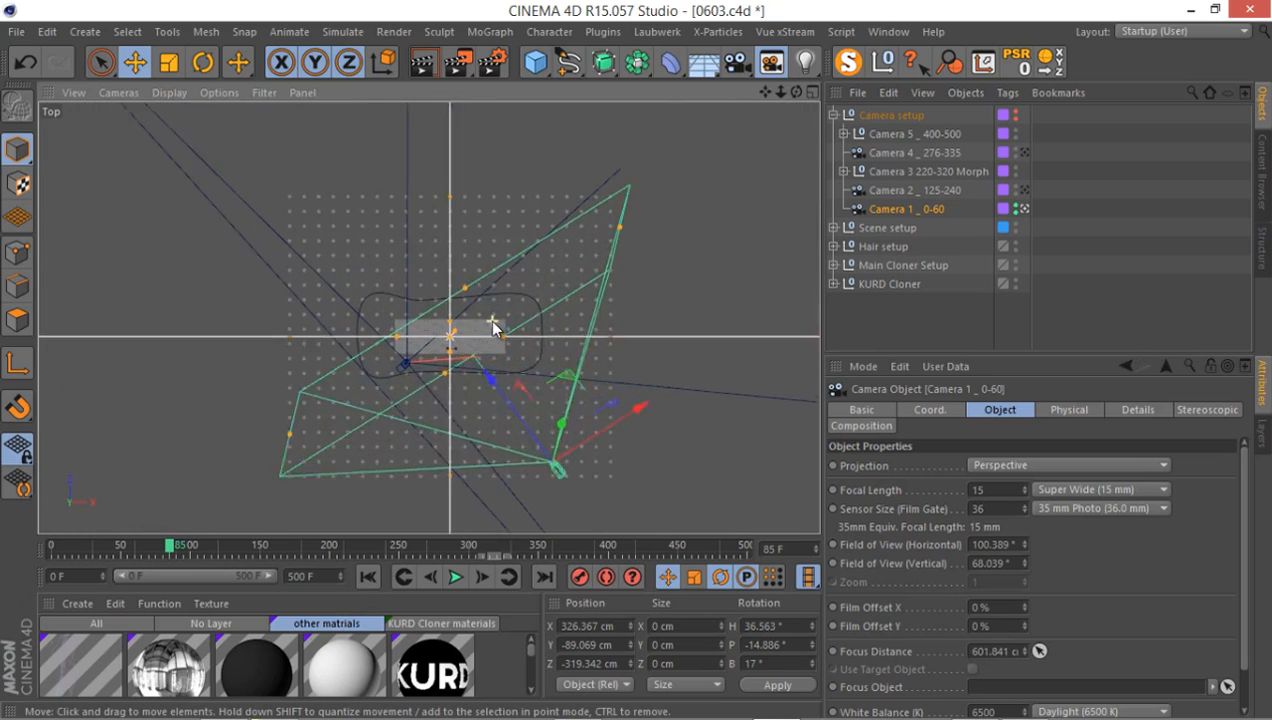
scroll(441, 342, up, 2)
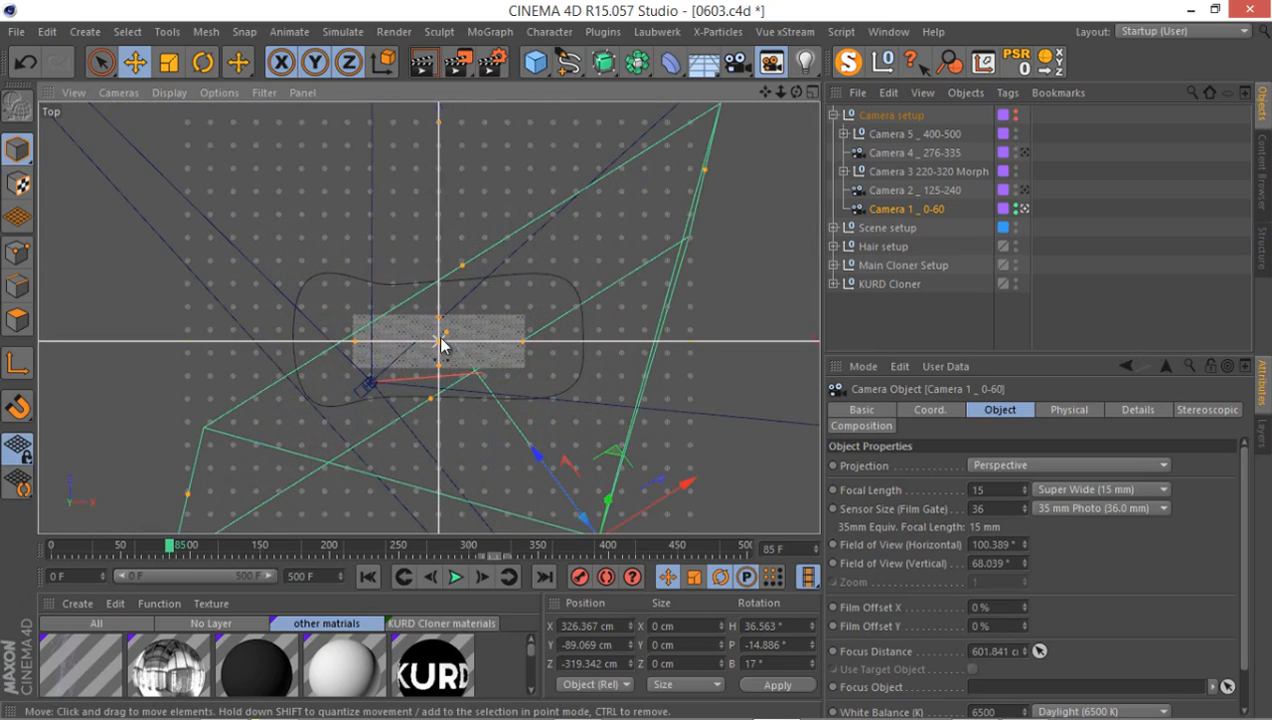
drag(446, 341, 455, 345)
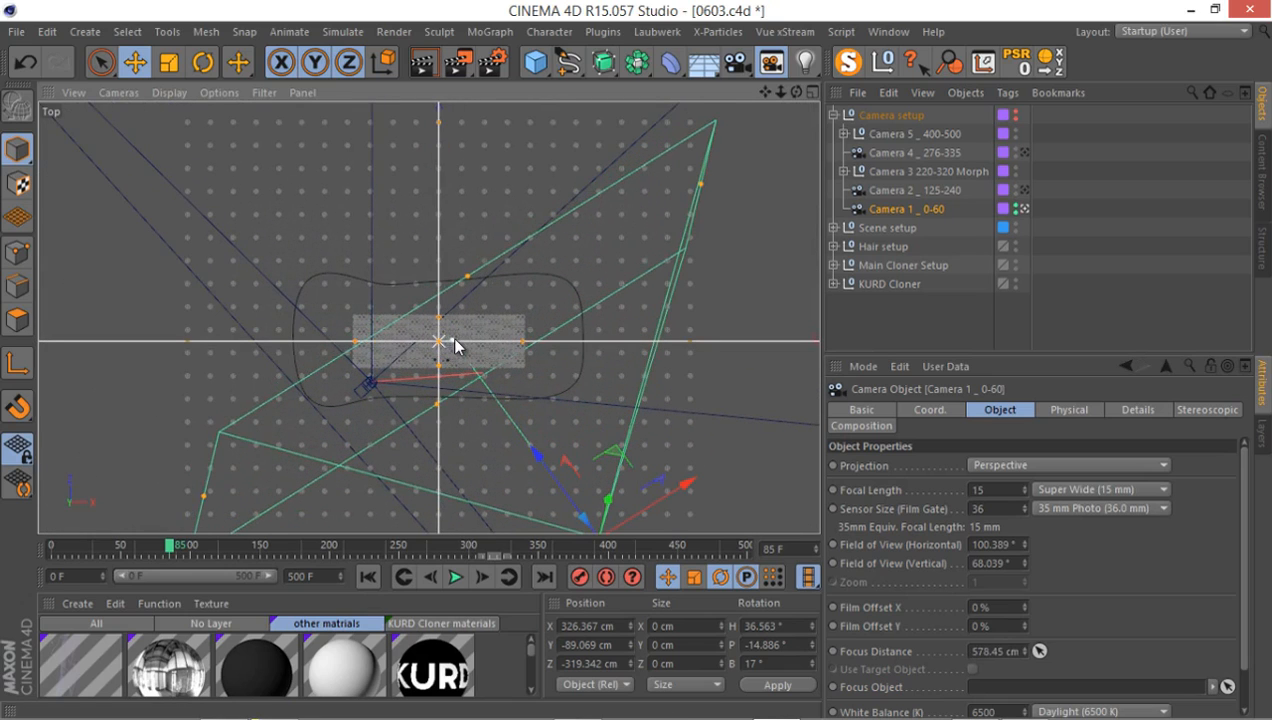
scroll(457, 320, down, 4)
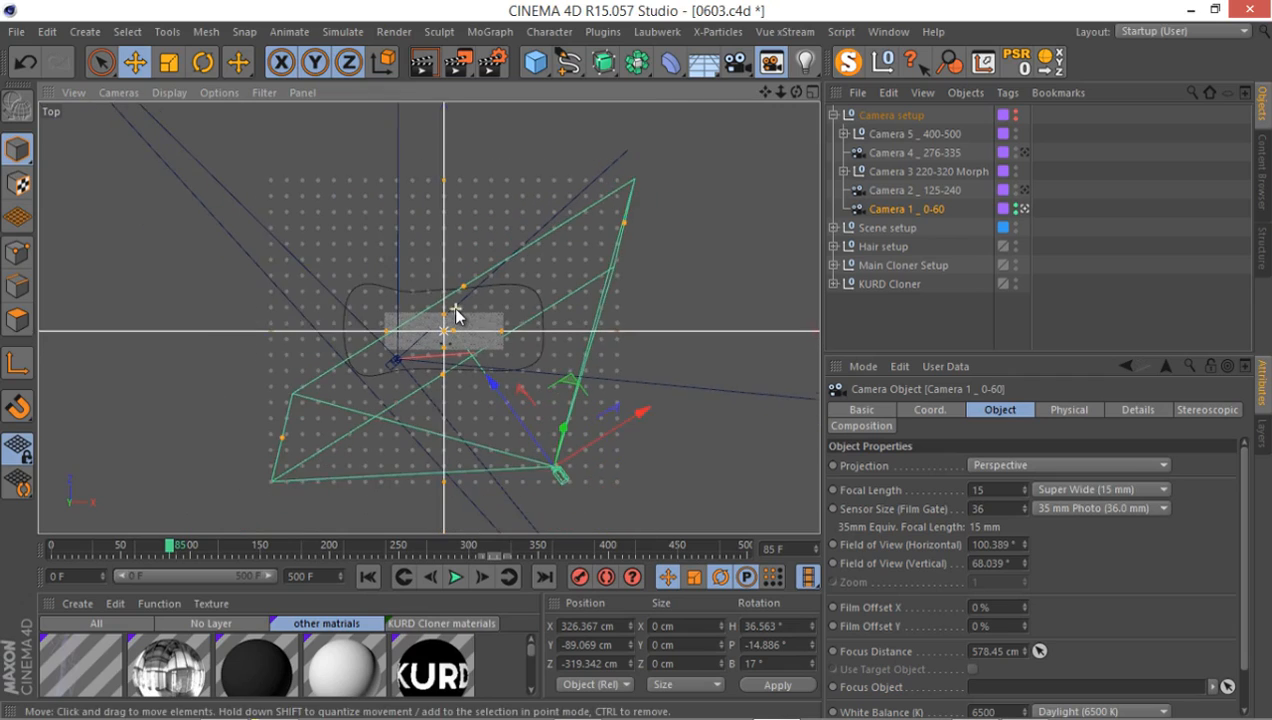
Enable DOF Map Front Blur for Camera 1 with a start of 500 cm and an end of about 1182 cm.
click(1130, 412)
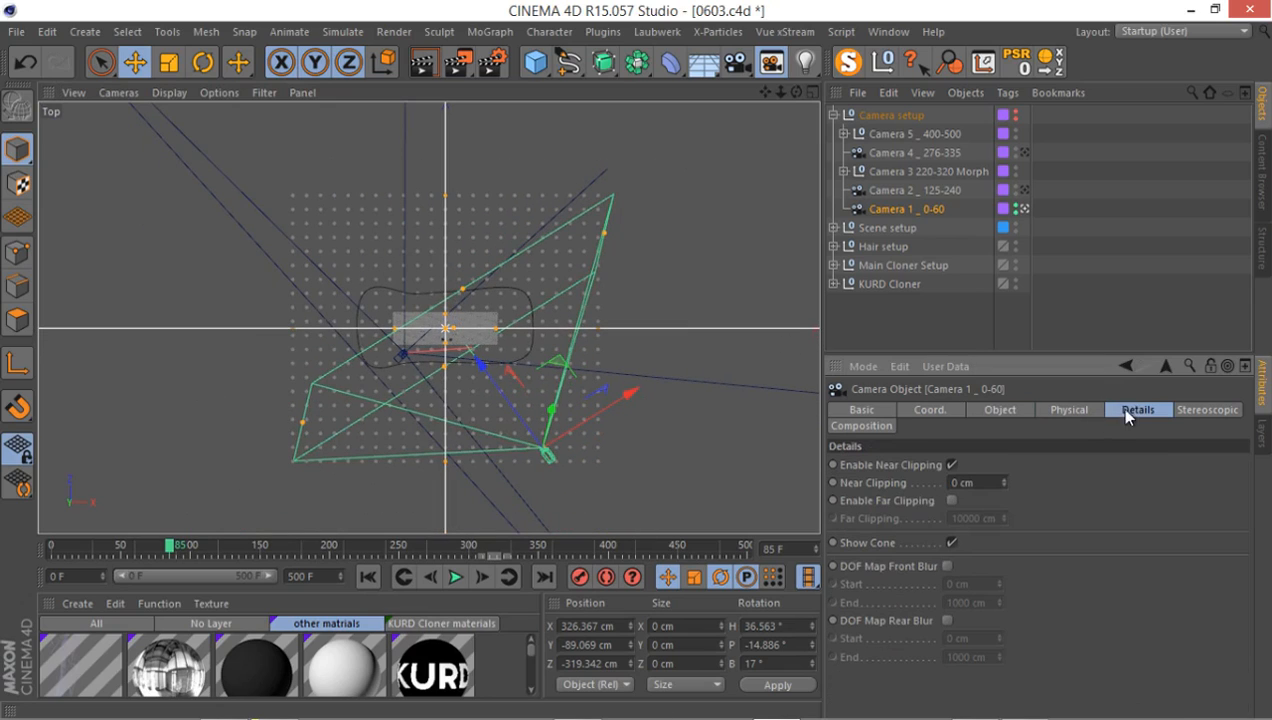
click(947, 566)
scroll(648, 440, down, 5)
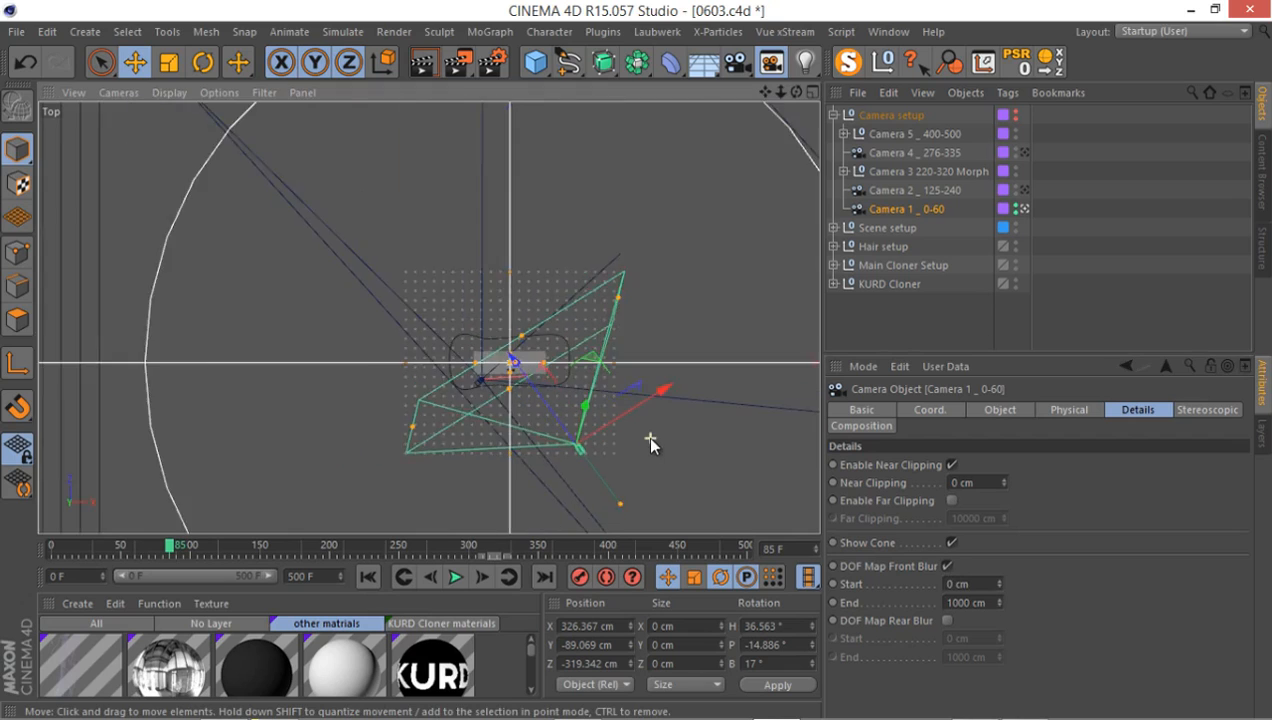
scroll(627, 404, up, 4)
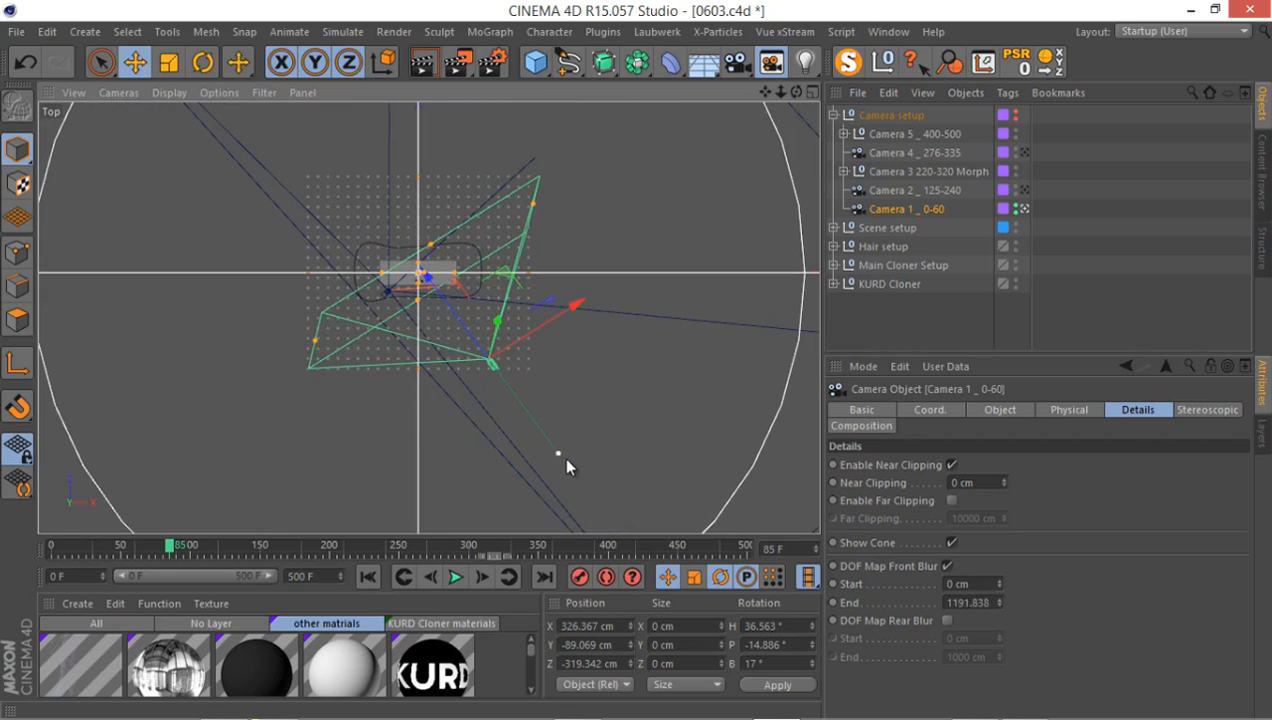
drag(544, 437, 625, 405)
click(990, 584)
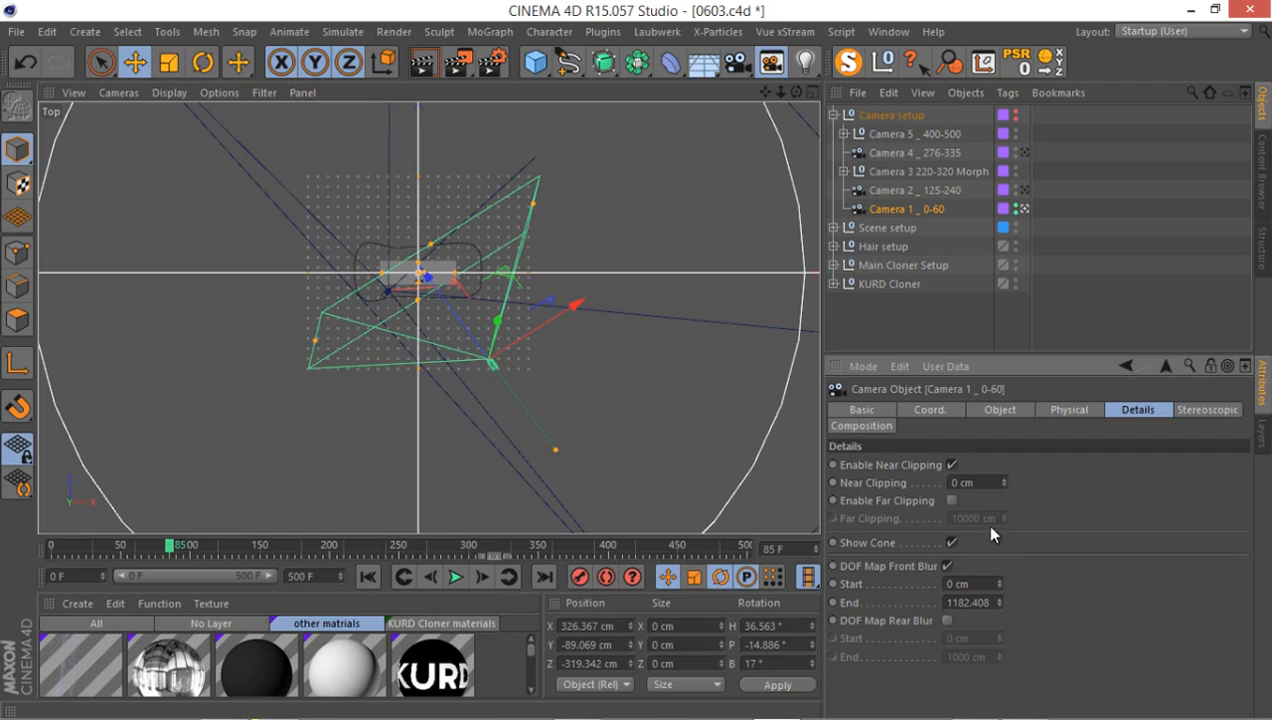
drag(968, 583, 898, 580)
text(500)
key(Return)
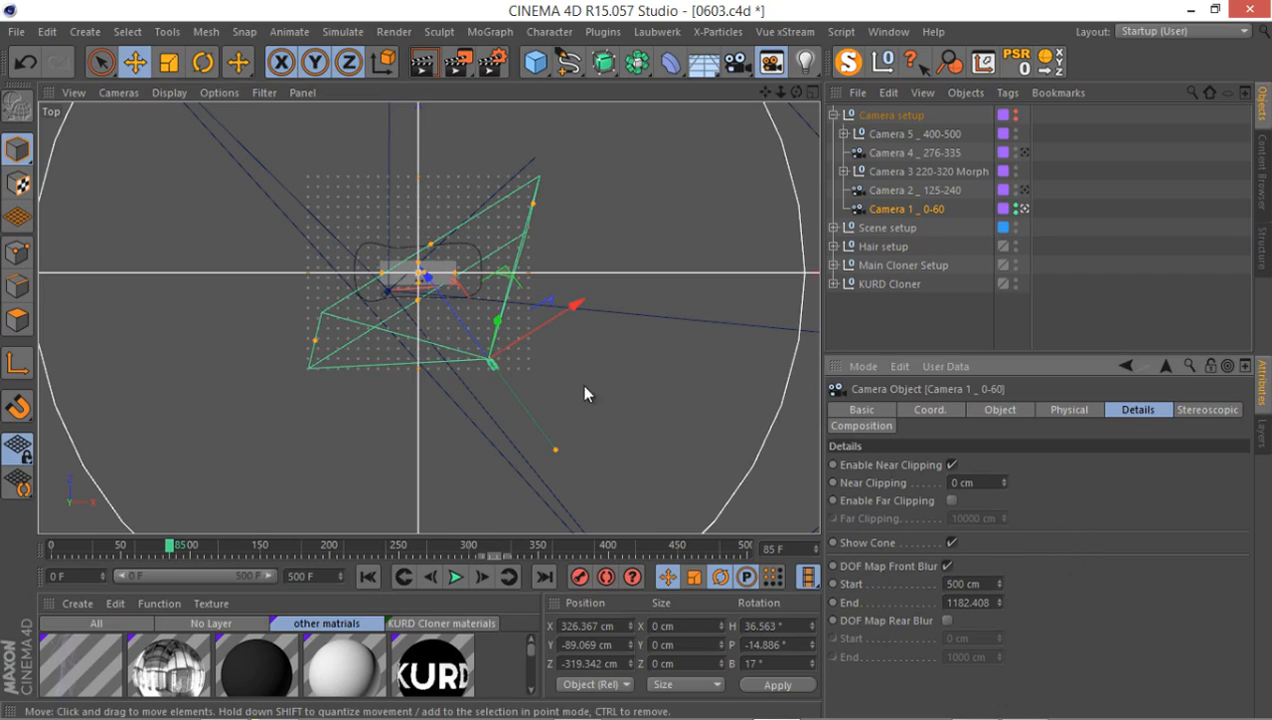
Enable DOF Map Rear Blur for Camera 1 and extend its end to about 2682 cm, undoing any accidental camera move.
click(946, 620)
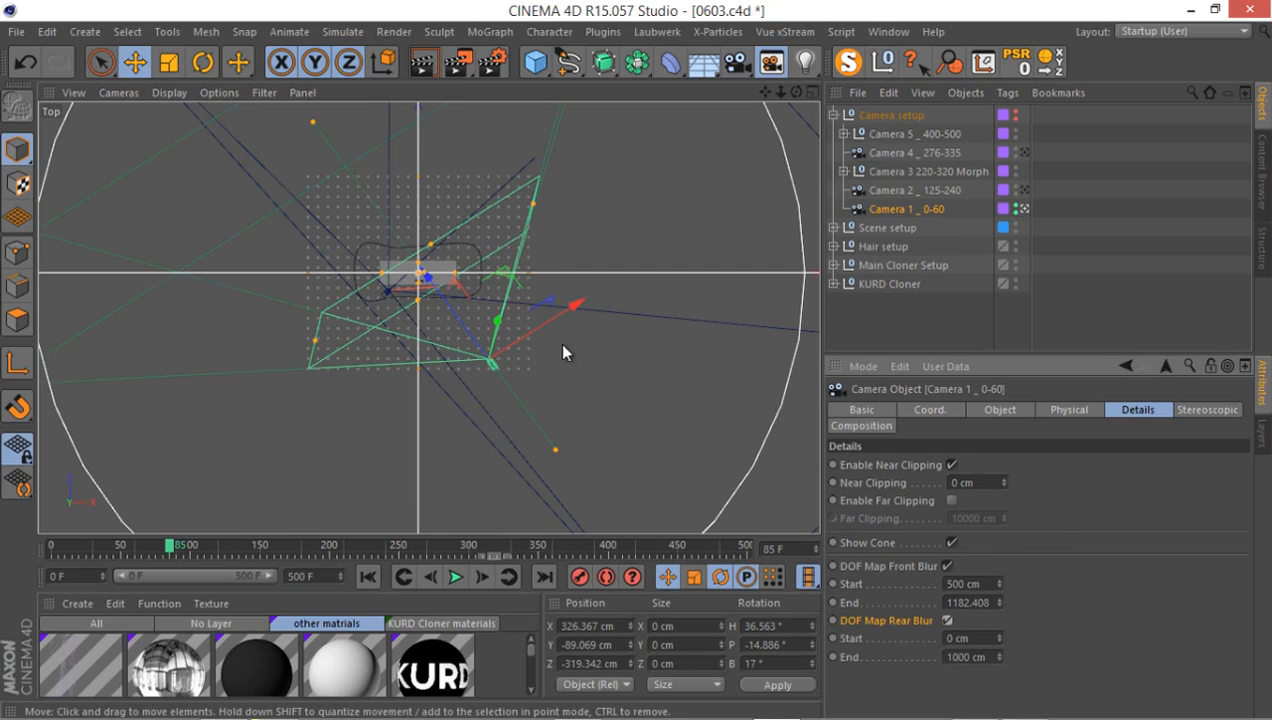
scroll(556, 345, down, 5)
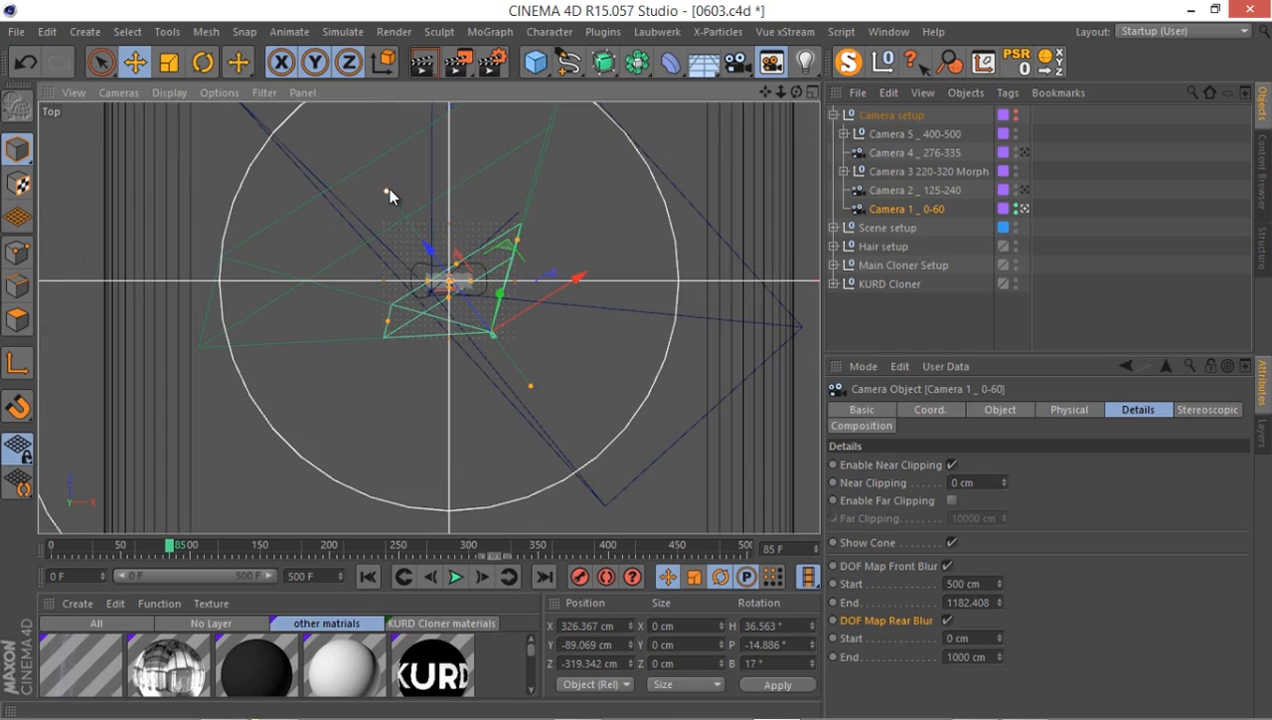
drag(328, 153, 299, 111)
scroll(362, 208, down, 4)
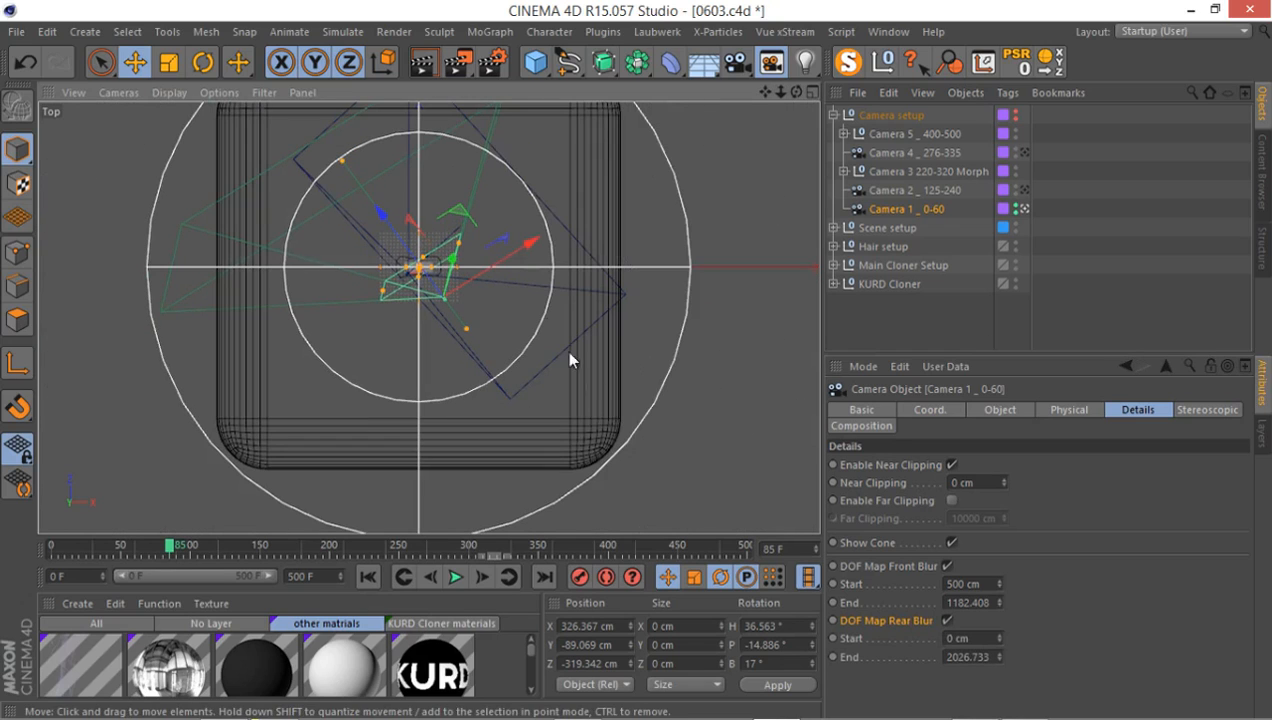
scroll(397, 240, up, 4)
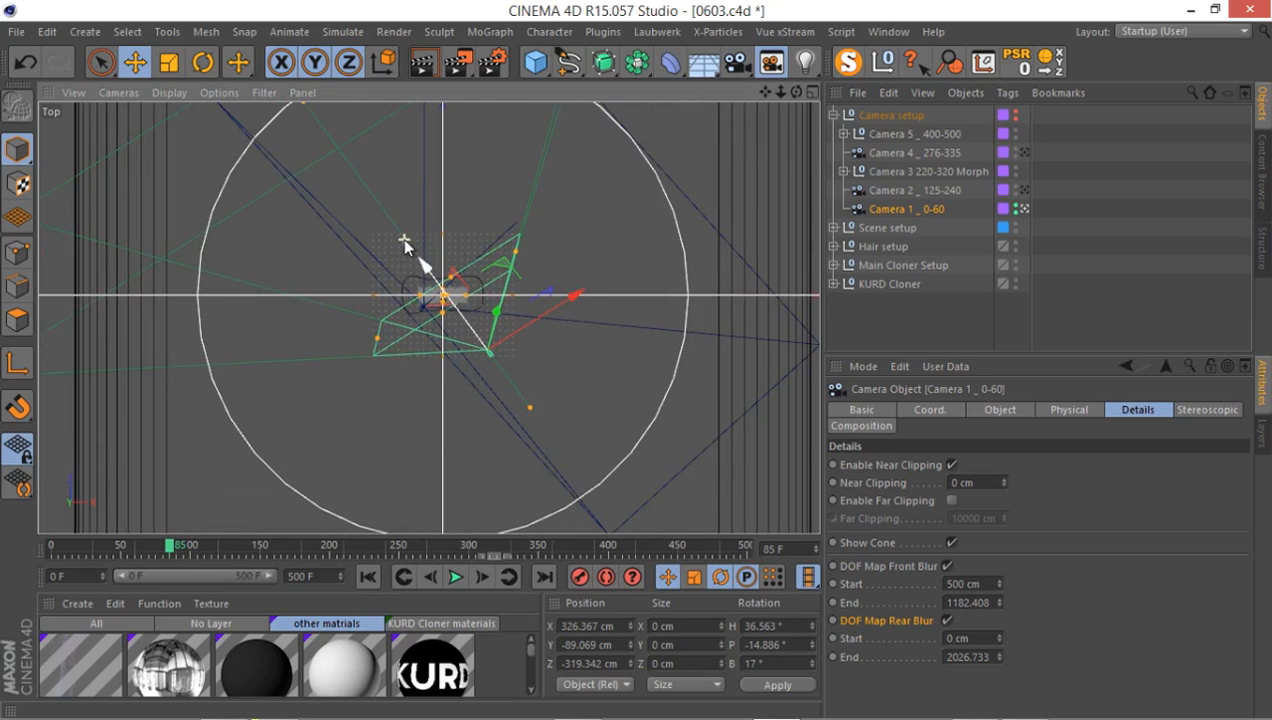
scroll(414, 265, down, 5)
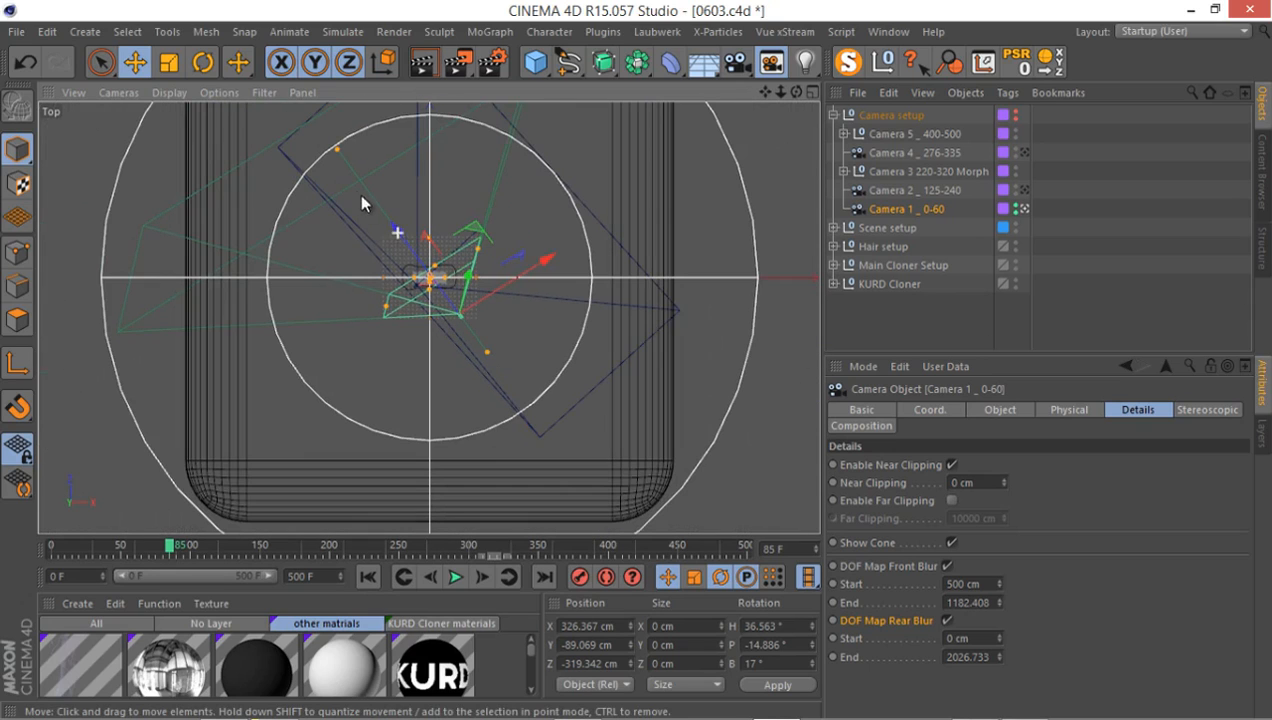
drag(337, 148, 311, 136)
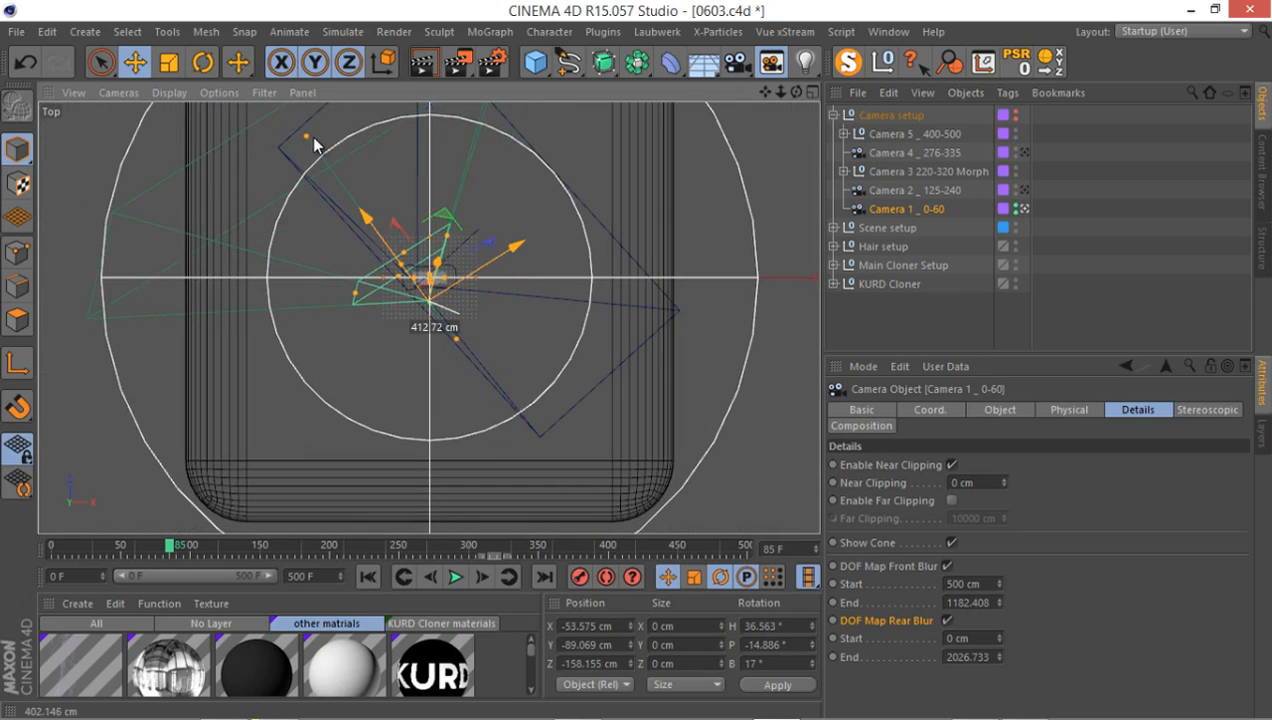
key(ctrl+z)
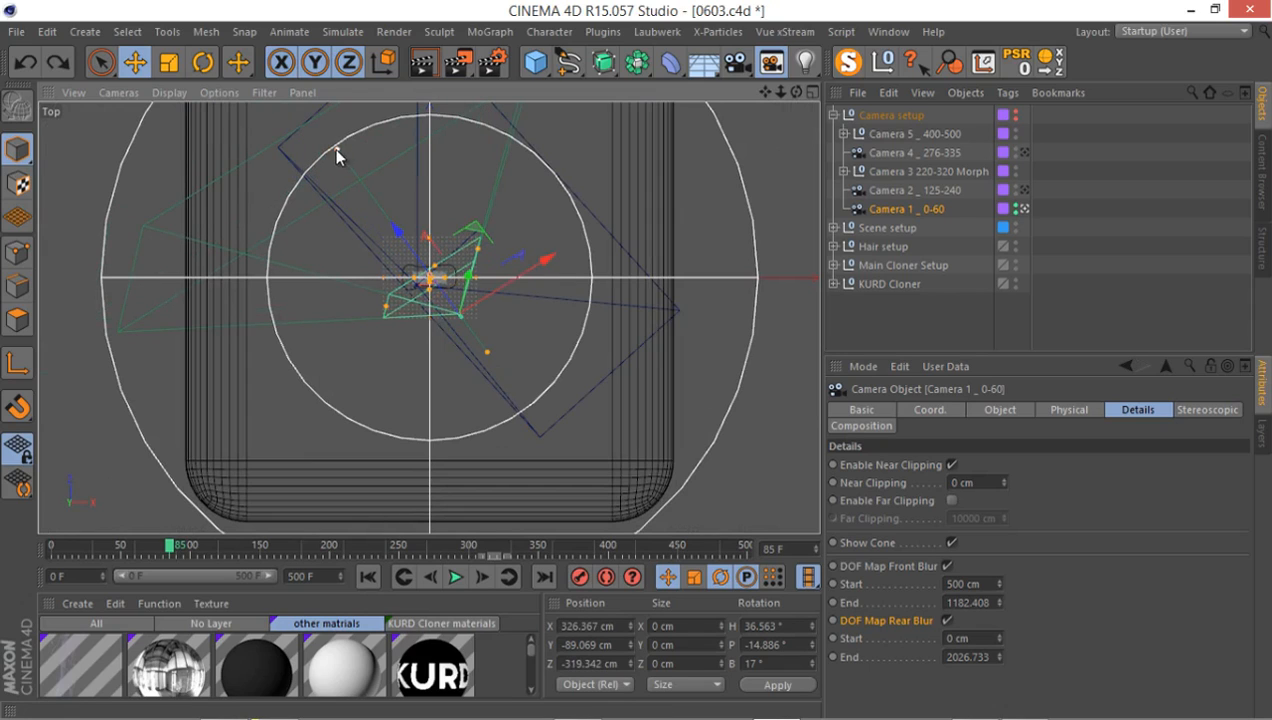
drag(304, 140, 284, 125)
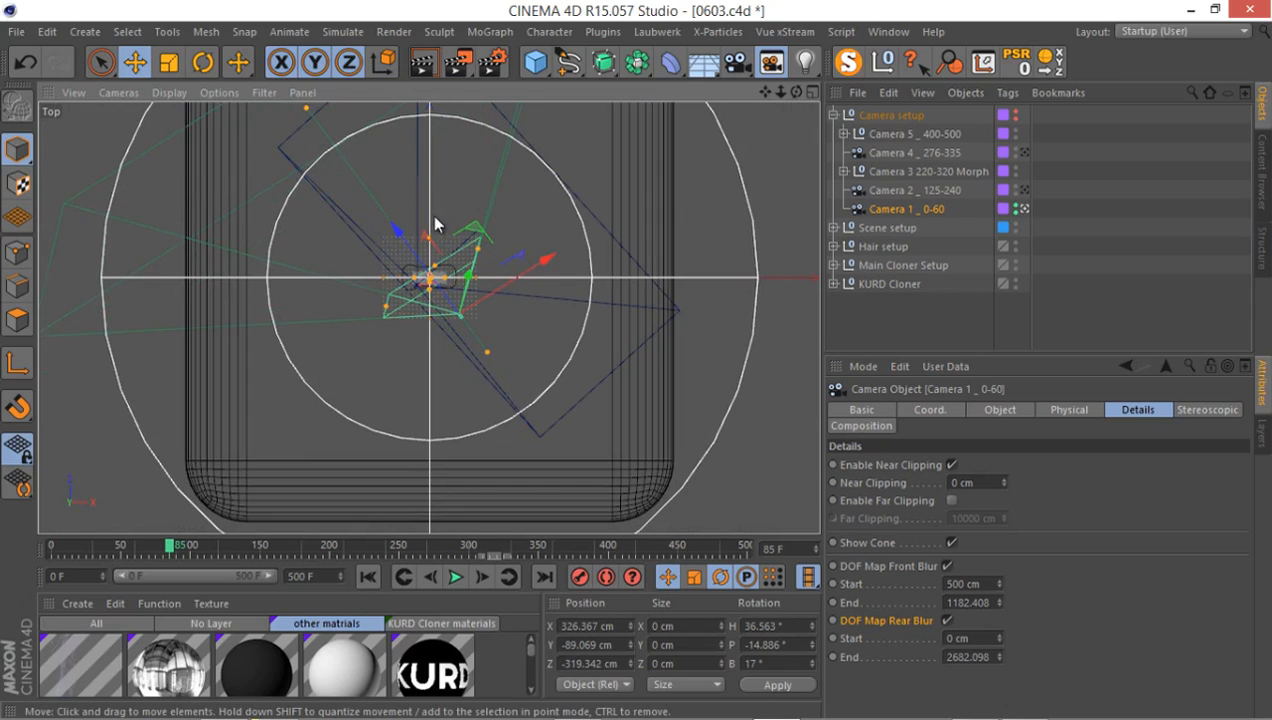
Return to the enlarged Perspective view, expand the Main Cloner Setup hierarchy and move the current time to frame 41.
middle_click(353, 184)
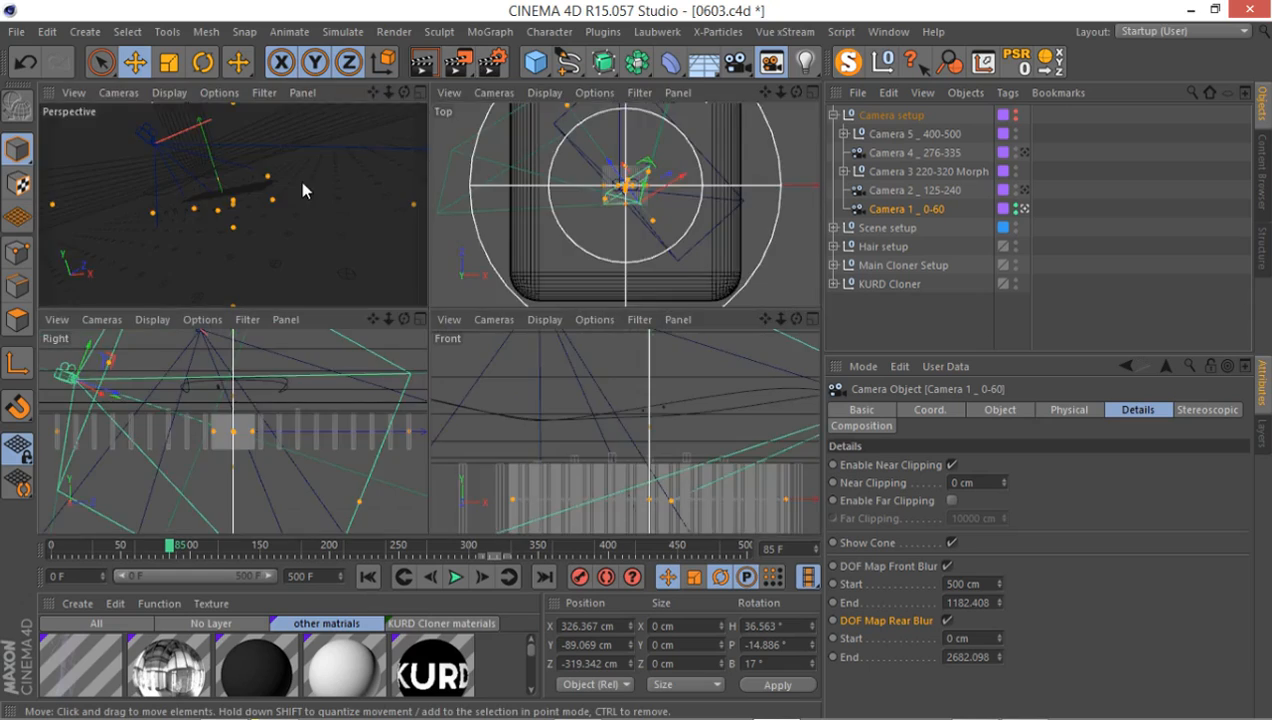
middle_click(302, 183)
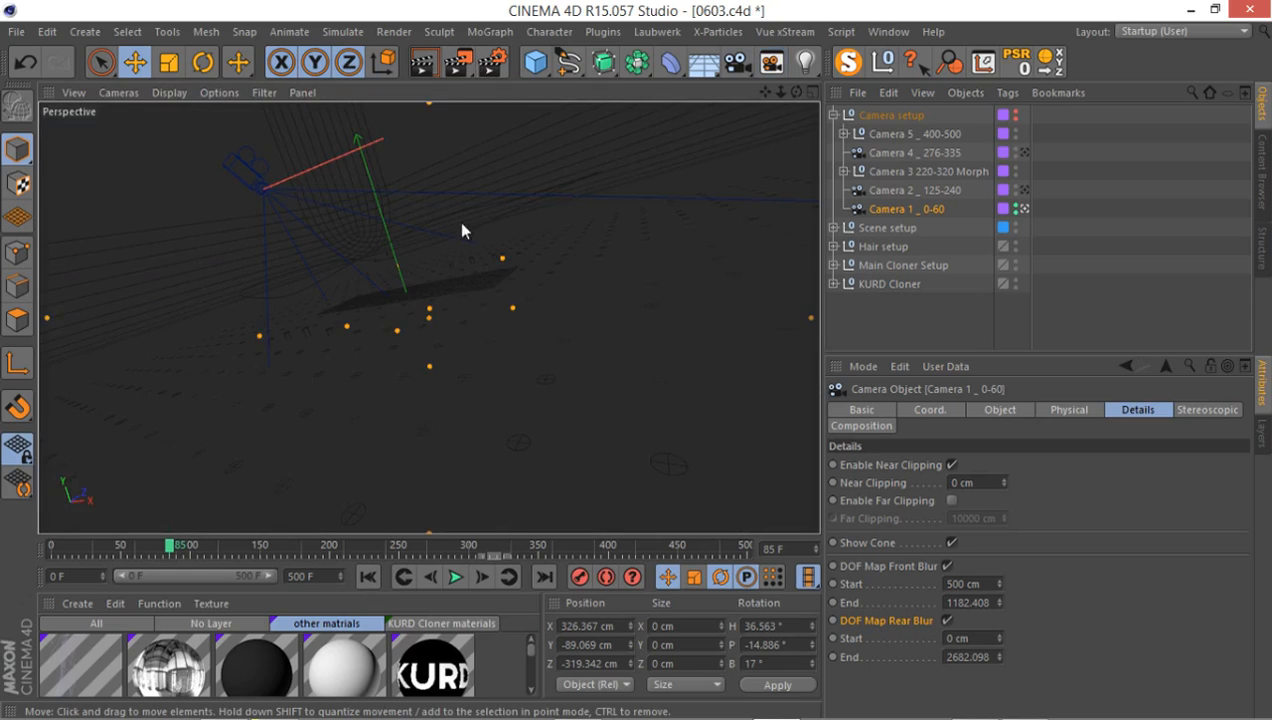
click(843, 247)
click(833, 265)
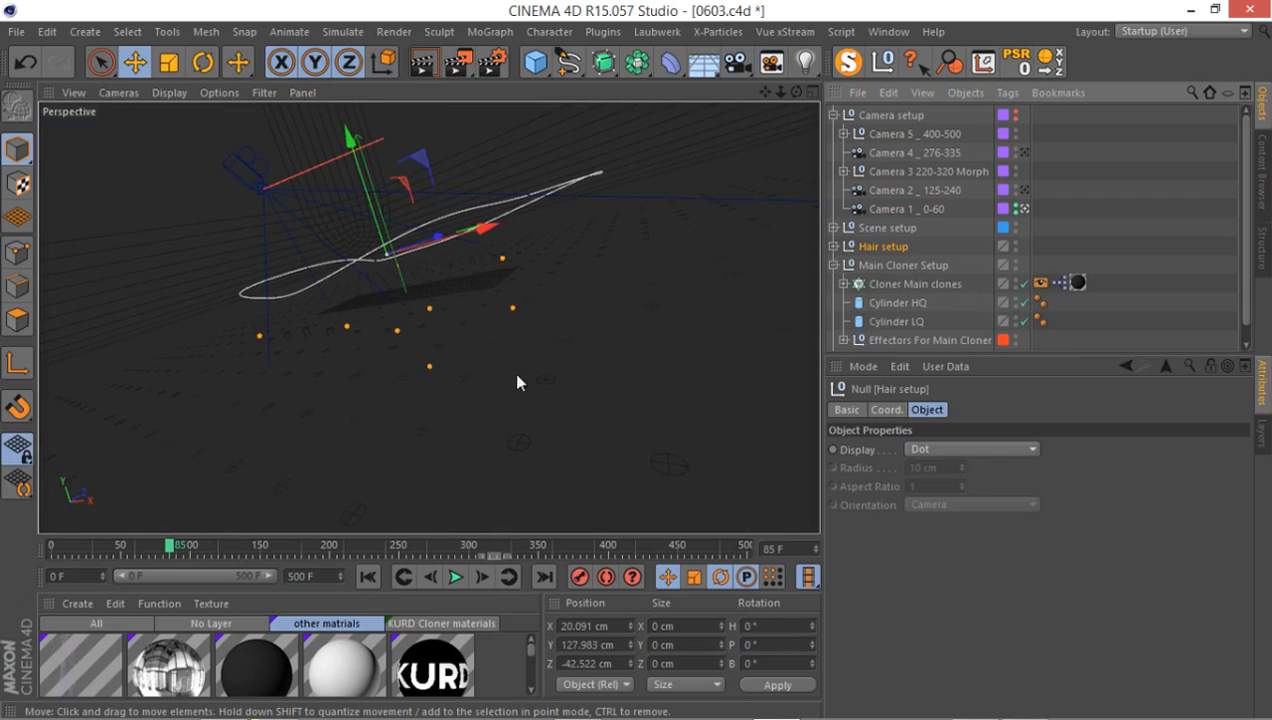
drag(169, 545, 108, 541)
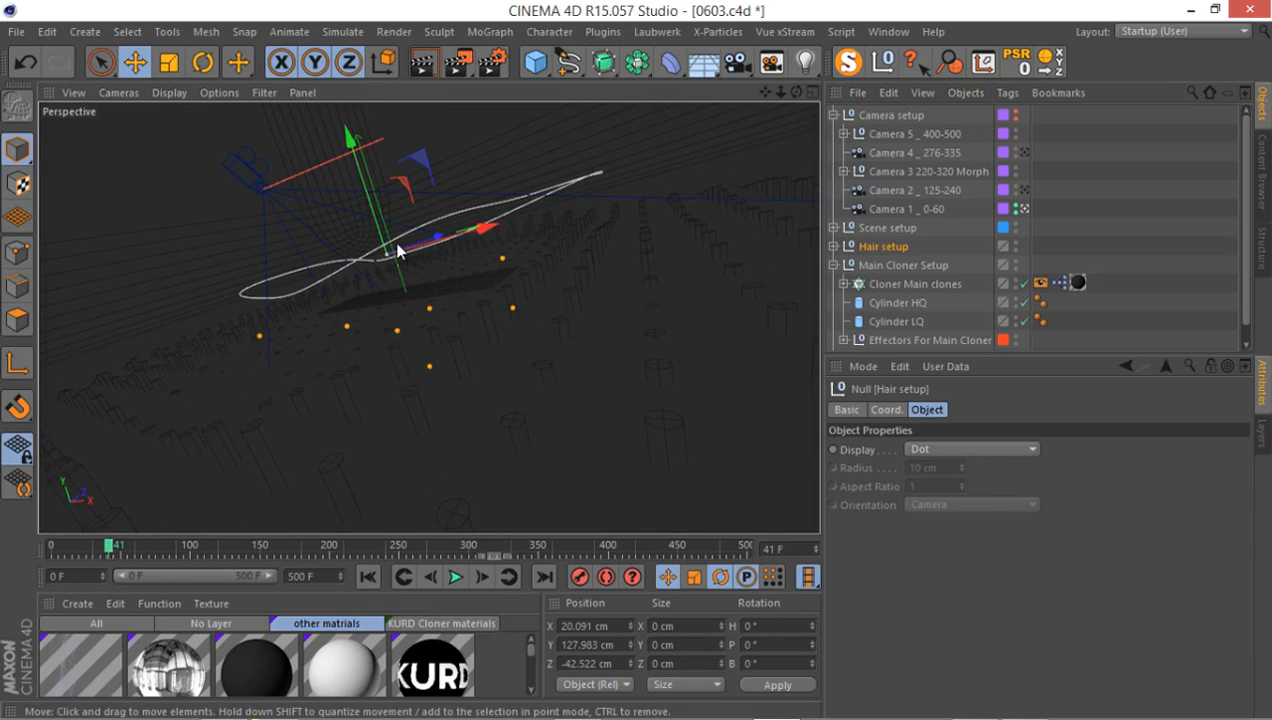
Review the Output render settings for resolution and frame range, and close them without changes.
click(490, 66)
click(214, 106)
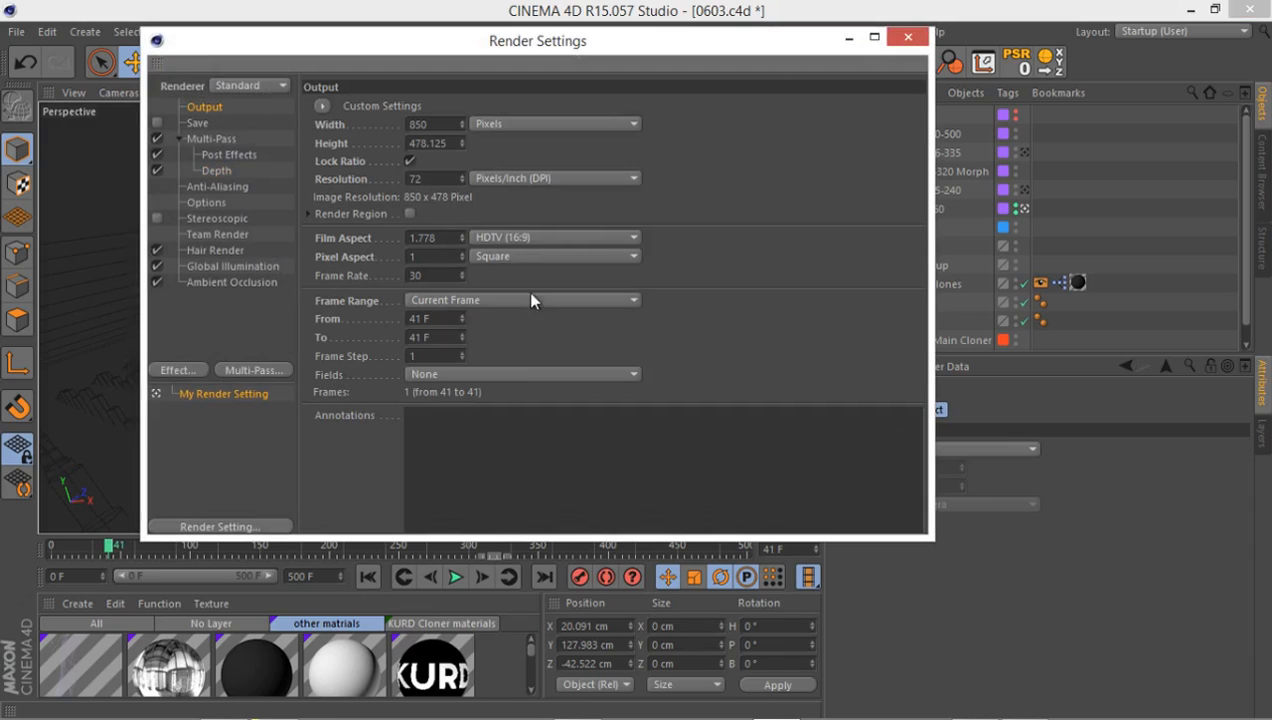
click(913, 37)
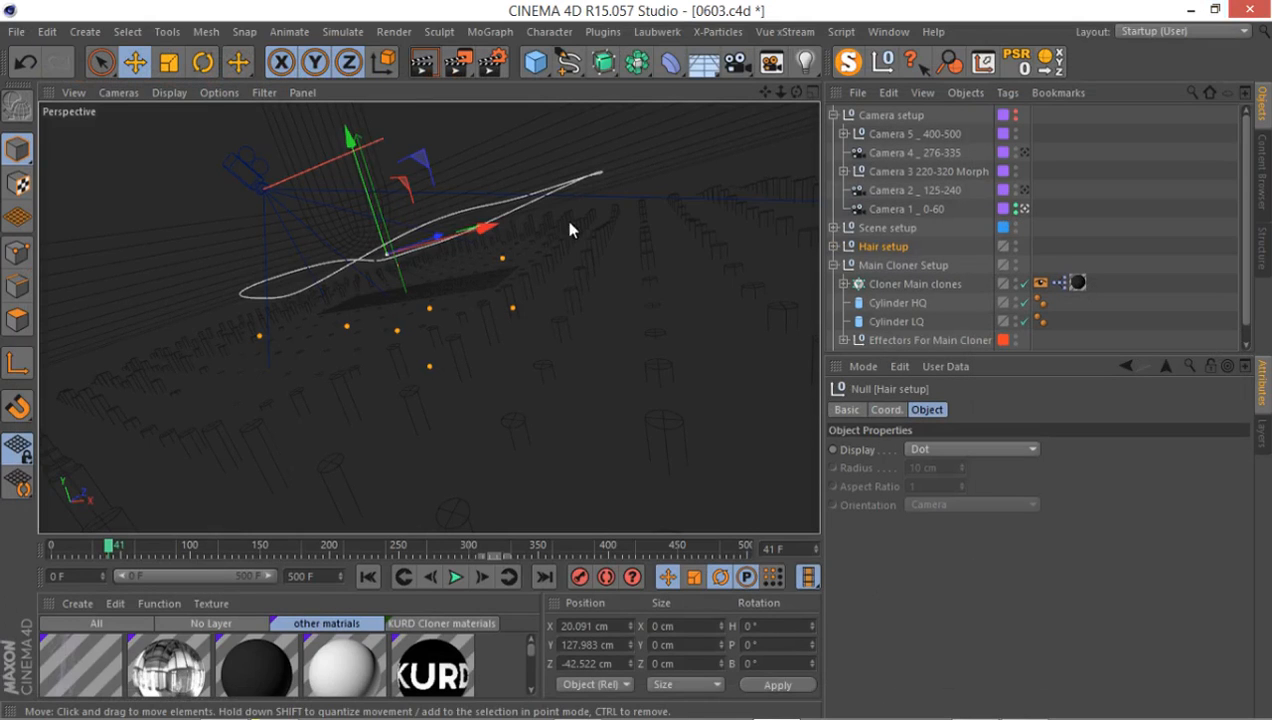
Look through Camera 2 in the Perspective view at frame 199 and enlarge the Top view.
drag(1079, 355, 1079, 538)
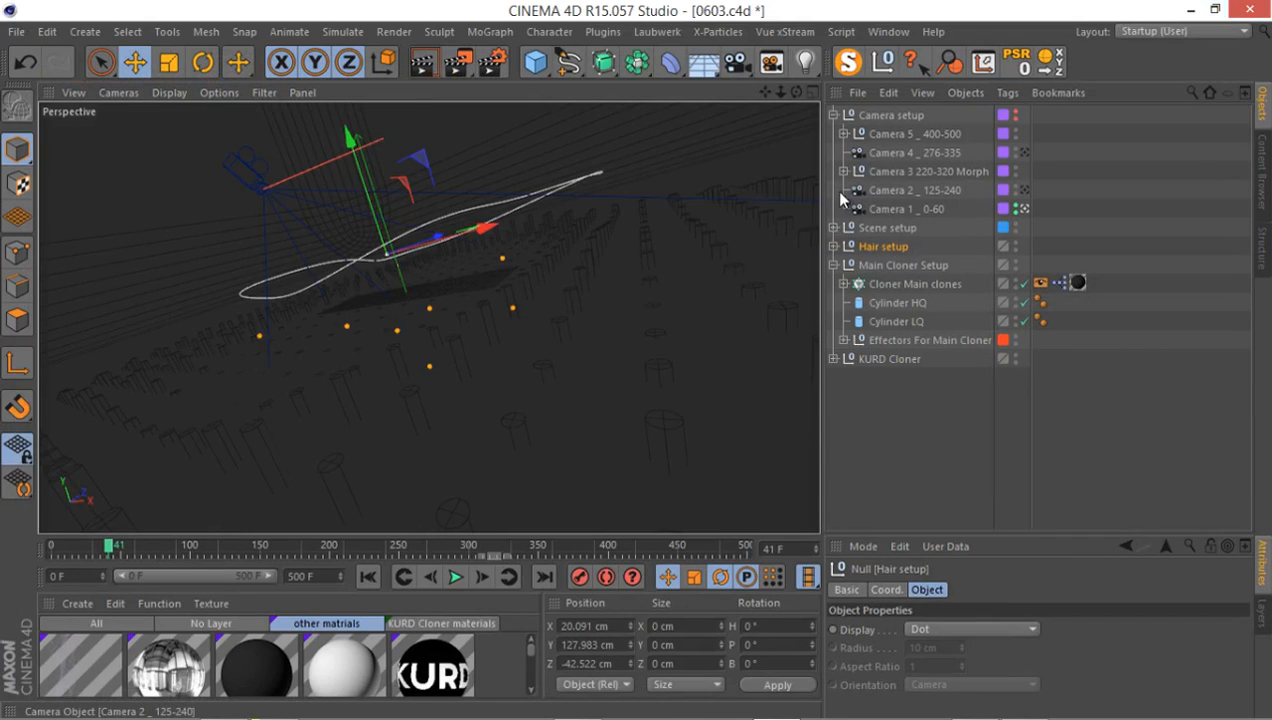
click(1025, 190)
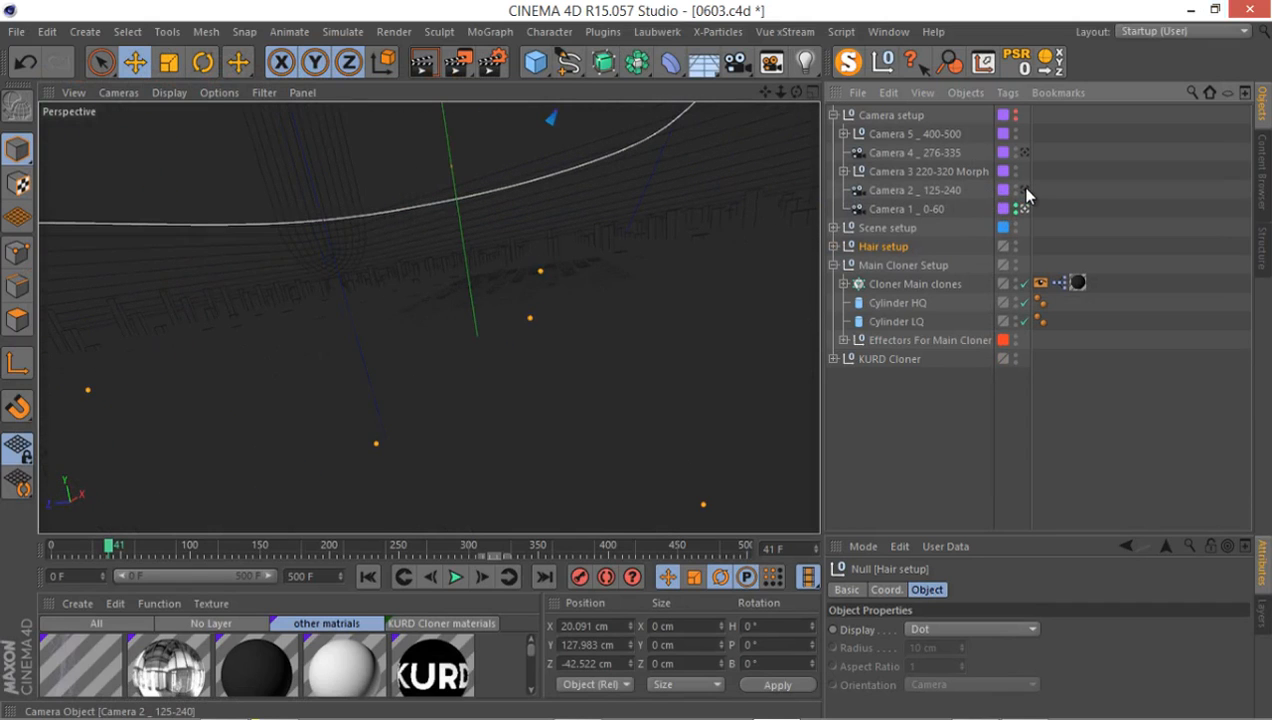
drag(108, 545, 327, 552)
middle_click(286, 333)
middle_click(568, 240)
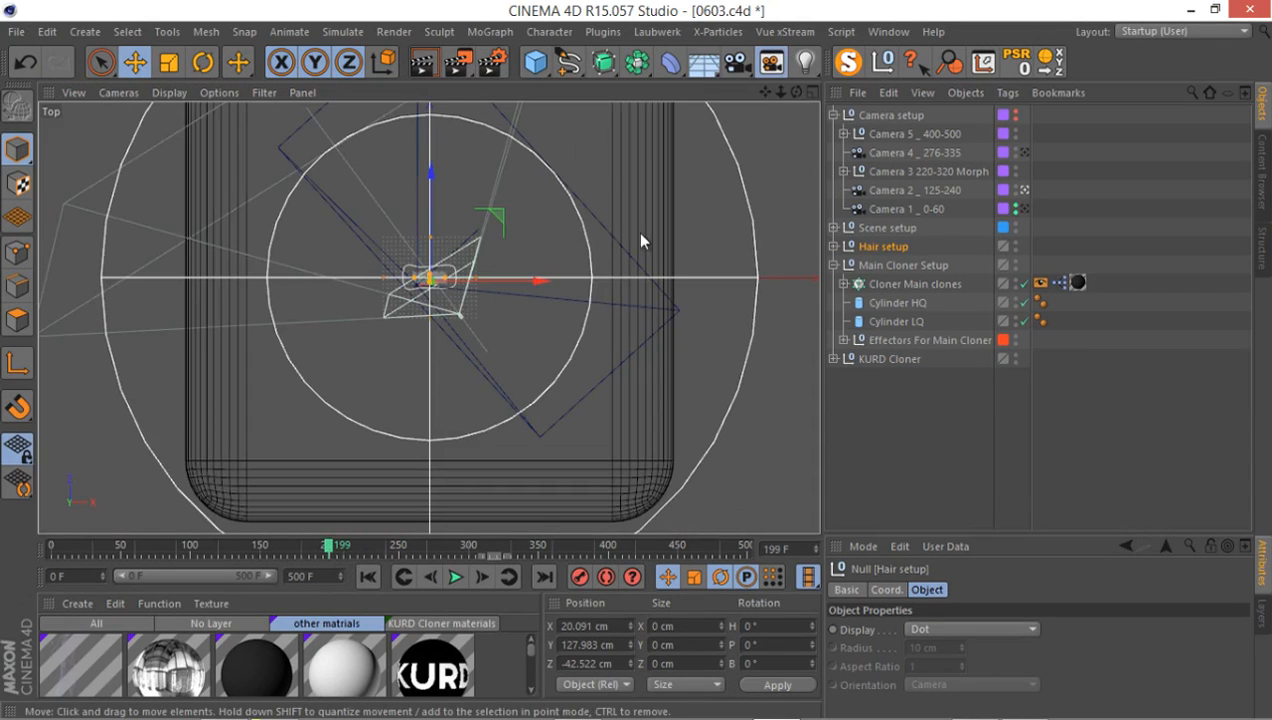
Reset Camera 1's editor visibility to default and force Camera 2 visible, framing its cone around the clones in the Top view.
click(1016, 209)
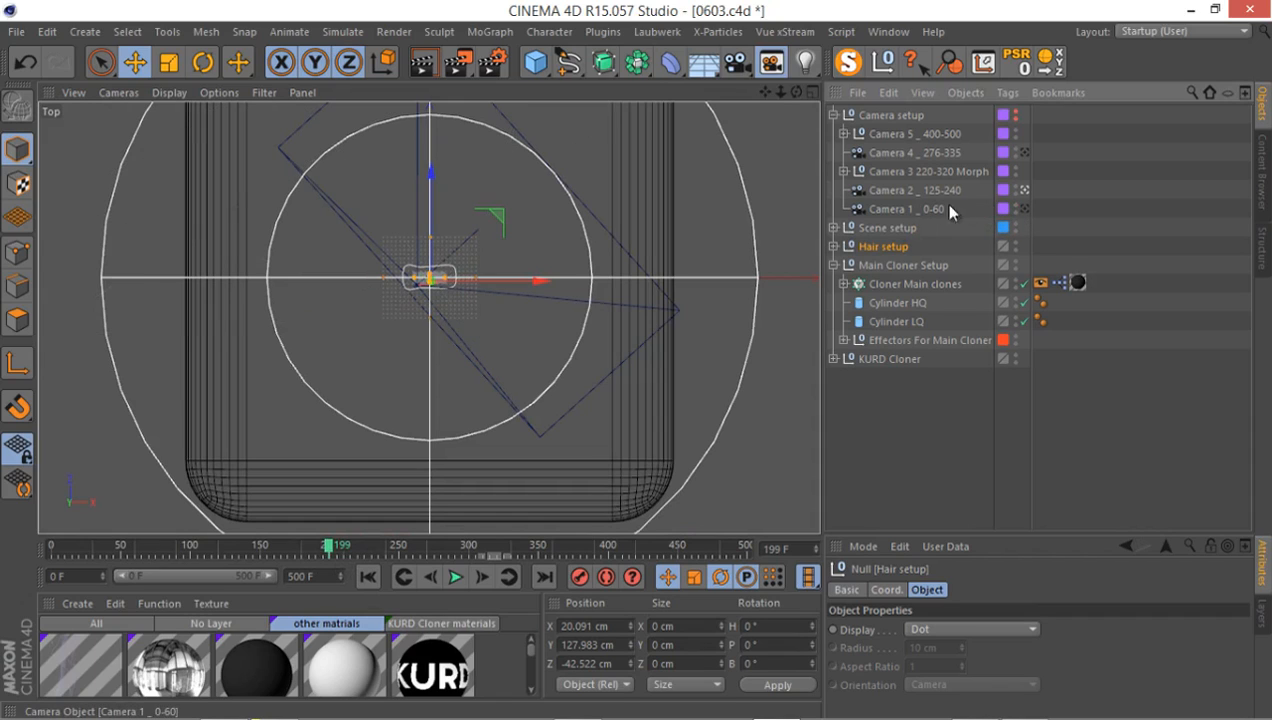
click(1016, 187)
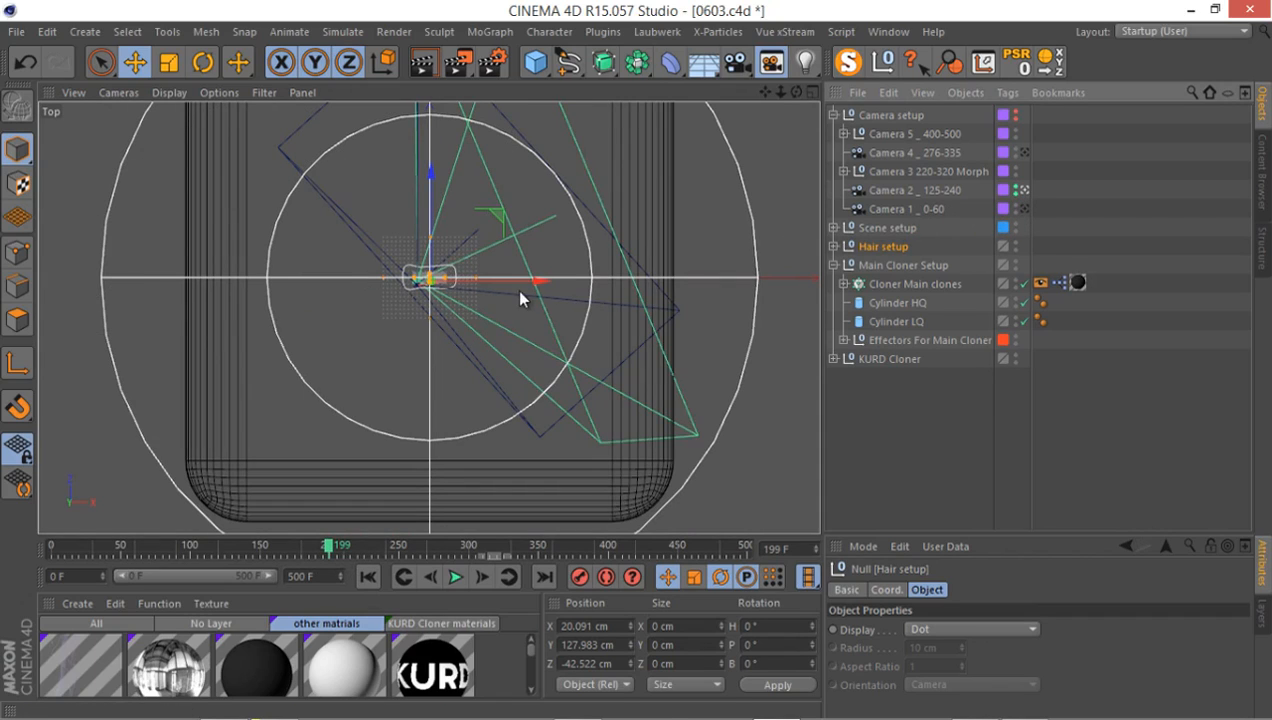
scroll(512, 290, up, 3)
scroll(426, 288, up, 4)
alt+middle_drag(363, 256, 494, 392)
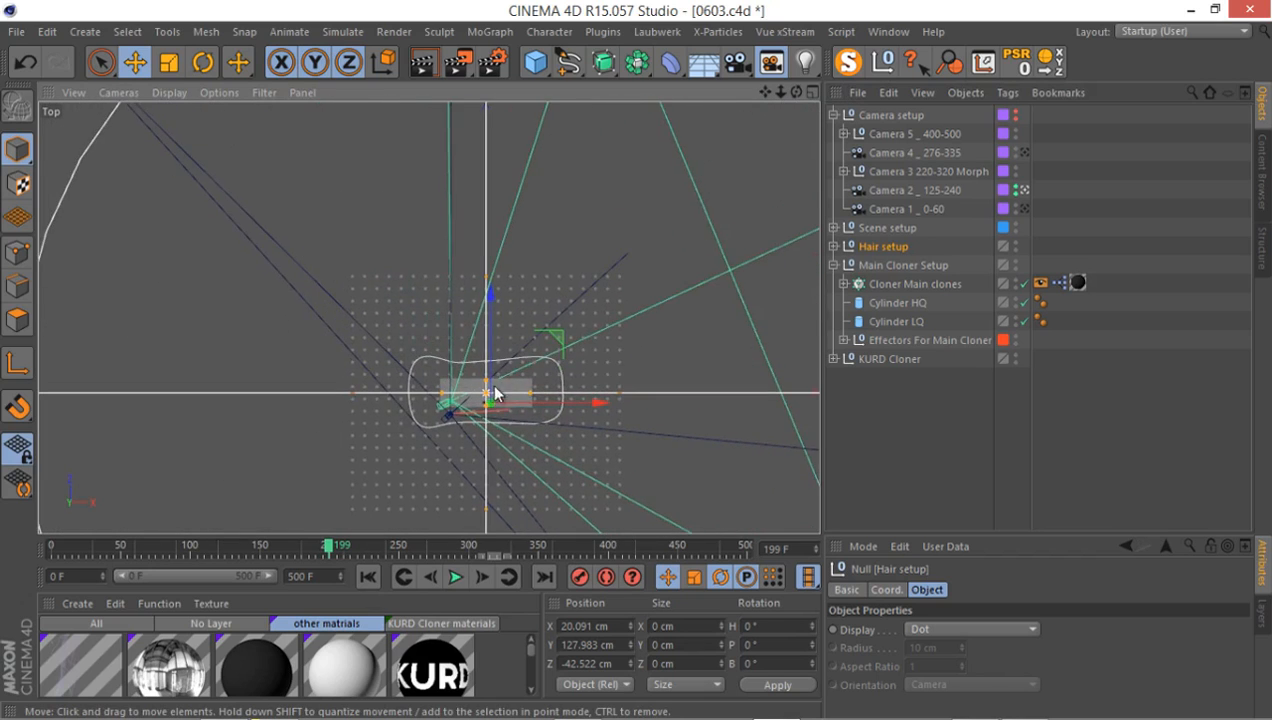
scroll(494, 390, up, 2)
scroll(575, 380, down, 4)
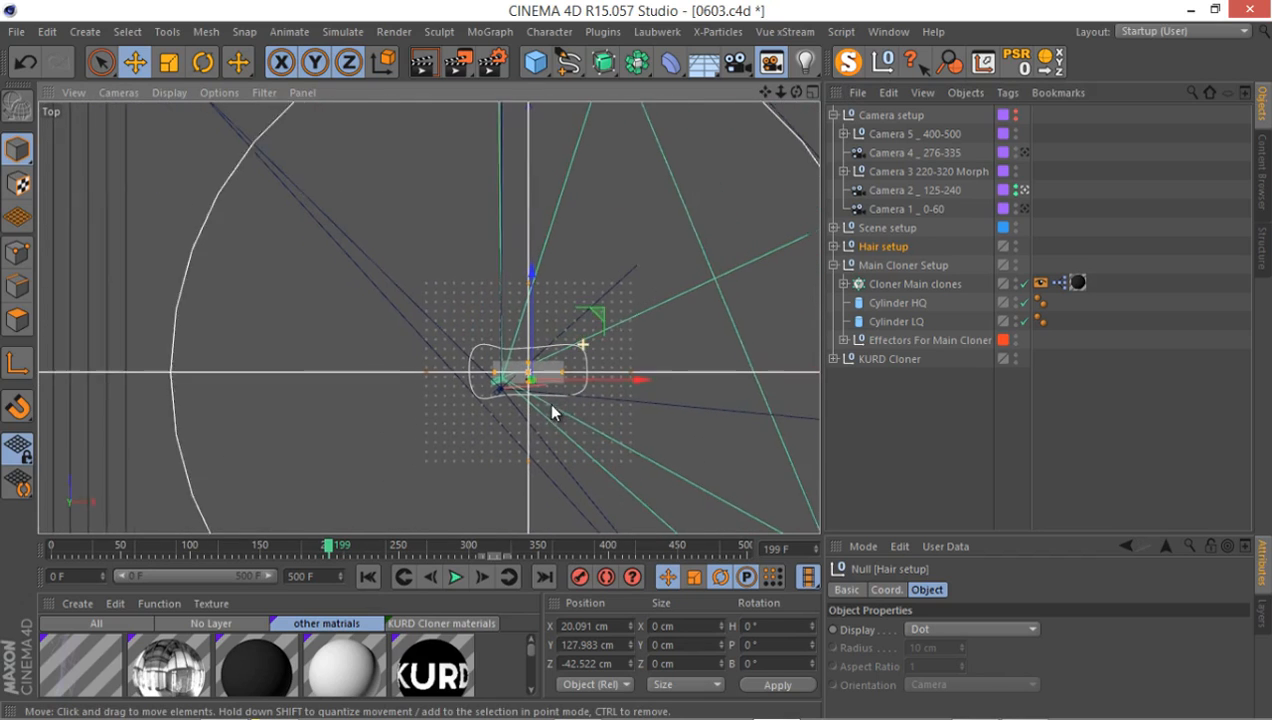
Select Camera 2 and shorten its focus distance in the Top view so the focal plane crosses the nearest clones.
click(896, 190)
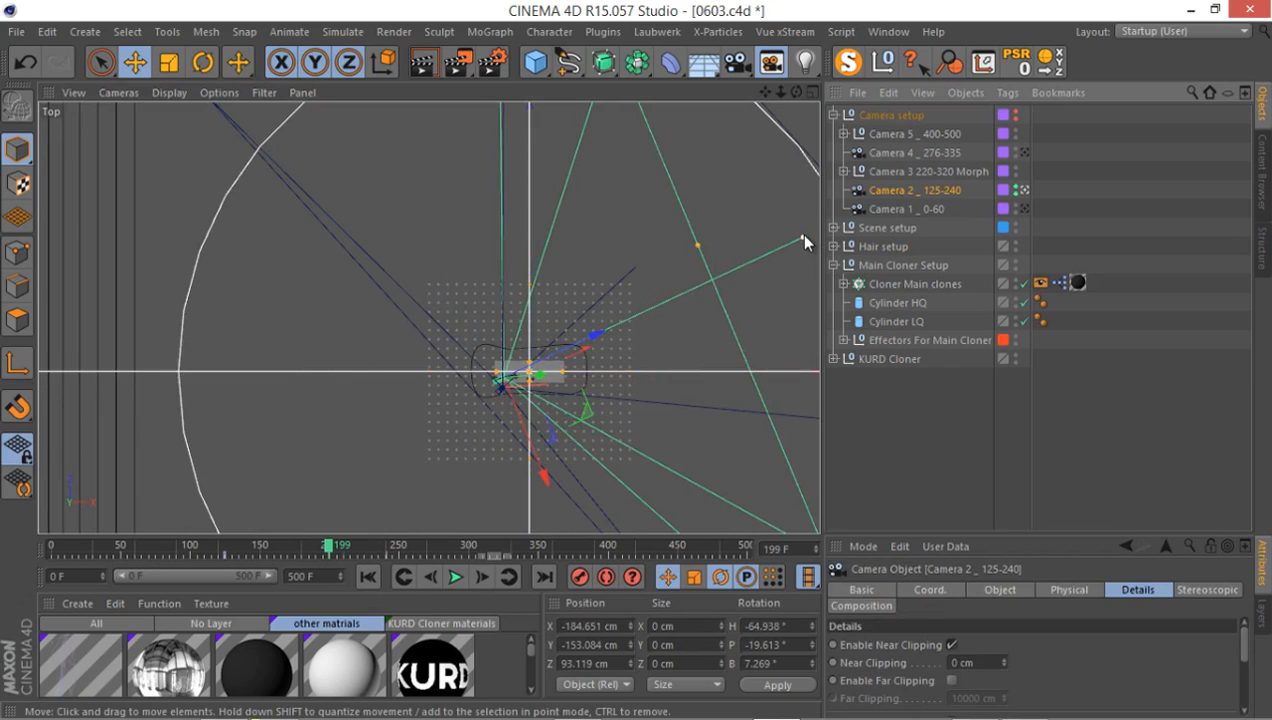
drag(782, 249, 540, 373)
scroll(520, 392, up, 4)
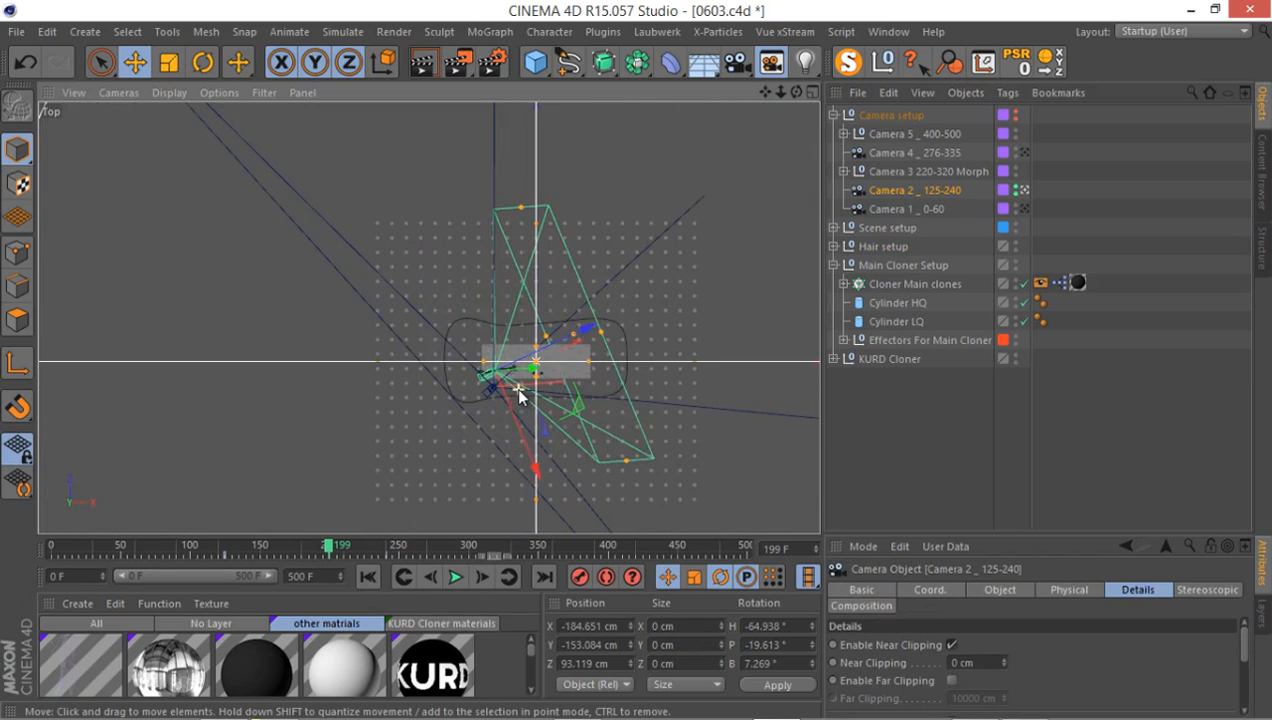
scroll(546, 330, up, 5)
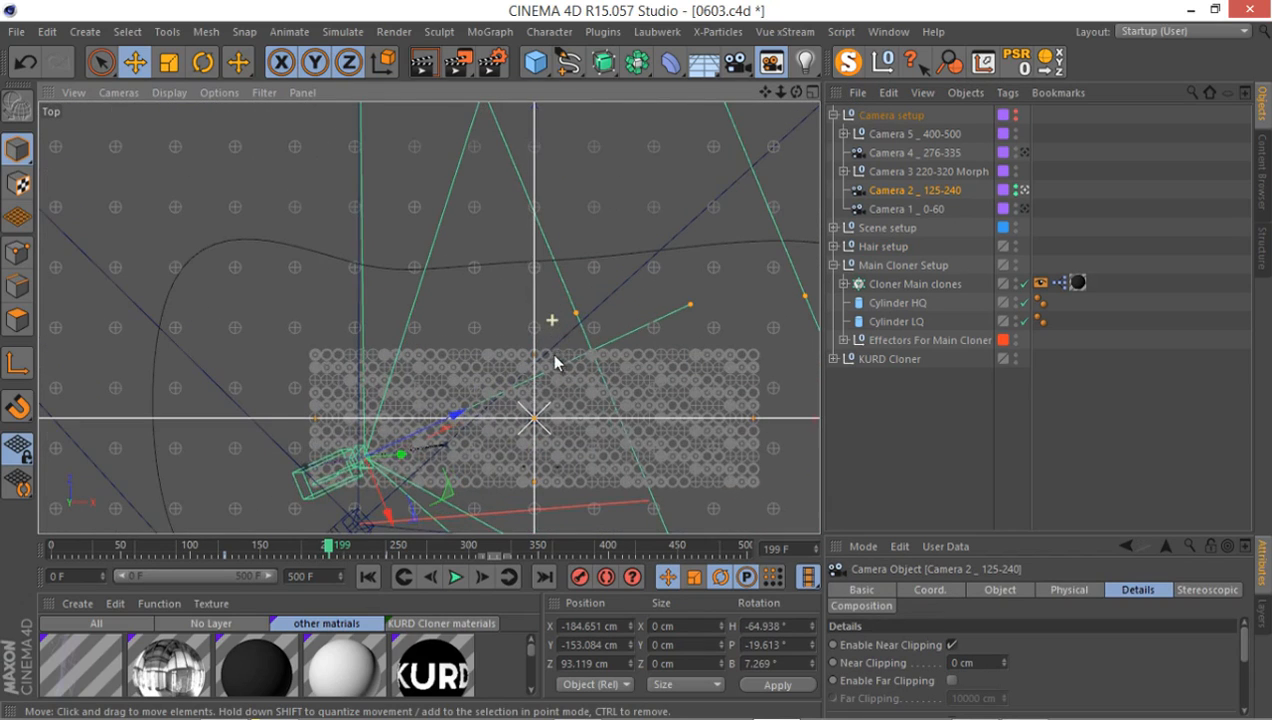
scroll(596, 260, up, 2)
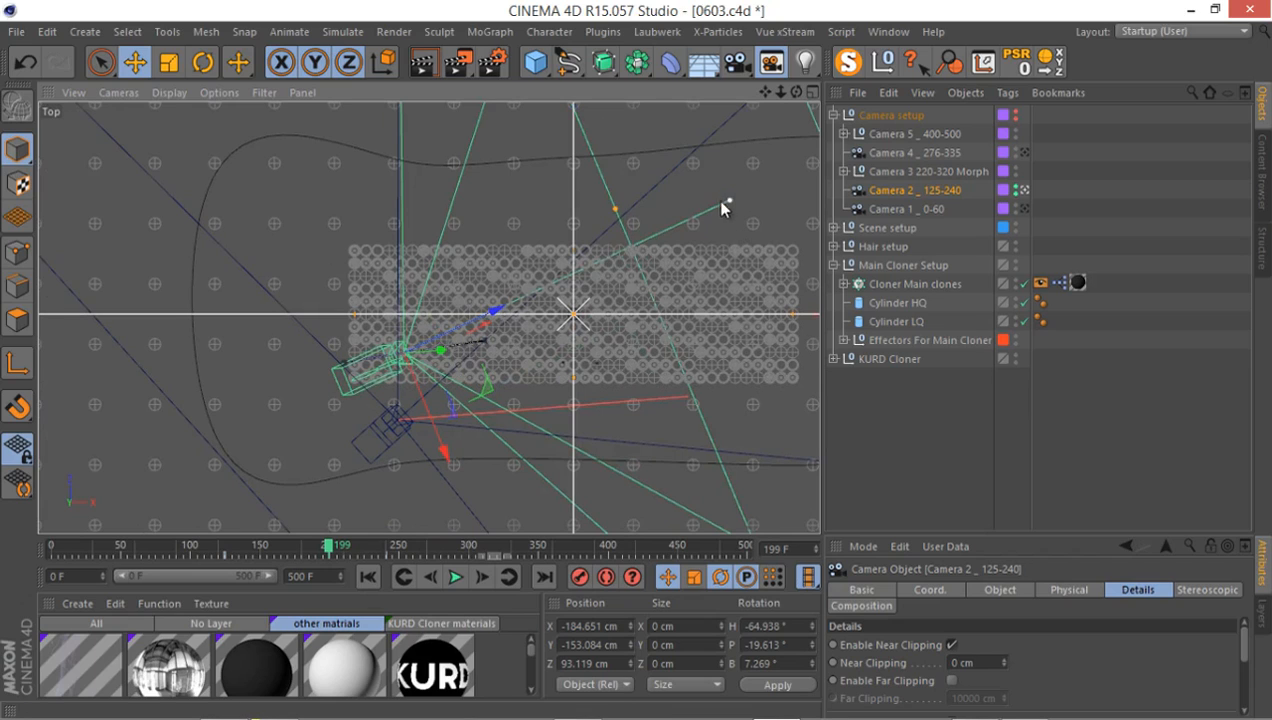
drag(722, 204, 474, 323)
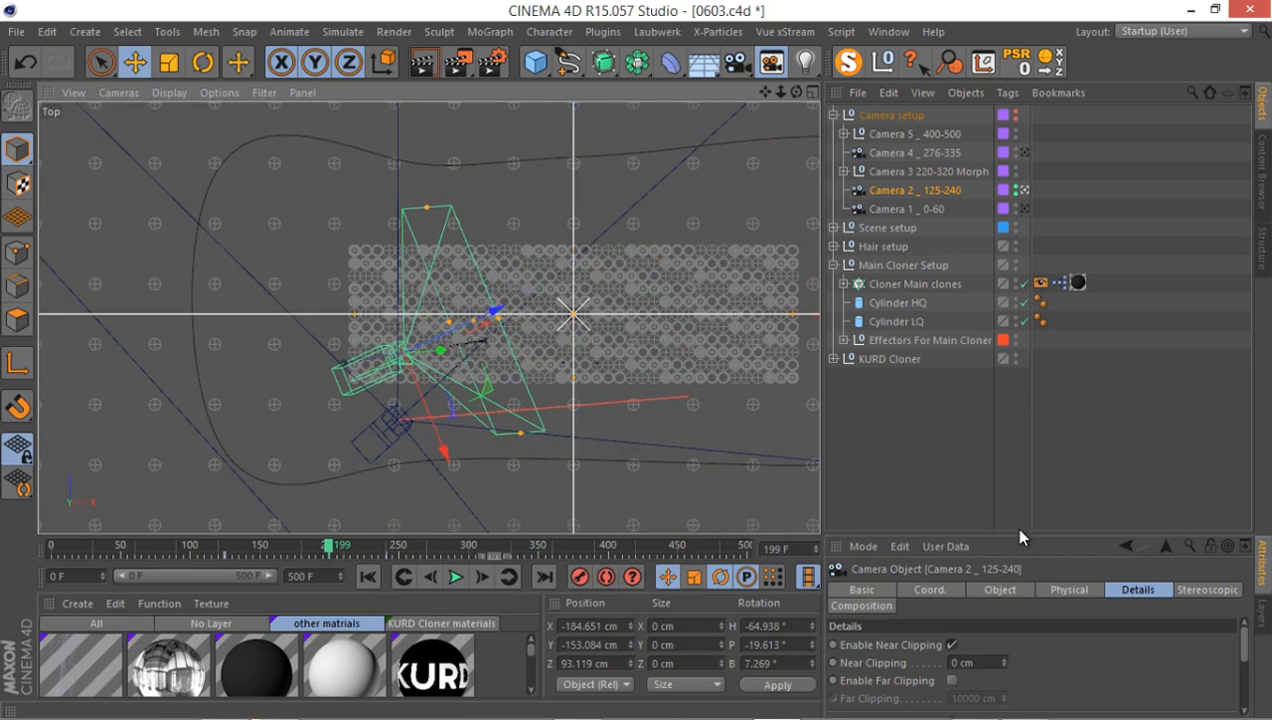
Enable DOF Map Rear Blur for Camera 2 with an end of about 1158 cm.
drag(1018, 536, 1003, 257)
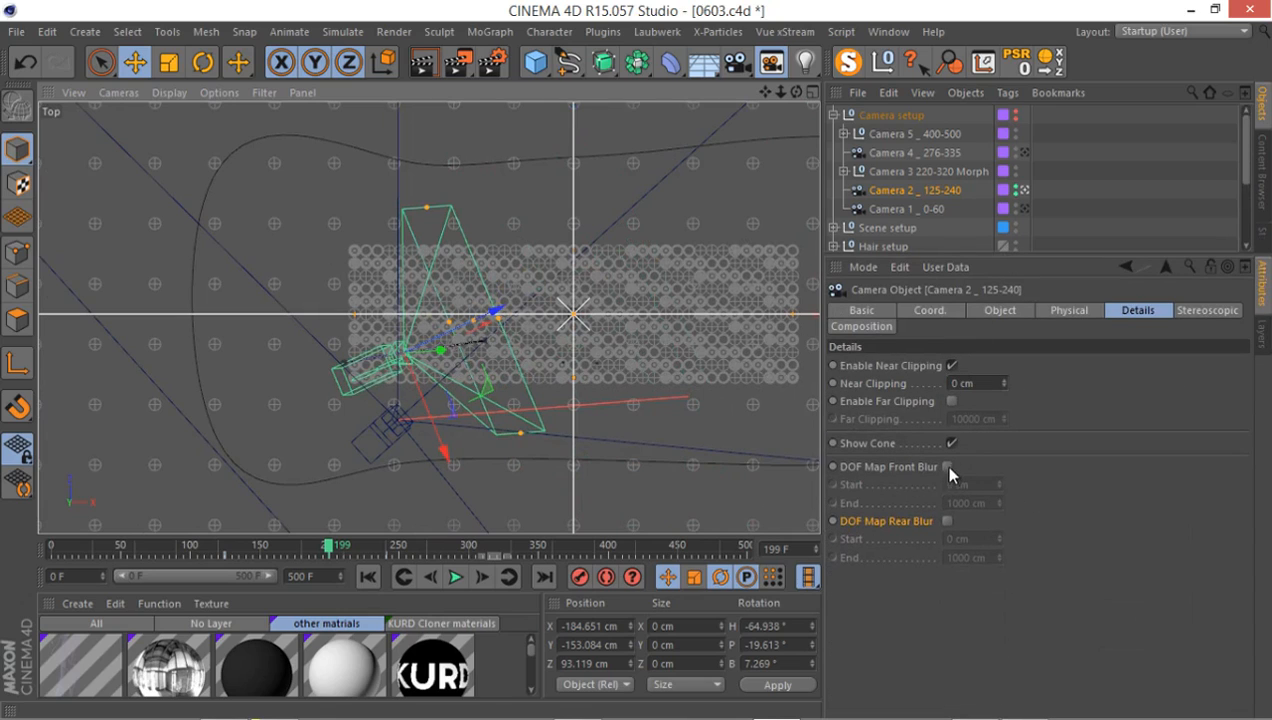
click(947, 521)
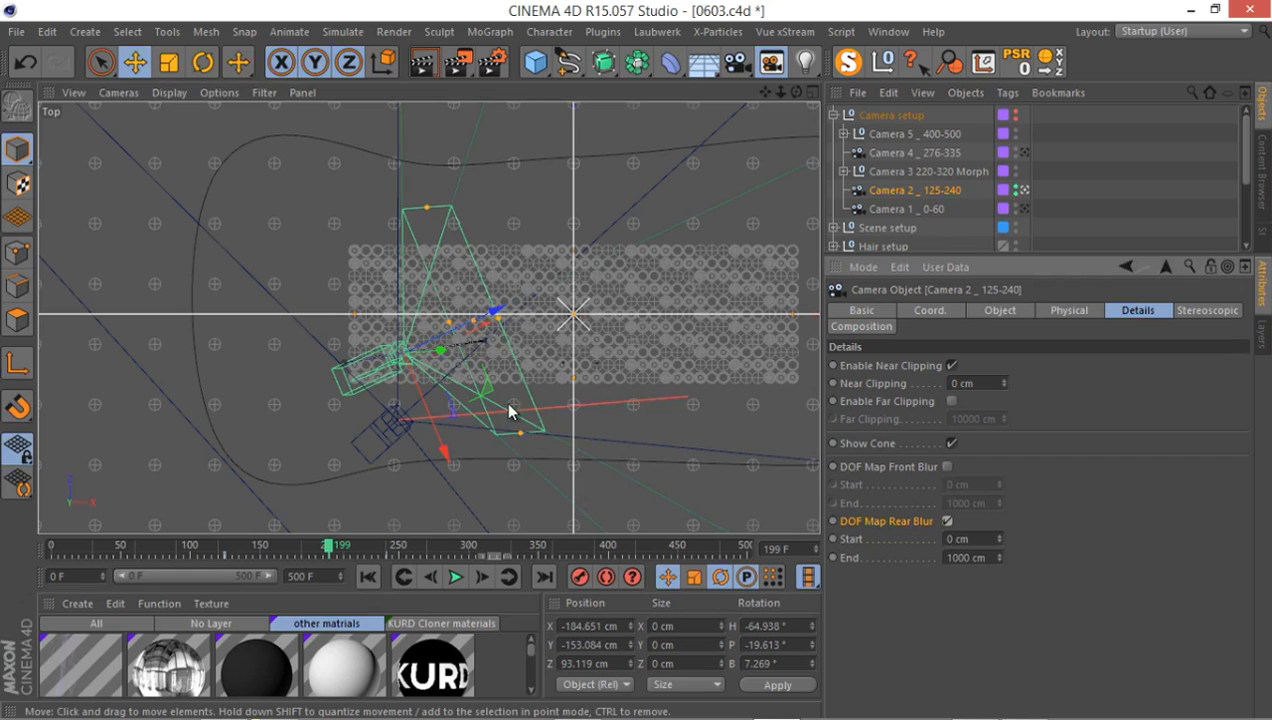
scroll(508, 390, down, 6)
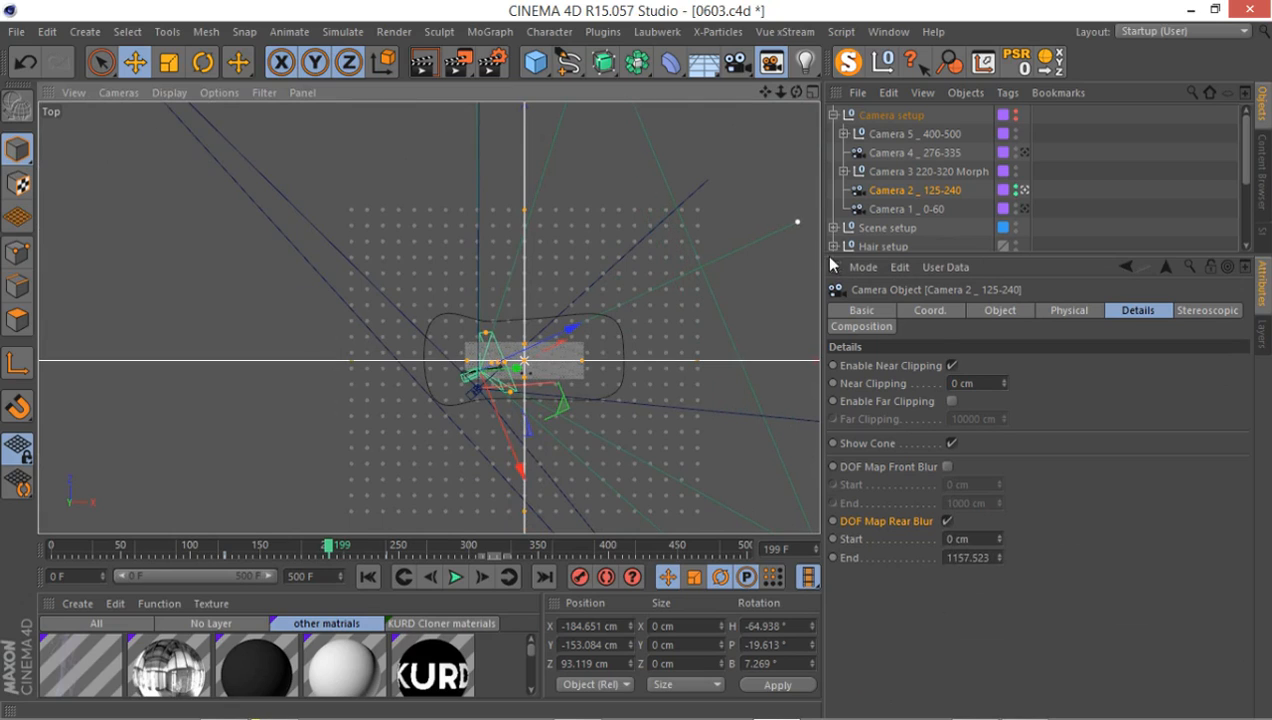
Enable DOF Map Front Blur for Camera 2 and shorten its end behind the camera to about 555 cm.
click(946, 466)
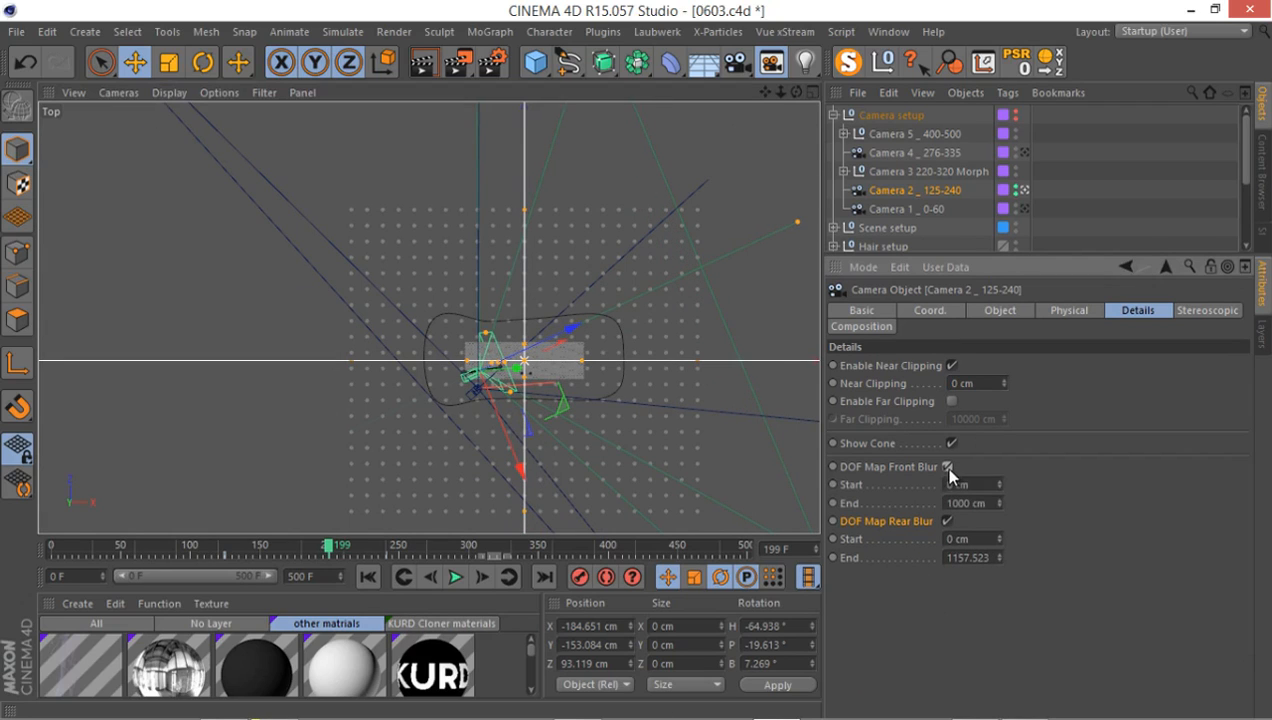
drag(240, 486, 355, 438)
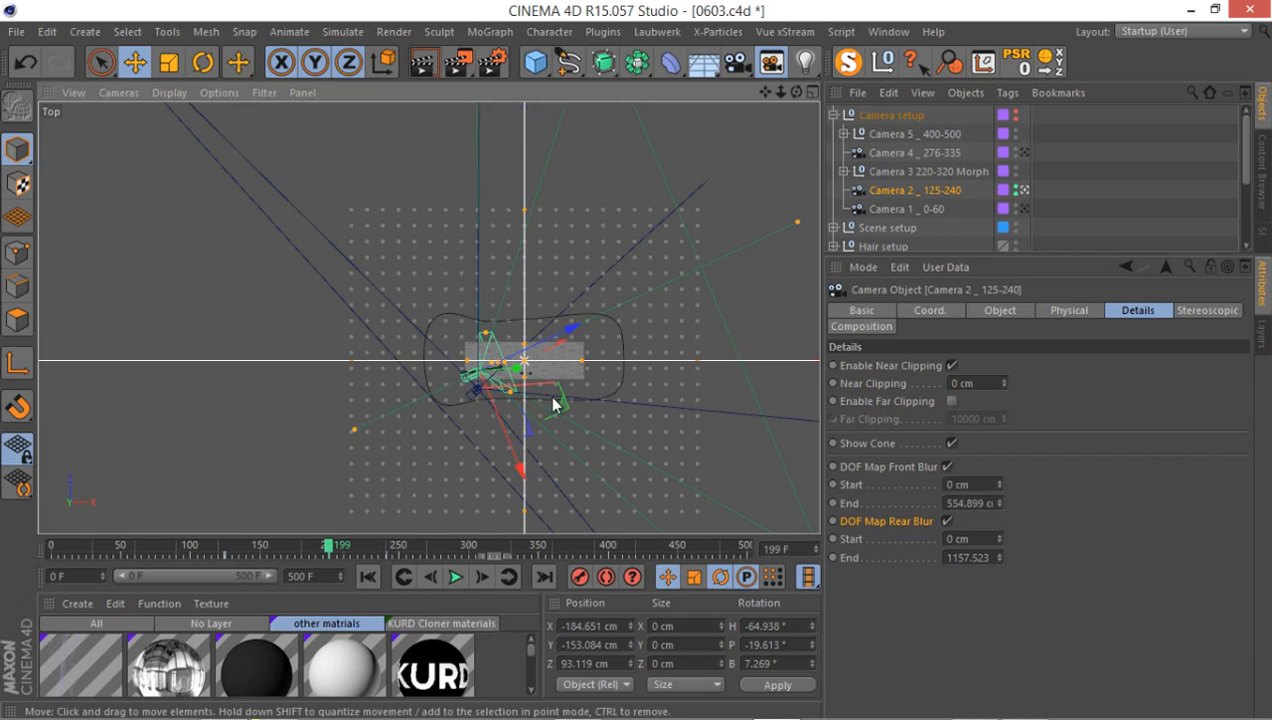
scroll(434, 343, up, 2)
scroll(490, 380, up, 1)
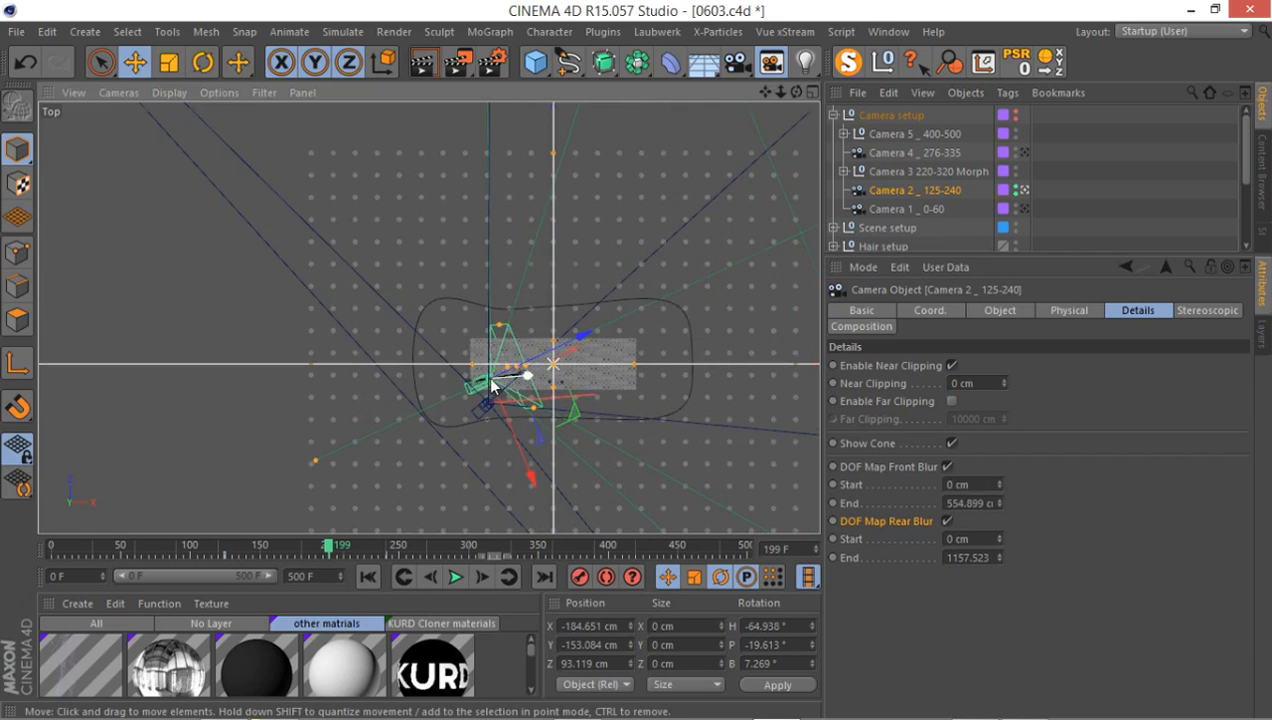
scroll(485, 378, down, 4)
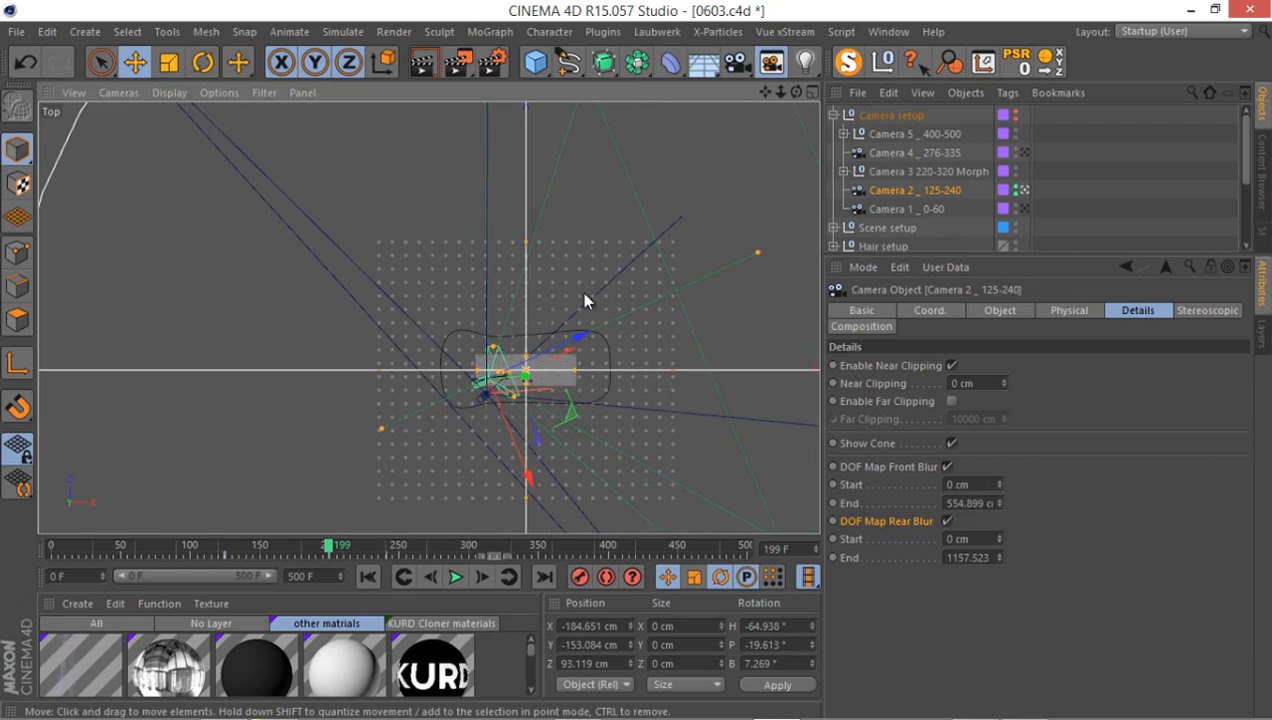
Return to the enlarged Perspective view and move the current time to frame 203.
middle_click(508, 202)
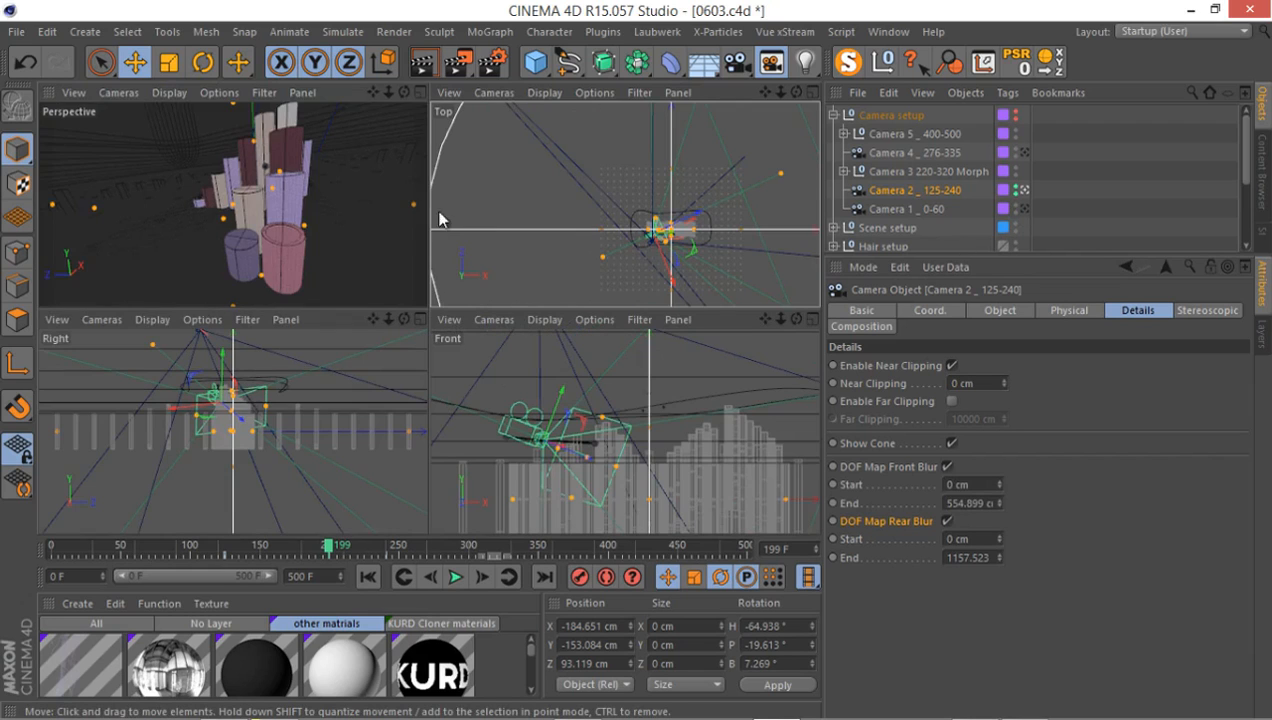
middle_click(336, 196)
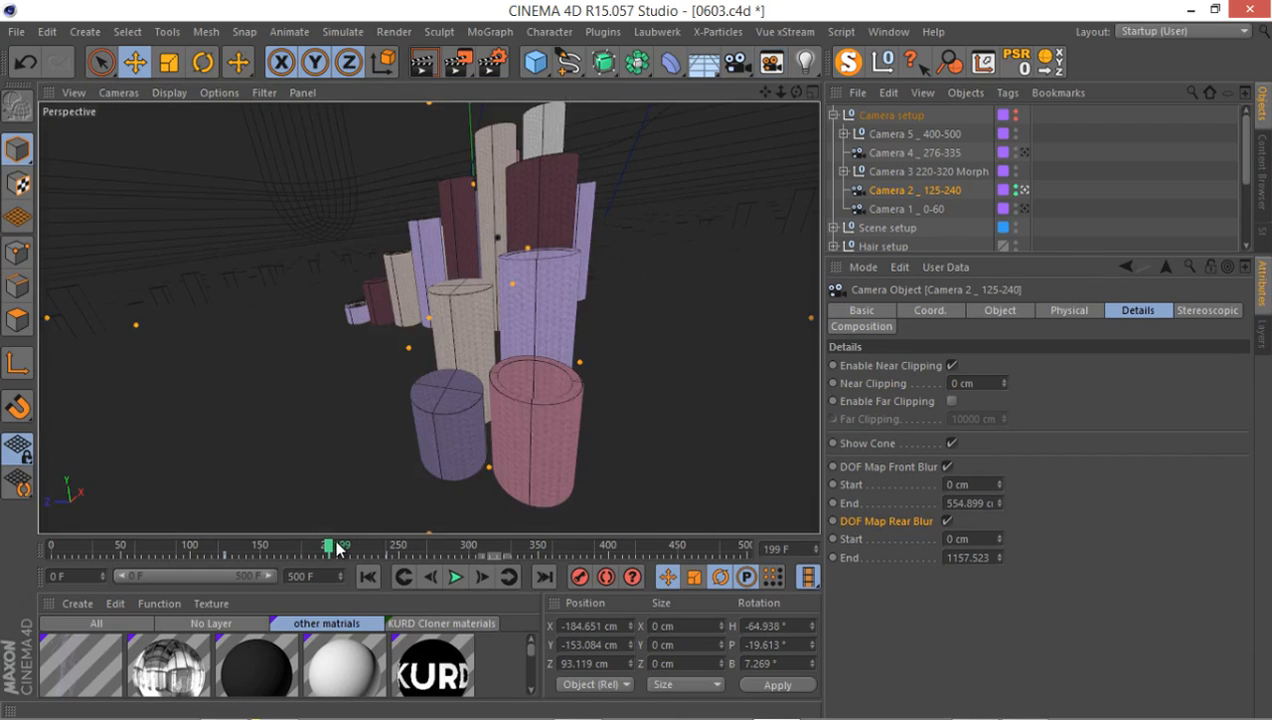
drag(336, 548, 333, 518)
Inspect Camera 2's focal plane among the clones in the enlarged Top view, and return to the Perspective view.
middle_click(419, 334)
middle_click(586, 284)
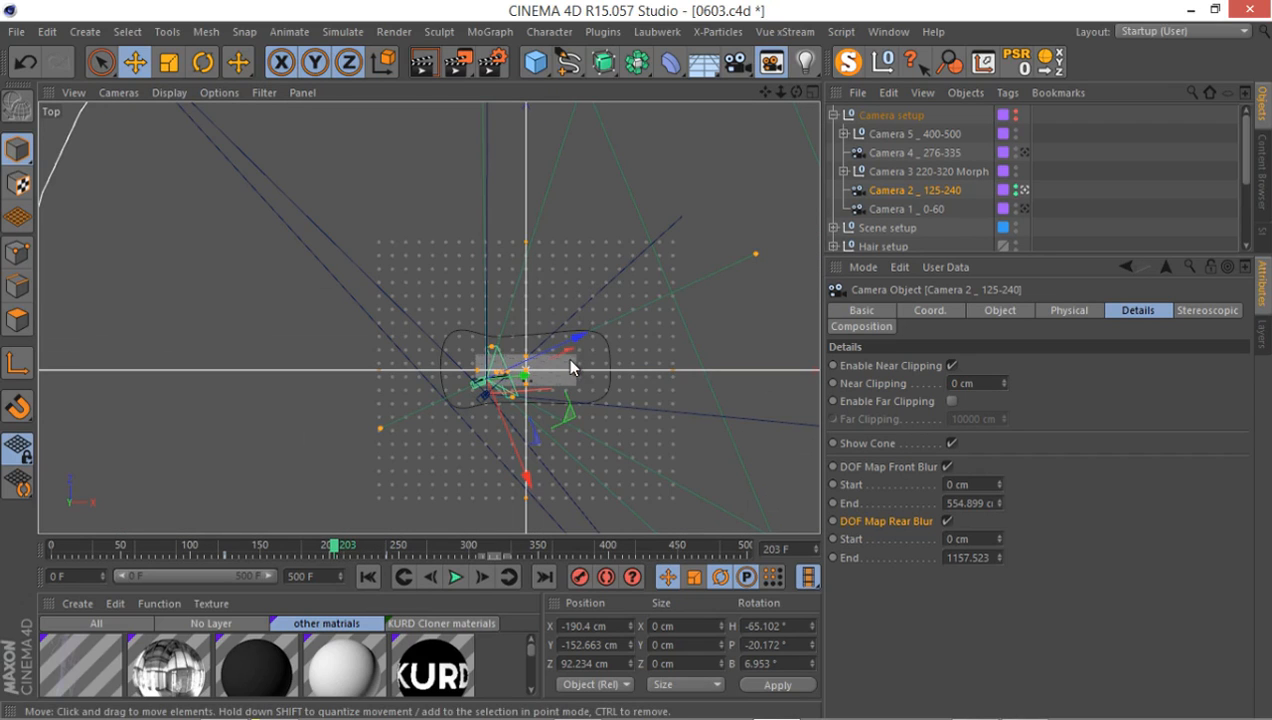
scroll(568, 370, up, 5)
scroll(445, 400, up, 3)
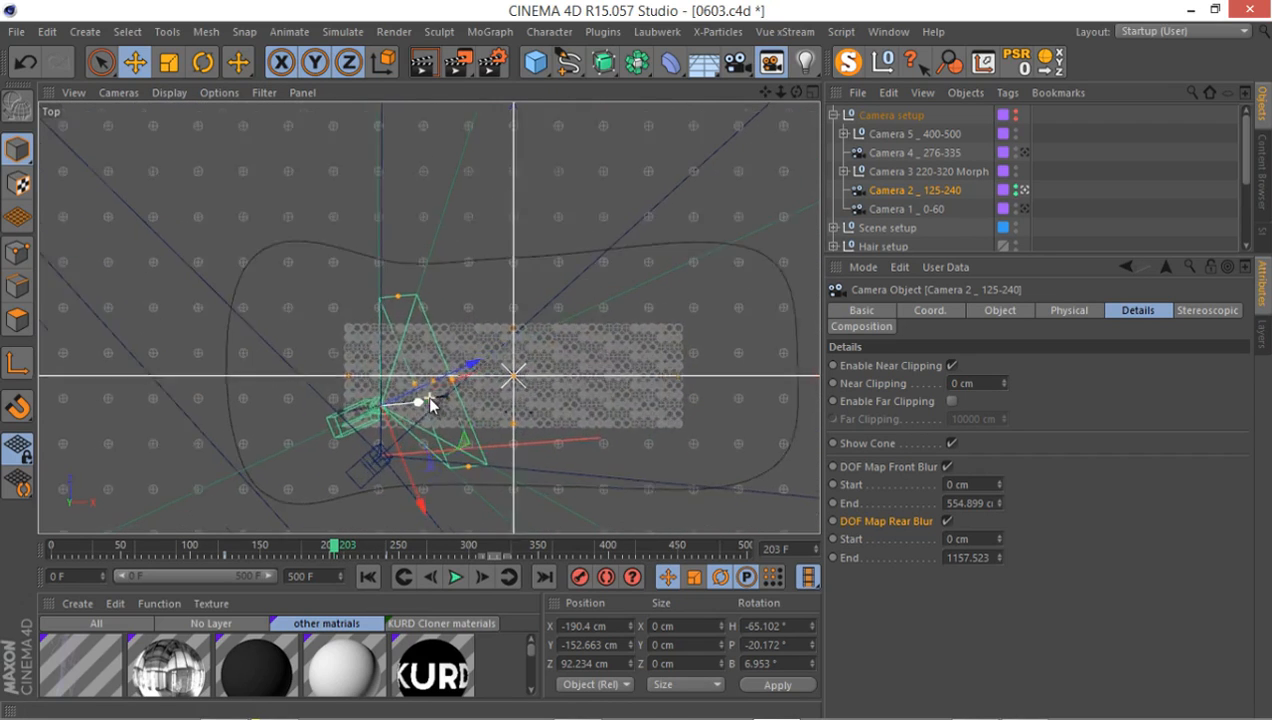
middle_click(412, 332)
middle_click(255, 255)
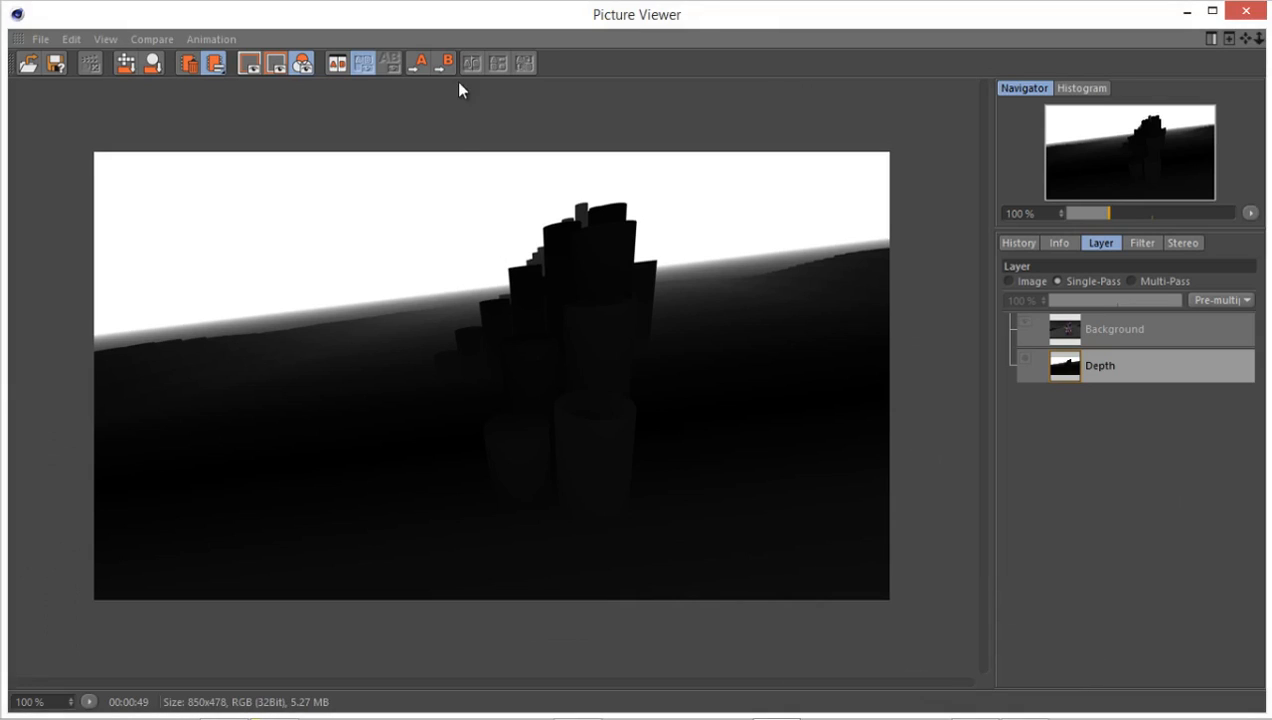
Compare the full rendered image with its single Depth pass and close the Picture Viewer.
click(1010, 282)
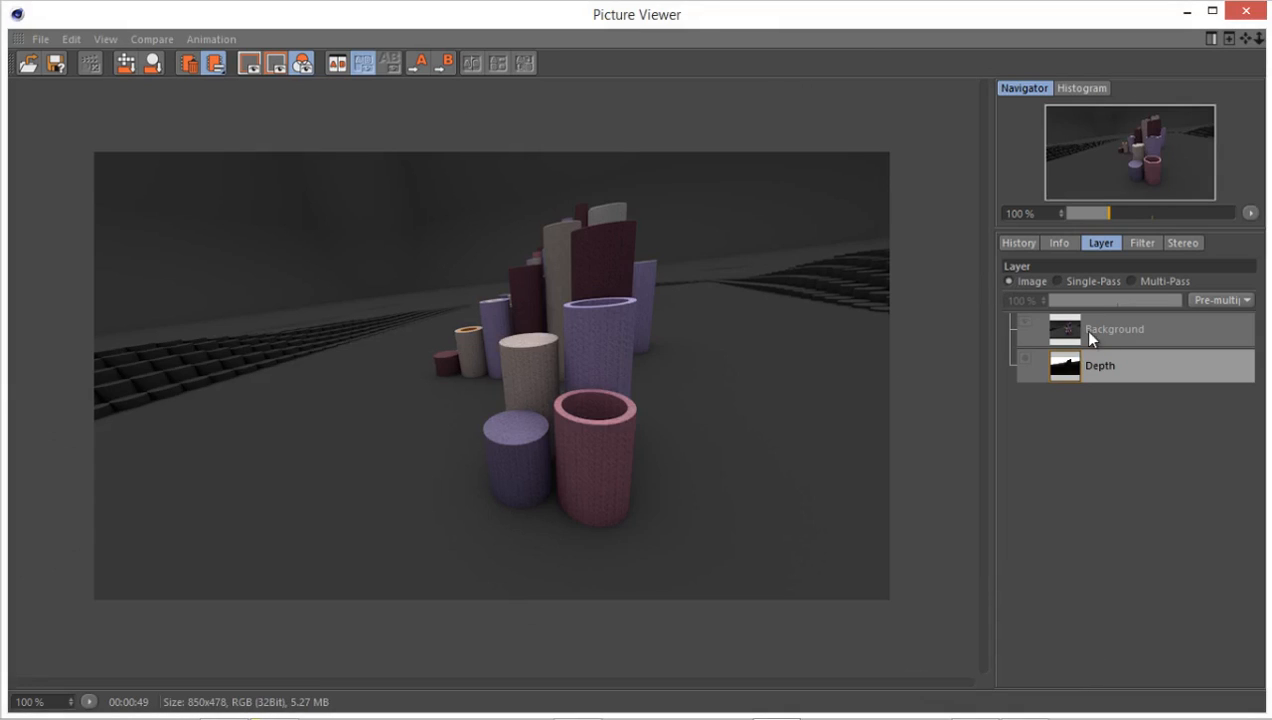
click(1080, 282)
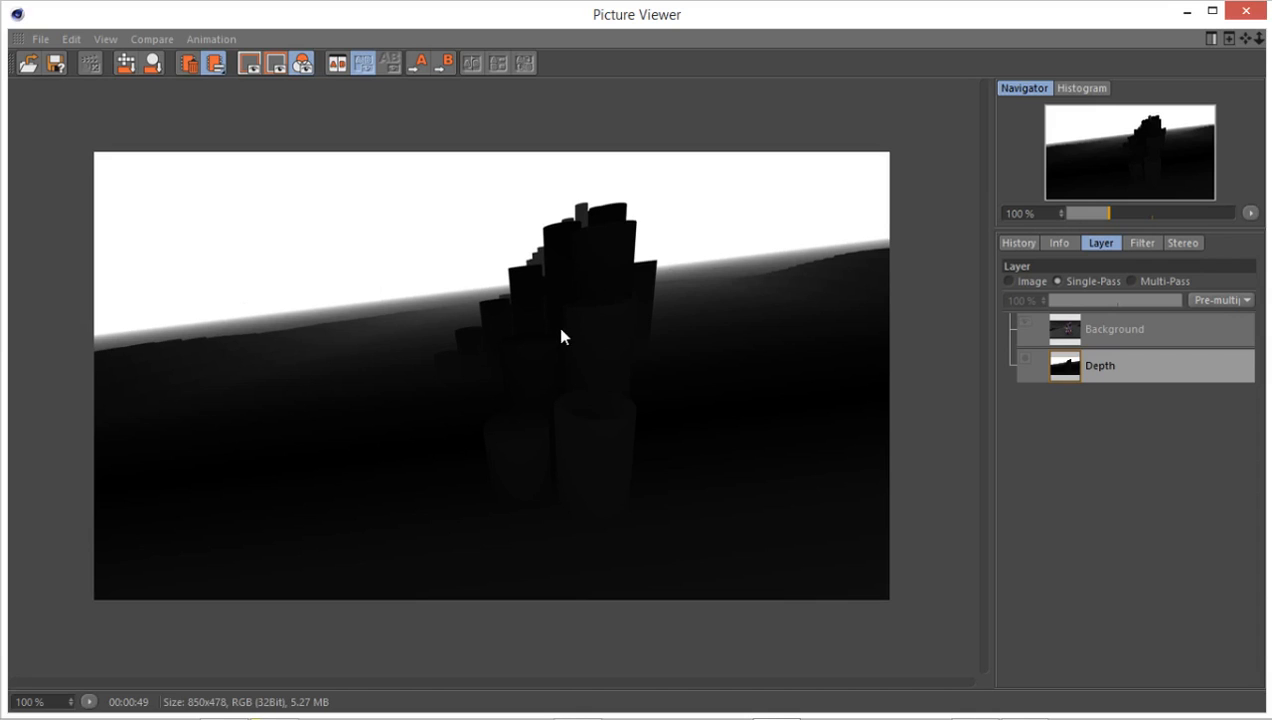
click(1242, 12)
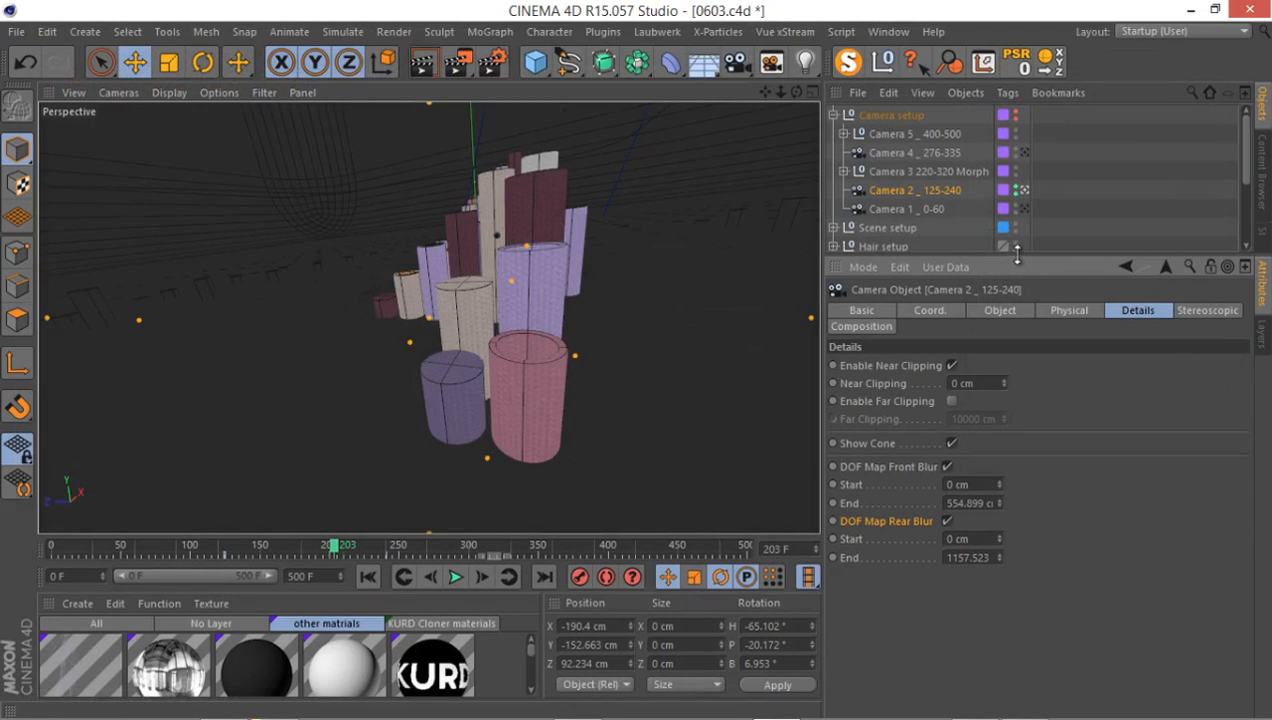
Expand the Camera 3 220-320 Morph hierarchy down to the Morph Camera and select Camera 220.
drag(1017, 256, 1017, 450)
click(843, 172)
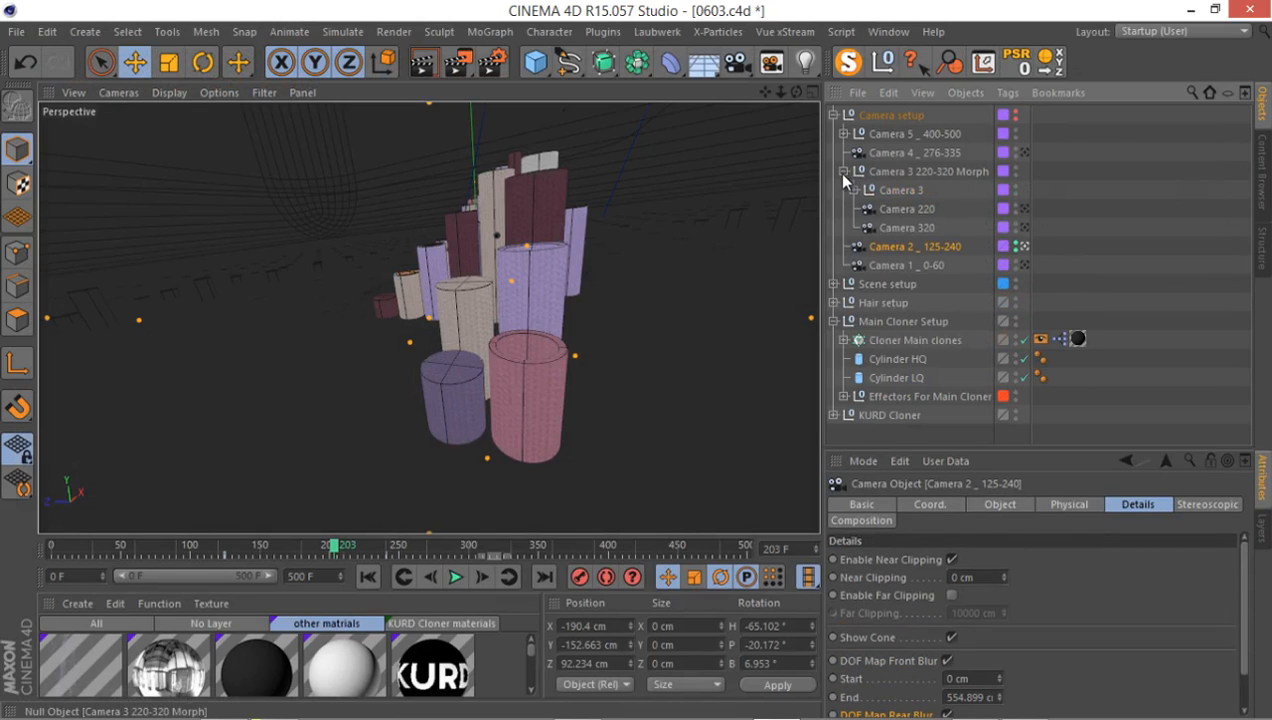
click(853, 190)
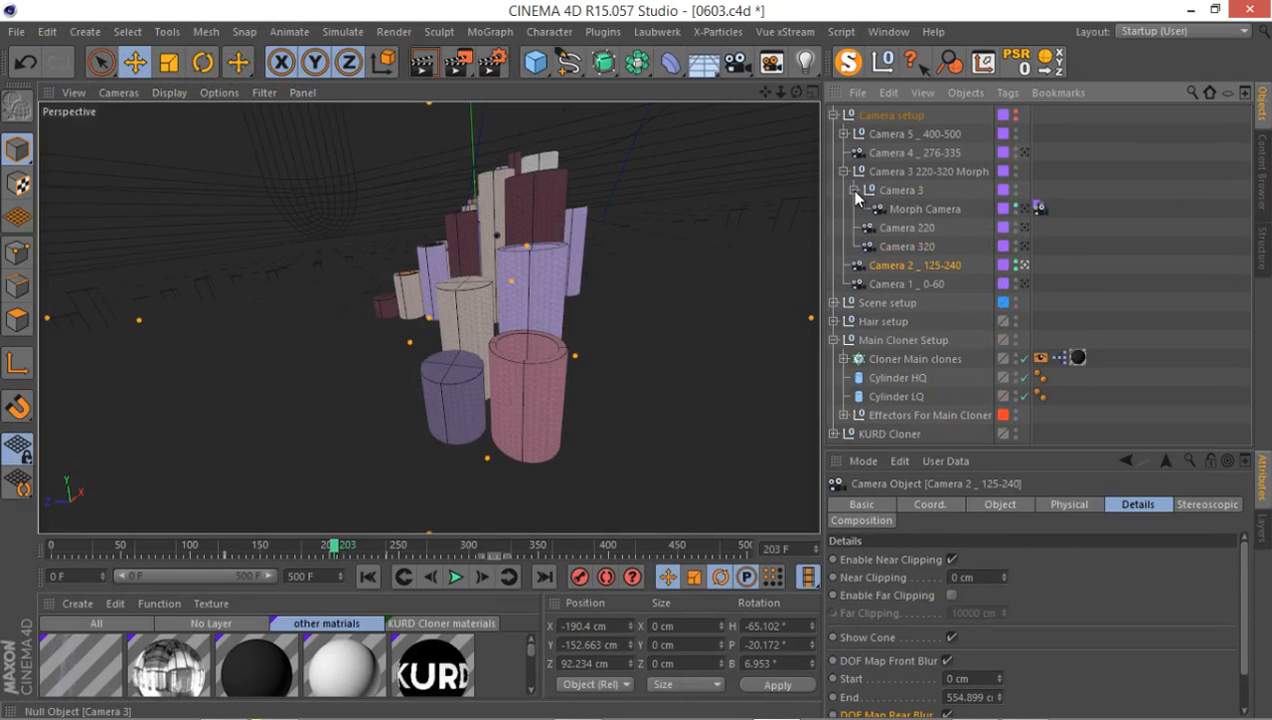
click(941, 211)
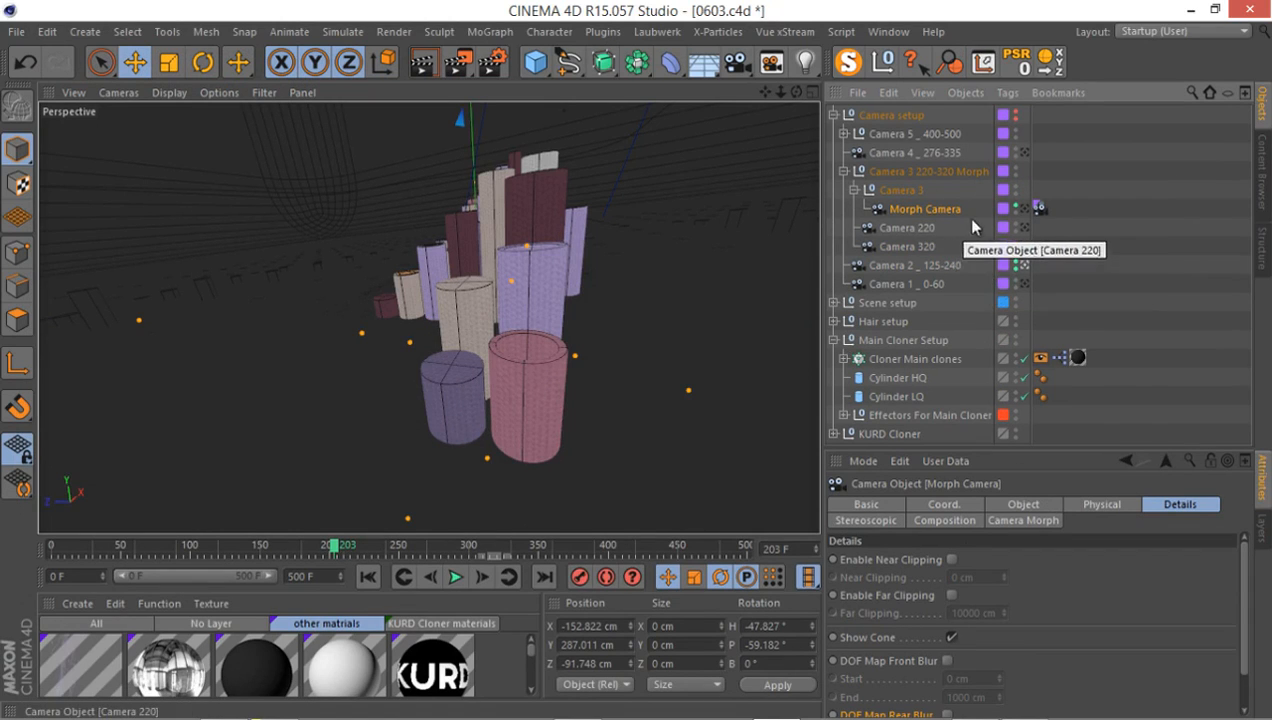
click(918, 228)
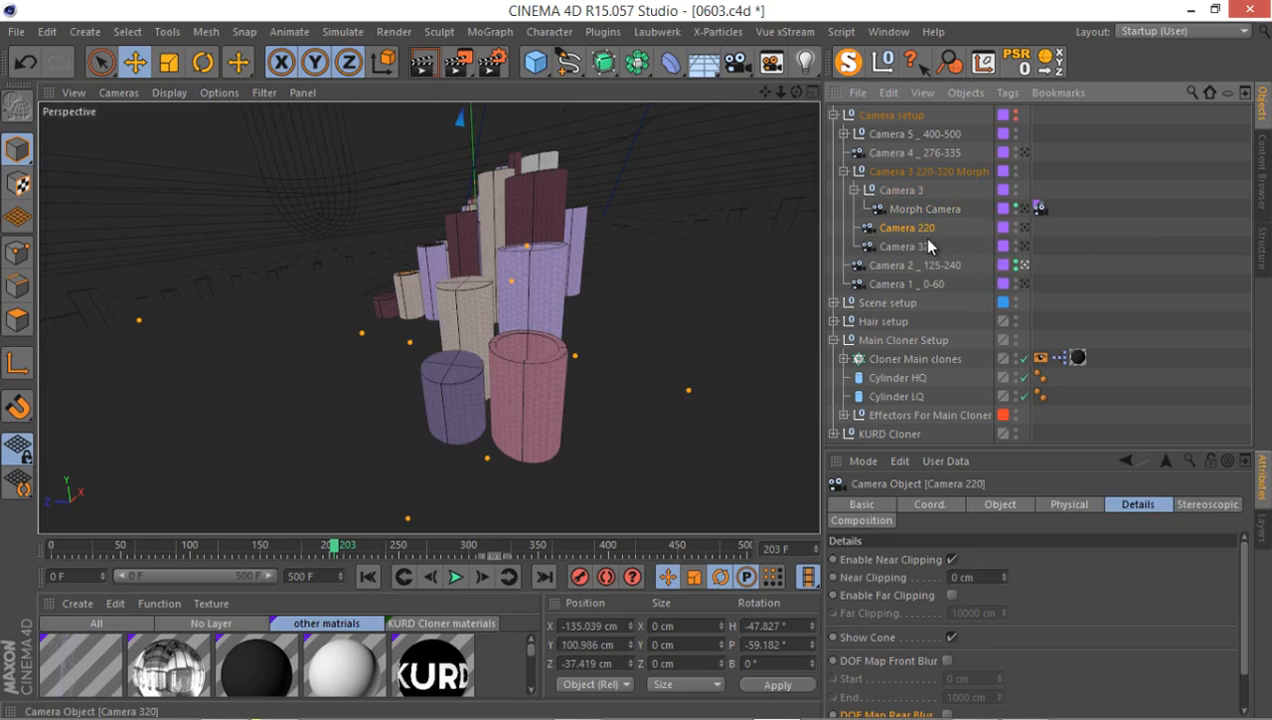
click(924, 209)
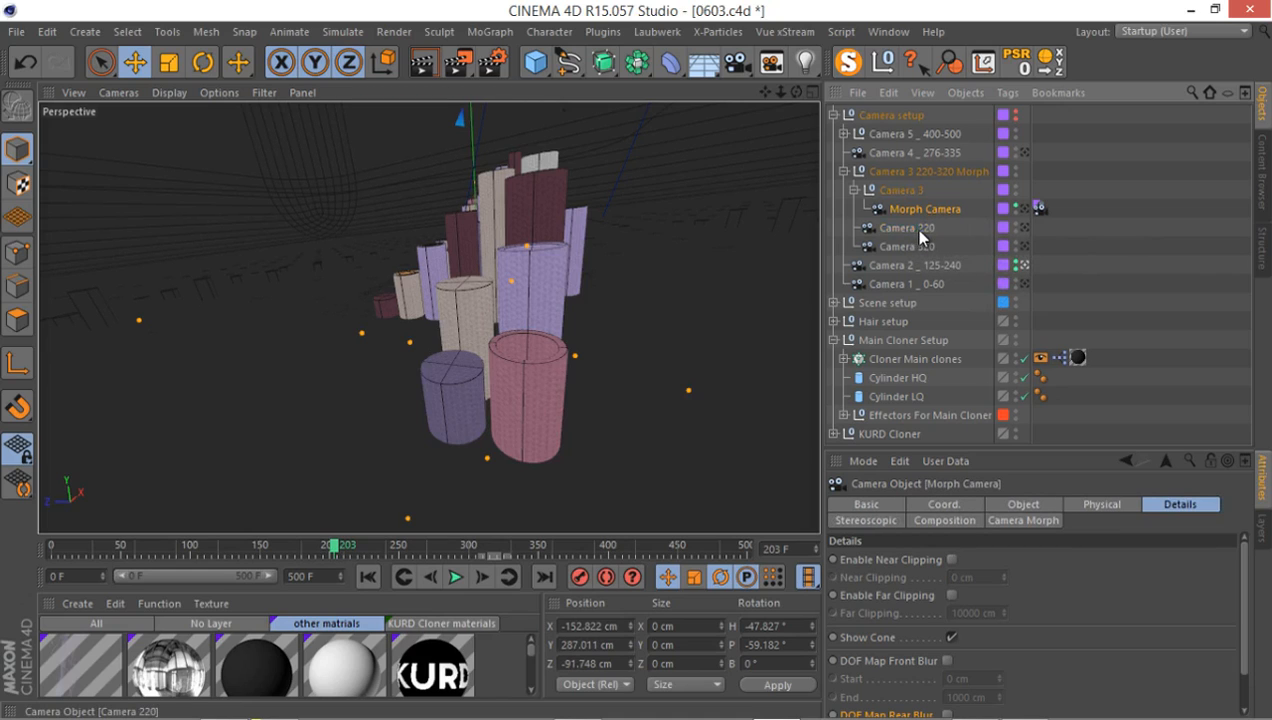
click(918, 230)
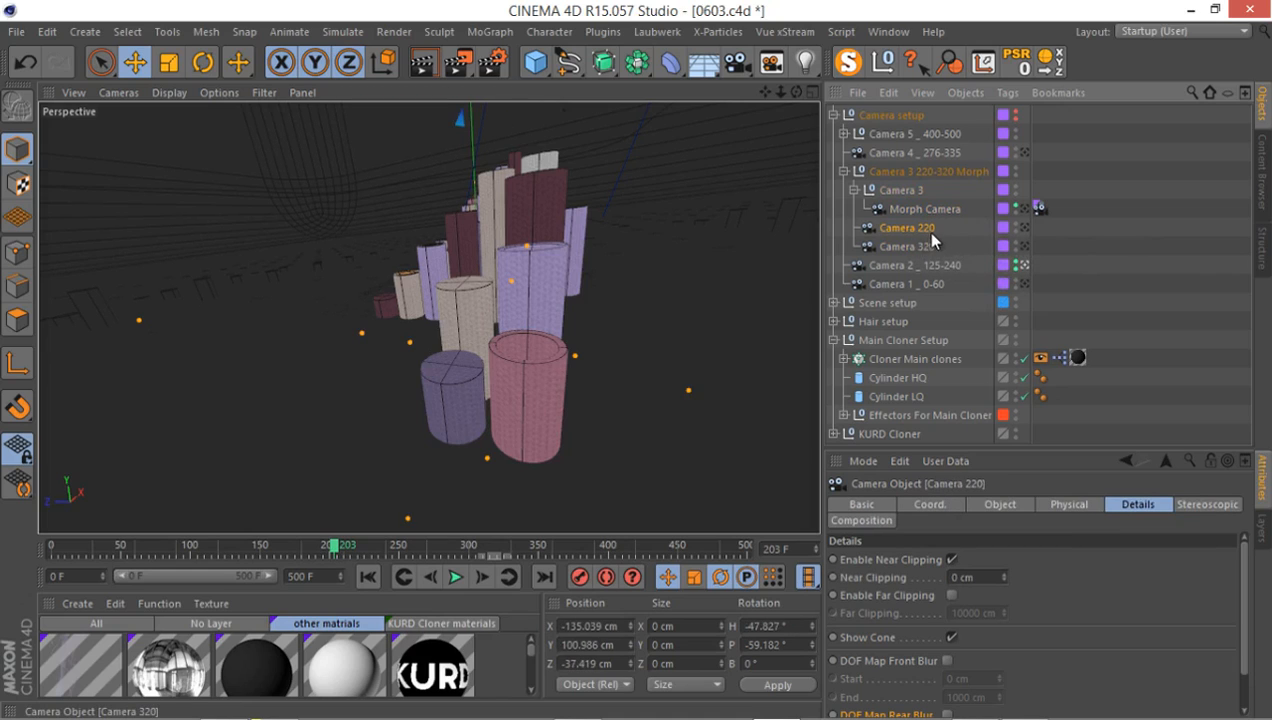
Review the Morph Camera, its Camera Morph tag and Camera 220 in the Camera 3 hierarchy.
click(920, 208)
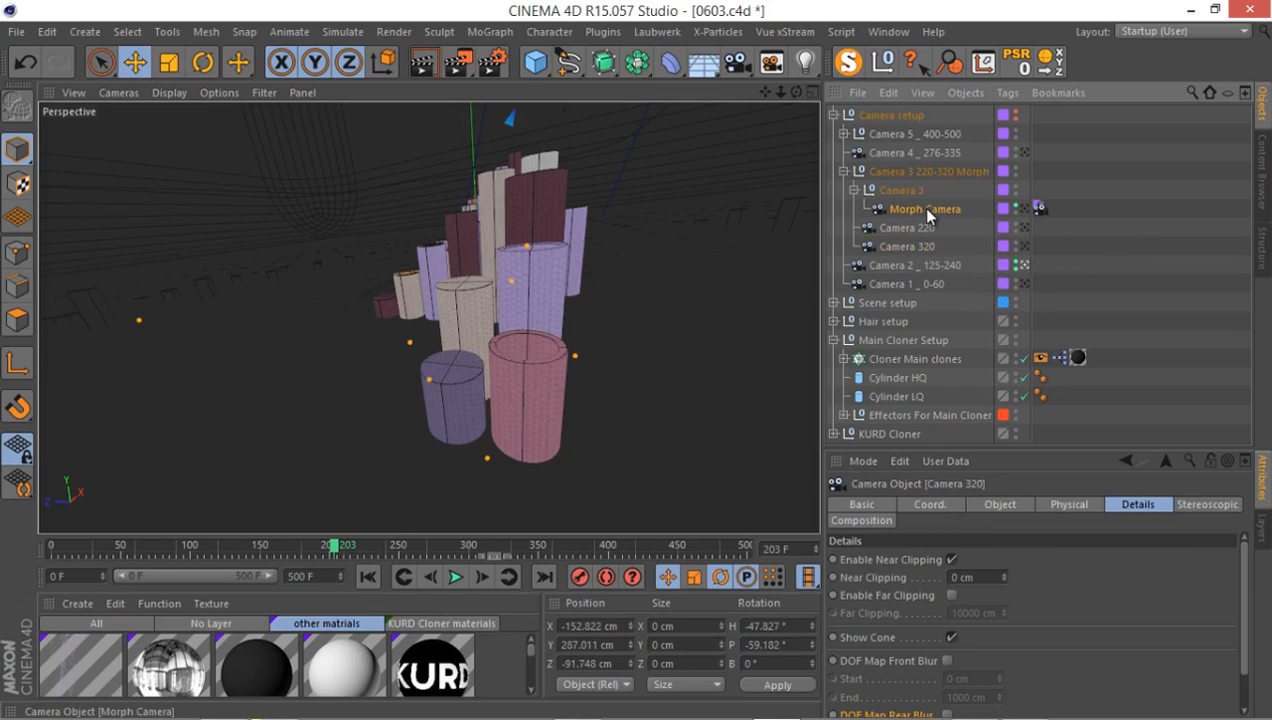
click(1040, 208)
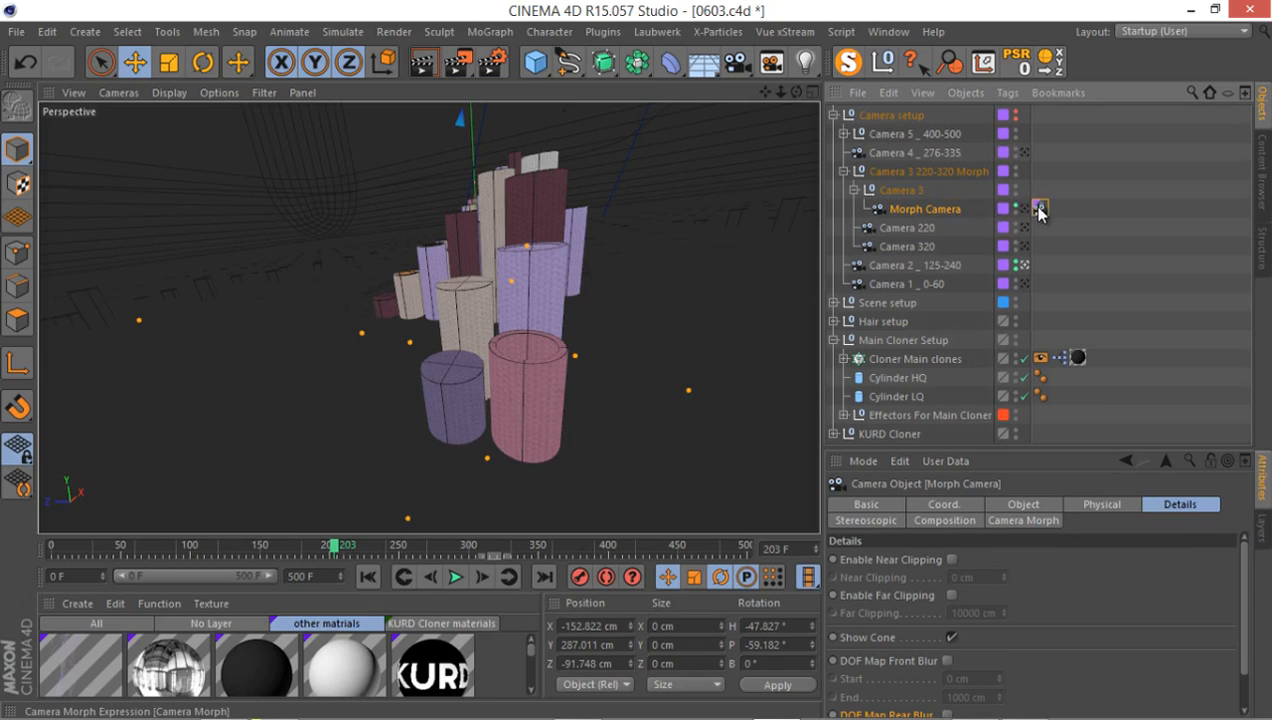
click(925, 235)
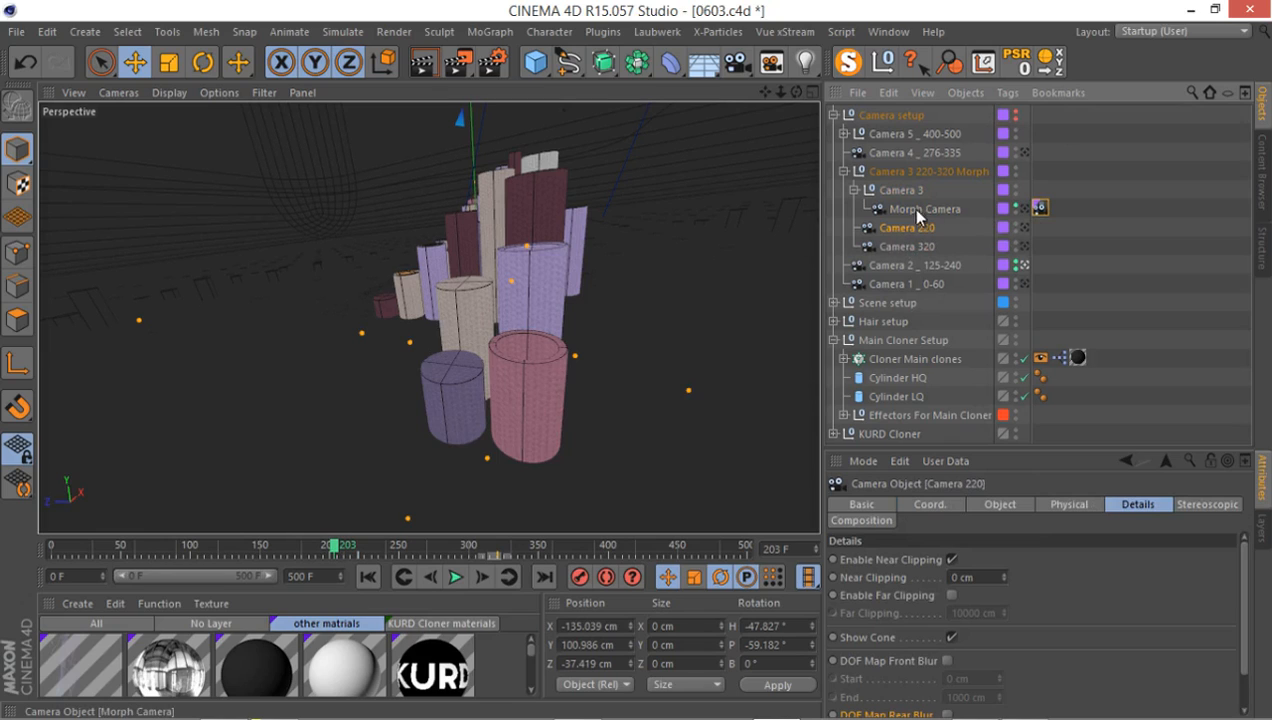
click(941, 208)
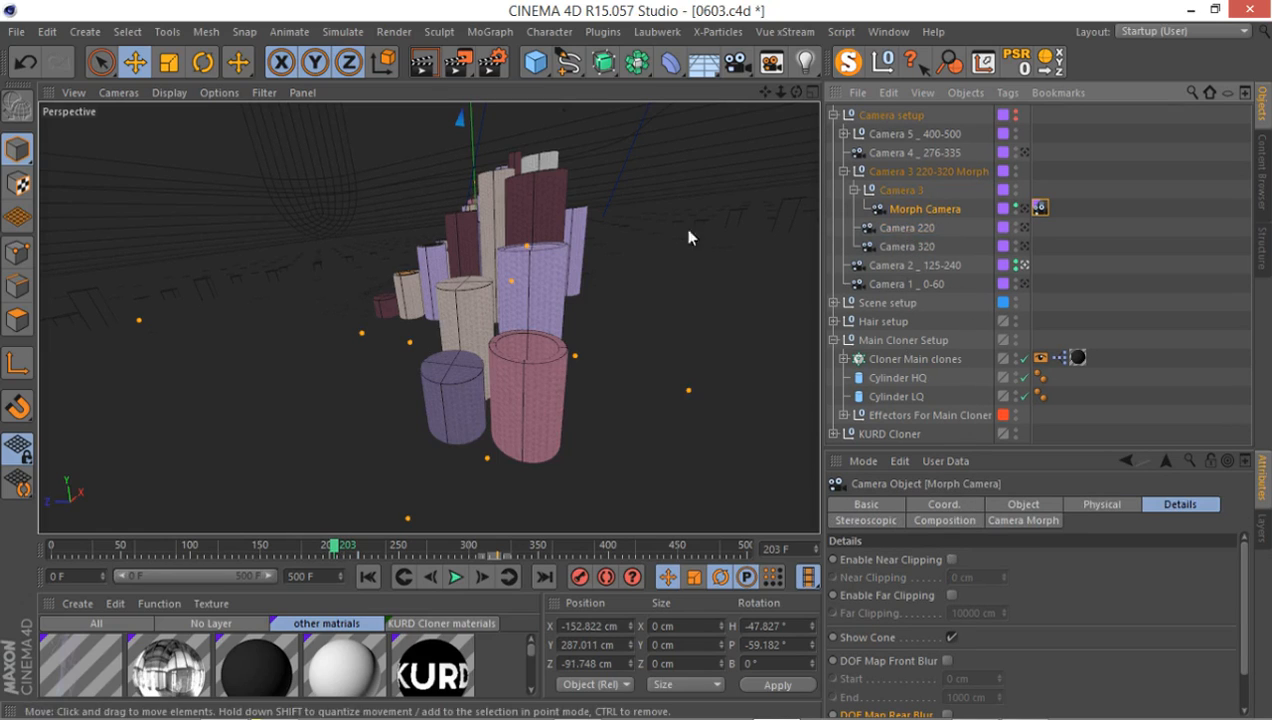
Reset the forced visibility of Camera 2, then look through Camera 220 in the enlarged Perspective view.
middle_click(650, 245)
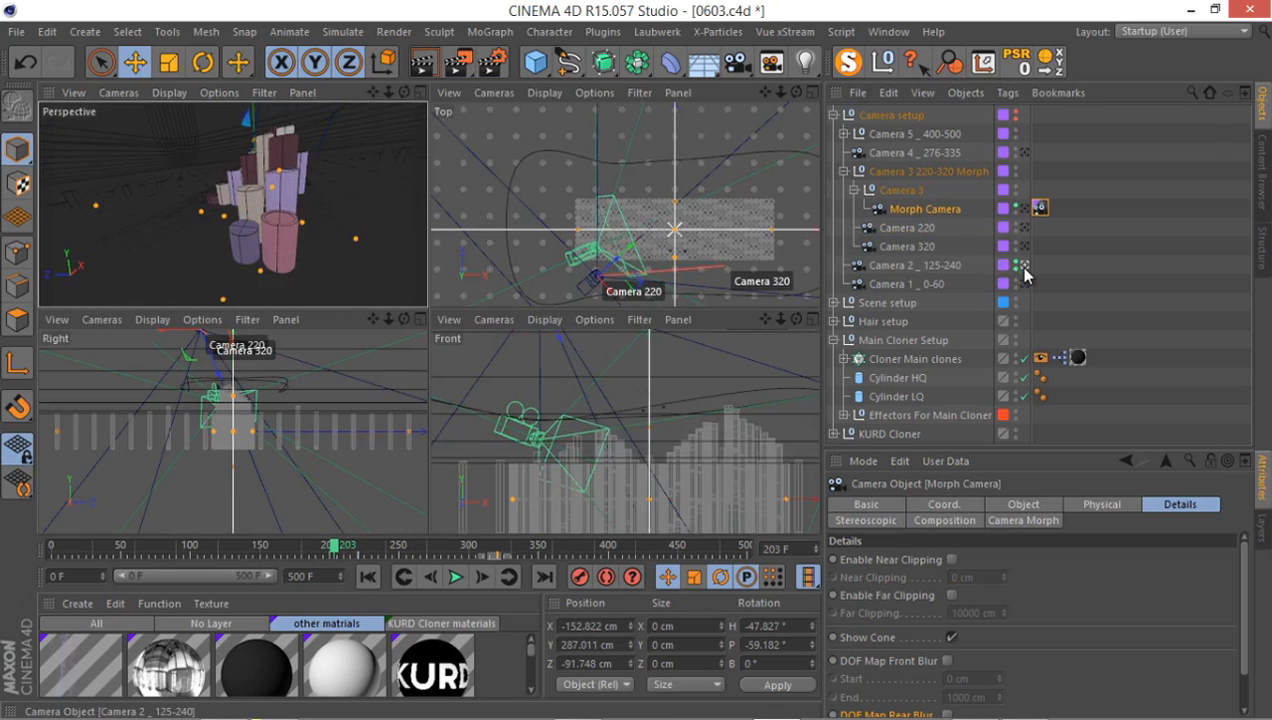
click(1016, 263)
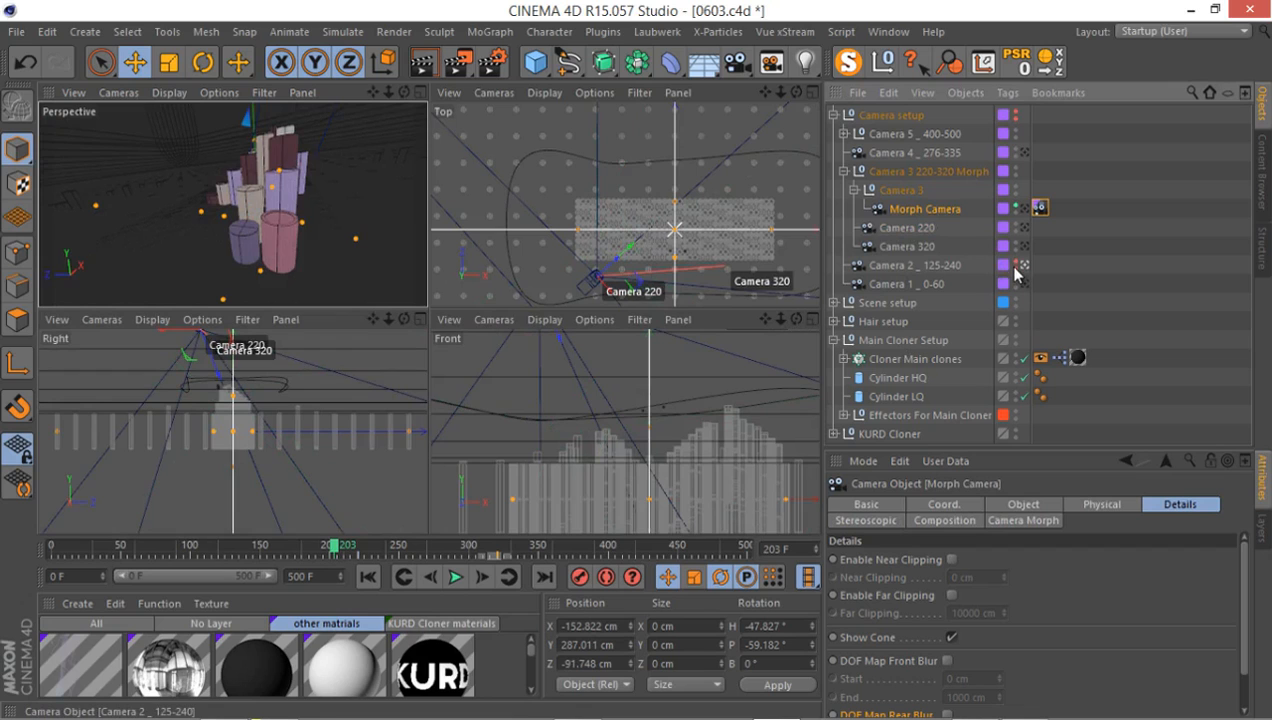
click(905, 228)
middle_click(389, 228)
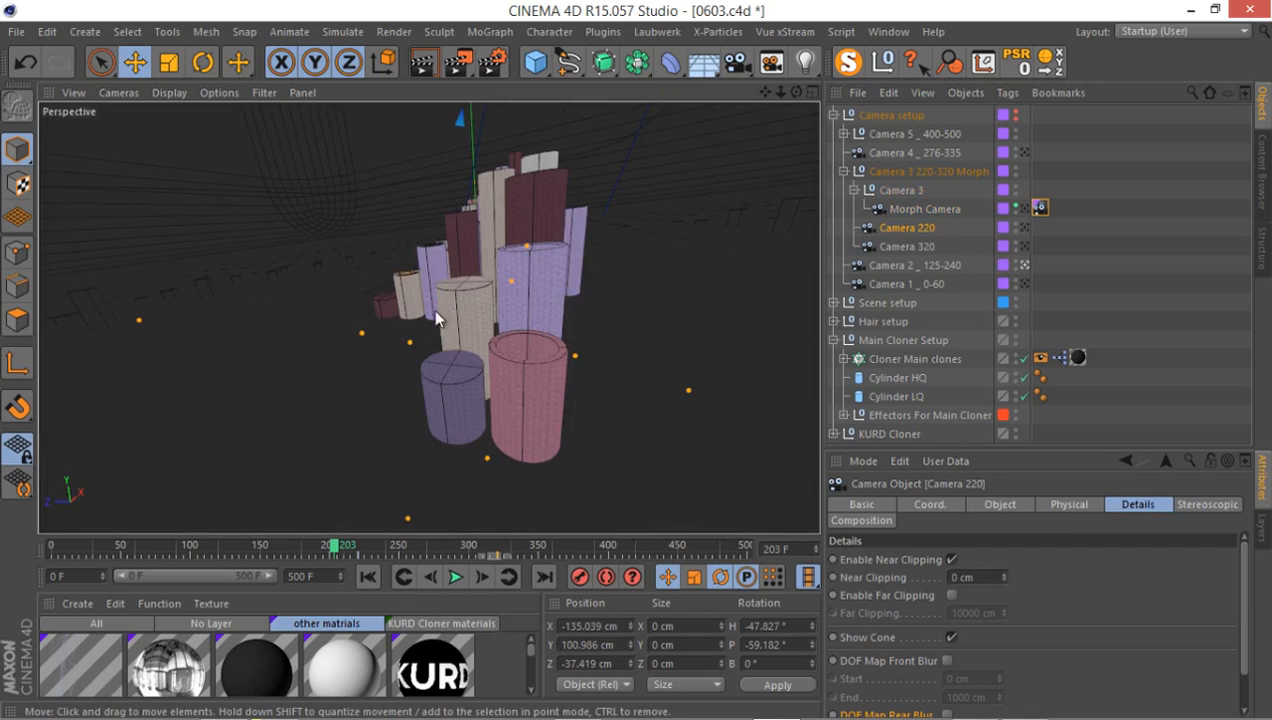
click(1024, 228)
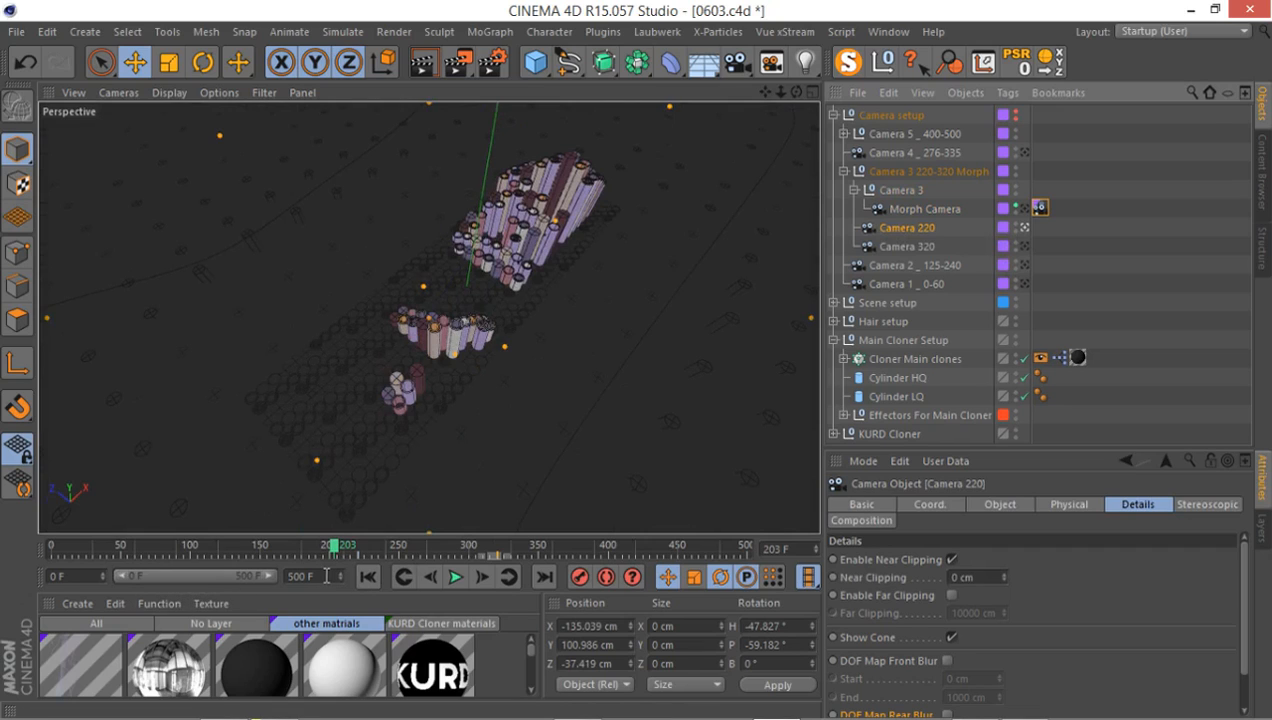
click(324, 576)
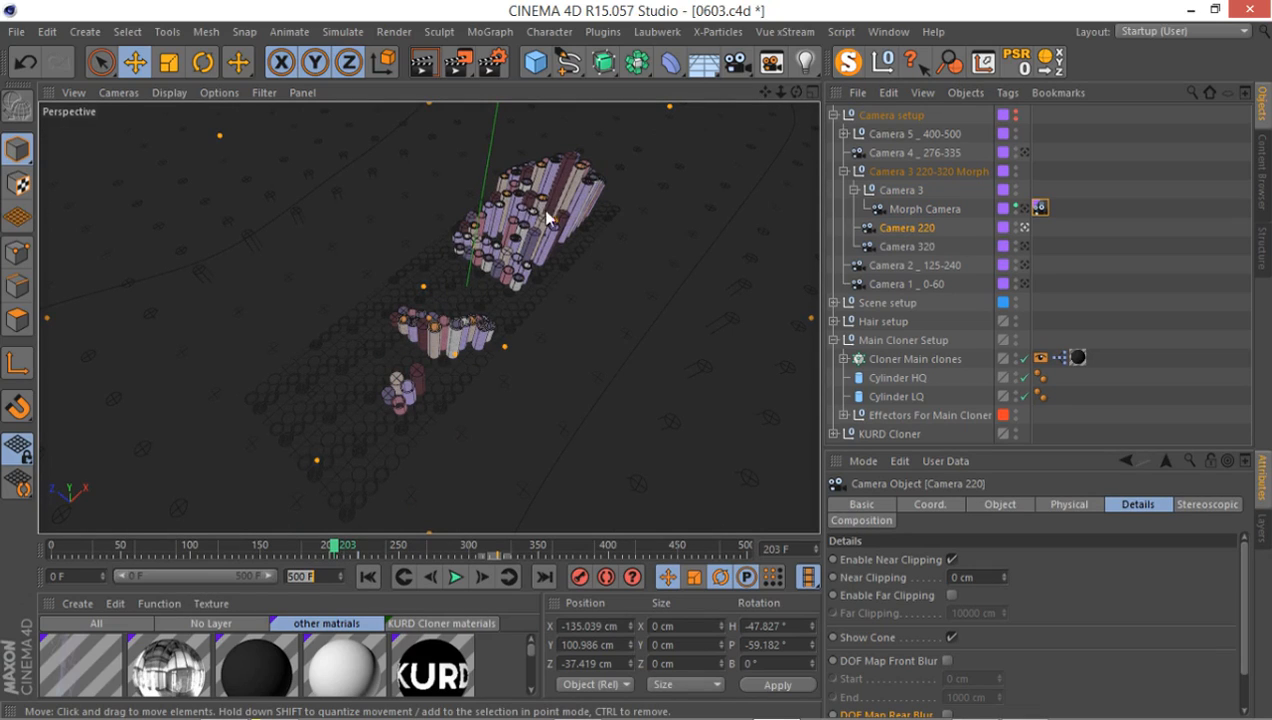
text(22)
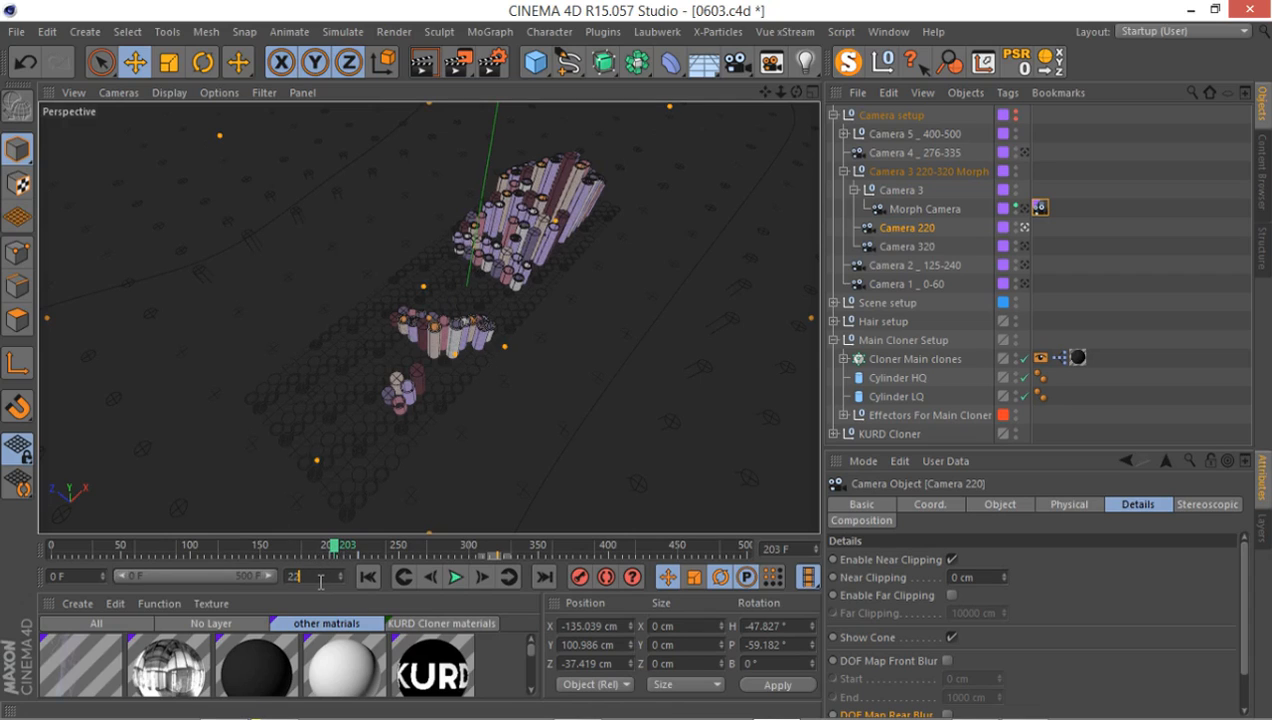
text(2)
key(Return)
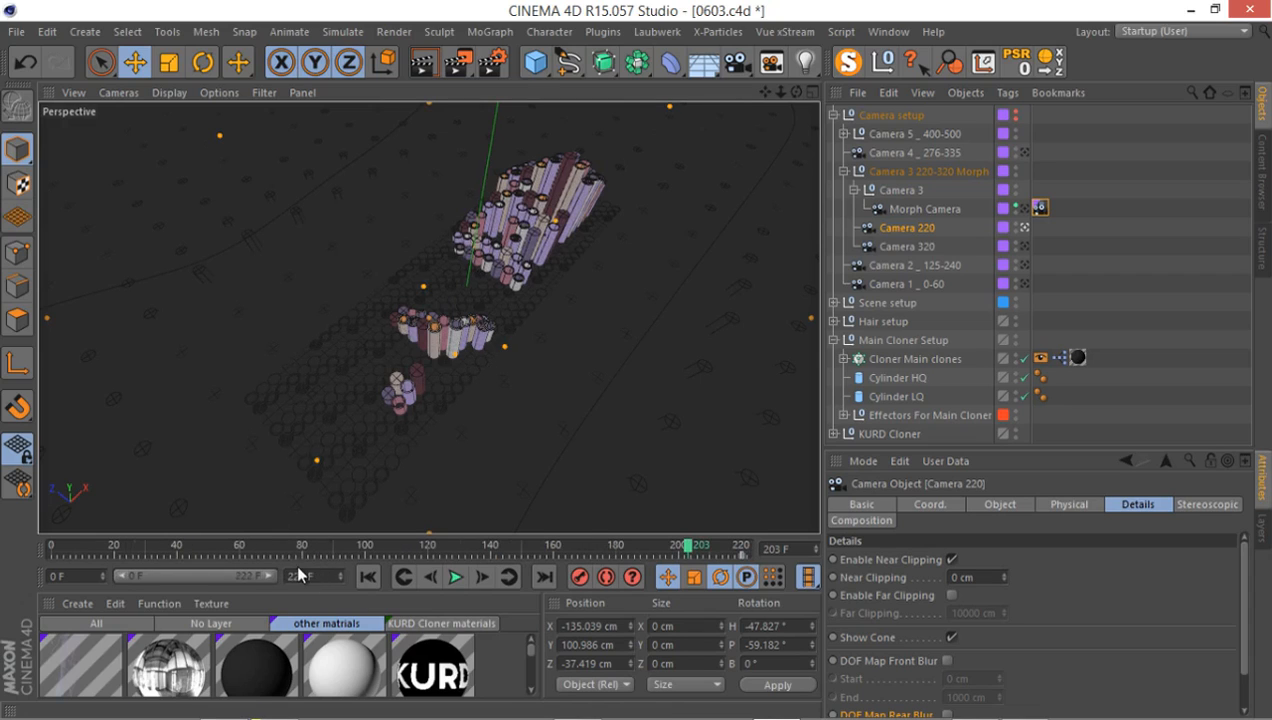
text(500)
key(Return)
drag(199, 576, 265, 576)
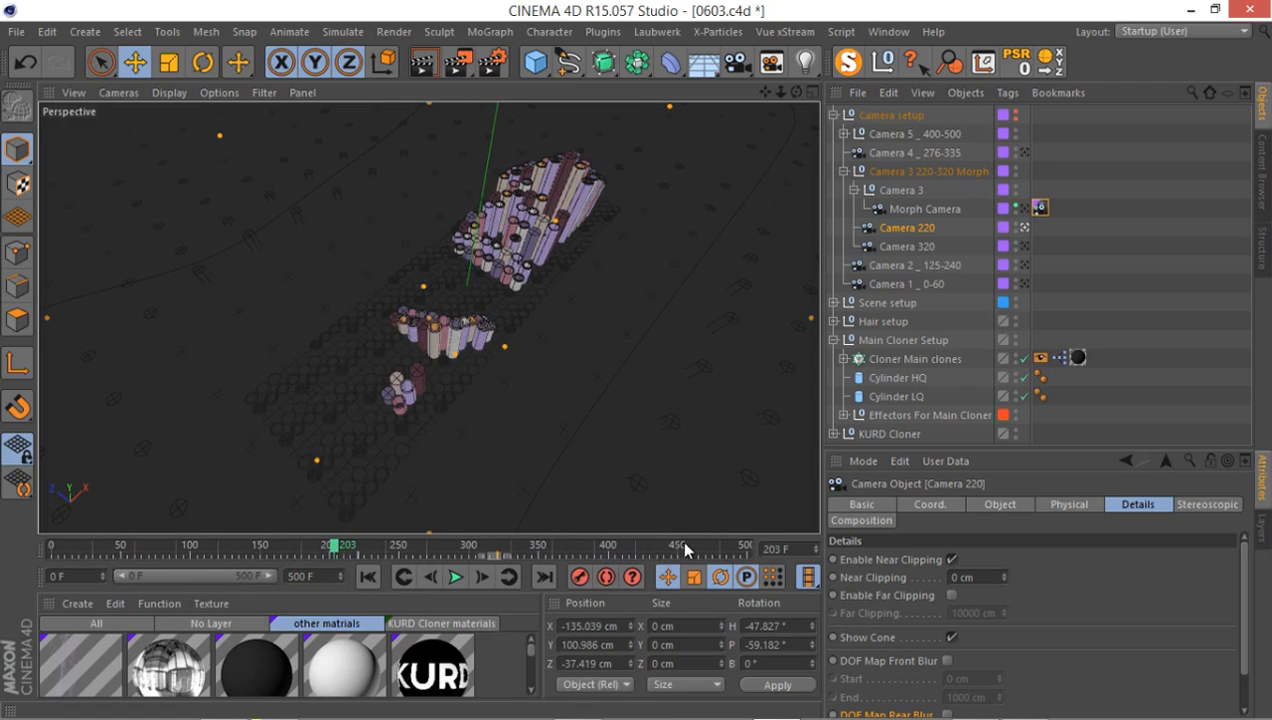
Move the current time to frame 220.
click(773, 546)
text(220)
key(Return)
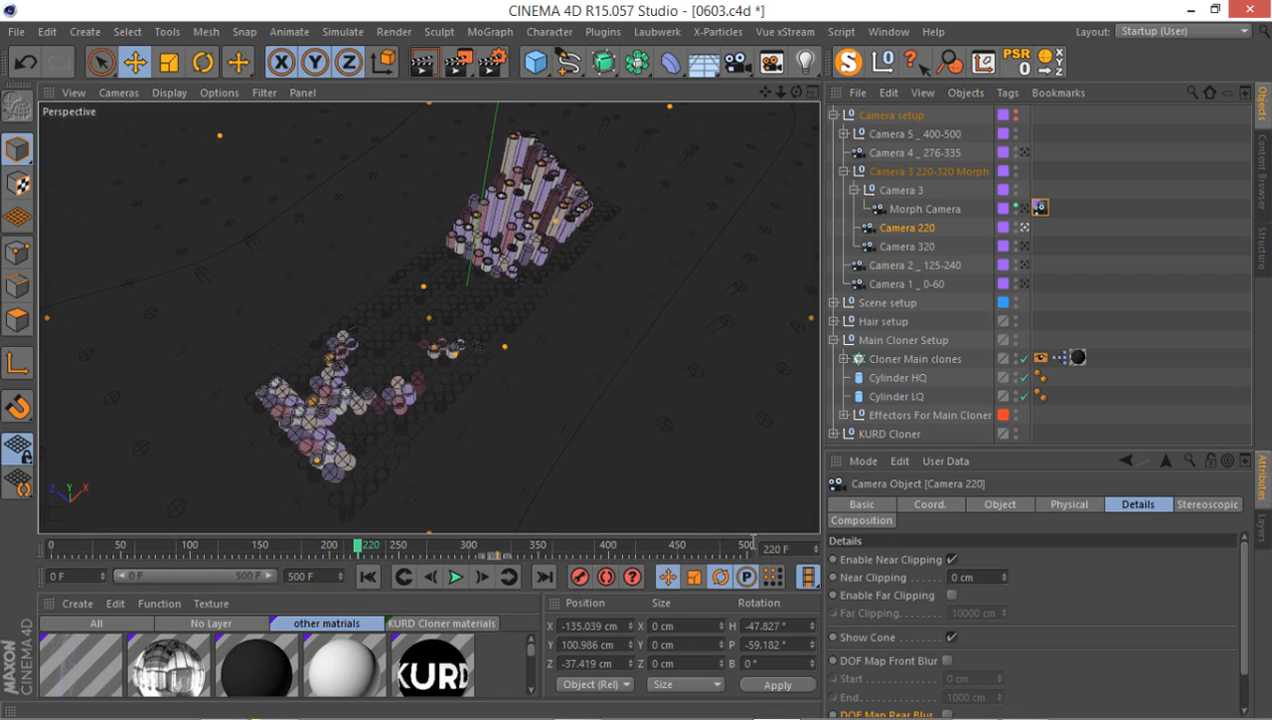
Enlarge the Top view and show Camera 220's Object properties in a taller attributes area.
middle_click(761, 233)
middle_click(527, 337)
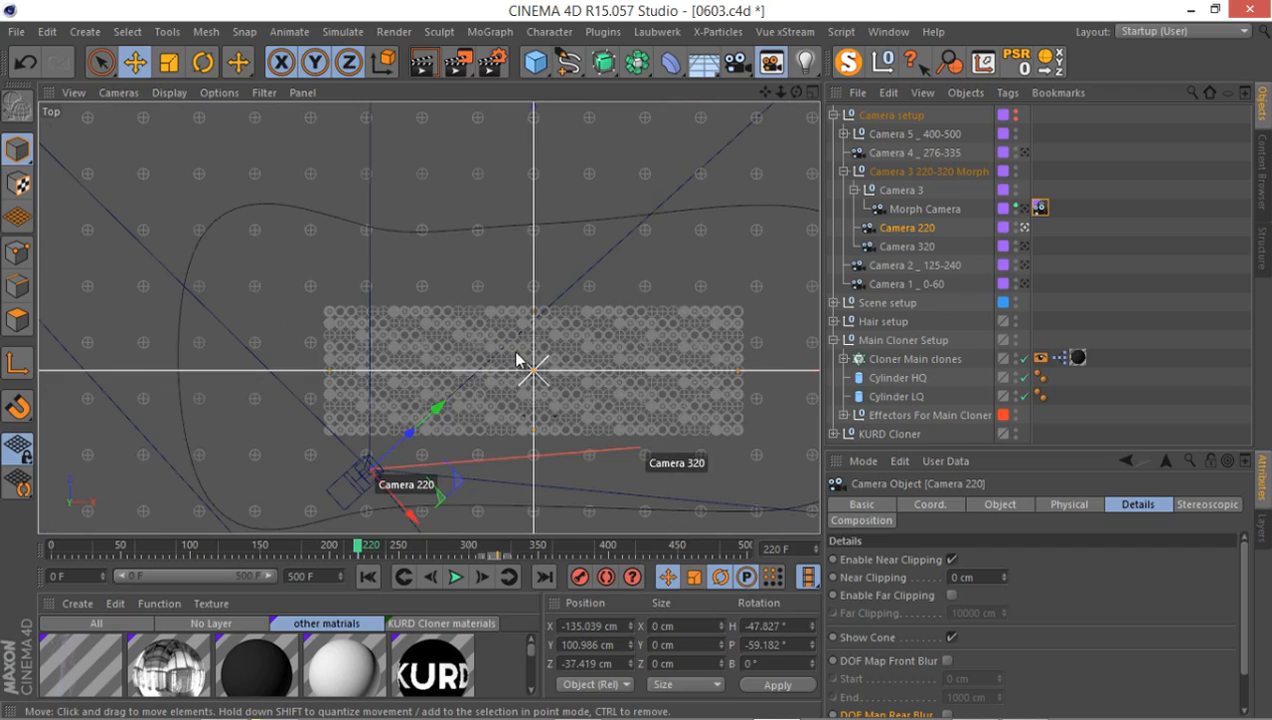
scroll(500, 365, down, 3)
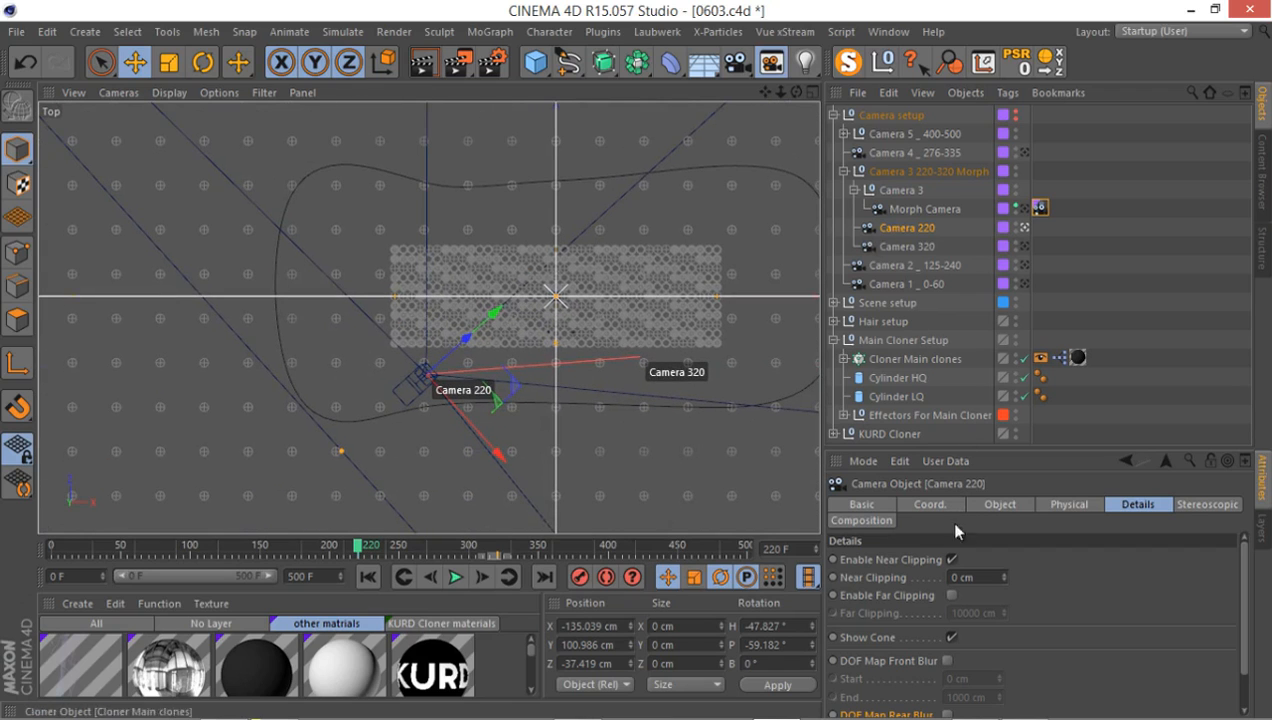
drag(1038, 452, 1040, 372)
click(1002, 426)
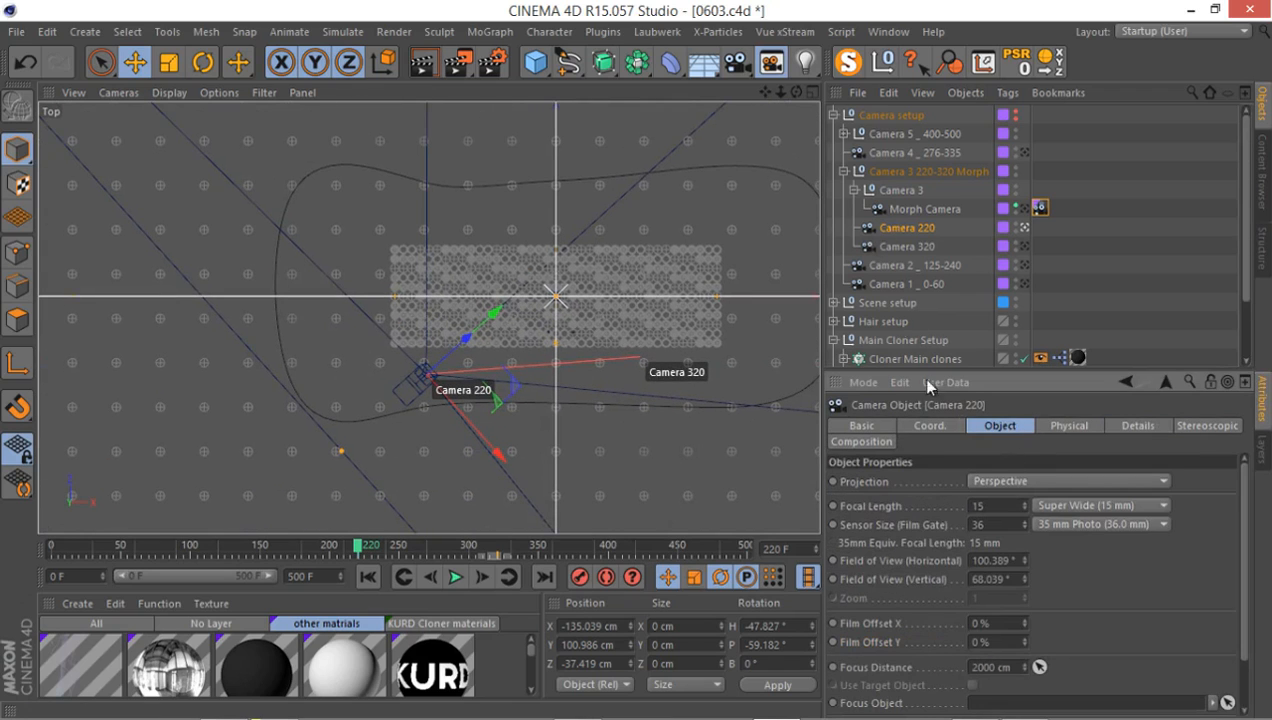
Force Camera 220 to stay visible and restore the enlarged Top view to its own editor camera.
click(1016, 230)
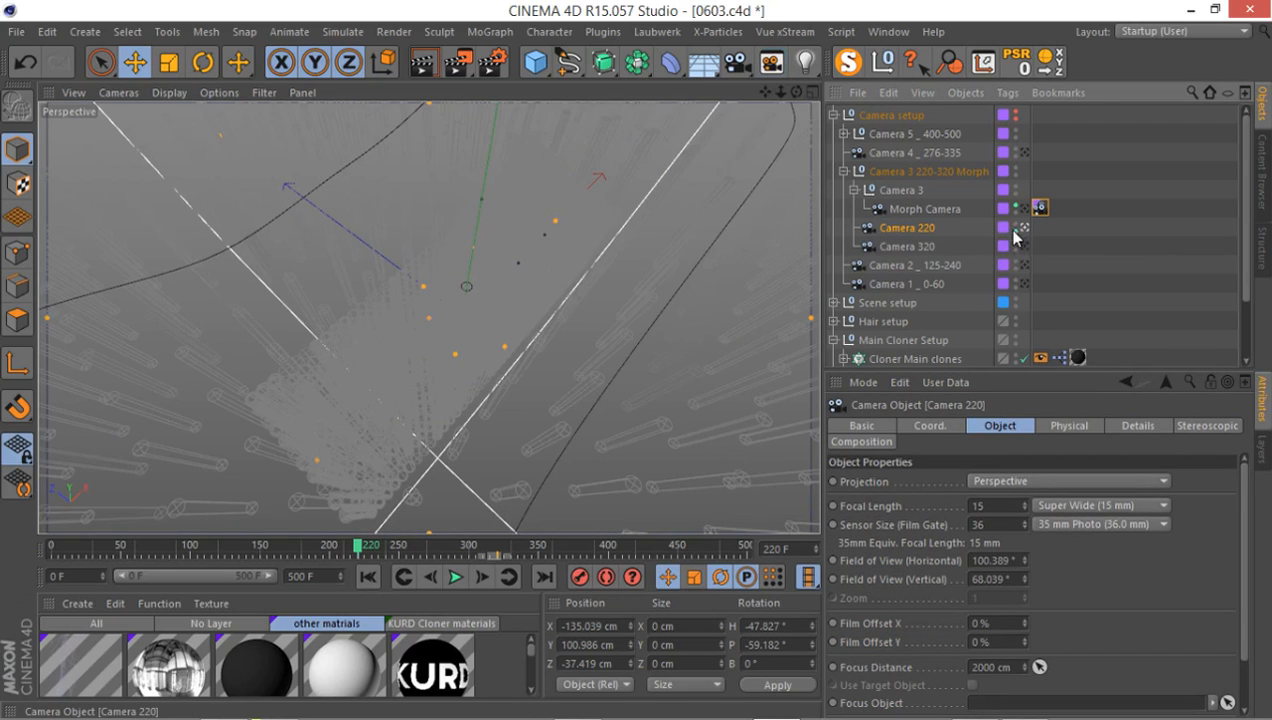
click(771, 62)
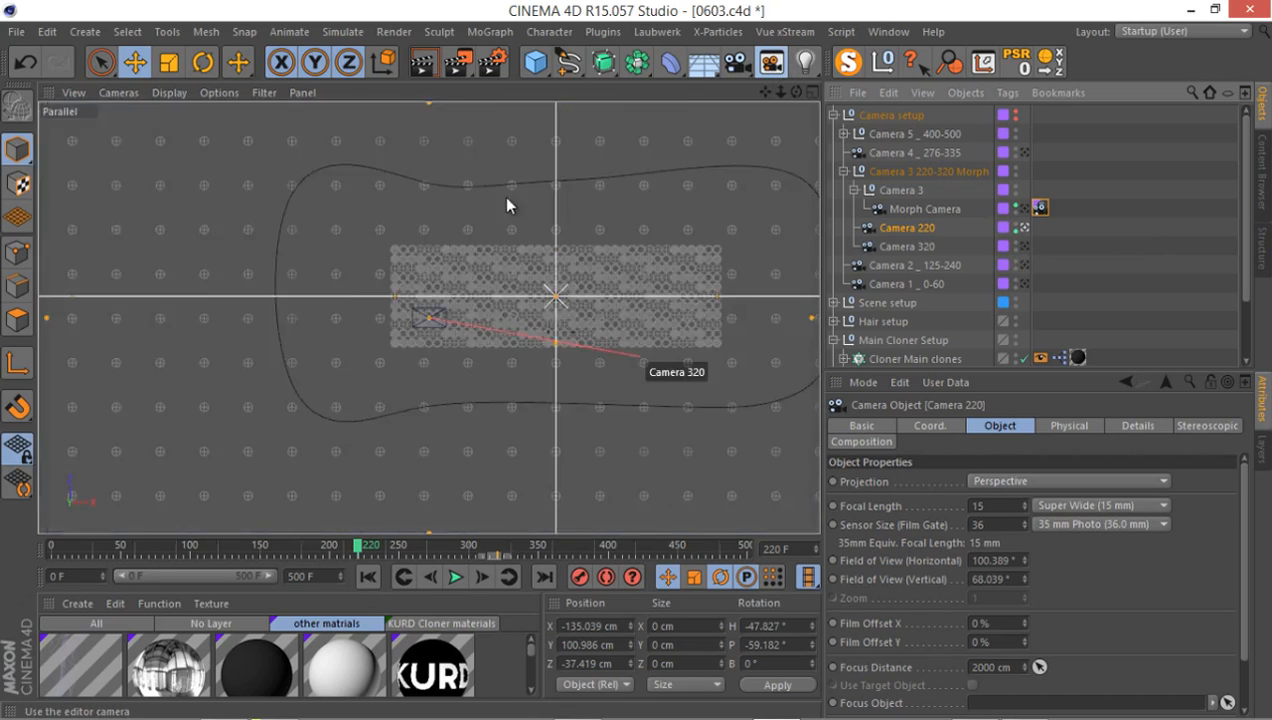
middle_click(503, 197)
middle_click(311, 204)
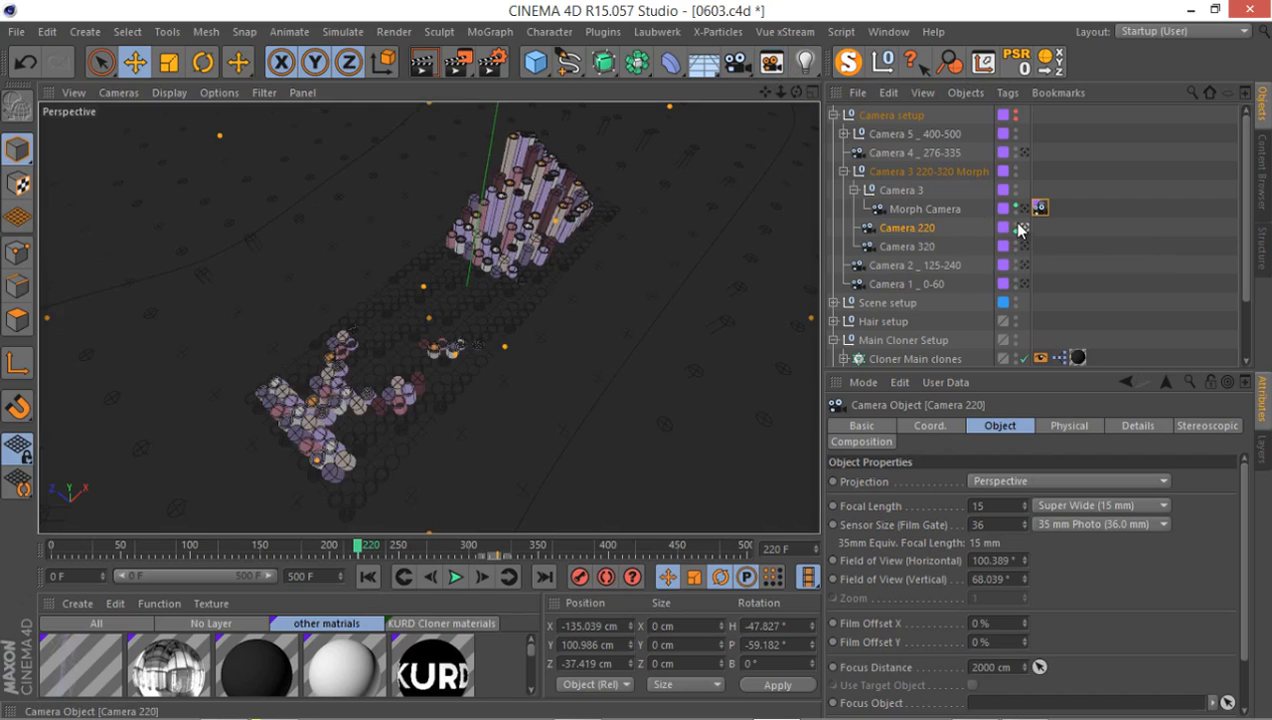
middle_click(491, 242)
middle_click(493, 240)
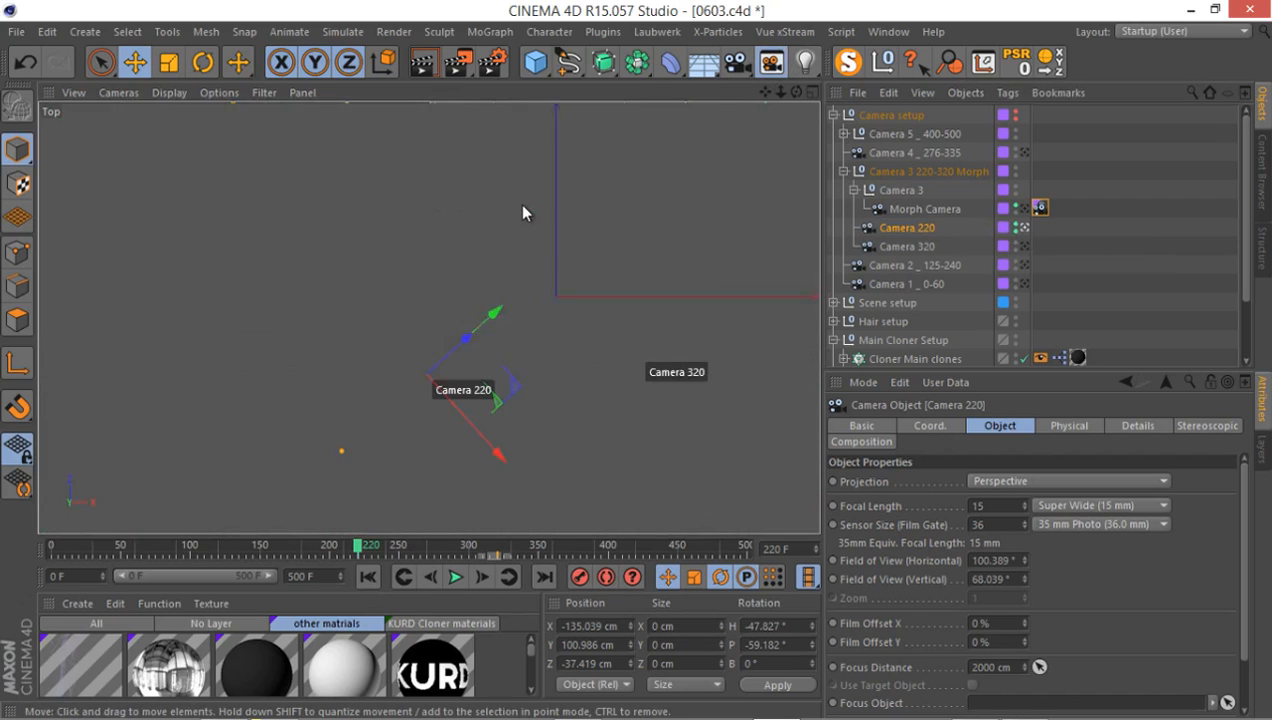
Pull Camera 220's focal plane in toward the clones in the Top view, to a focus distance of about 341.5 cm.
scroll(568, 270, down, 6)
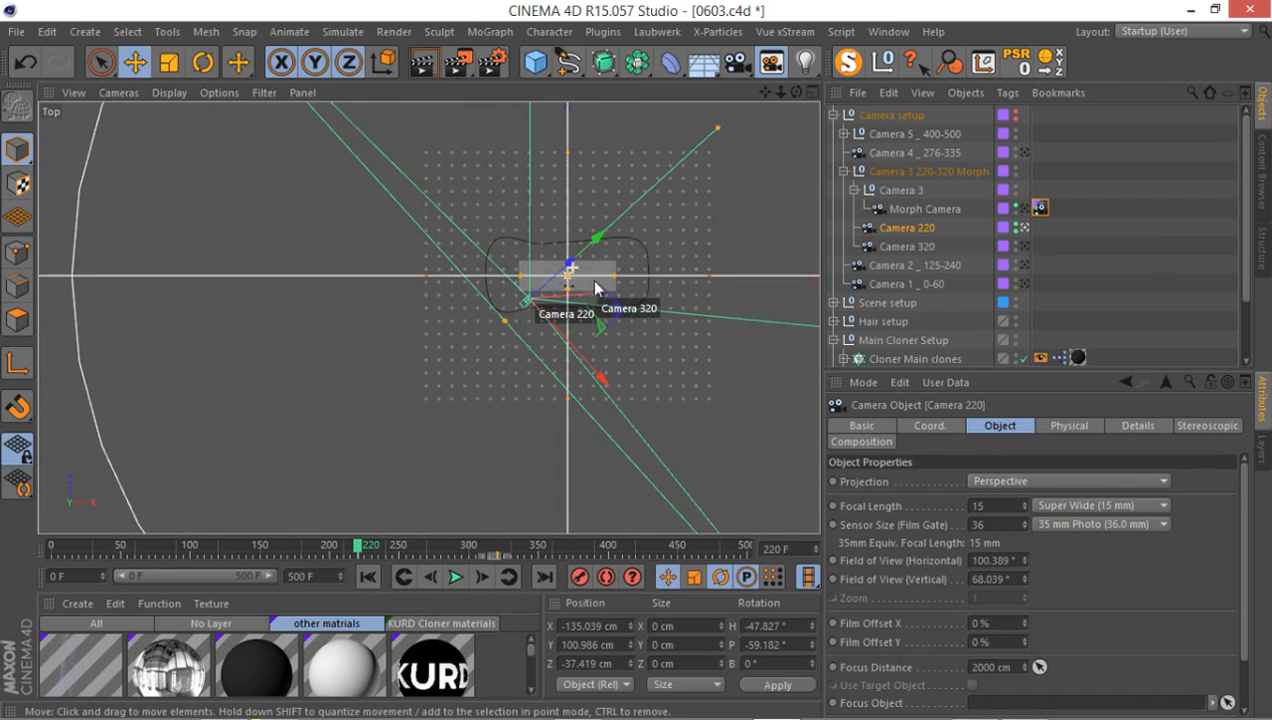
alt+middle_drag(606, 257, 520, 326)
scroll(578, 230, up, 3)
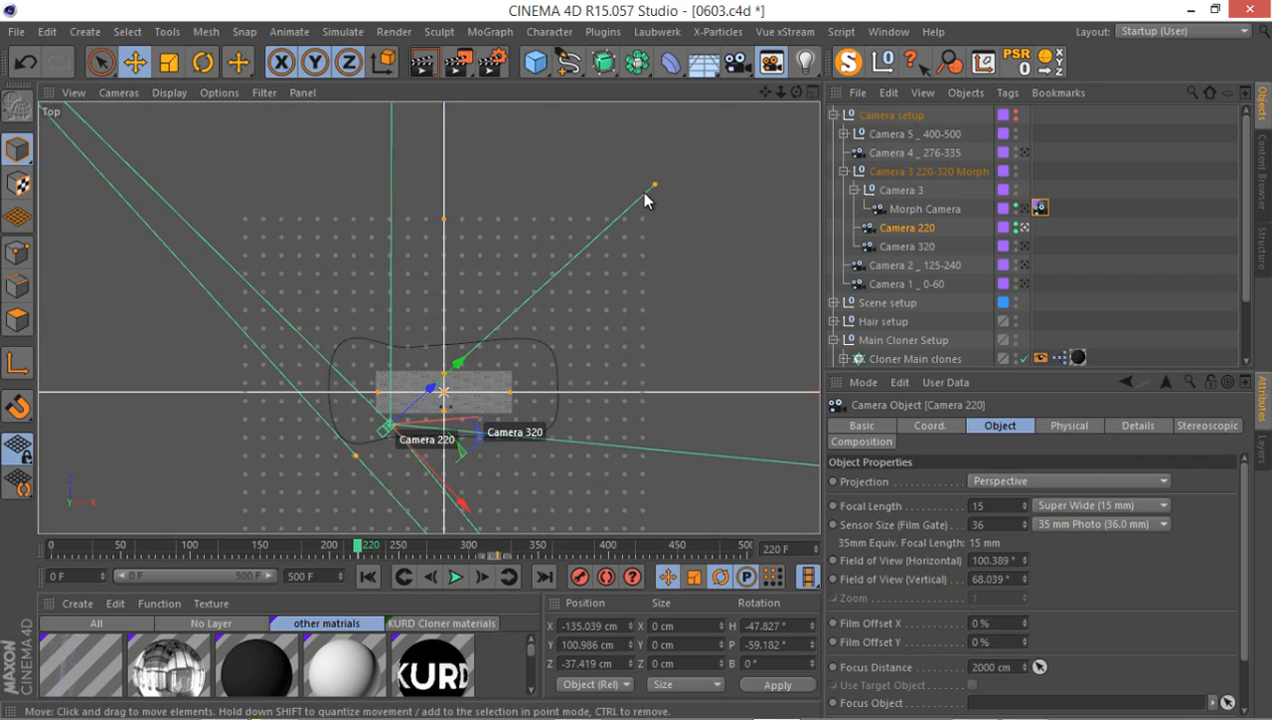
drag(650, 185, 460, 416)
Inspect Camera 220's focal plane against the clones in the enlarged Front view.
middle_click(488, 285)
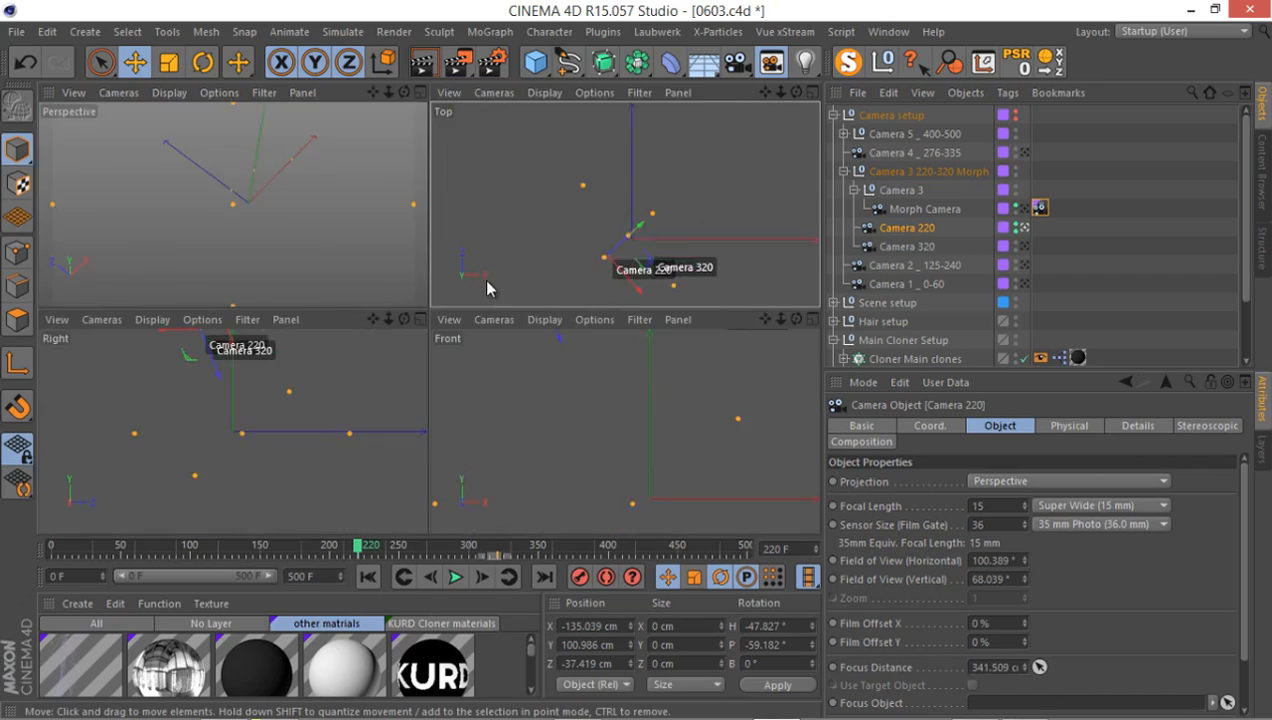
middle_click(590, 427)
scroll(590, 427, down, 9)
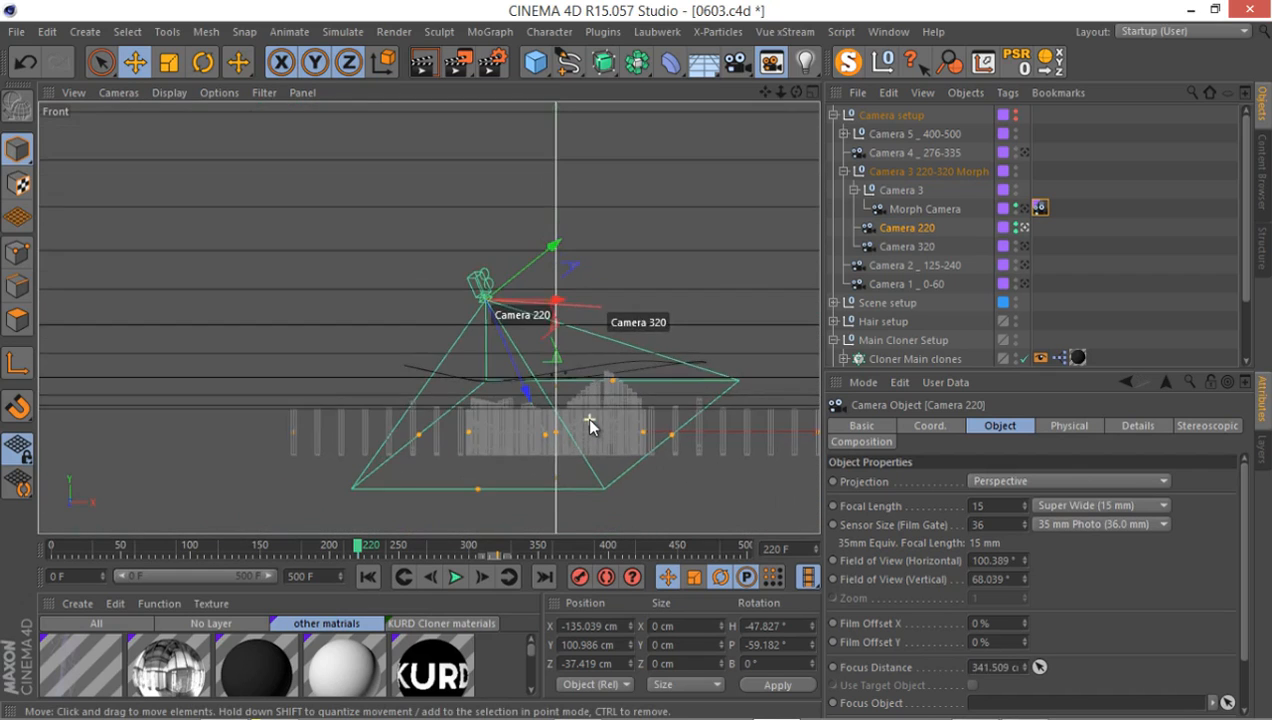
alt+middle_drag(814, 461, 741, 388)
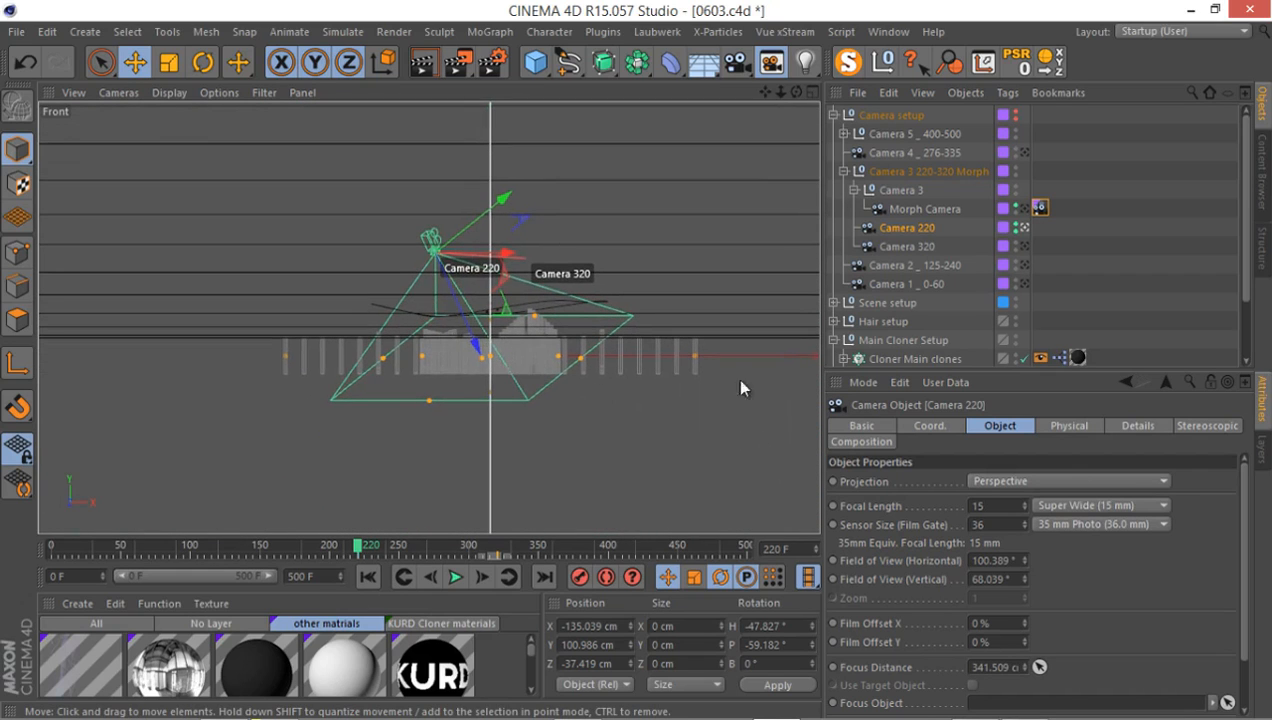
Enable DOF Map Rear Blur in Camera 220's Details.
click(1070, 425)
click(1125, 428)
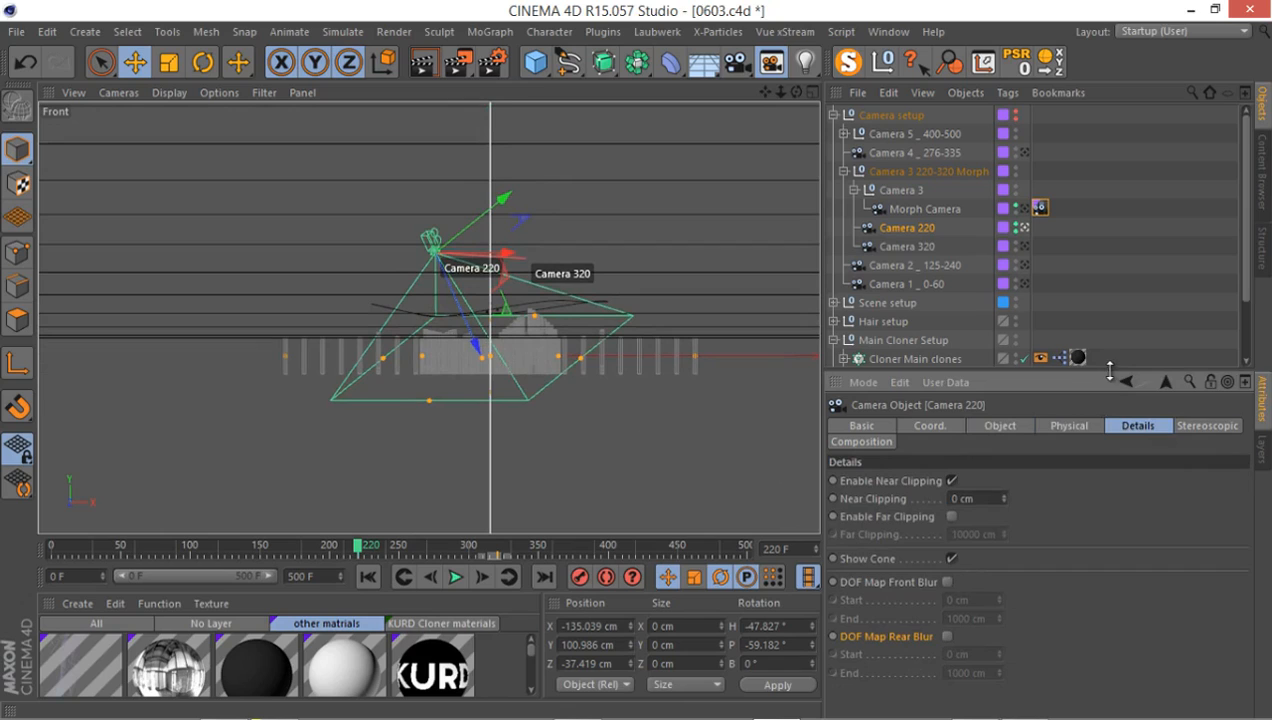
drag(1108, 370, 1085, 298)
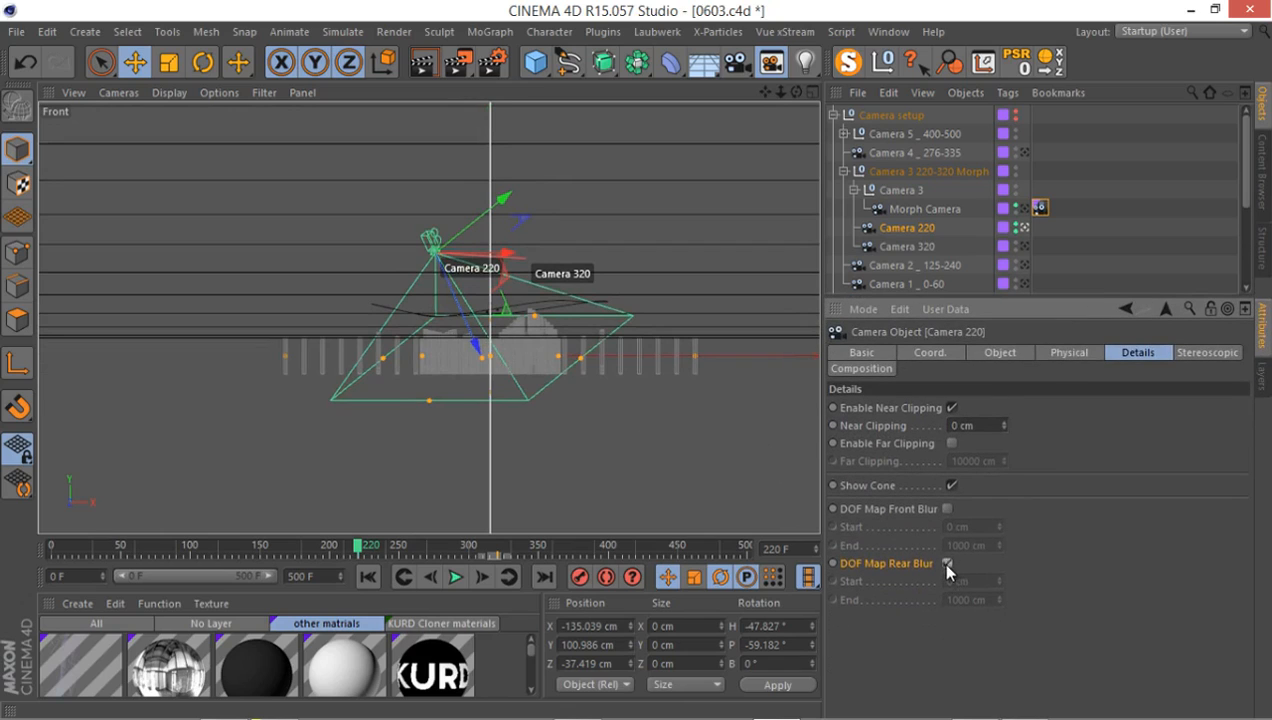
click(947, 563)
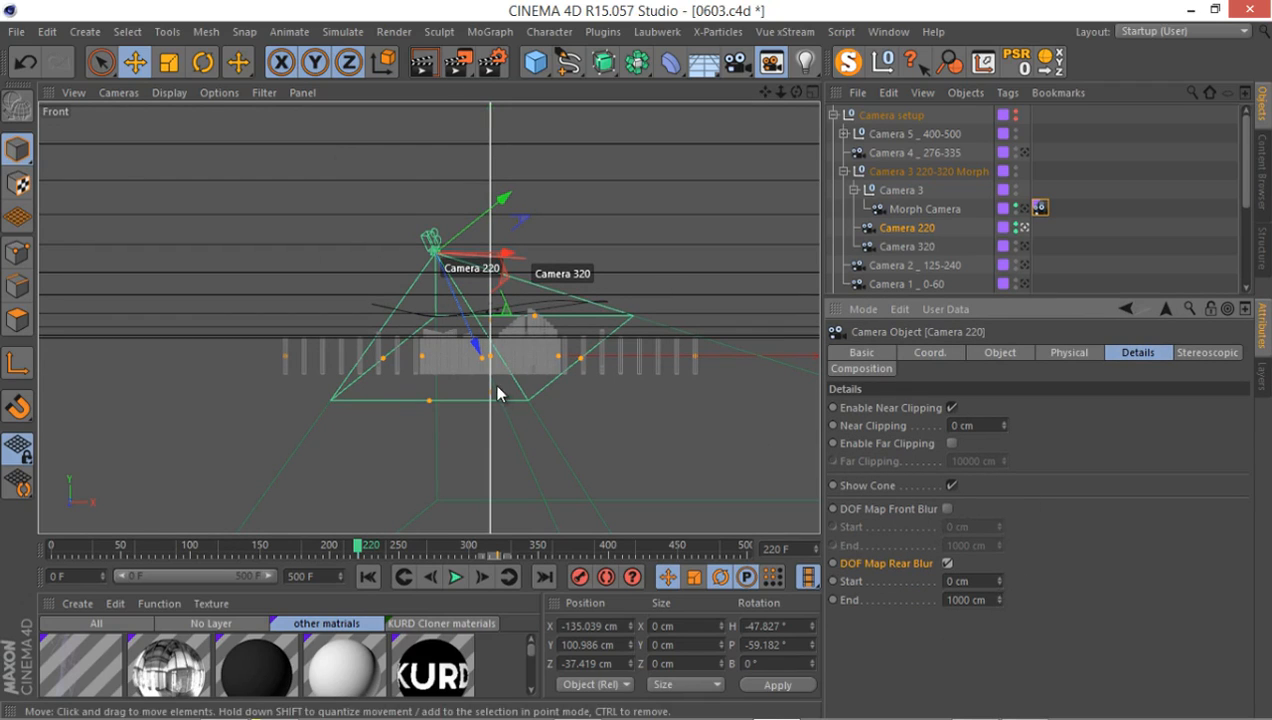
Extend Camera 220's rear blur end to about 2232 cm in the Front view and set its start to 1000 cm.
scroll(498, 392, down, 3)
scroll(498, 392, down, 4)
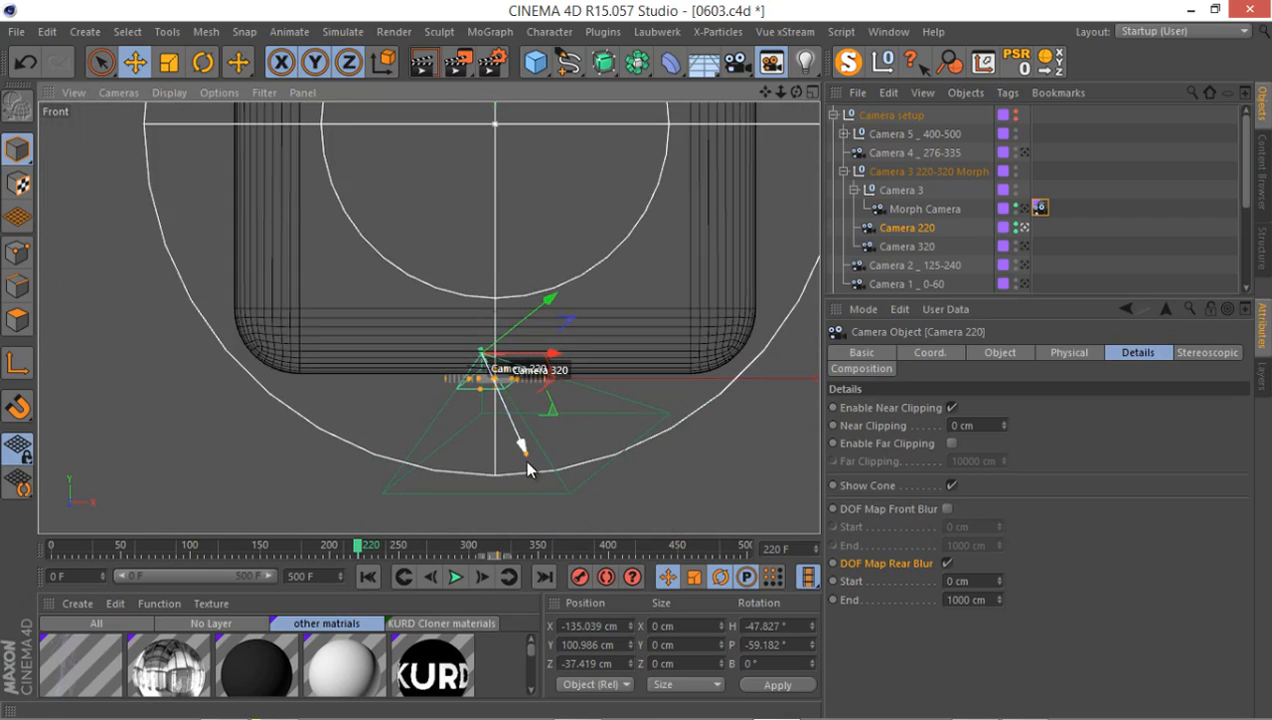
drag(528, 461, 630, 525)
drag(981, 581, 914, 583)
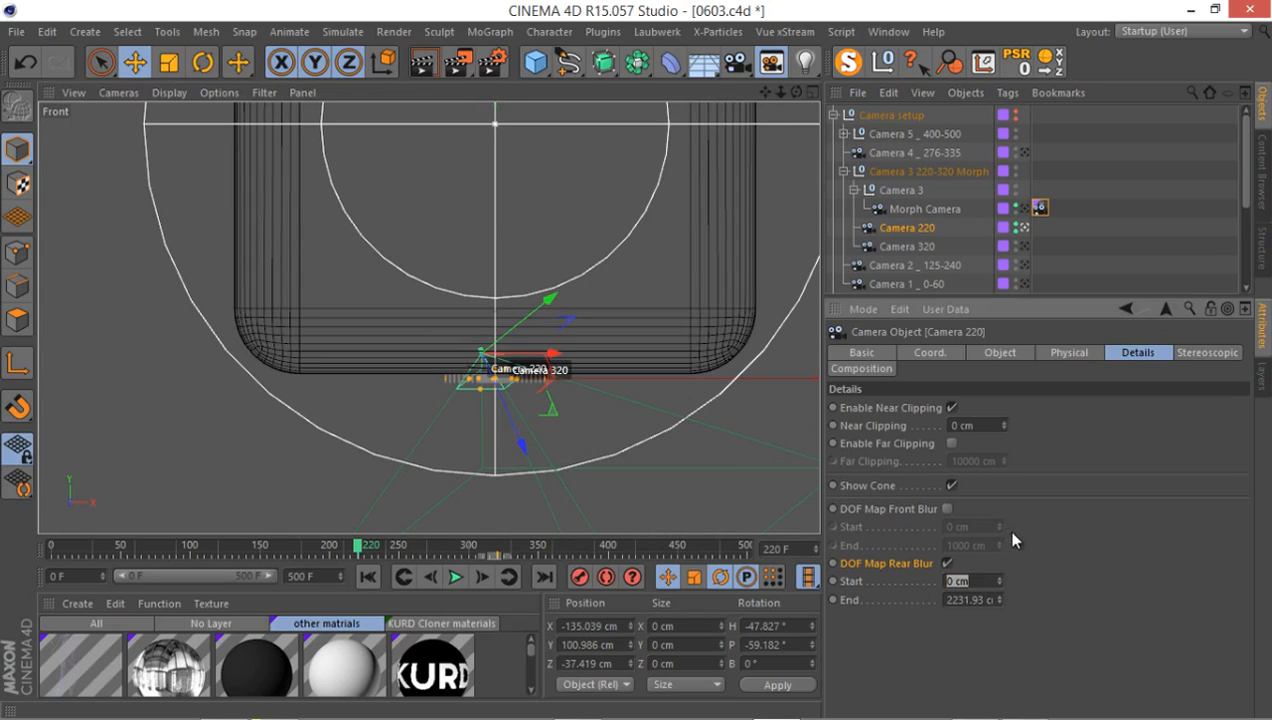
text(1000)
key(Return)
Return to the enlarged Perspective view and give the object list more height.
middle_click(295, 245)
middle_click(295, 245)
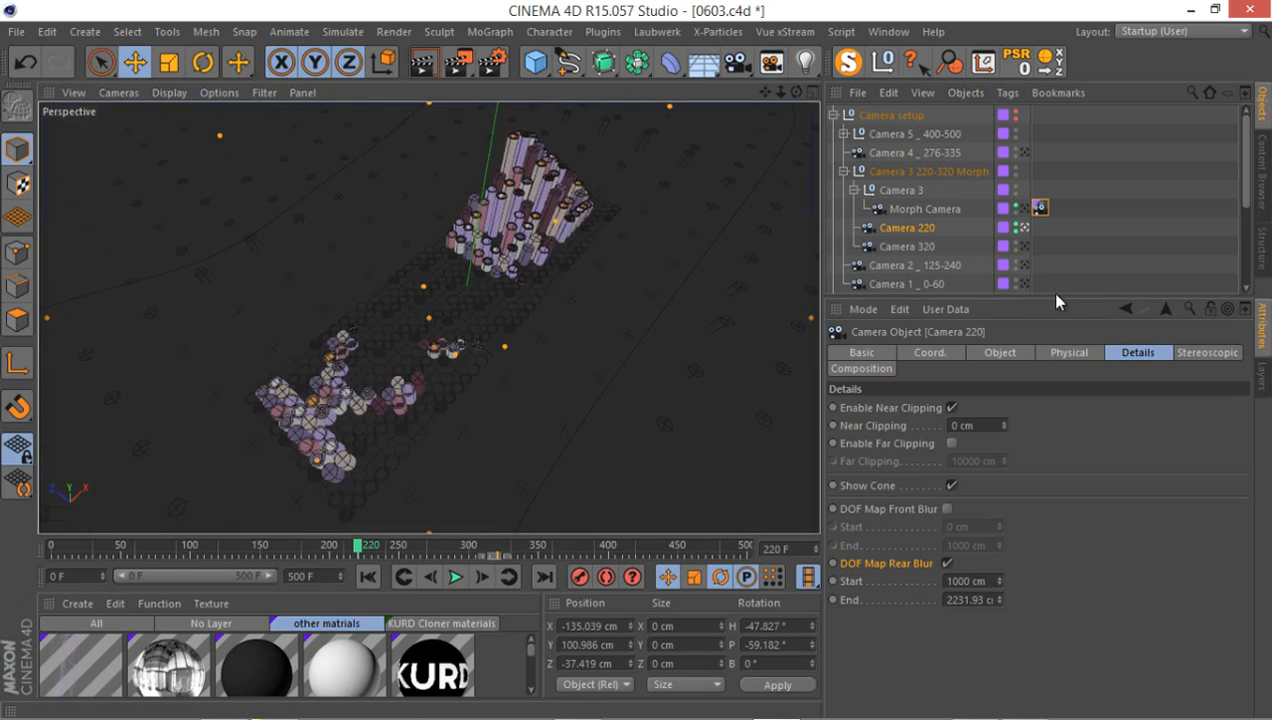
drag(1065, 298, 1051, 402)
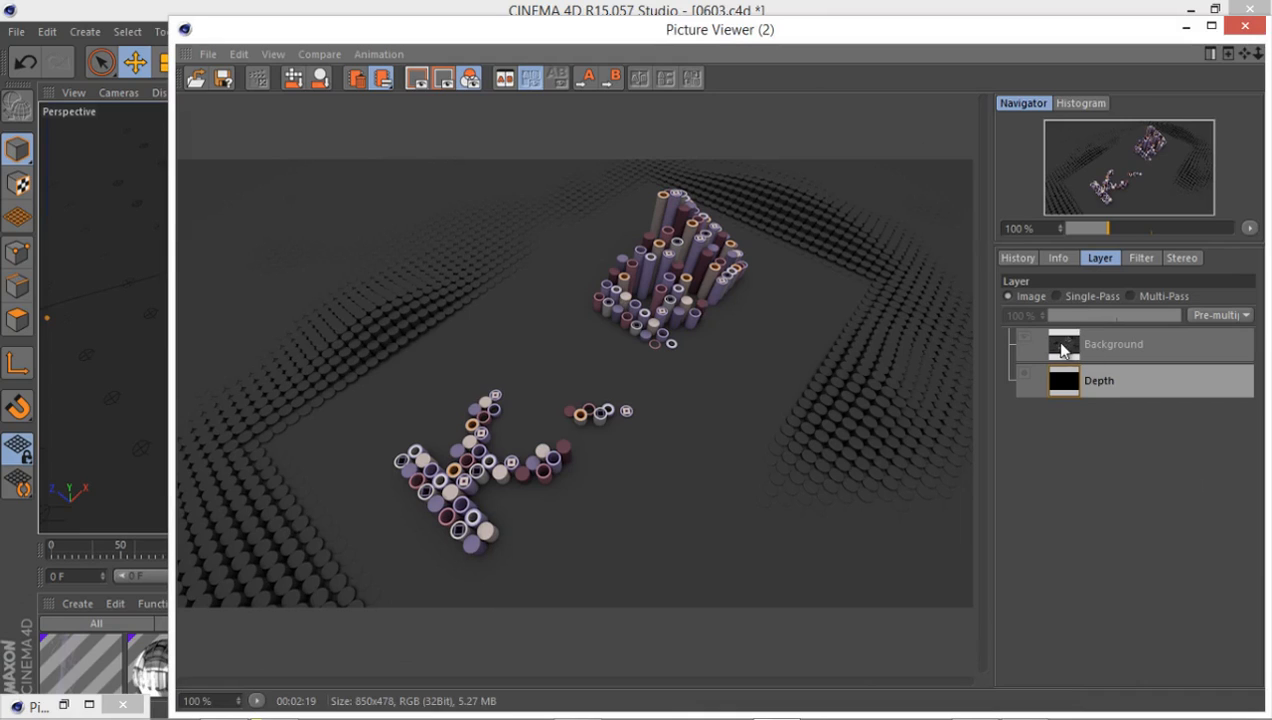
Compare the rendered image with its single Depth pass and show the render history.
click(1058, 297)
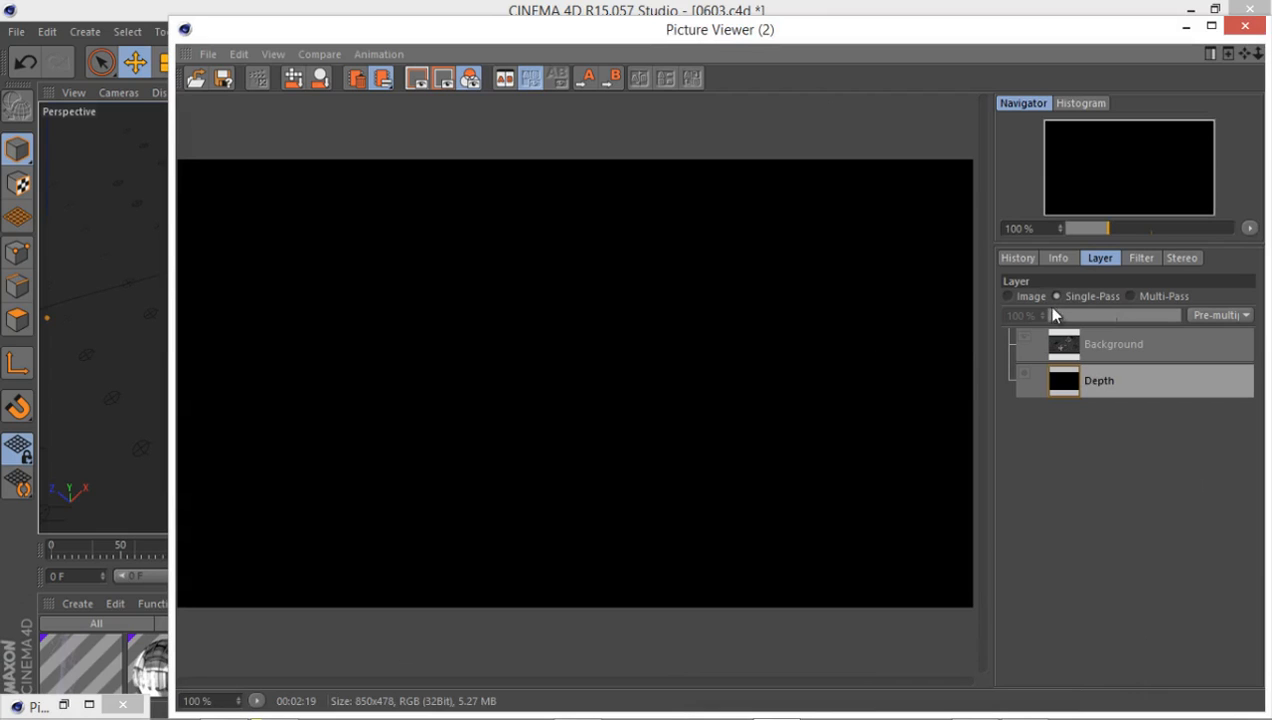
click(1014, 297)
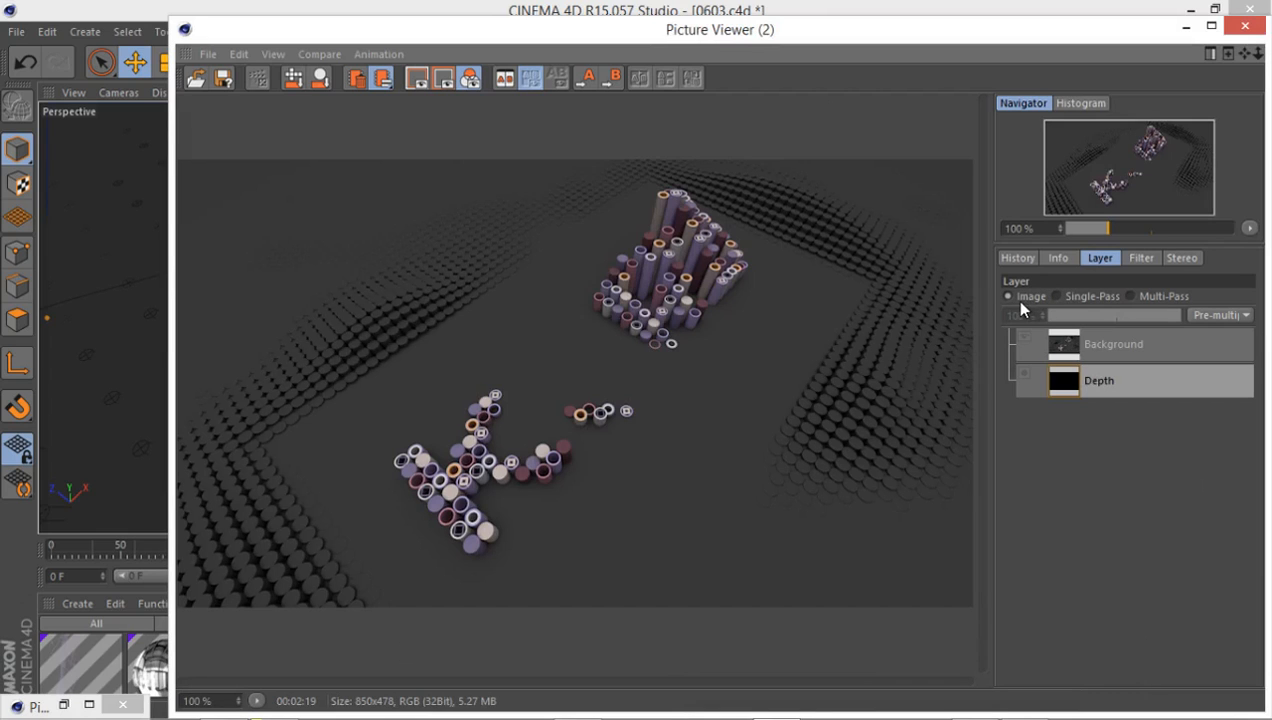
click(1018, 258)
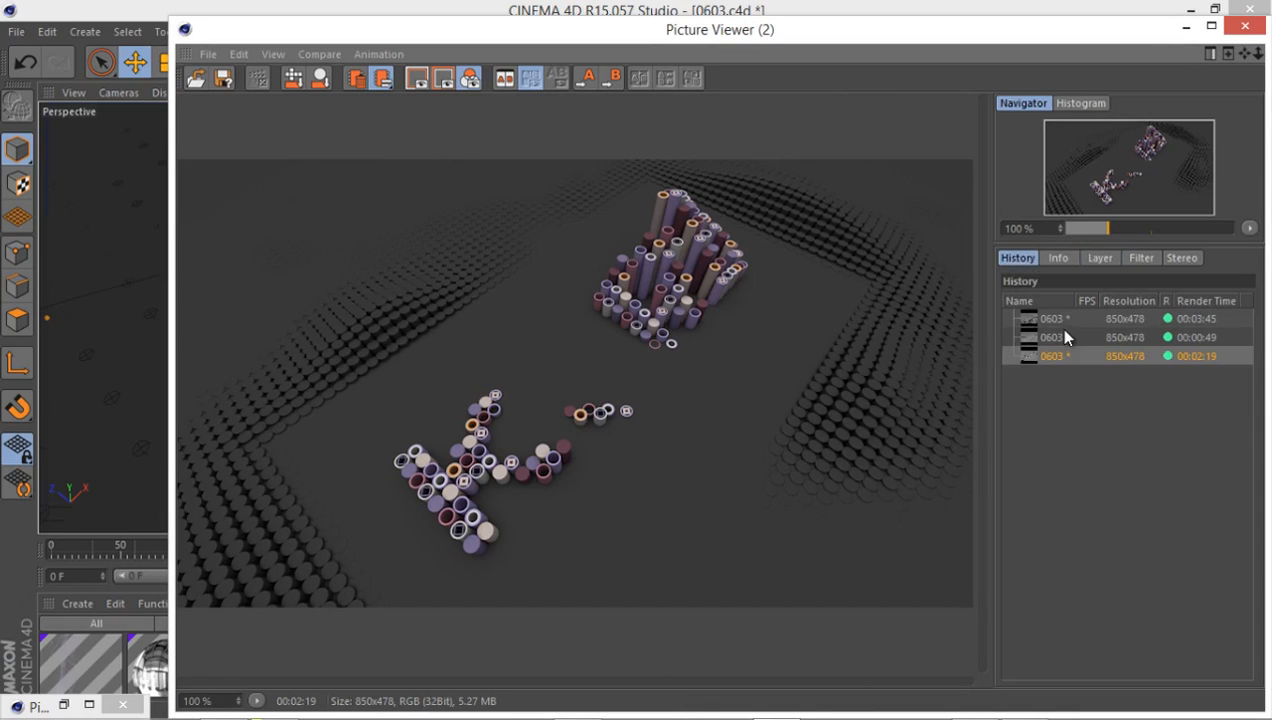
Compare the earlier low-angle render's image with its Depth pass, revisit the latest render's layers, and close the render viewer.
click(1060, 337)
click(1090, 257)
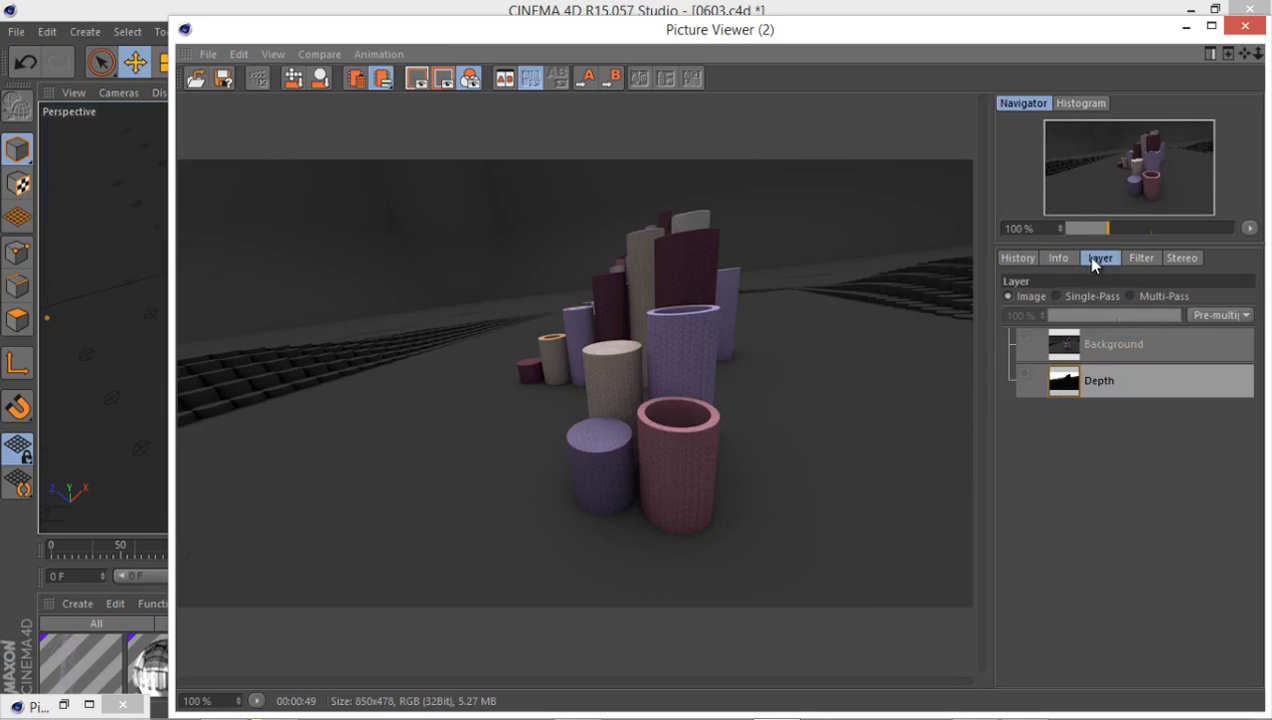
click(1068, 293)
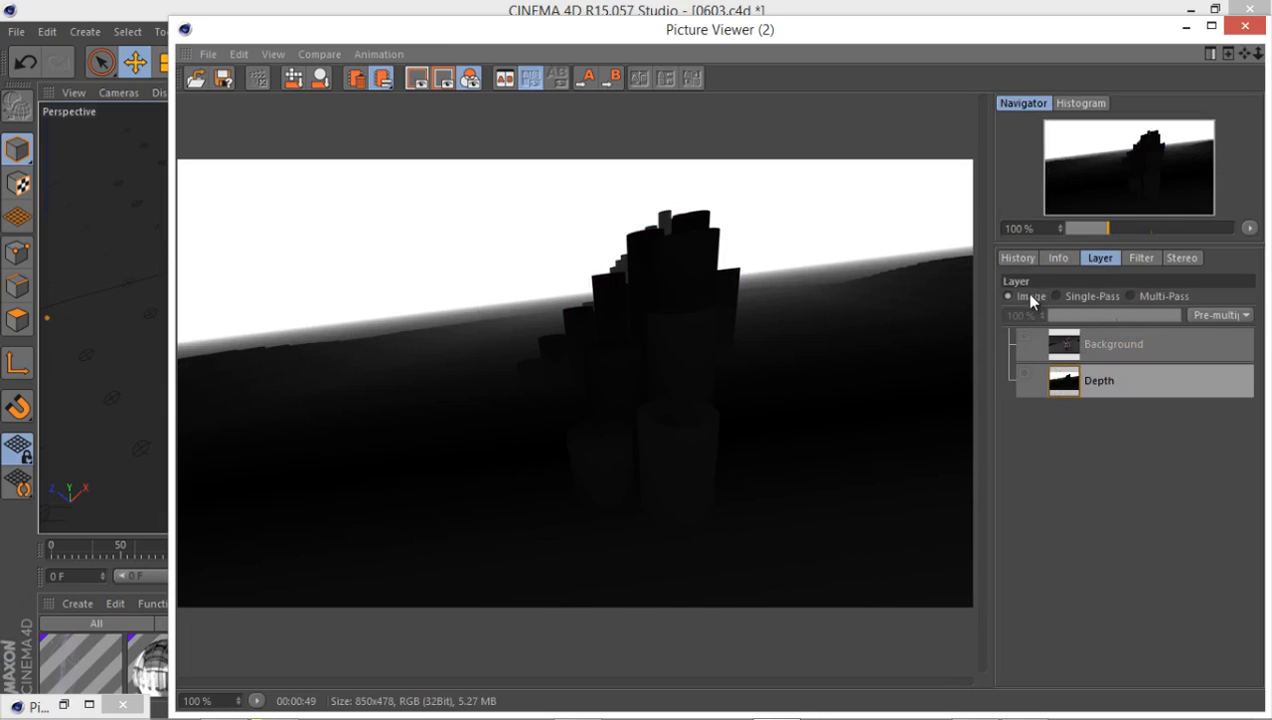
click(1031, 297)
click(1016, 258)
click(1039, 352)
click(1094, 258)
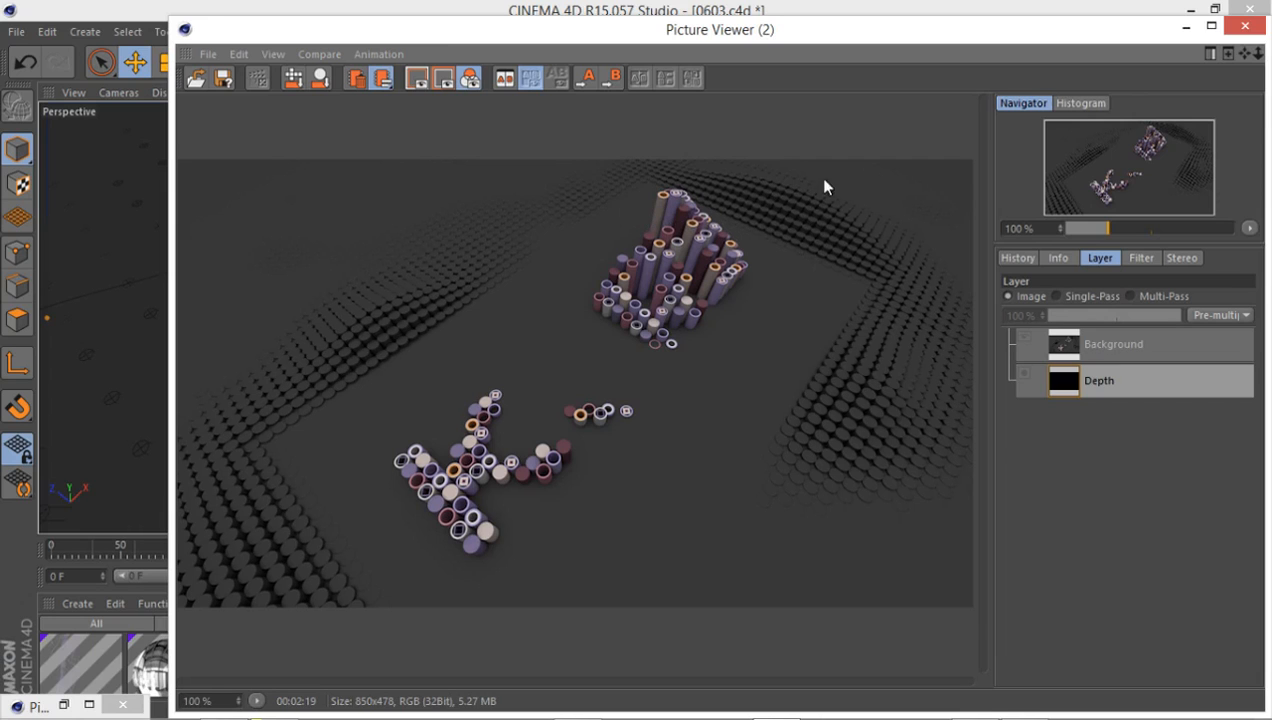
click(1245, 27)
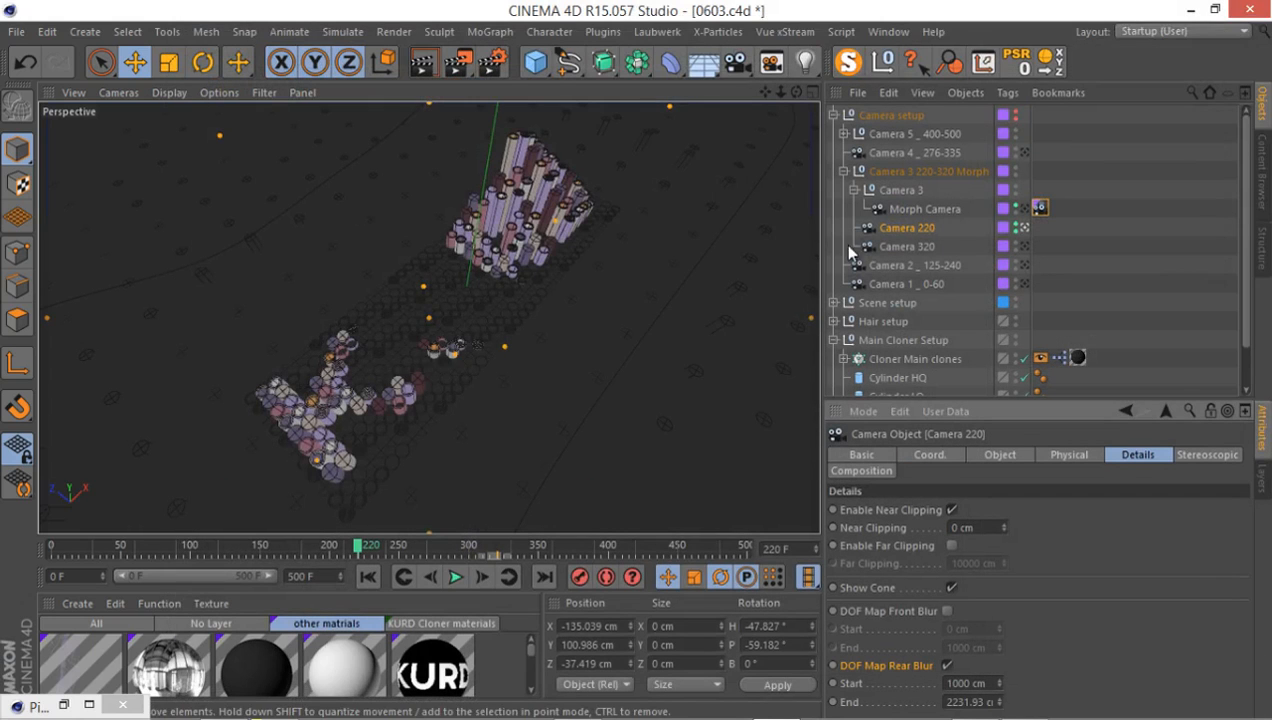
Set Camera 220's DOF rear blur start to 0 cm with its cone shown in the enlarged Front view.
middle_click(520, 172)
middle_click(630, 359)
scroll(630, 359, down, 1)
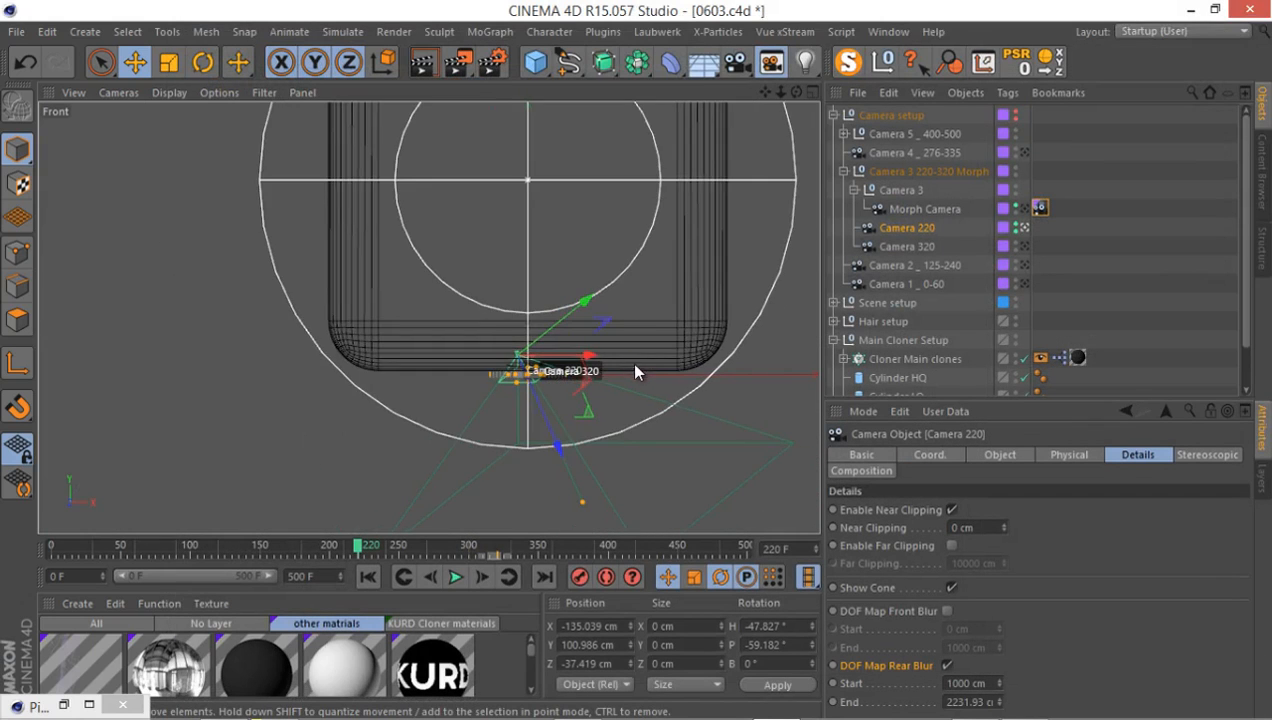
alt+middle_drag(534, 303, 569, 213)
alt+right_drag(558, 280, 638, 268)
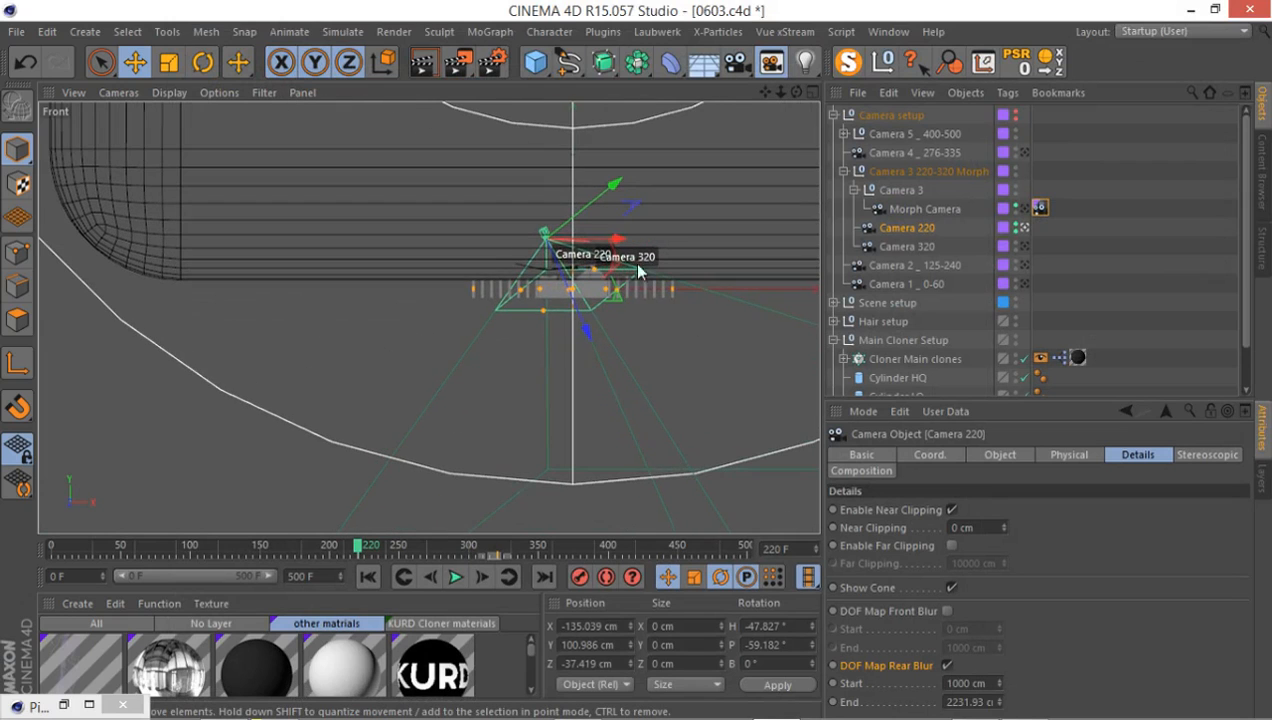
alt+middle_drag(597, 233, 579, 140)
alt+right_drag(584, 241, 587, 367)
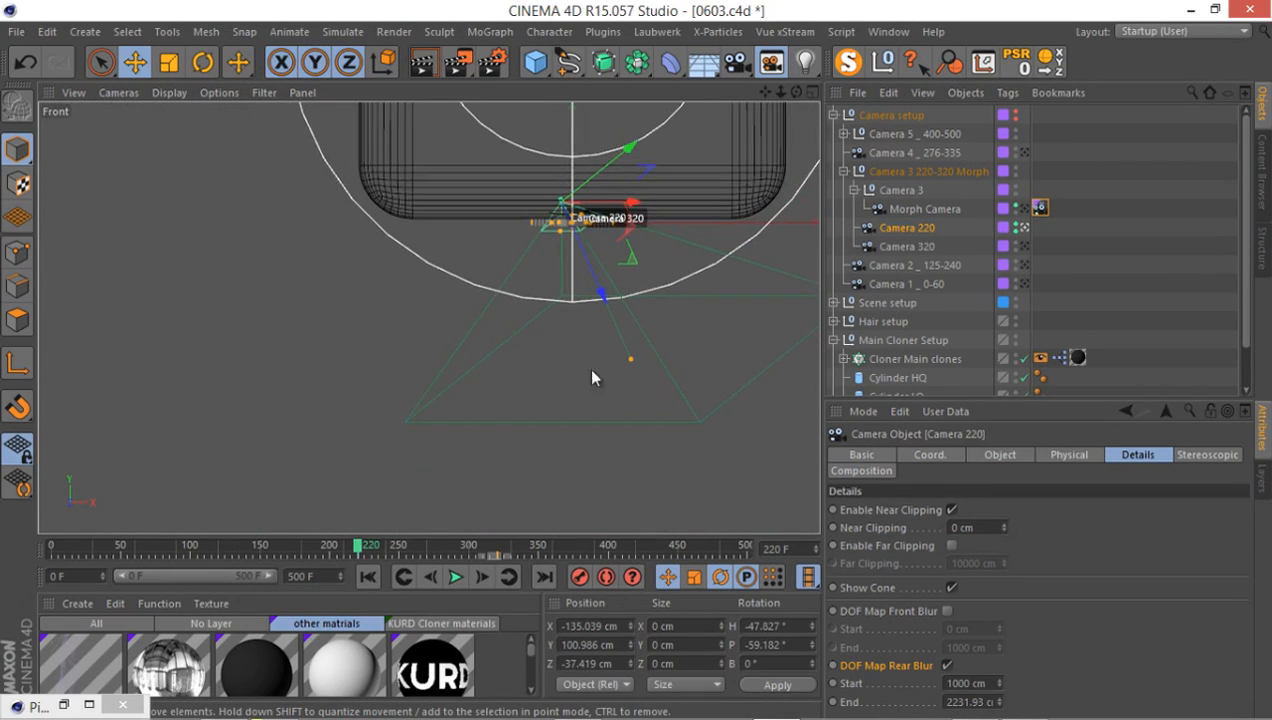
double_click(977, 684)
text(0)
key(Return)
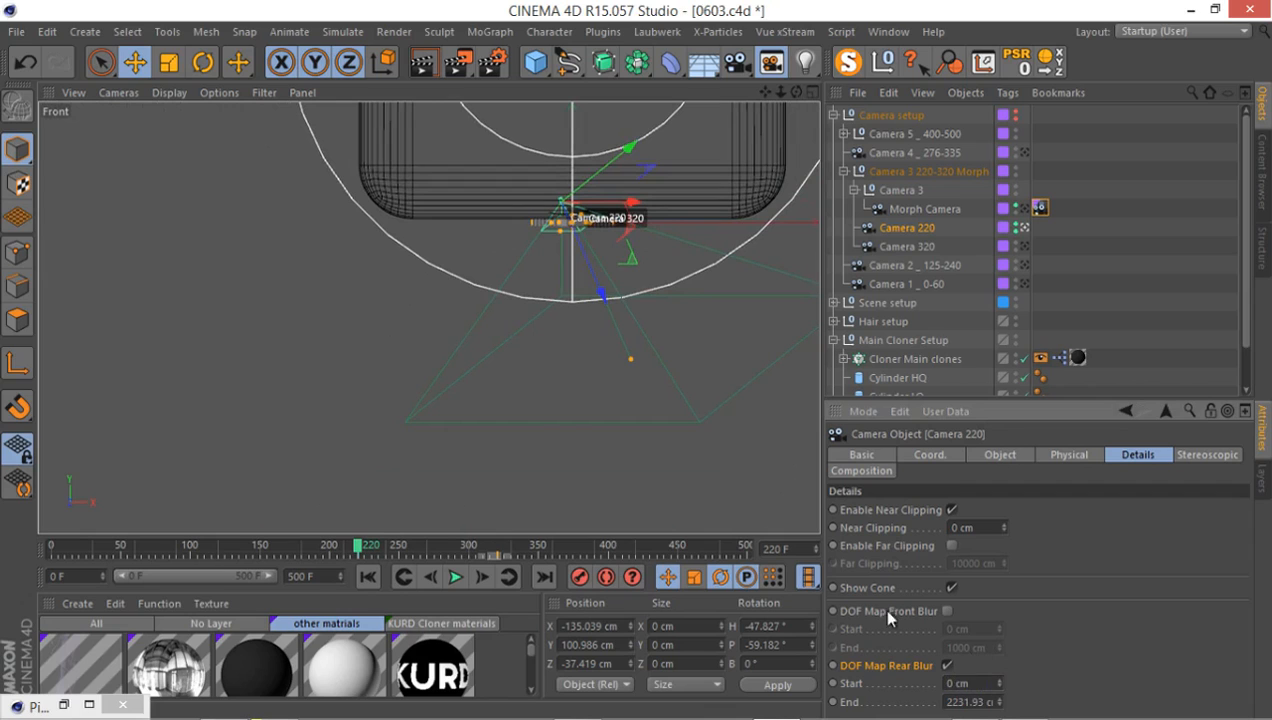
Shorten Camera 220's rear blur end to about 1030 cm in the Front view.
drag(630, 359, 598, 284)
scroll(600, 257, up, 1)
scroll(605, 201, up, 6)
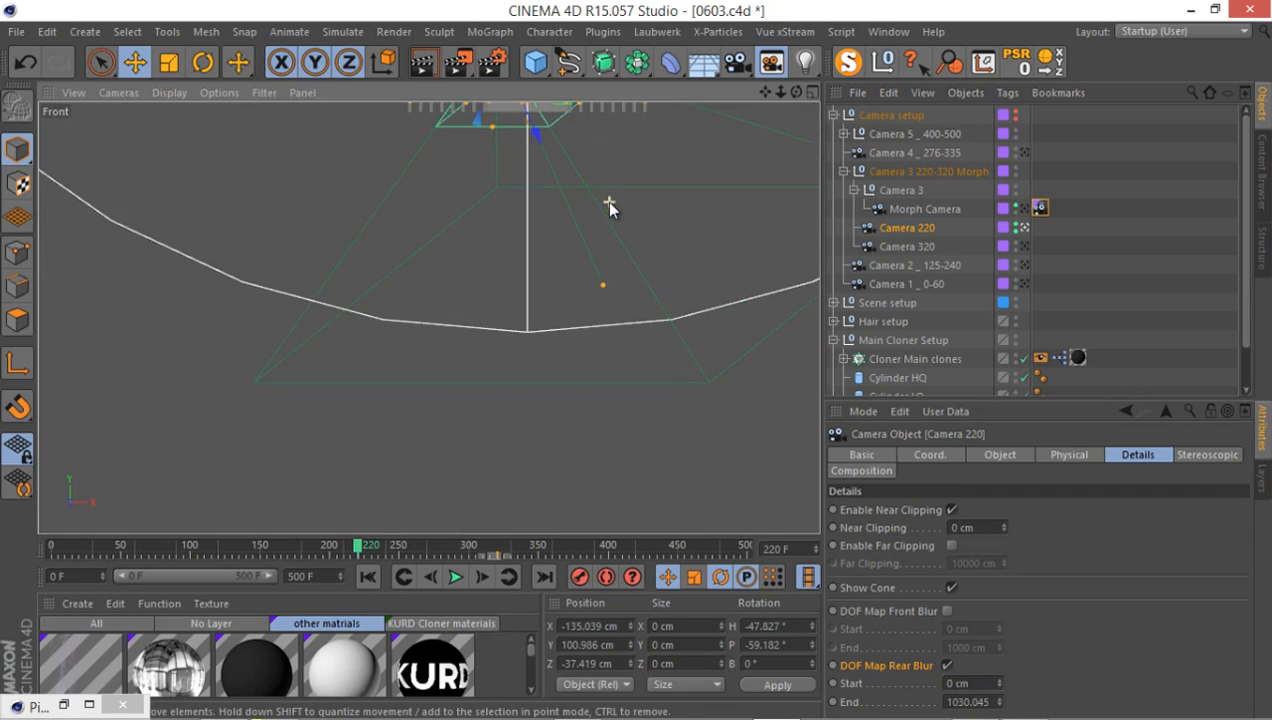
scroll(603, 250, down, 5)
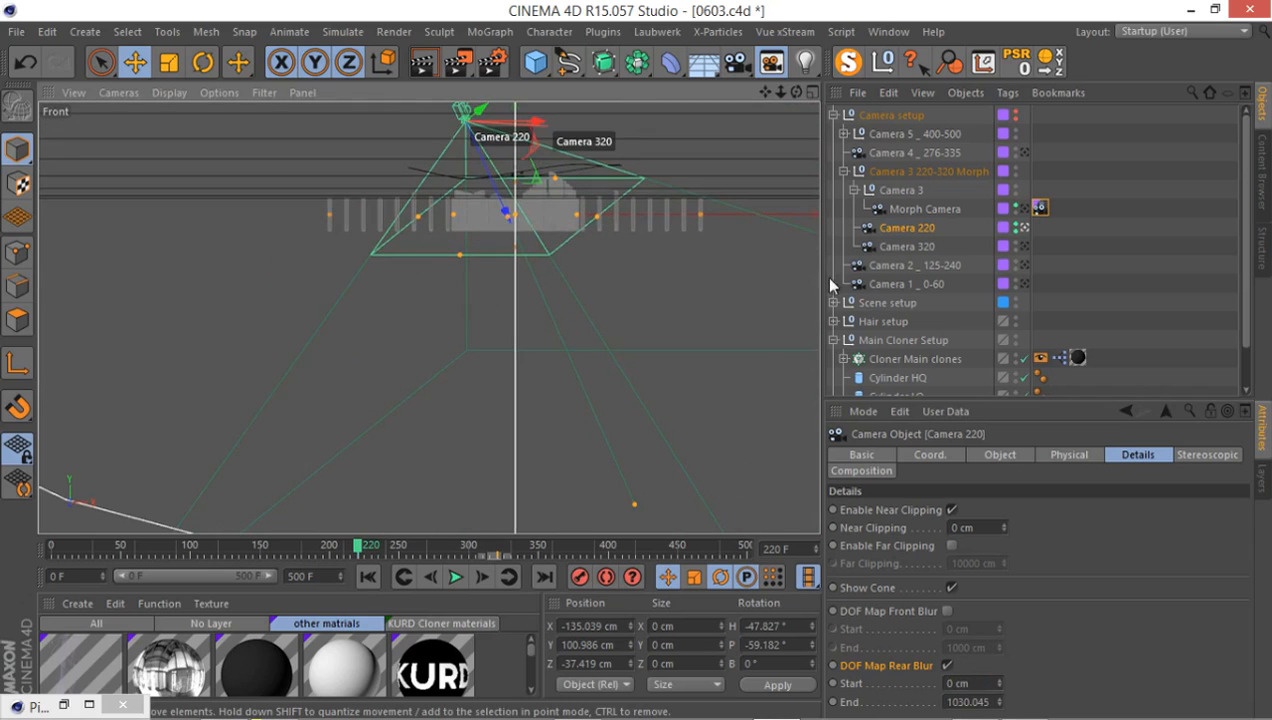
Render frame 220 from the Perspective view and inspect the Depth pass around the letter columns.
middle_click(742, 264)
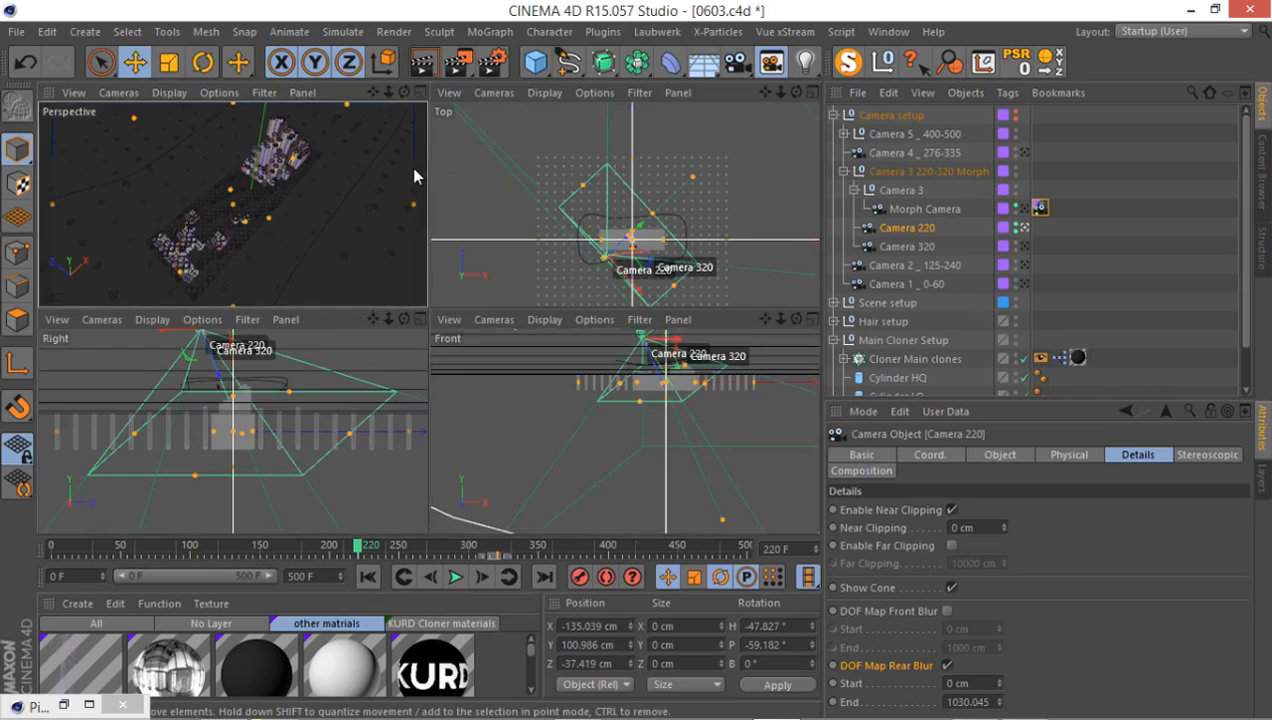
middle_click(415, 176)
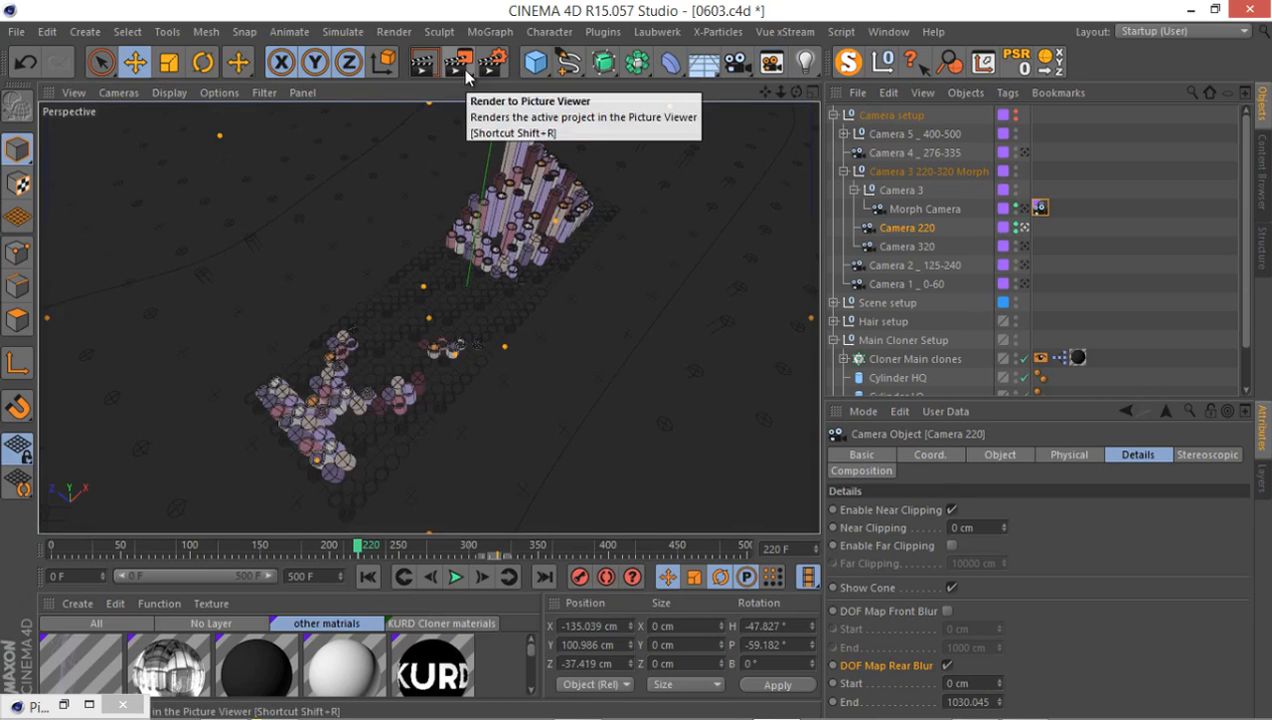
key(F8)
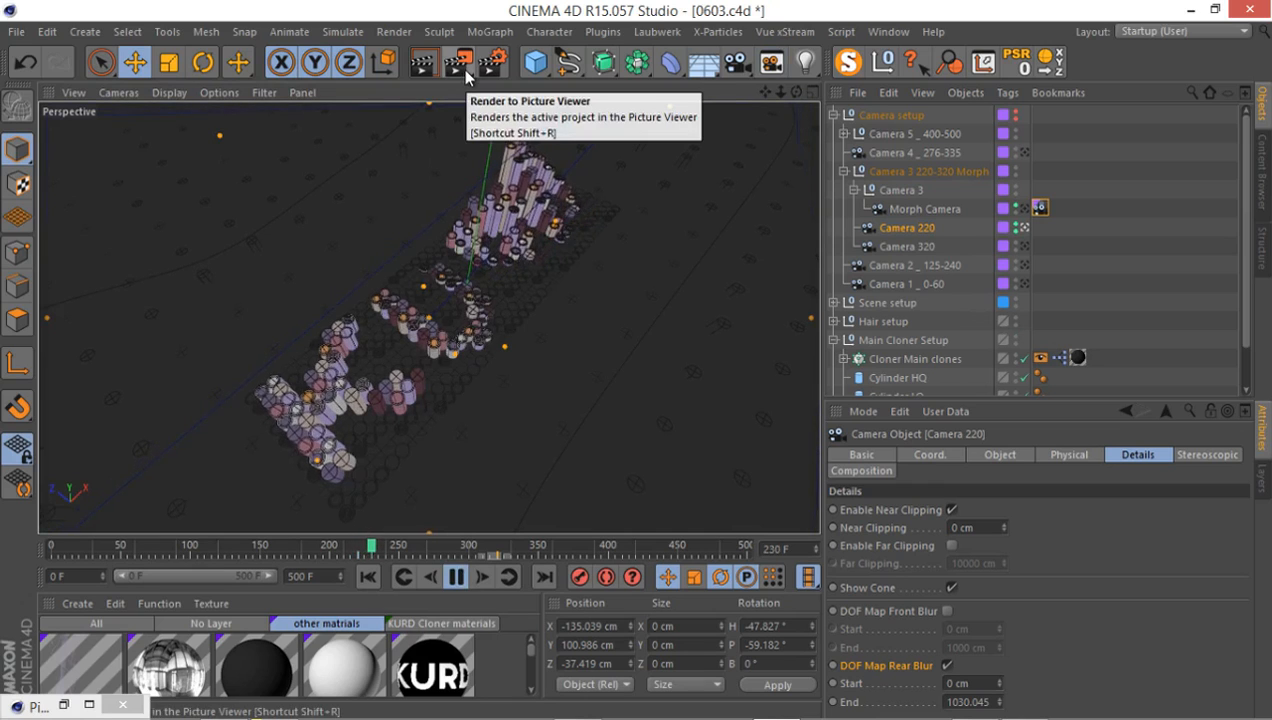
click(461, 66)
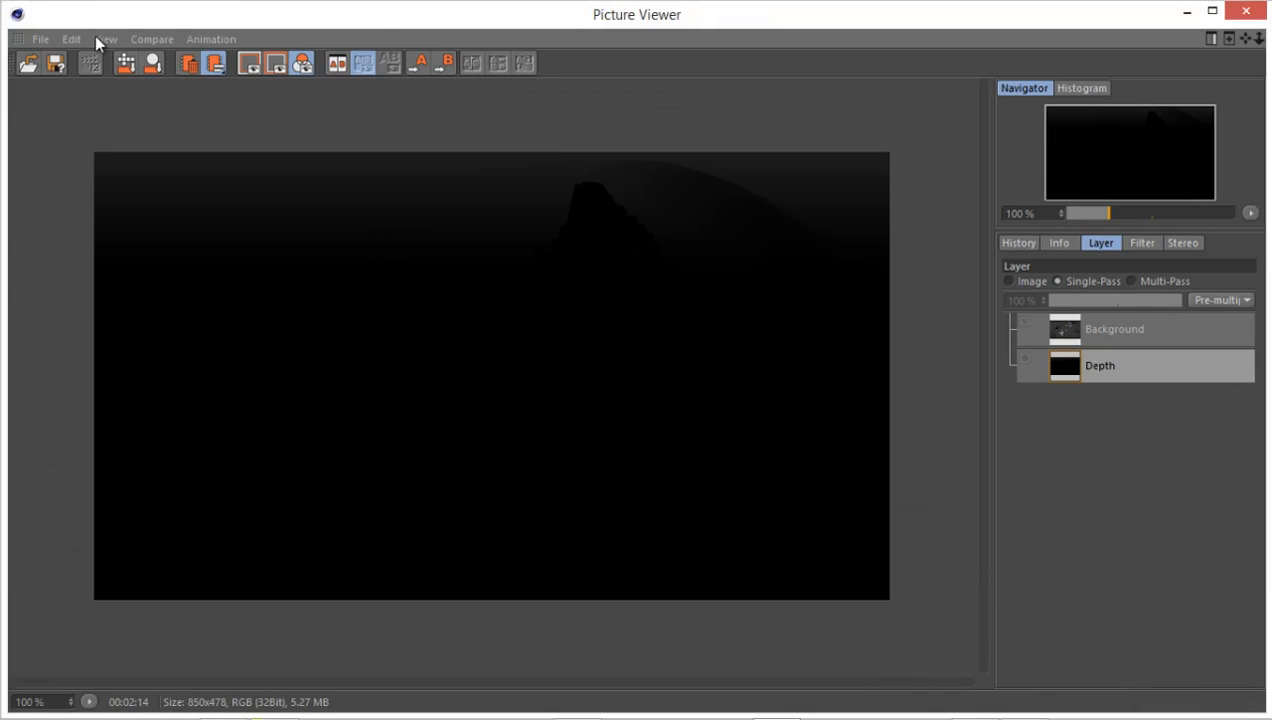
scroll(332, 197, up, 1)
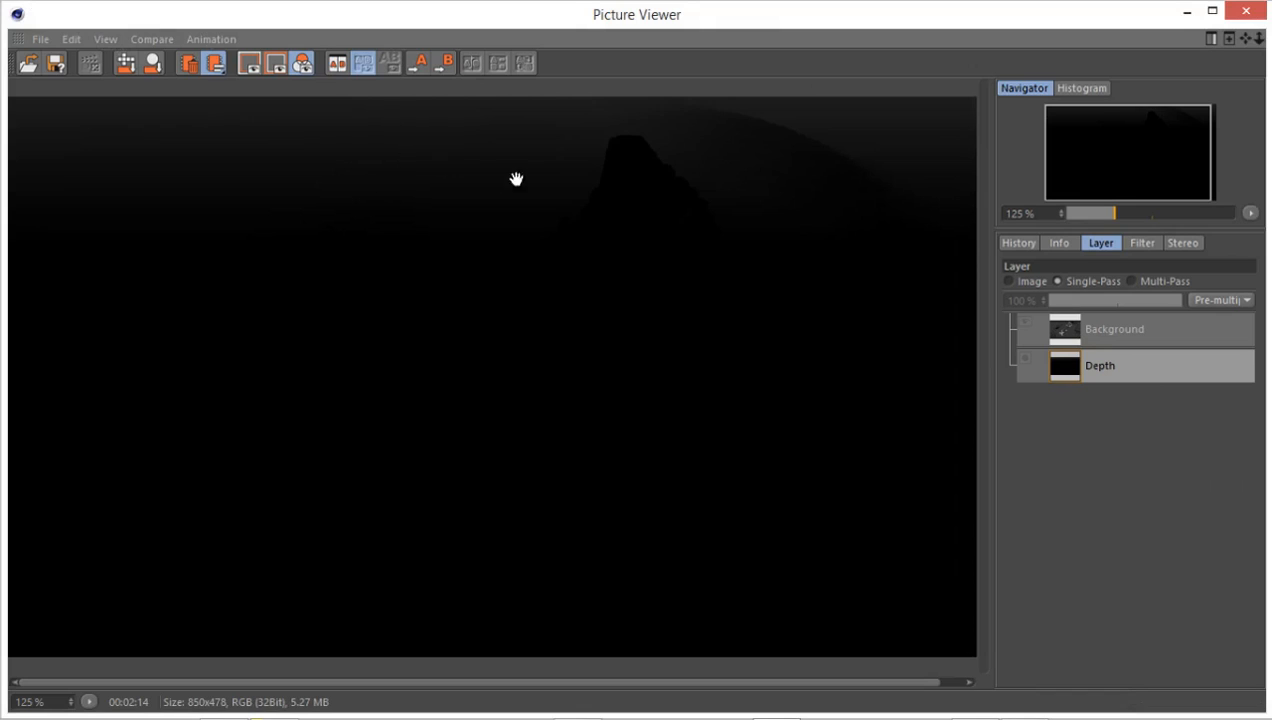
drag(840, 204, 816, 246)
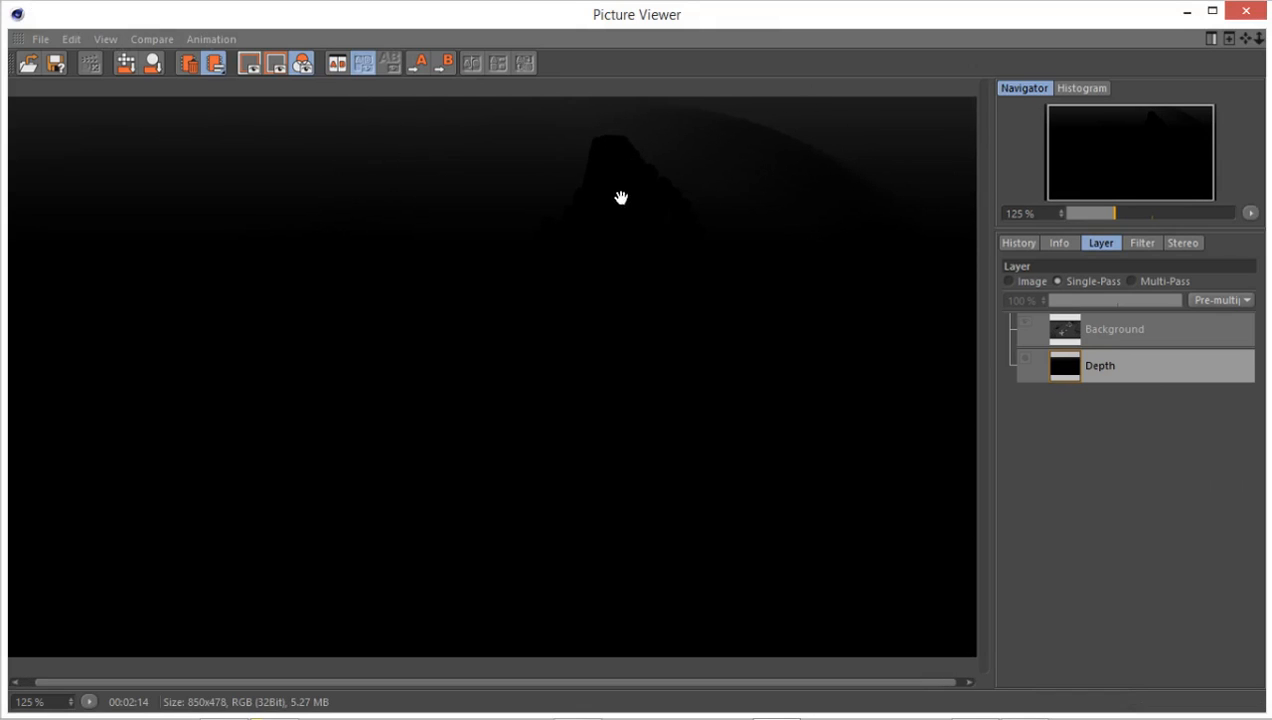
scroll(610, 250, down, 1)
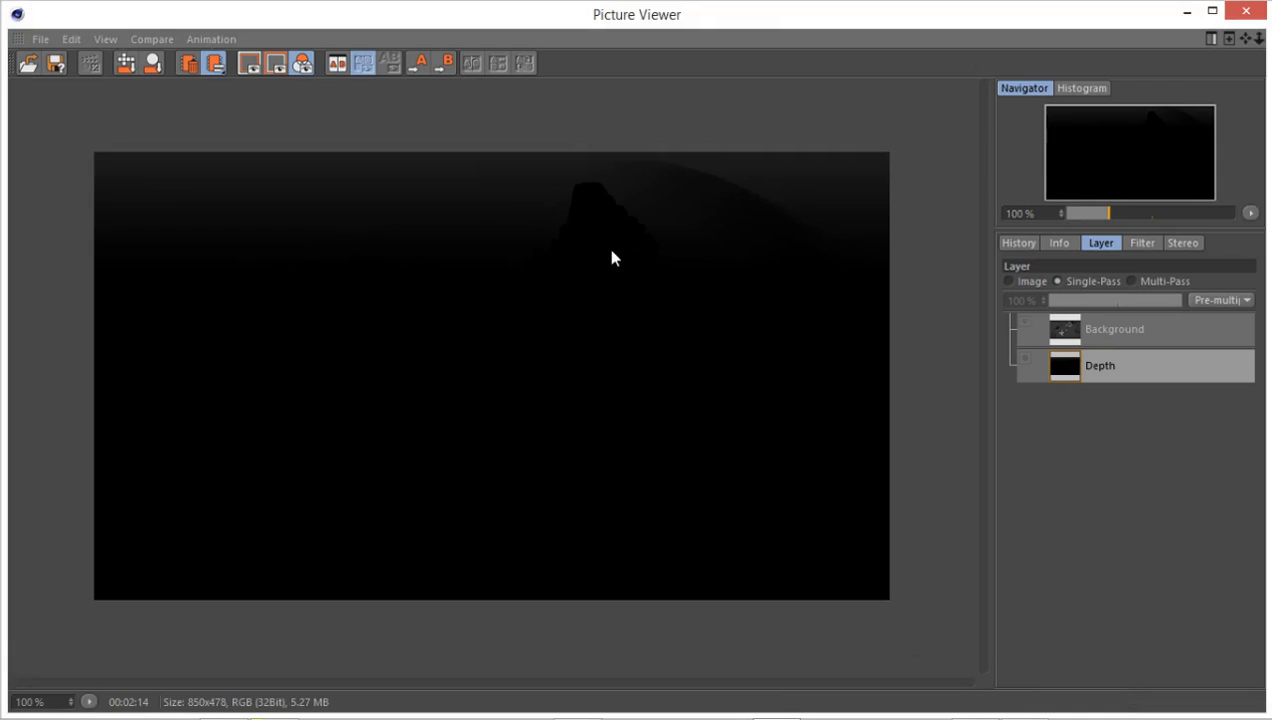
click(1247, 13)
Bring Camera 220's rear blur end closer in the Front view, to about 523 cm.
middle_click(689, 276)
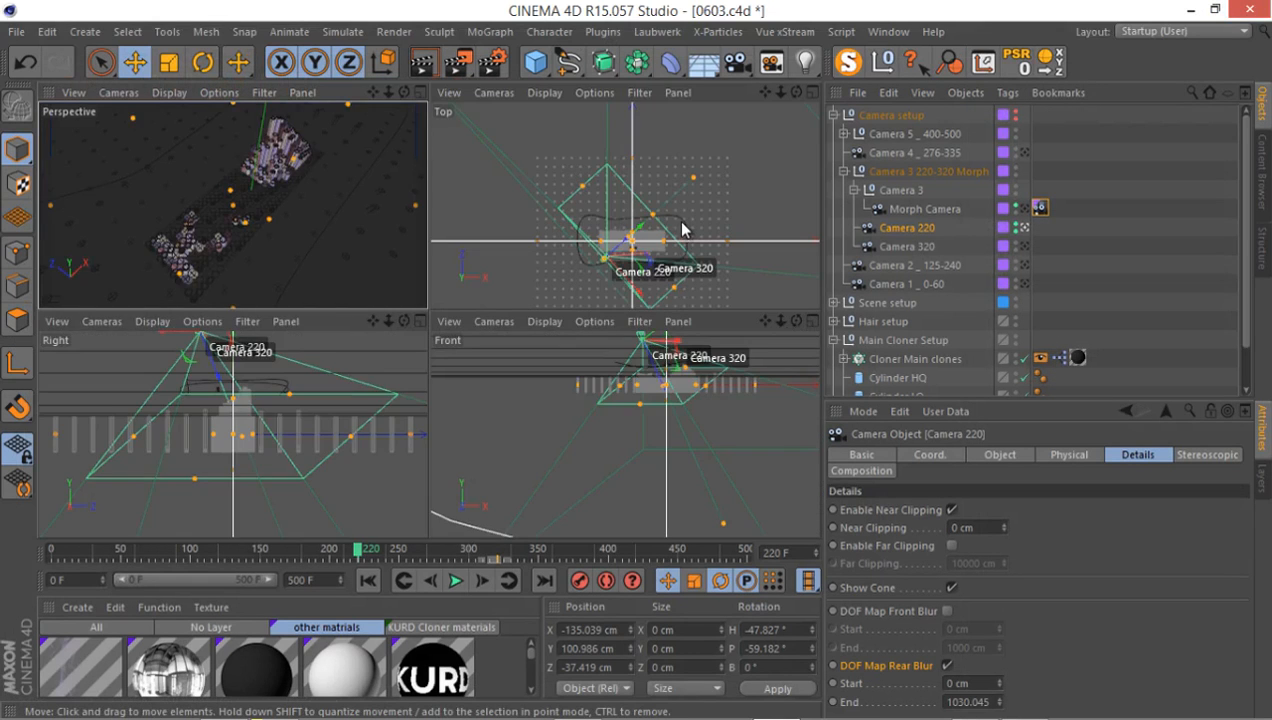
middle_click(681, 227)
middle_click(583, 333)
middle_click(446, 395)
scroll(580, 469, up, 3)
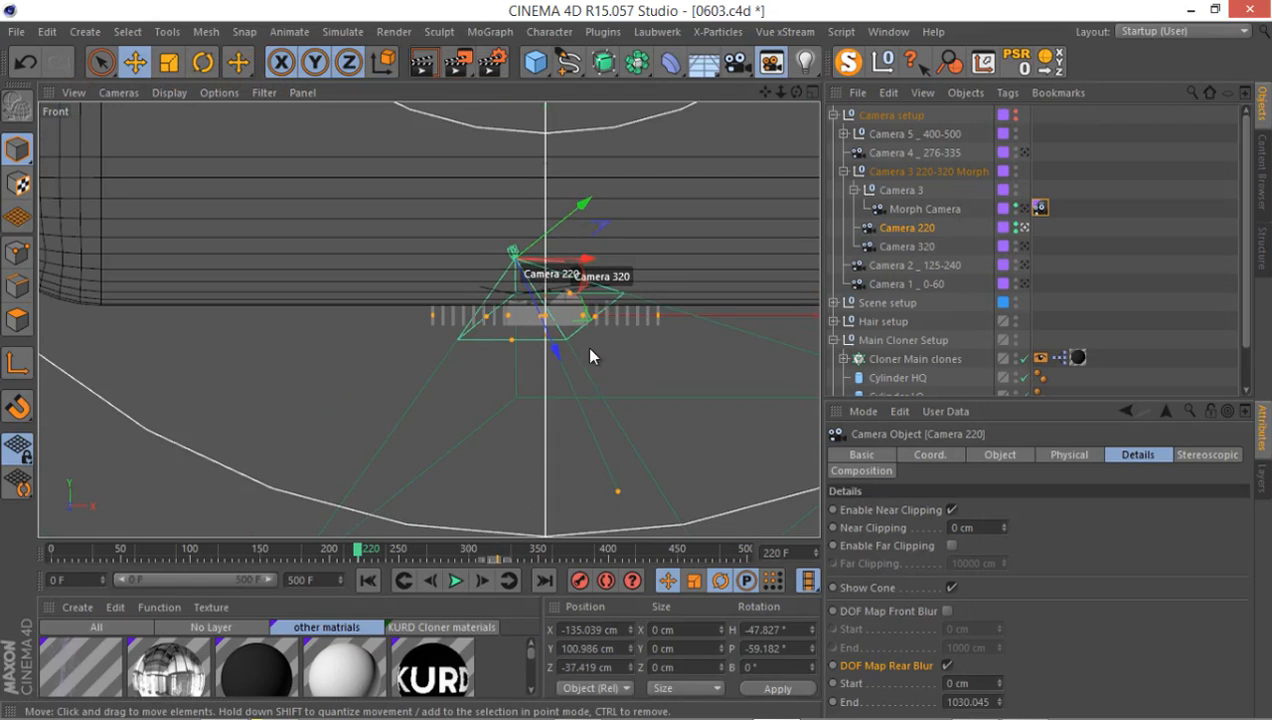
alt+middle_drag(590, 349, 586, 300)
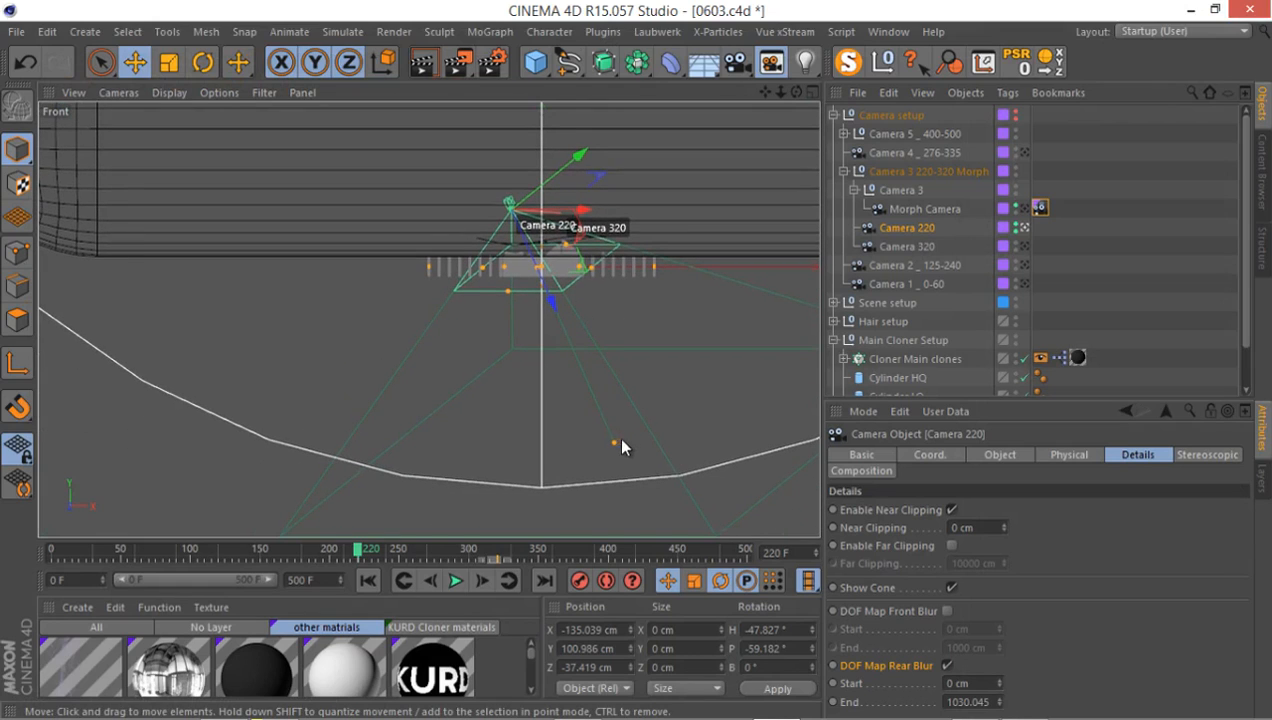
drag(619, 441, 600, 423)
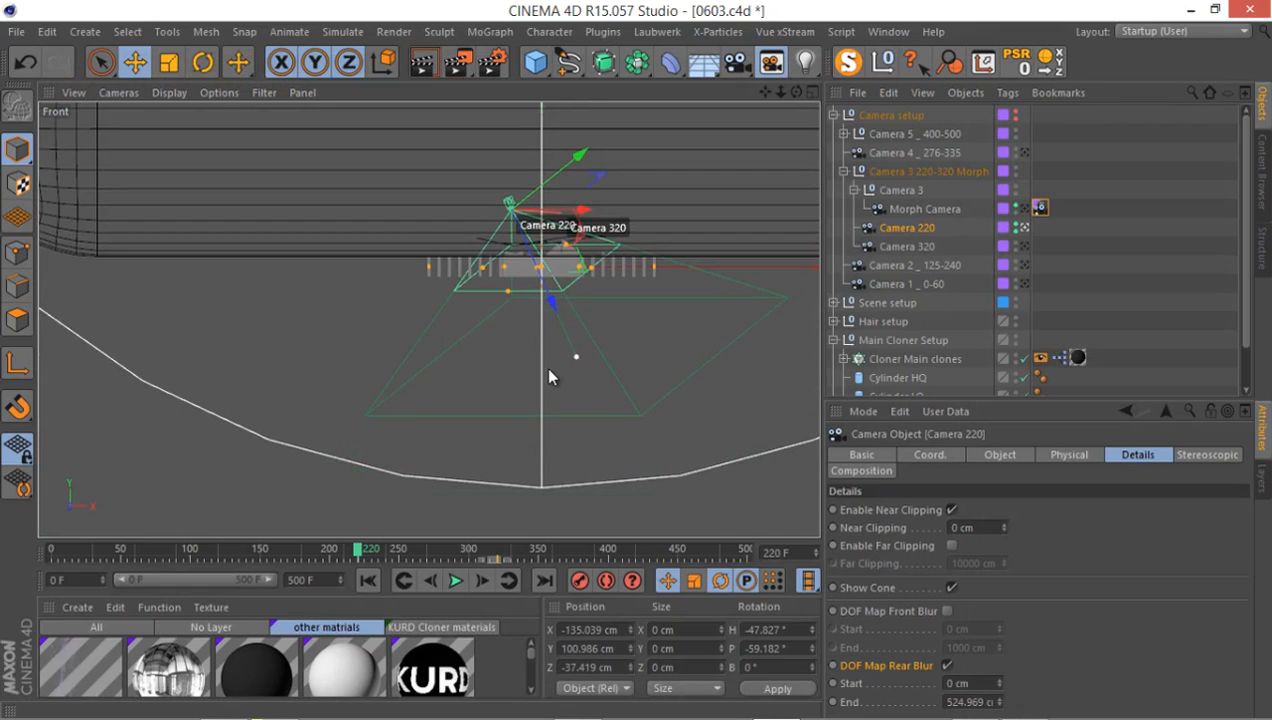
drag(548, 377, 556, 350)
middle_click(476, 280)
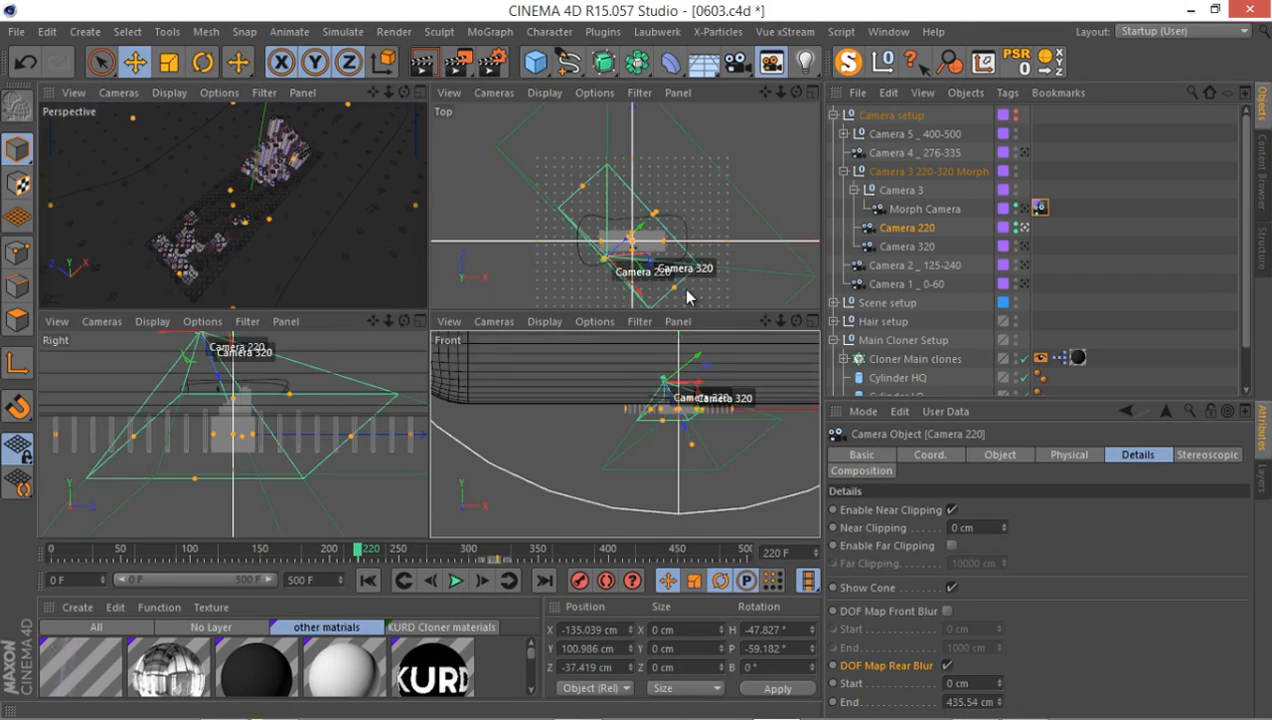
drag(695, 446, 697, 450)
Render the Perspective view again and check how the Depth pass looks with the shorter rear blur.
middle_click(336, 227)
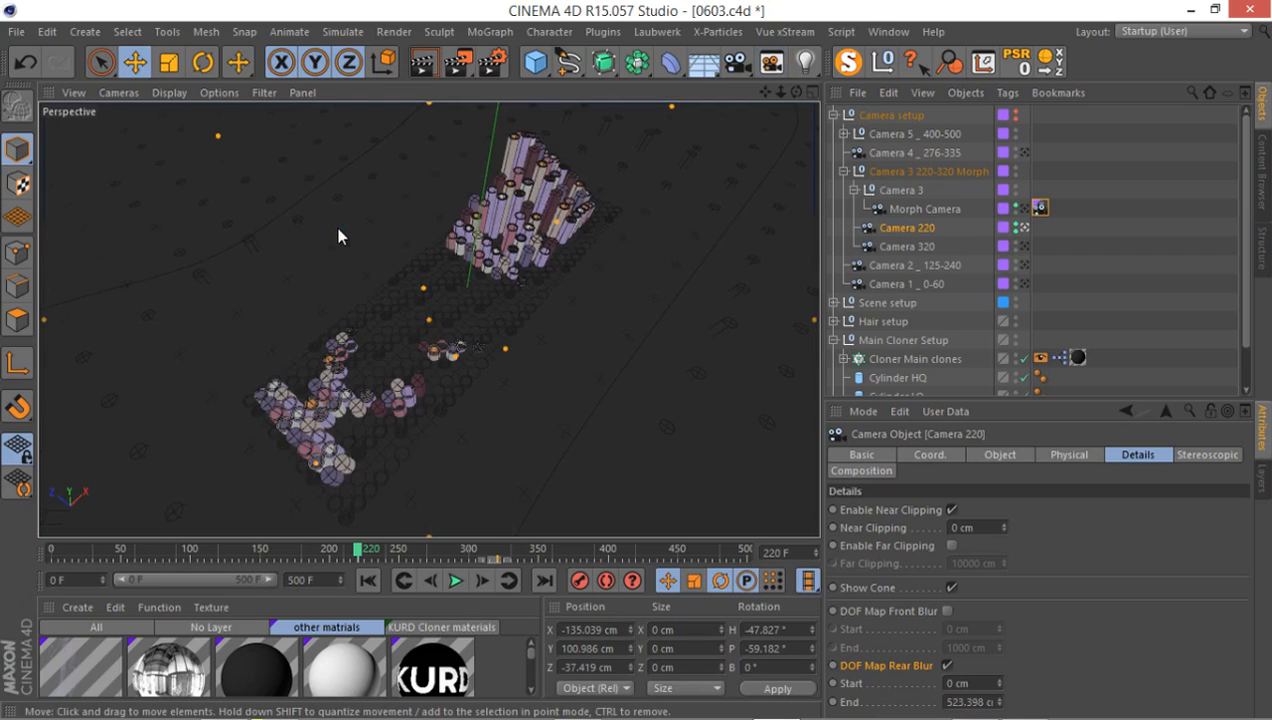
key(shift+r)
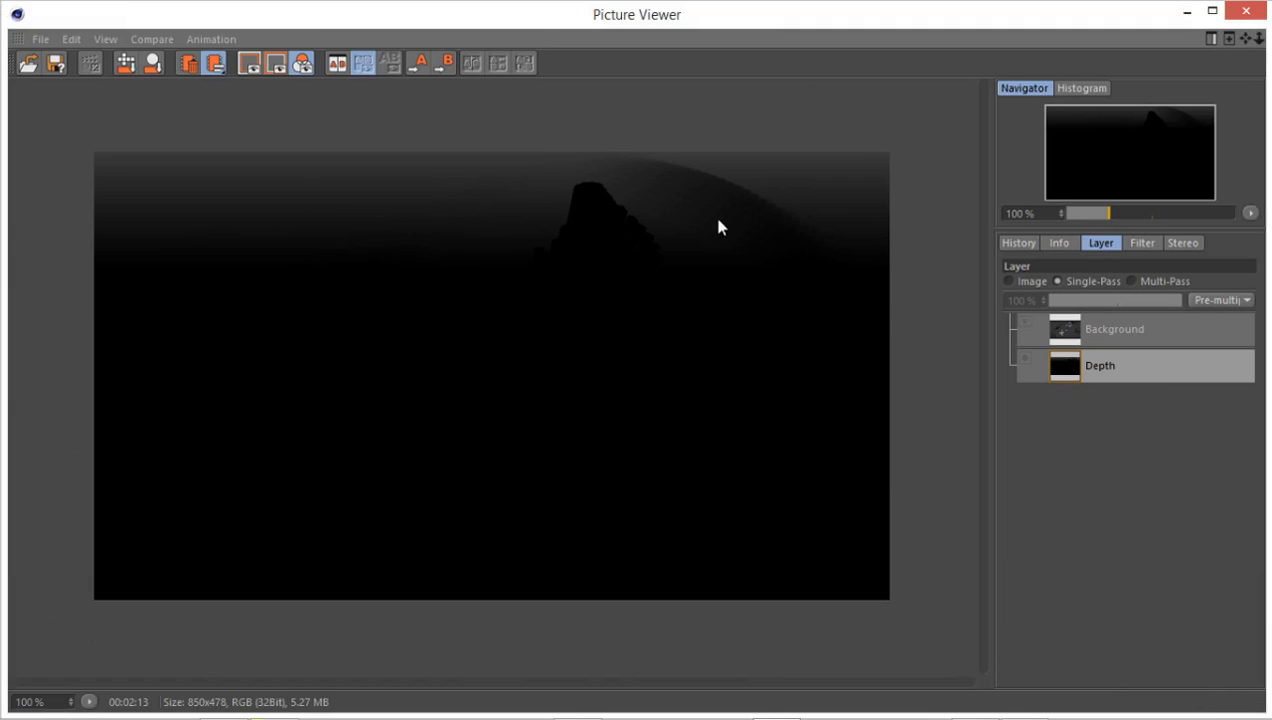
click(1240, 12)
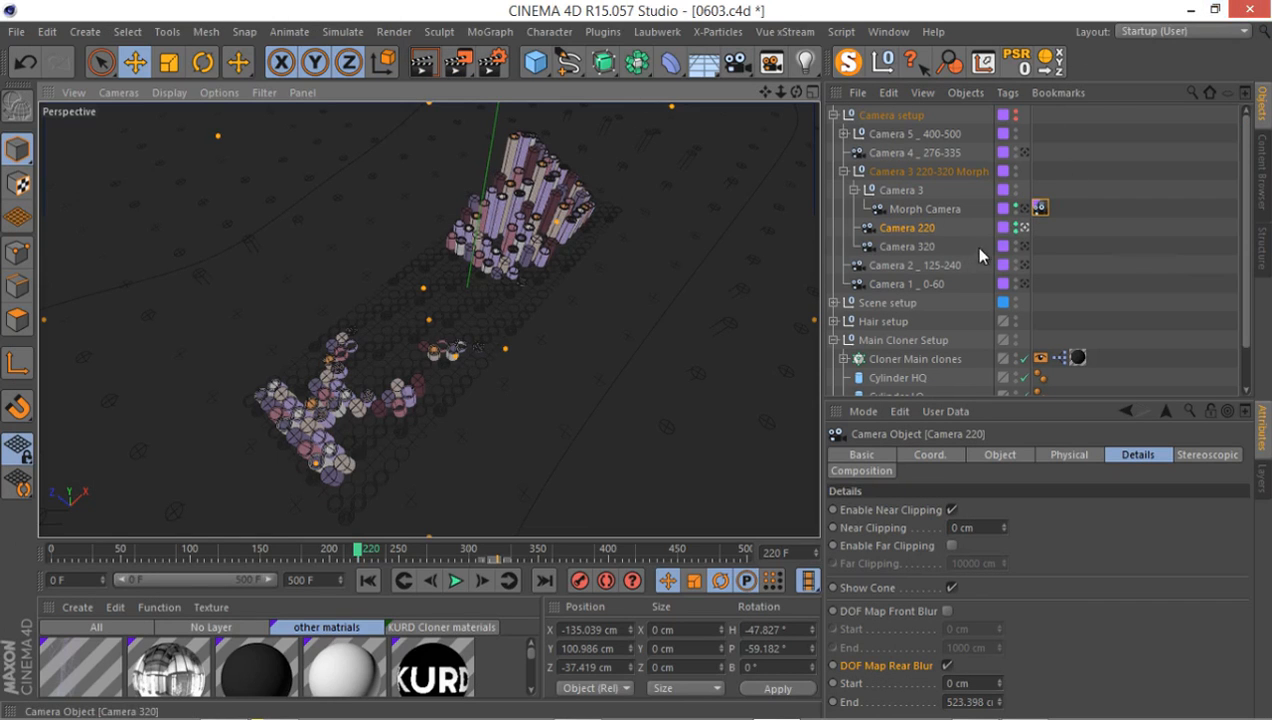
Look through Camera 320, move the timeline to frame 324 and show all four views.
click(1024, 247)
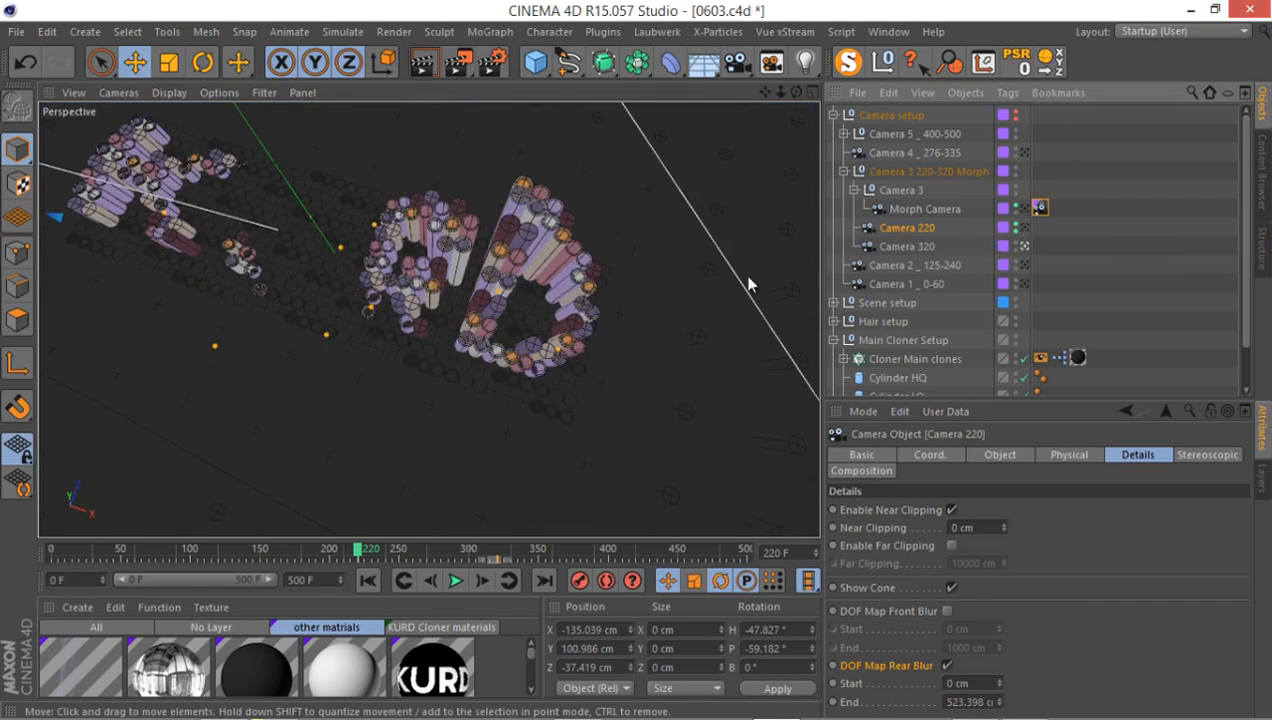
drag(360, 552, 500, 563)
drag(505, 562, 509, 562)
middle_click(463, 309)
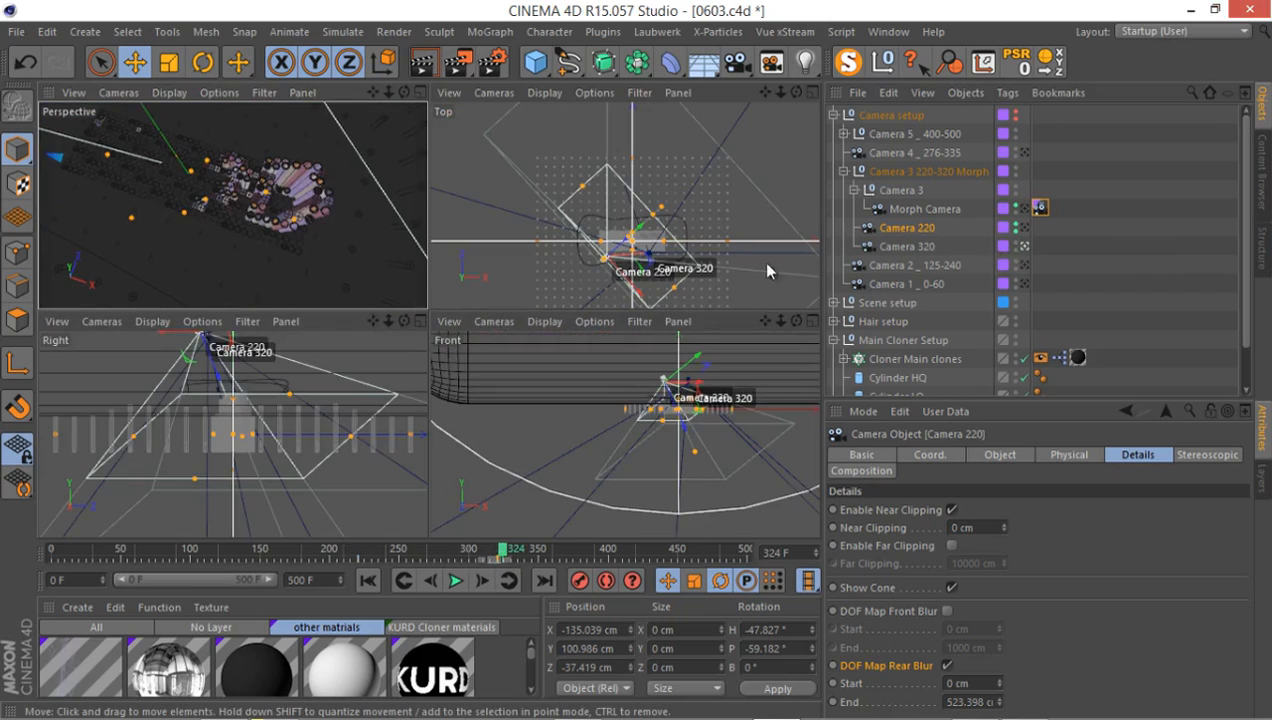
Give the object list more height and show Camera 320 instead of Camera 220 in the enlarged Front view.
click(924, 250)
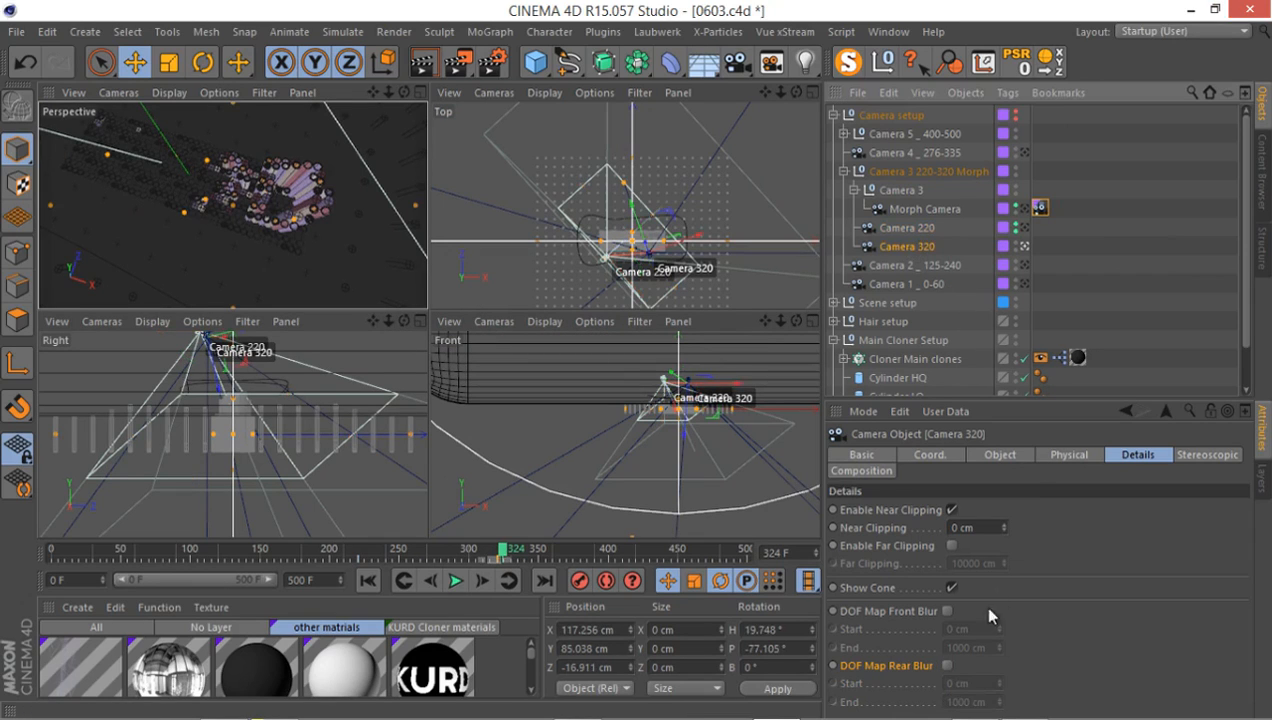
click(923, 233)
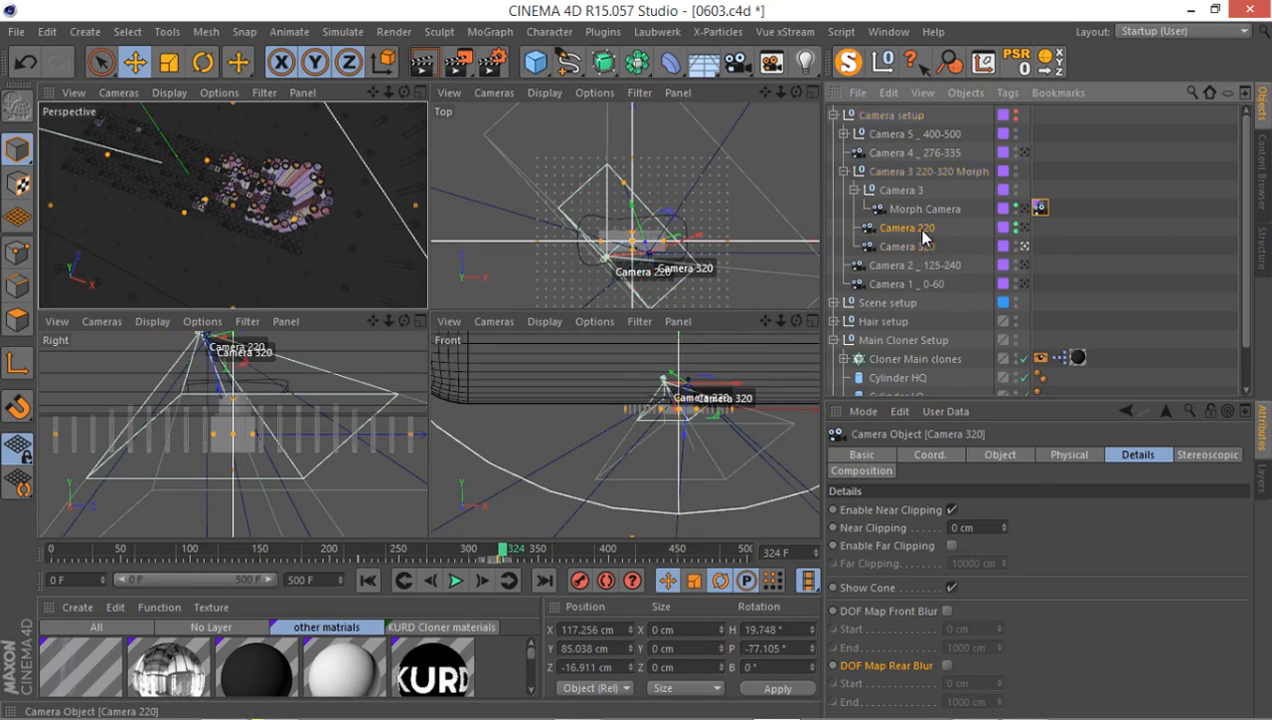
click(949, 610)
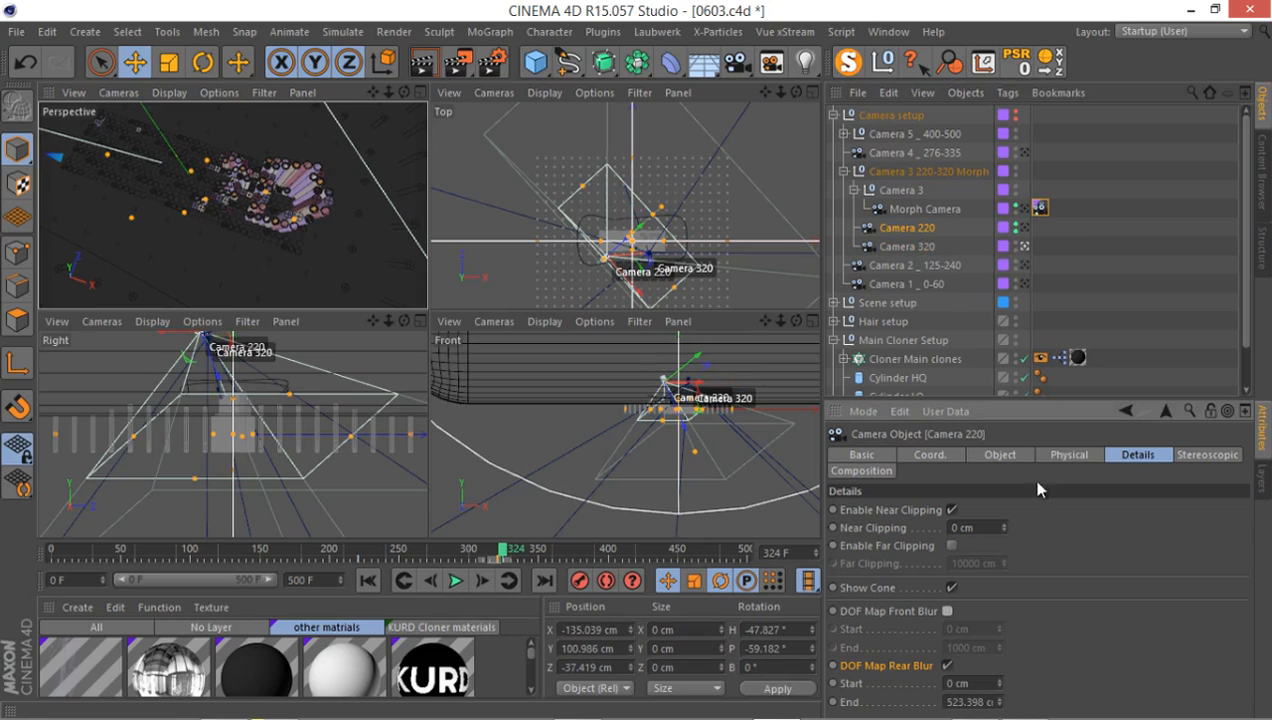
drag(1042, 401, 1042, 590)
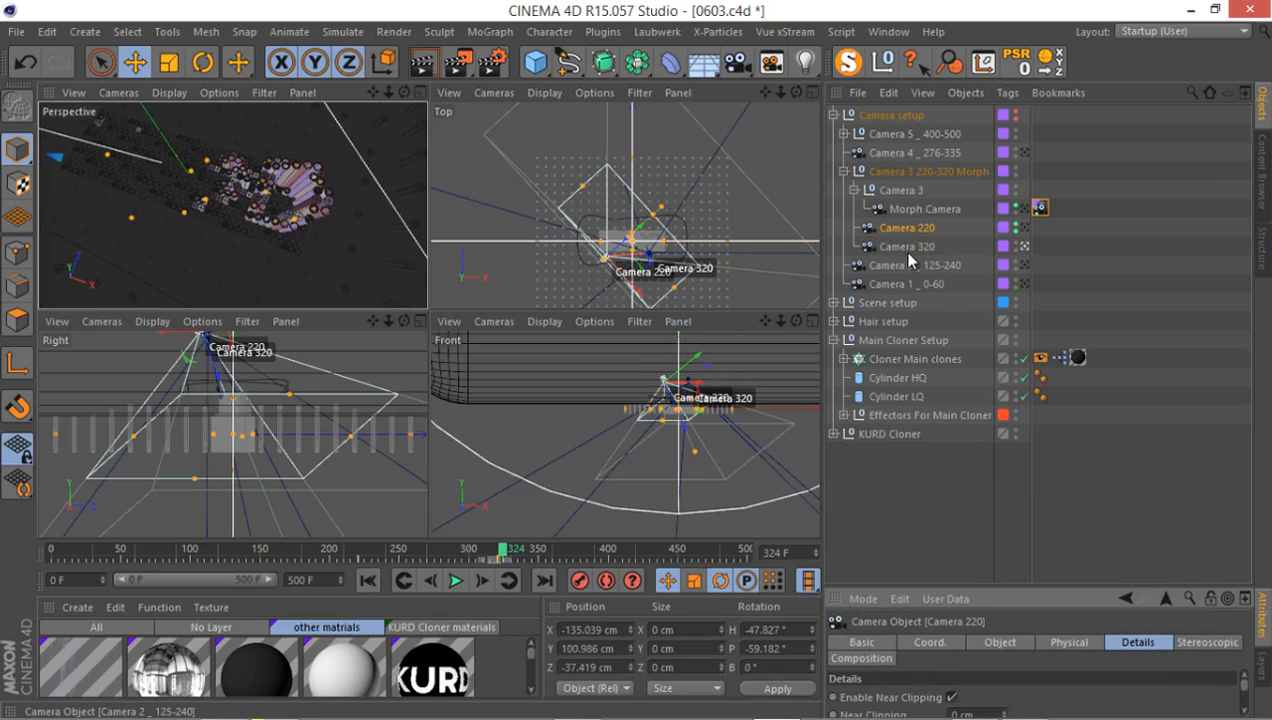
click(902, 246)
middle_click(703, 402)
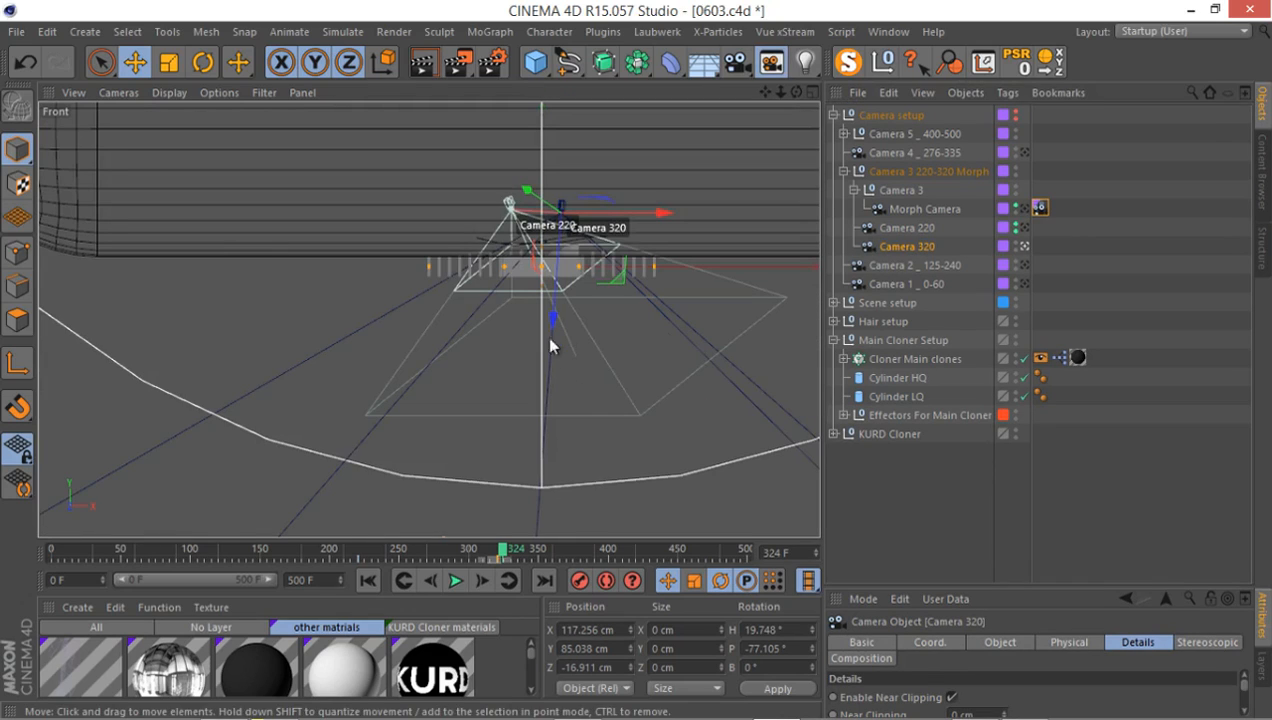
click(1016, 246)
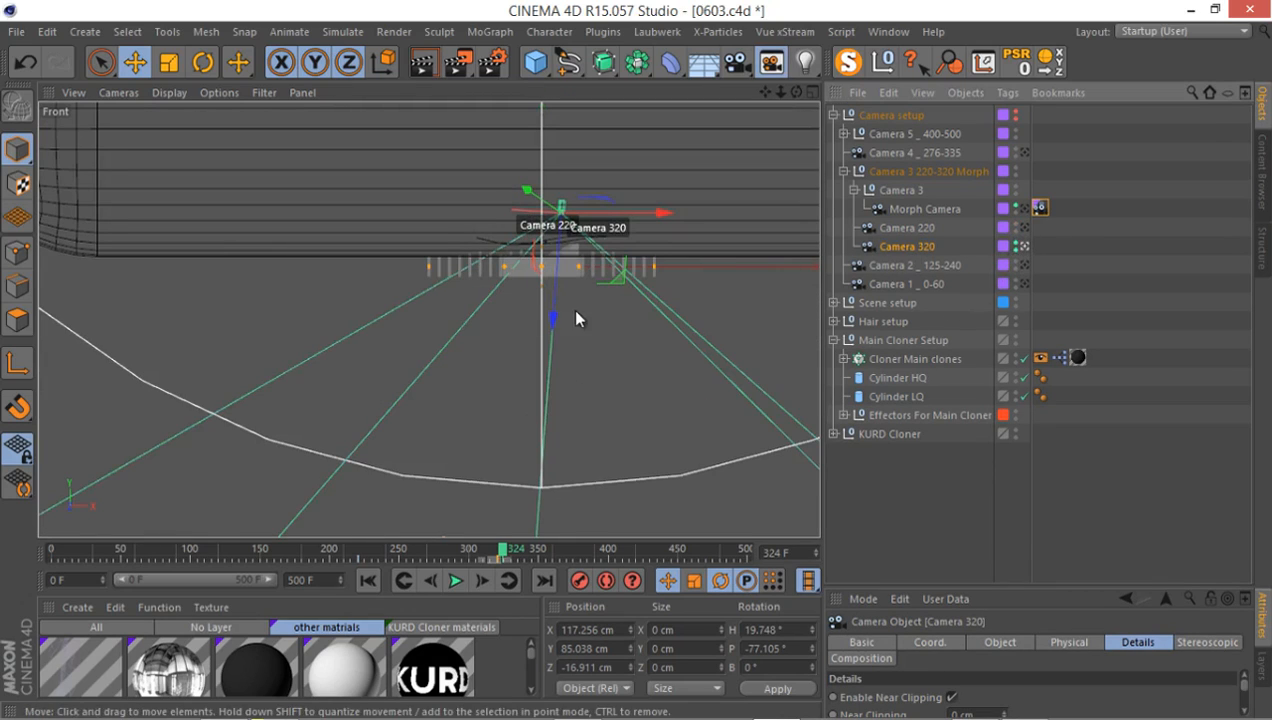
Shorten Camera 320's focus distance in the Front view to just below the row of cloned cylinders.
scroll(500, 290, up, 3)
scroll(500, 290, down, 1)
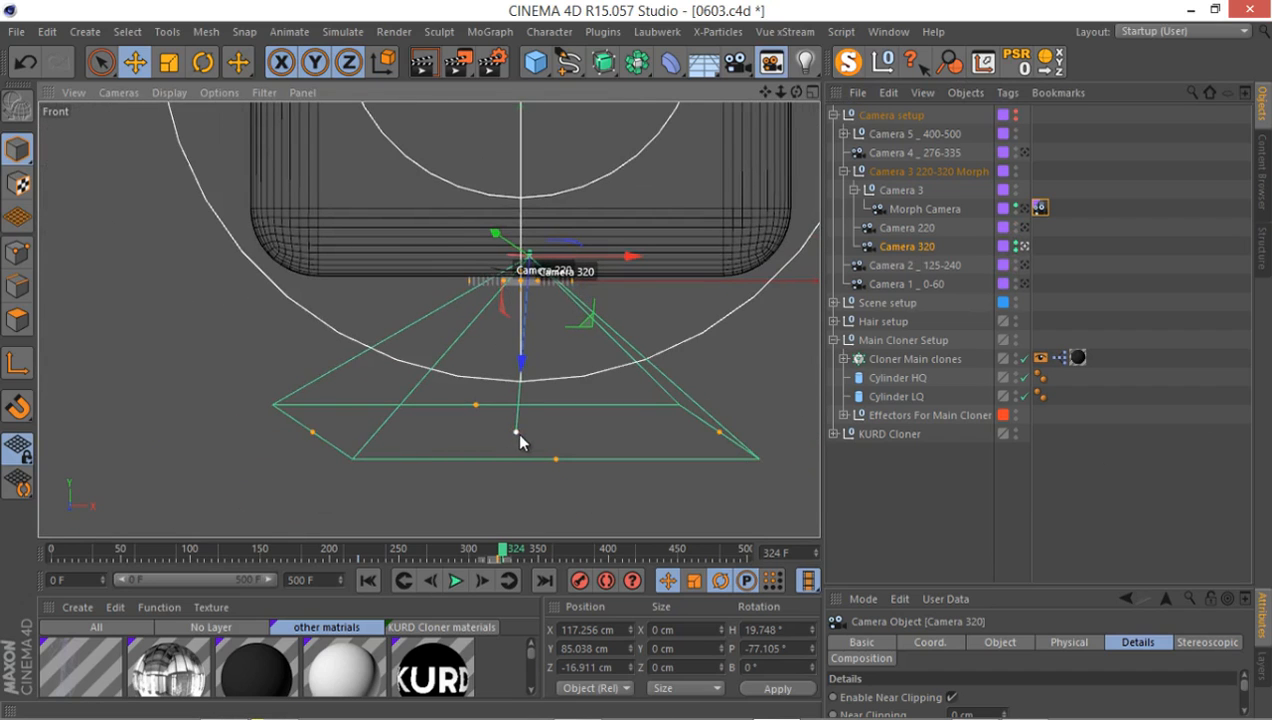
drag(517, 431, 536, 291)
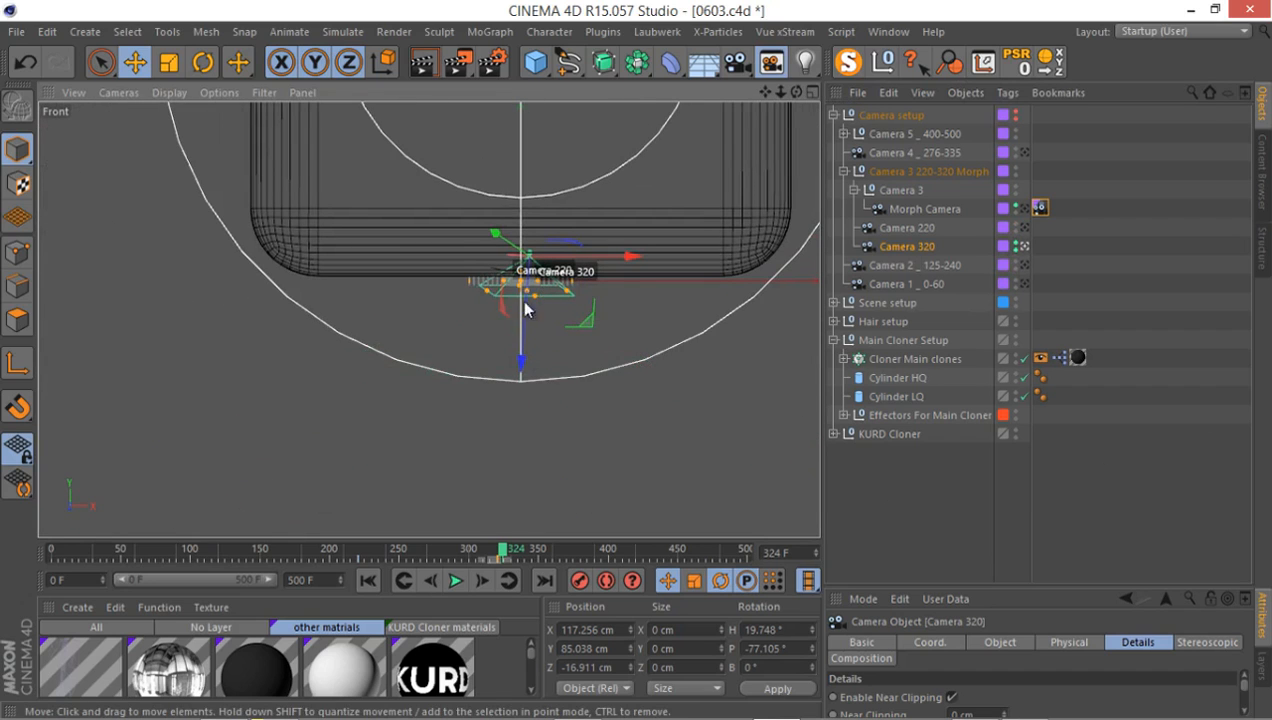
Shorten Camera 320's focus distance further in the Front view so the focus plane sits near the tops of the cloned cylinders.
alt+right_drag(509, 307, 618, 183)
alt+middle_drag(606, 222, 545, 358)
alt+right_drag(550, 365, 595, 339)
alt+middle_drag(586, 367, 568, 408)
drag(533, 411, 599, 307)
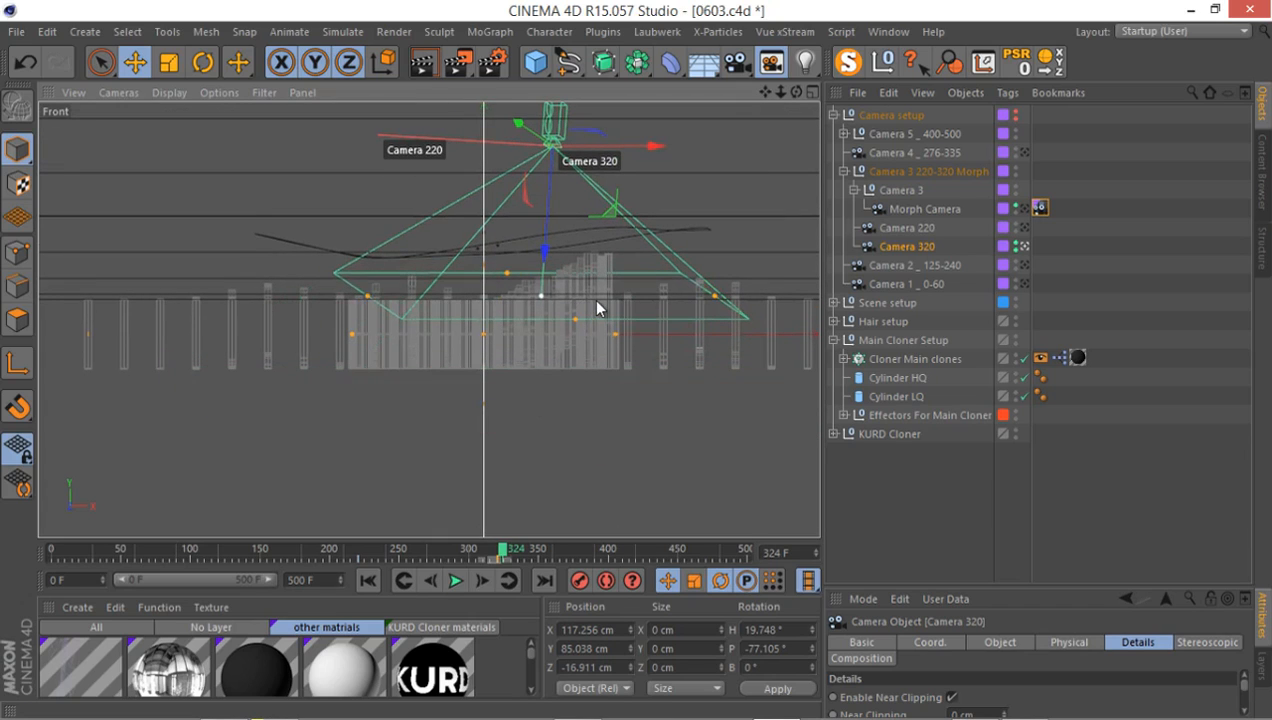
Give the camera attributes more height, enable DOF Map Rear Blur for Camera 320 and shorten its end distance to about 200 cm.
scroll(593, 310, down, 3)
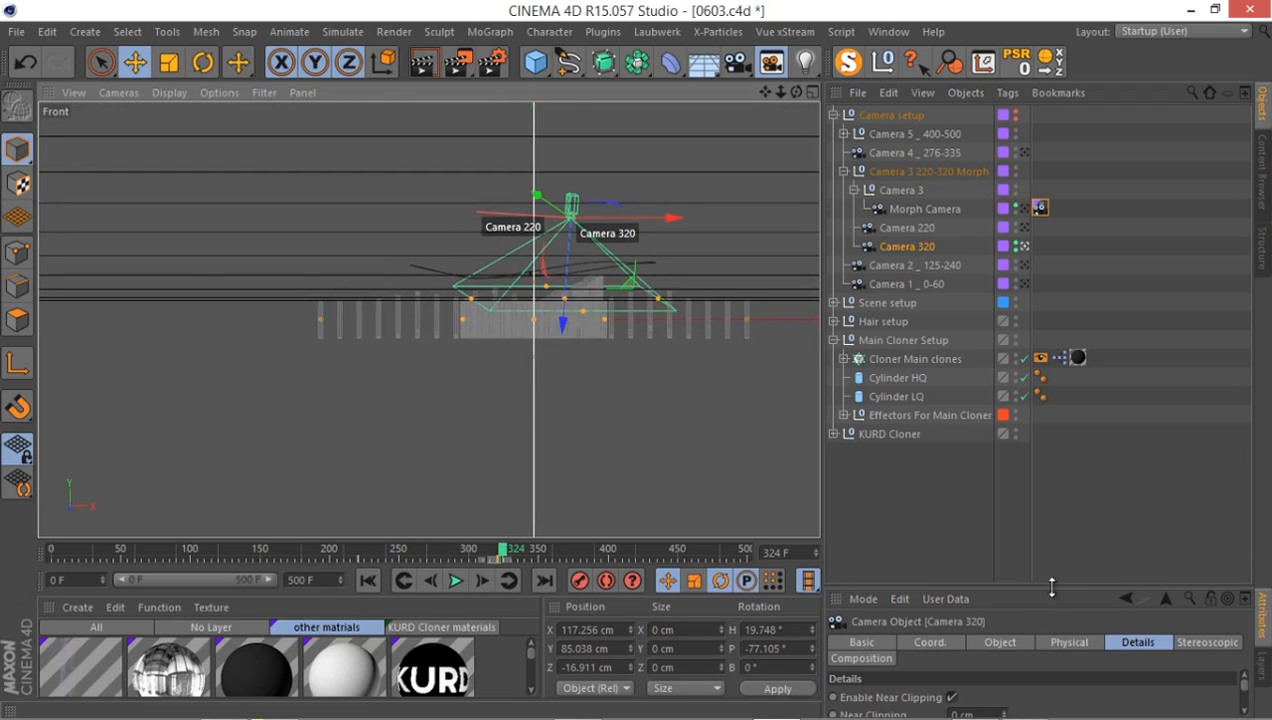
drag(1052, 589, 1043, 356)
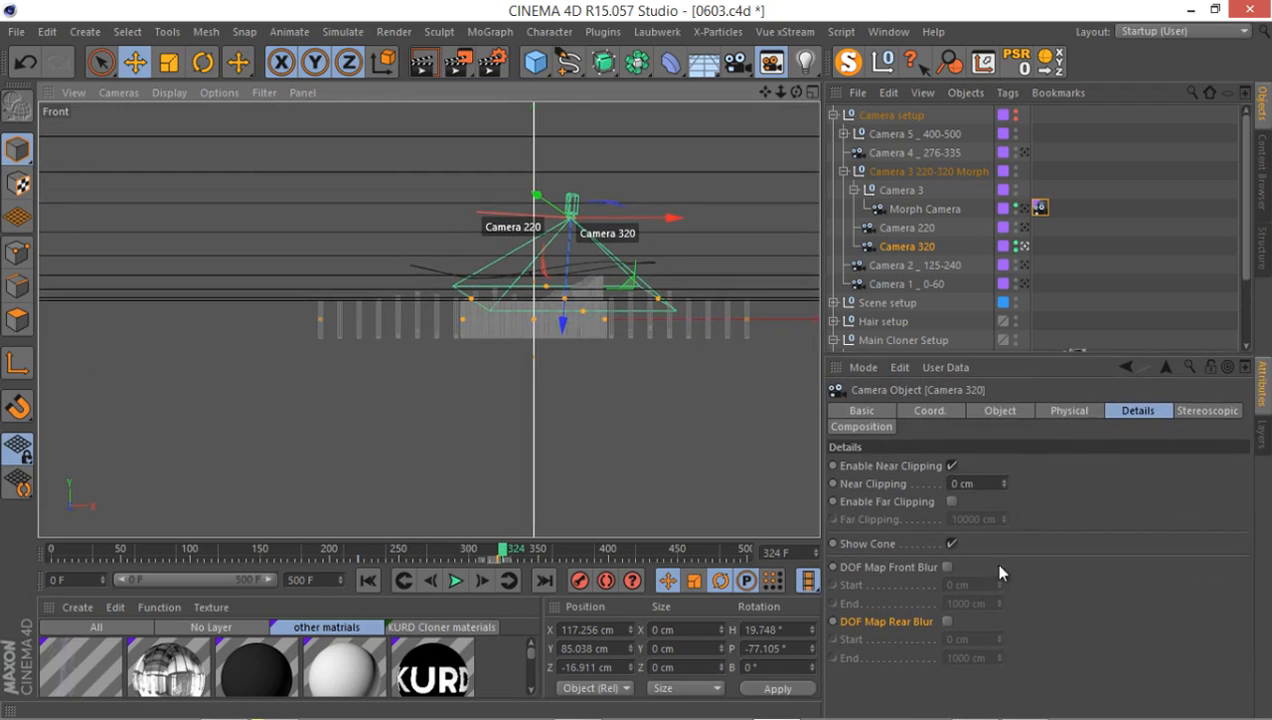
click(946, 621)
scroll(653, 479, up, 5)
scroll(655, 360, up, 5)
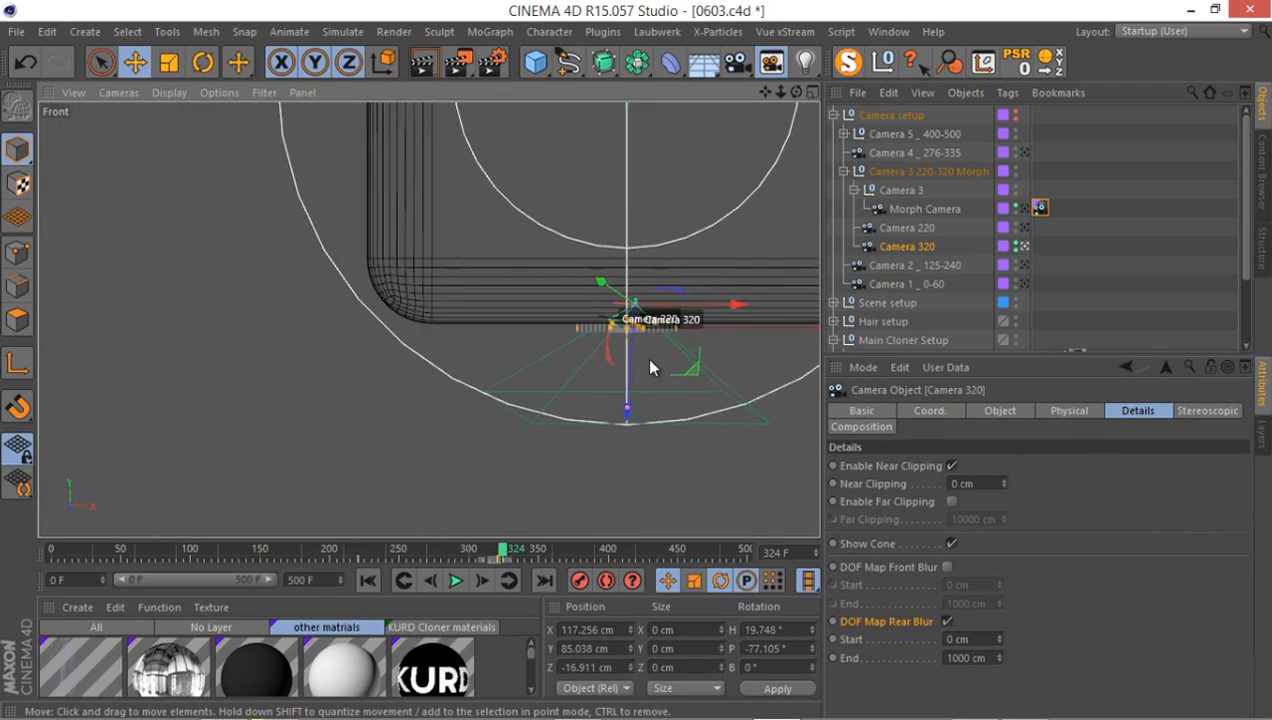
drag(603, 492, 607, 490)
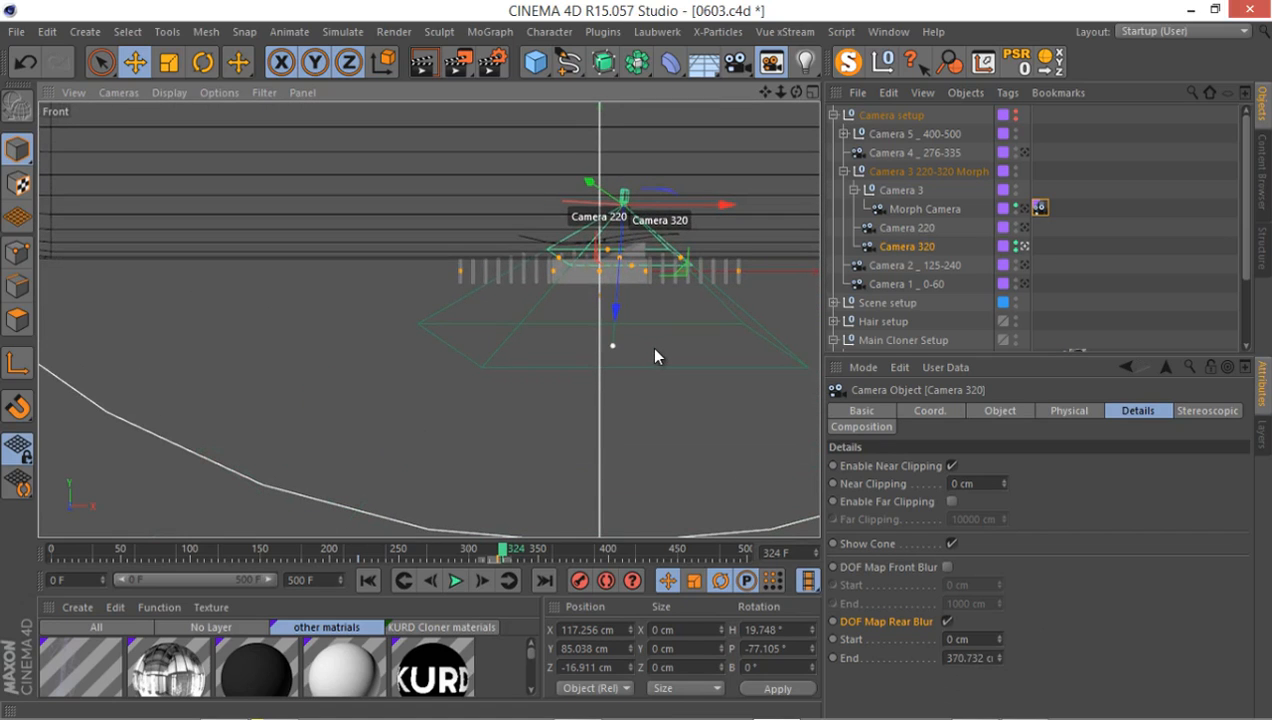
drag(657, 350, 692, 282)
drag(691, 283, 682, 315)
Enable DOF Map Rear Blur for the Morph Camera and compare its end distance at frame 273 with Camera 220's.
click(962, 215)
click(1017, 209)
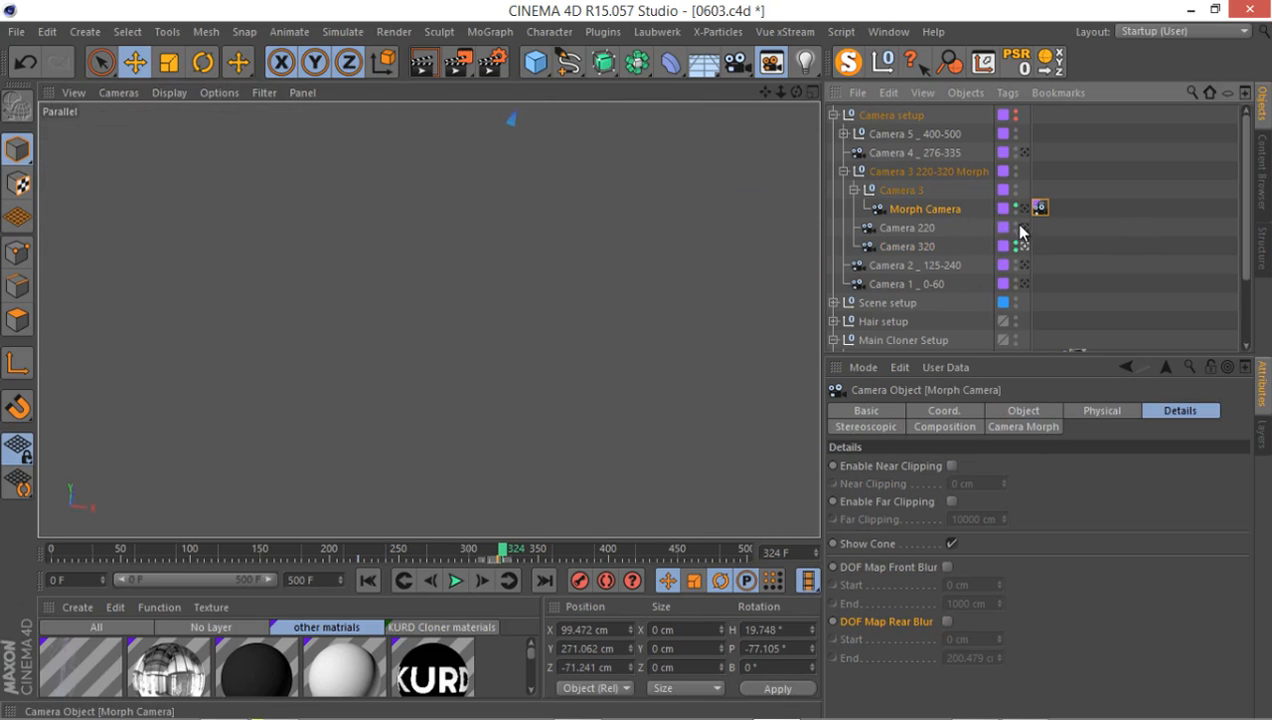
click(947, 621)
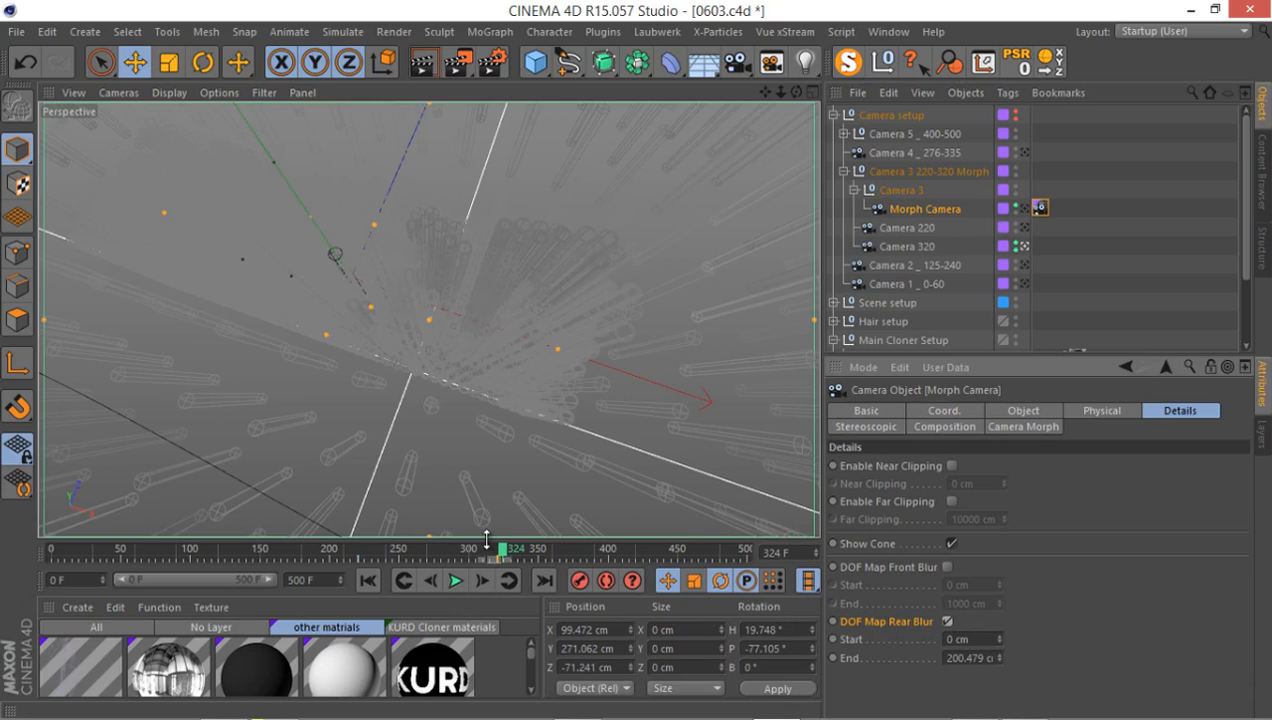
drag(480, 556, 432, 557)
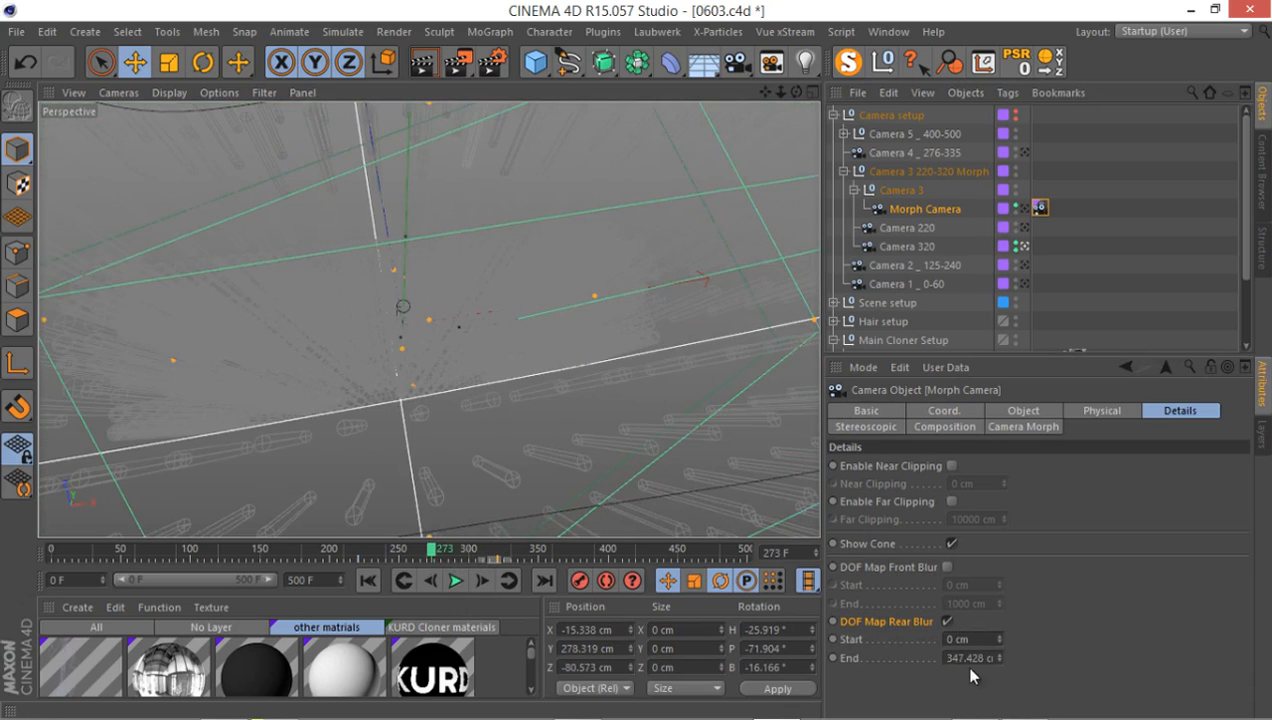
click(890, 228)
click(915, 209)
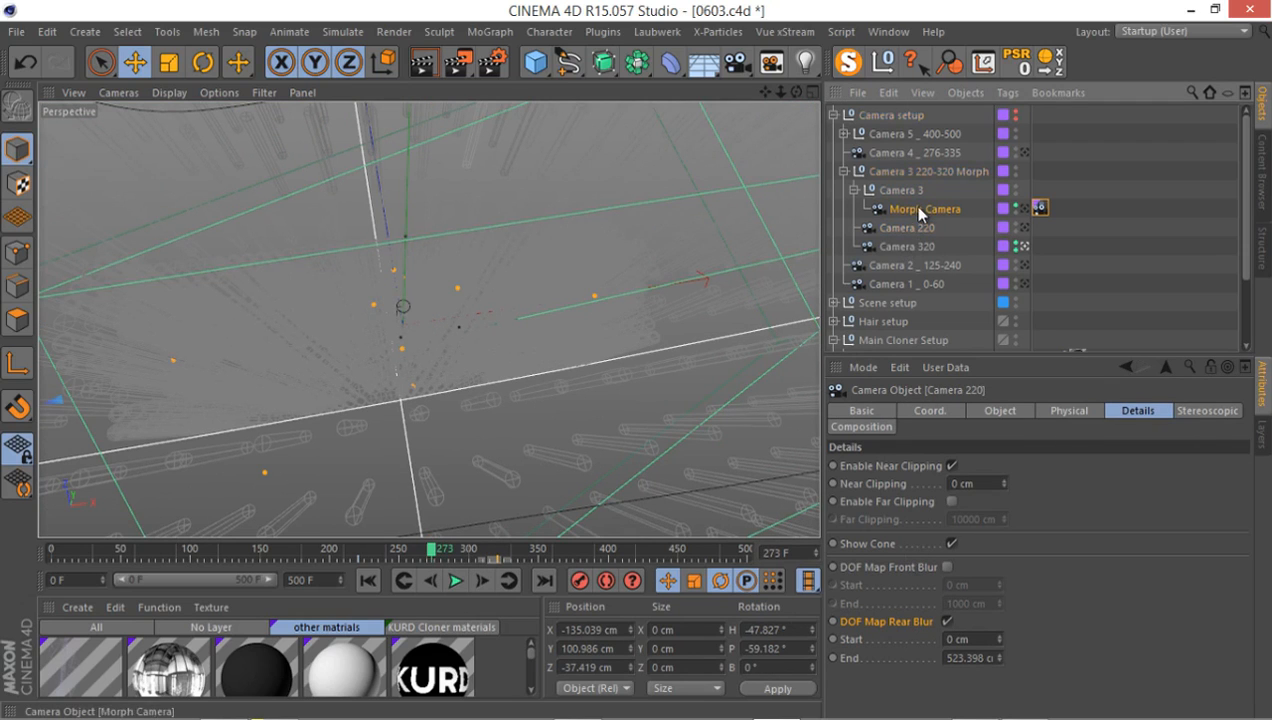
Look through the Morph Camera at frame 305 and render it in the Picture Viewer to check the Depth pass.
middle_click(514, 288)
middle_click(262, 214)
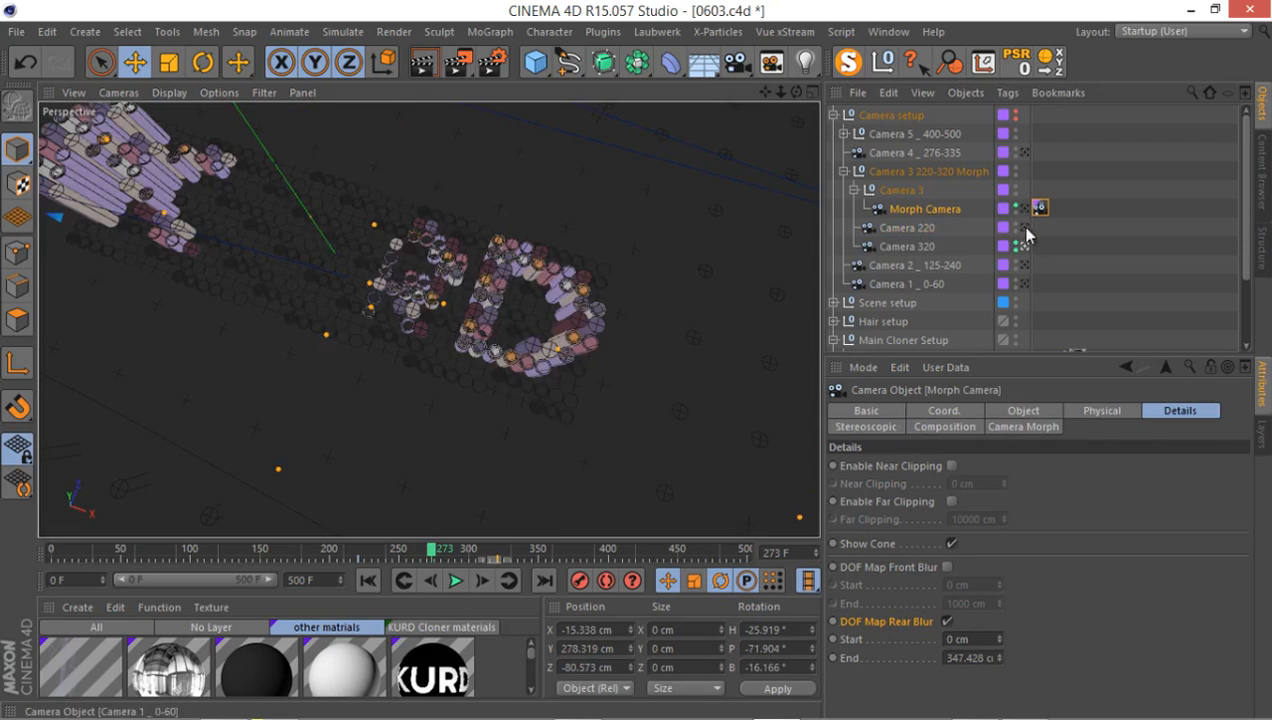
click(1024, 208)
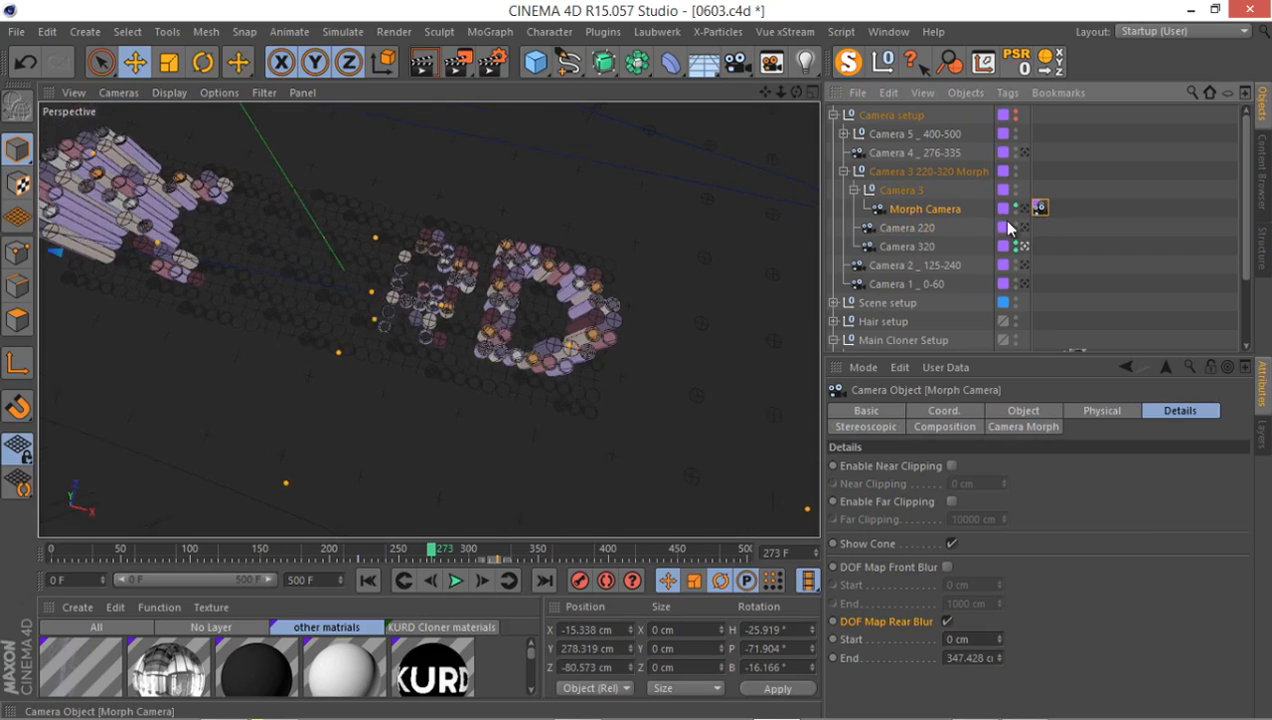
drag(432, 548, 476, 555)
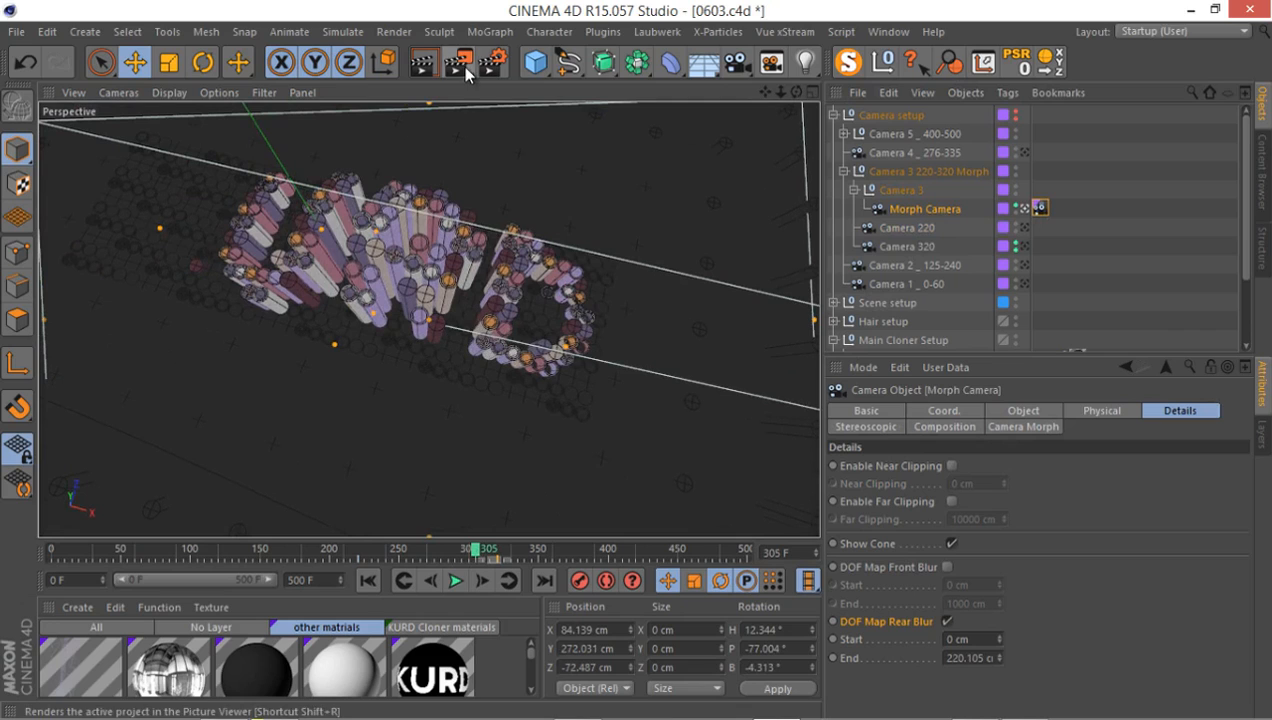
click(462, 67)
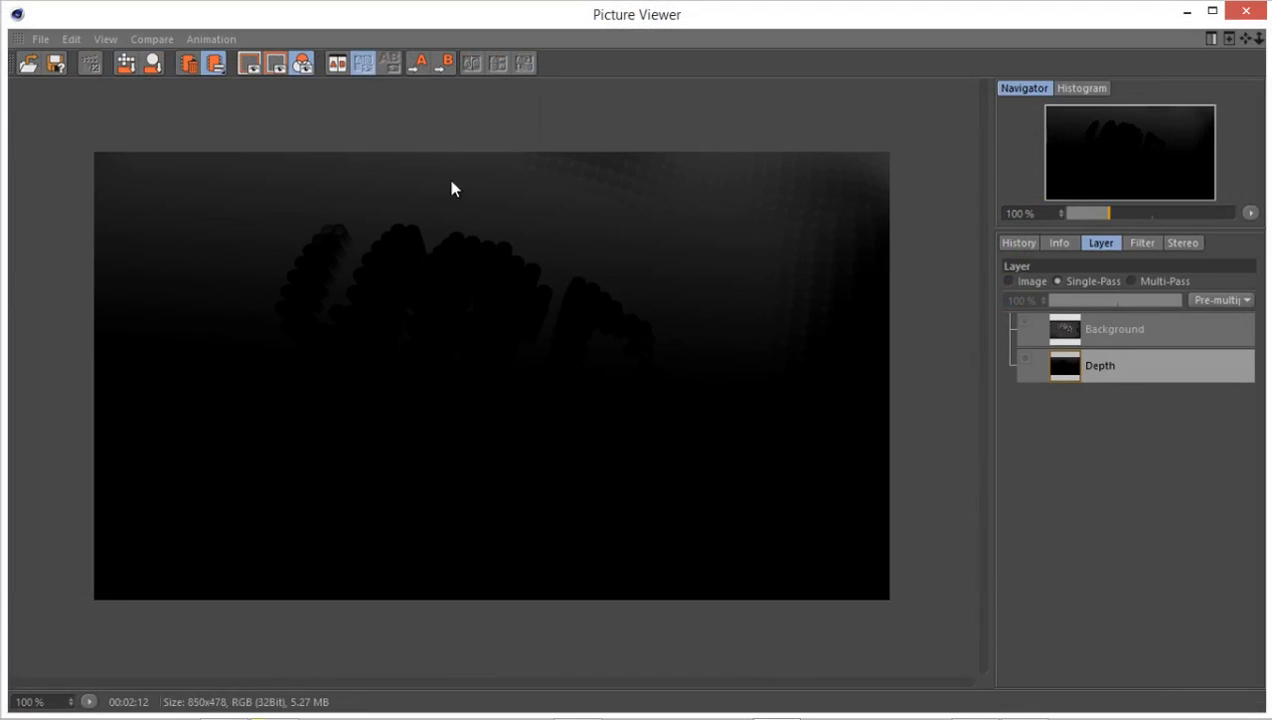
click(1243, 9)
Collapse the Camera 3 group, look through Camera 4 _ 276-335 and move the timeline to frame 277.
click(844, 171)
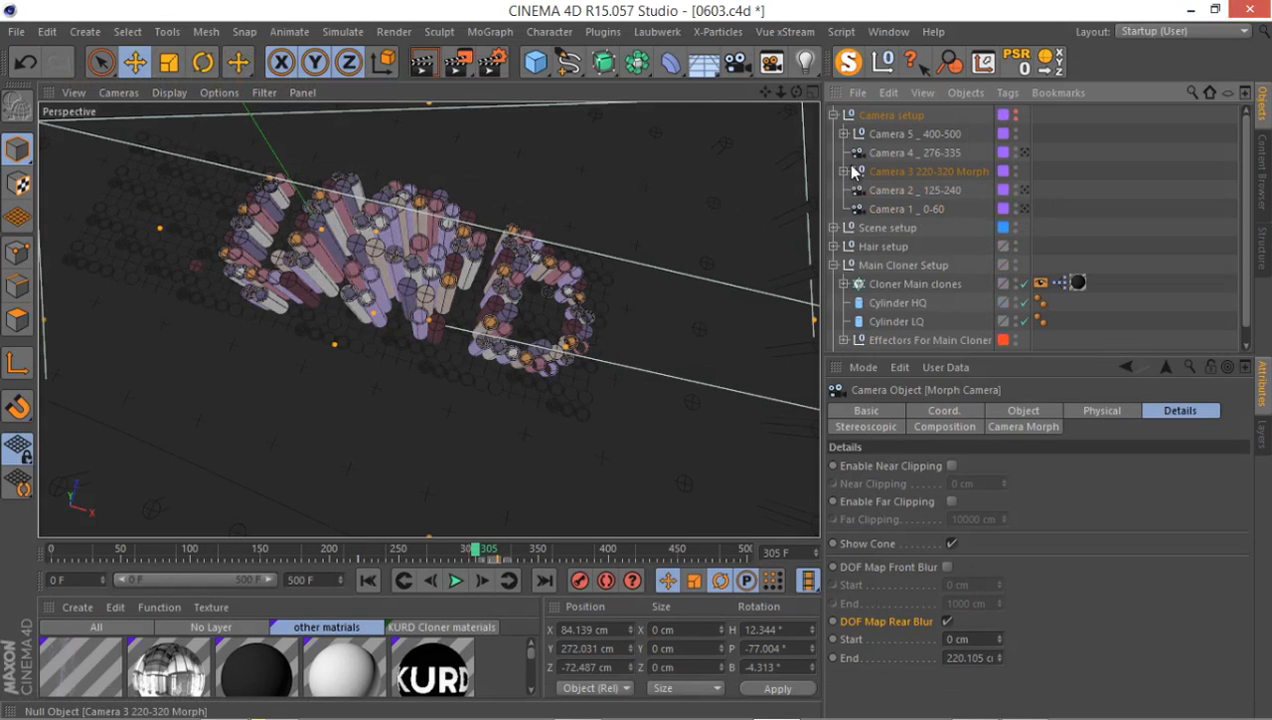
click(874, 155)
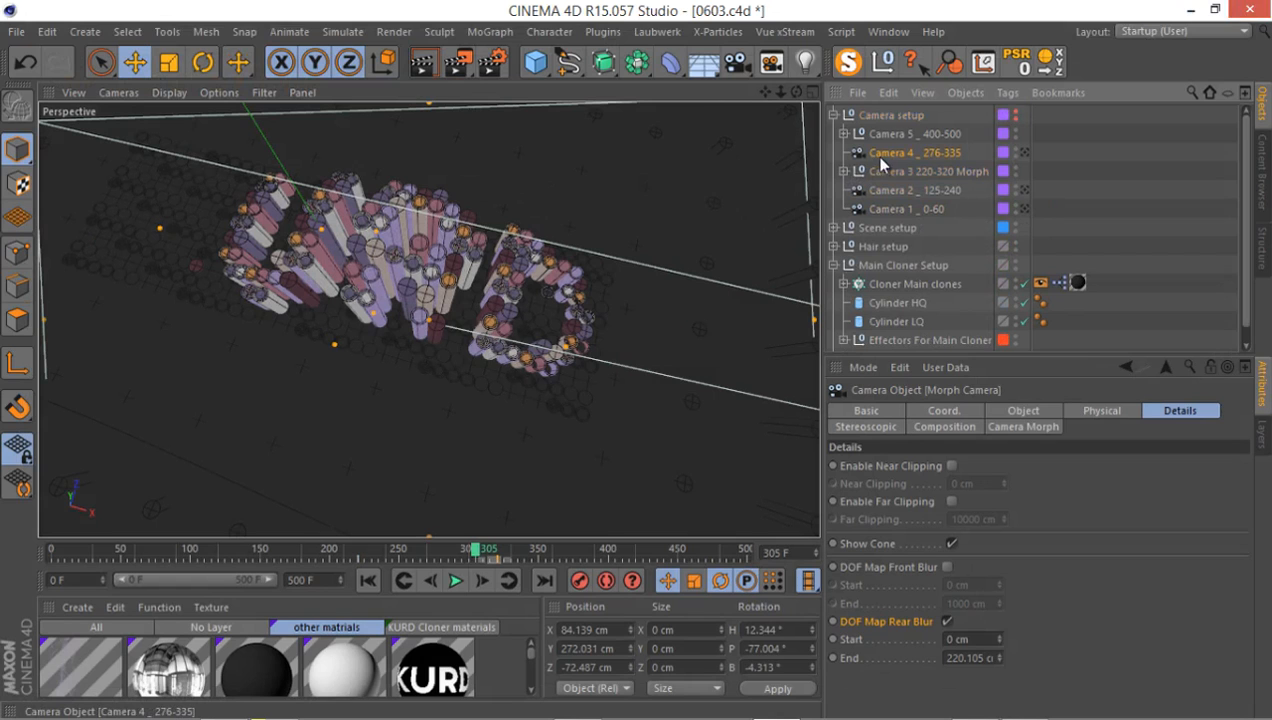
click(1023, 152)
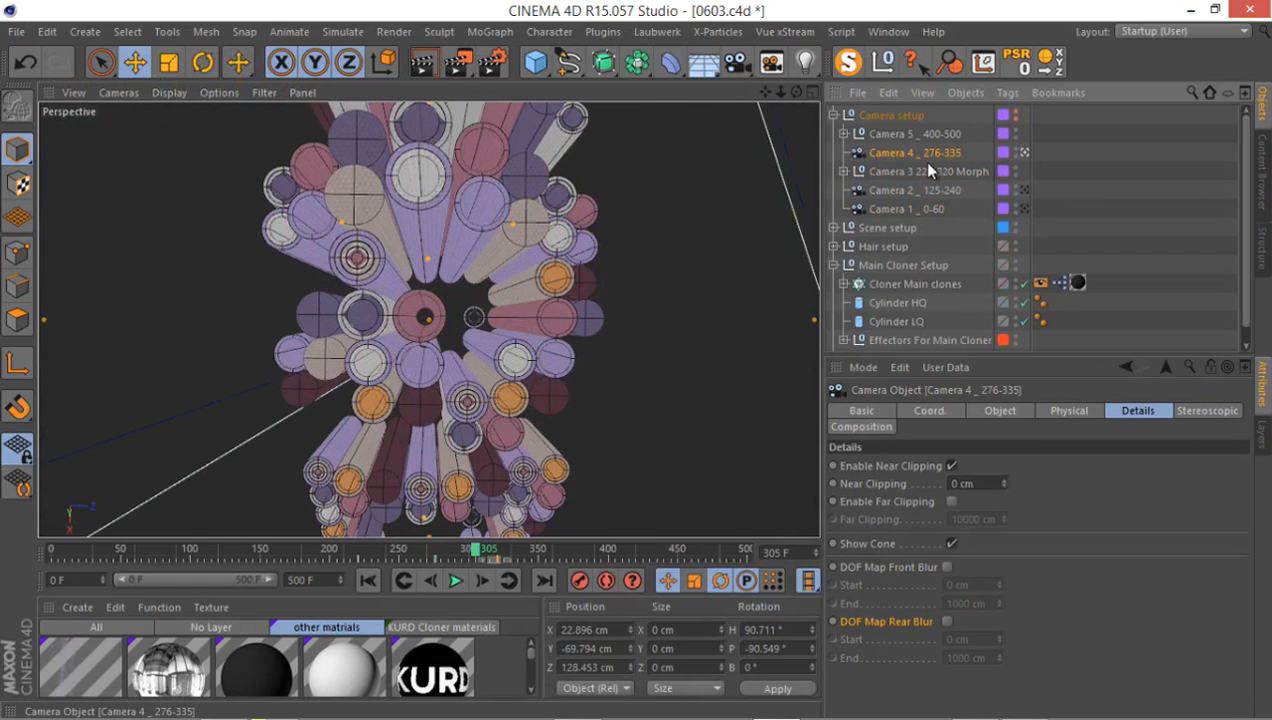
drag(488, 551, 437, 550)
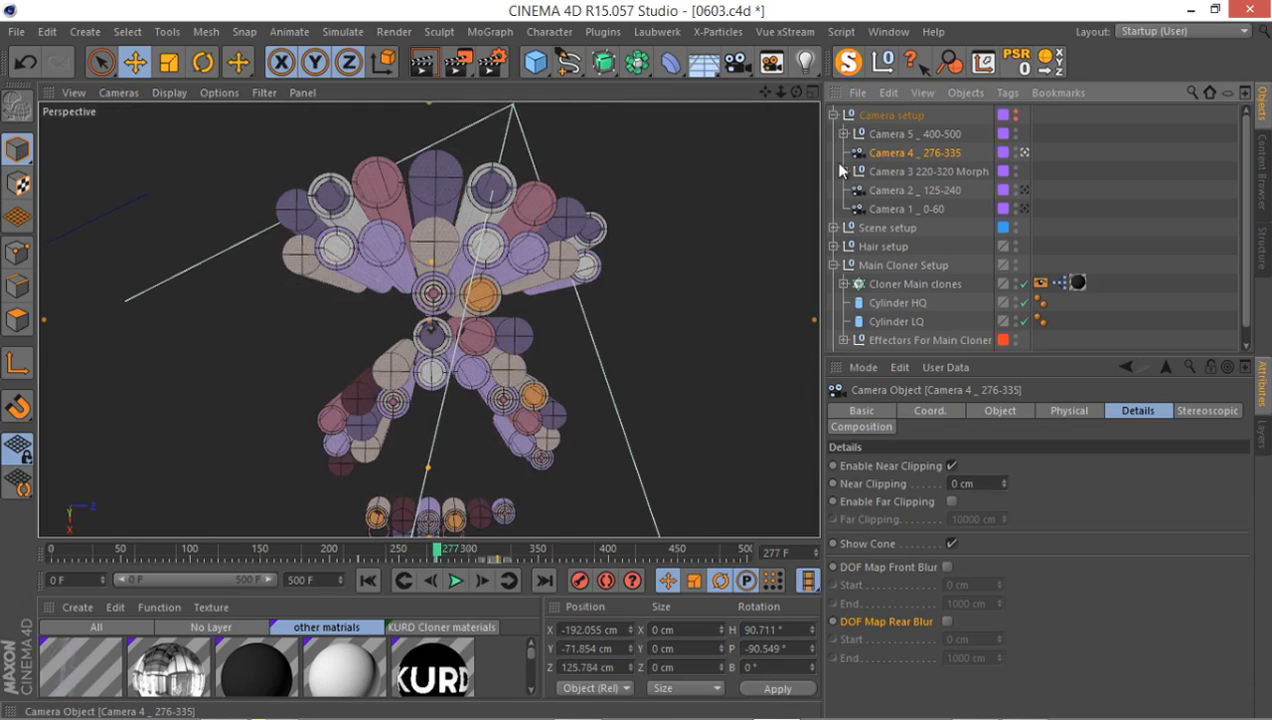
Enlarge the secondary Perspective view and switch it back to a Front view closing in on the cloned cylinders.
middle_click(590, 214)
middle_click(632, 354)
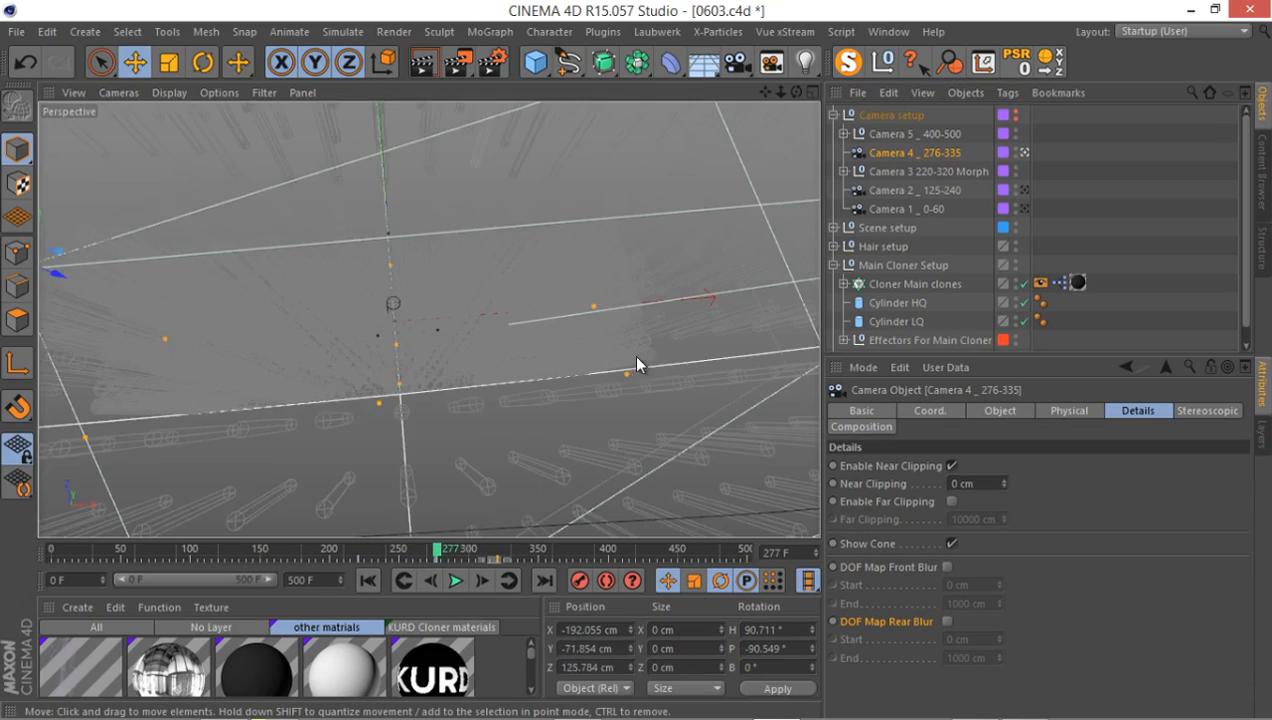
middle_click(600, 336)
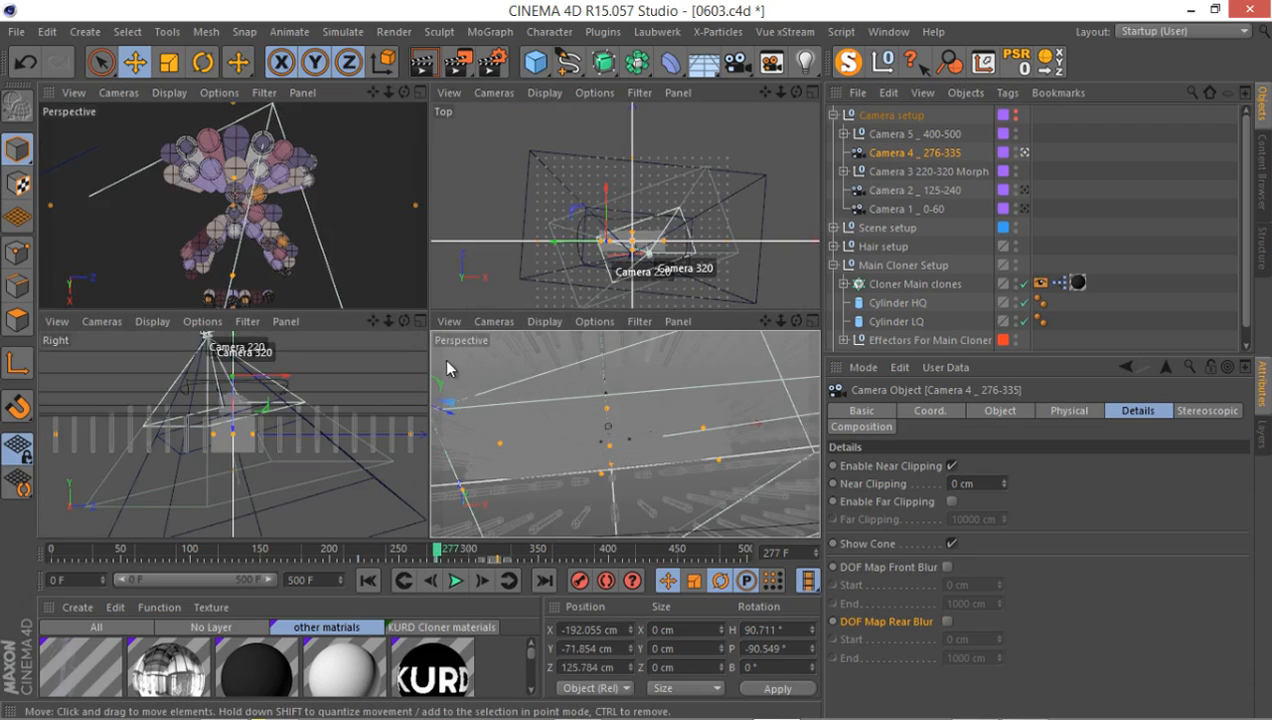
middle_click(494, 345)
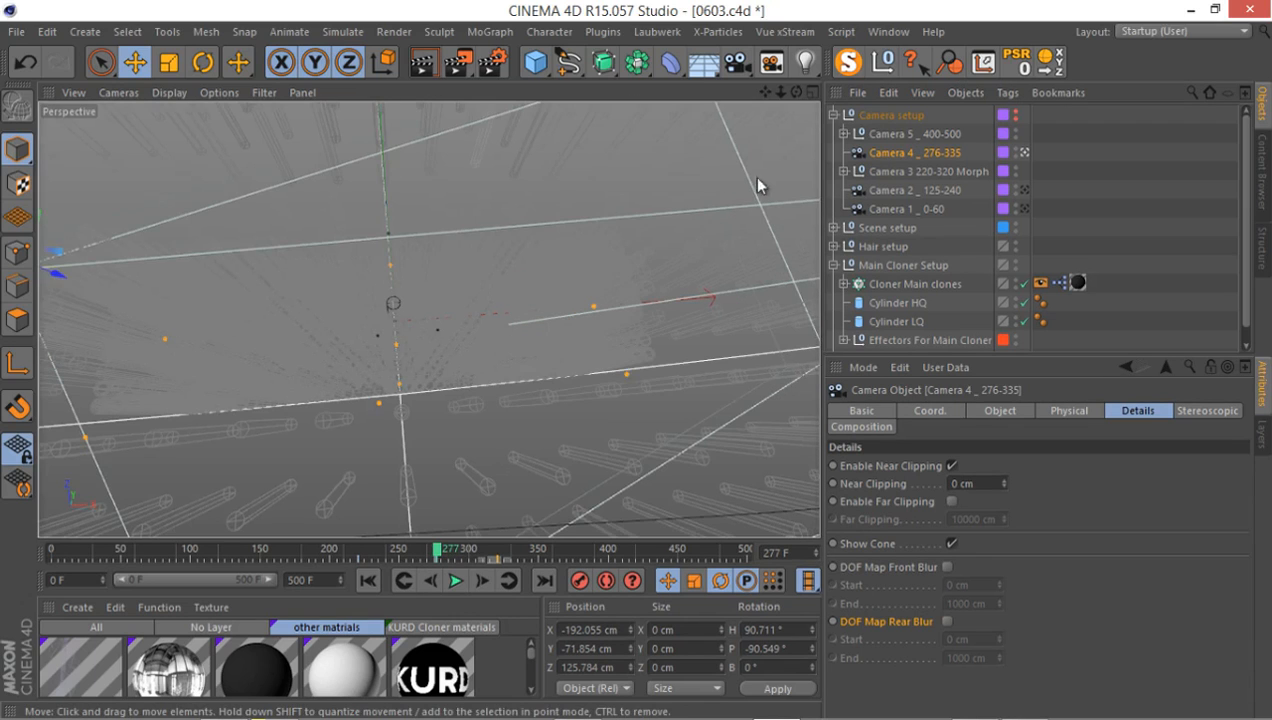
click(771, 63)
scroll(560, 240, up, 3)
key(F4)
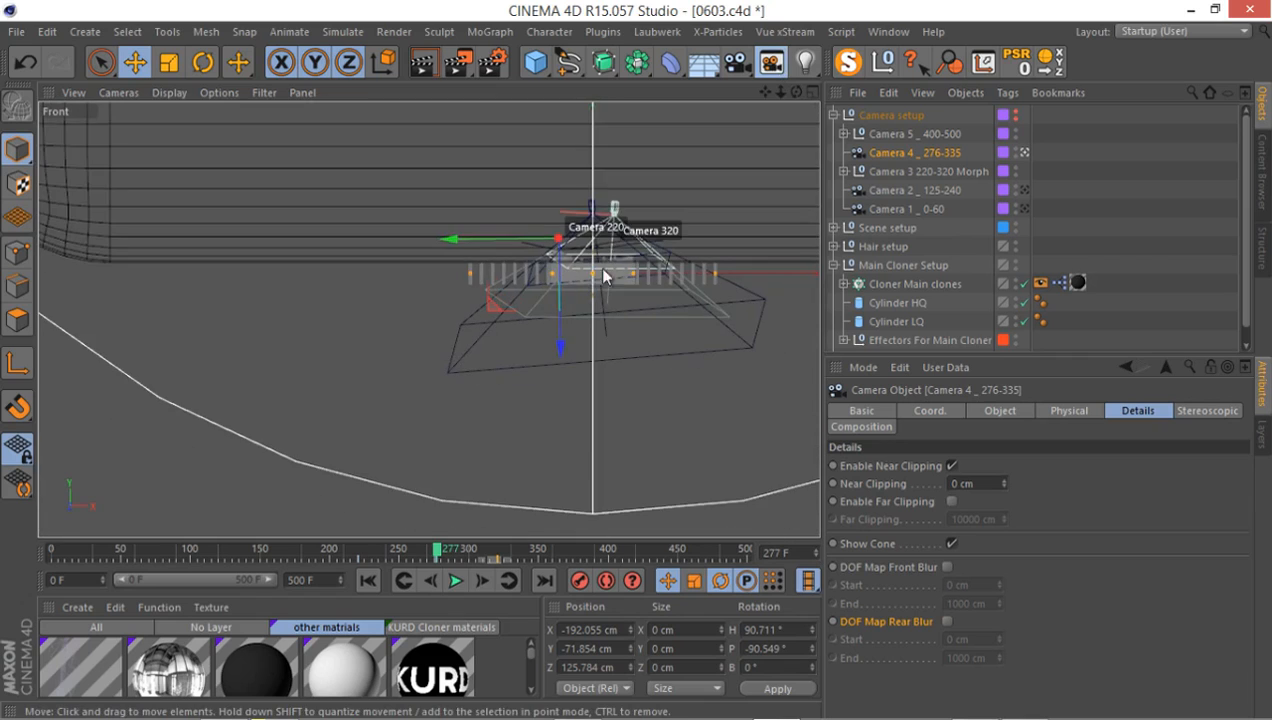
scroll(690, 270, up, 5)
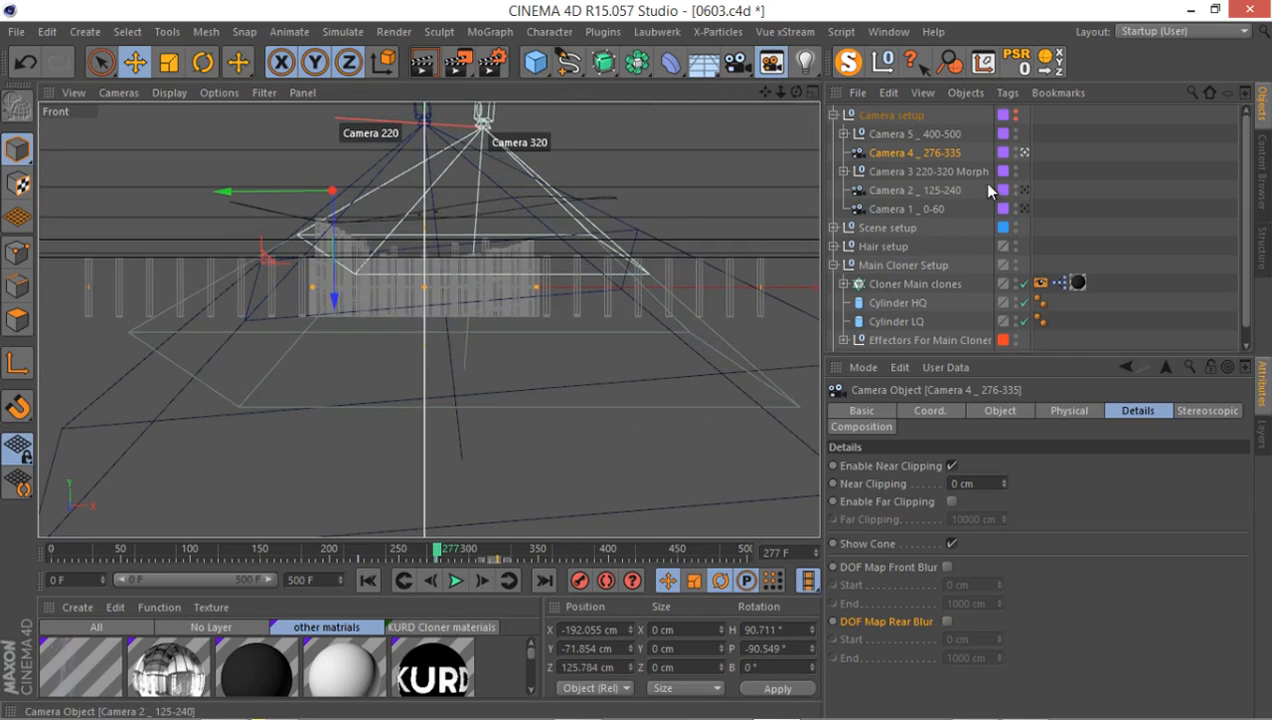
Turn off the forced editor and render visibility of Camera 320 and Morph Camera, and force Camera 4 visible instead.
click(843, 171)
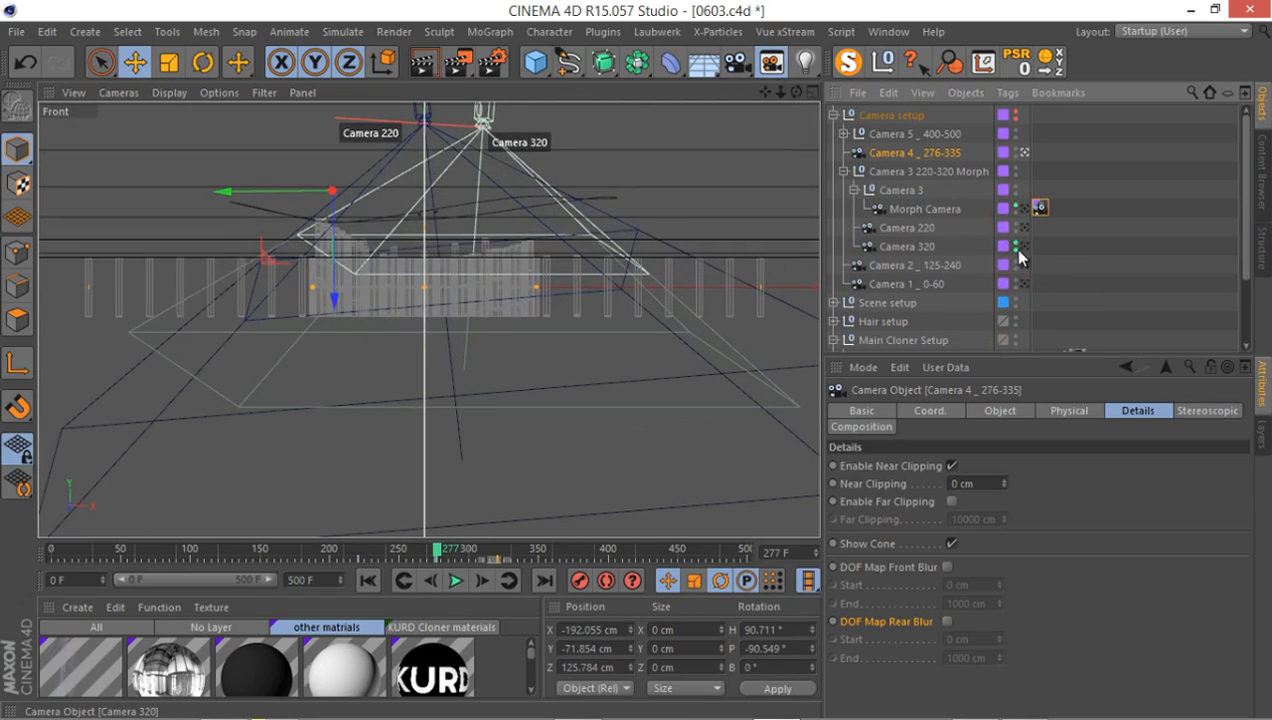
click(1016, 247)
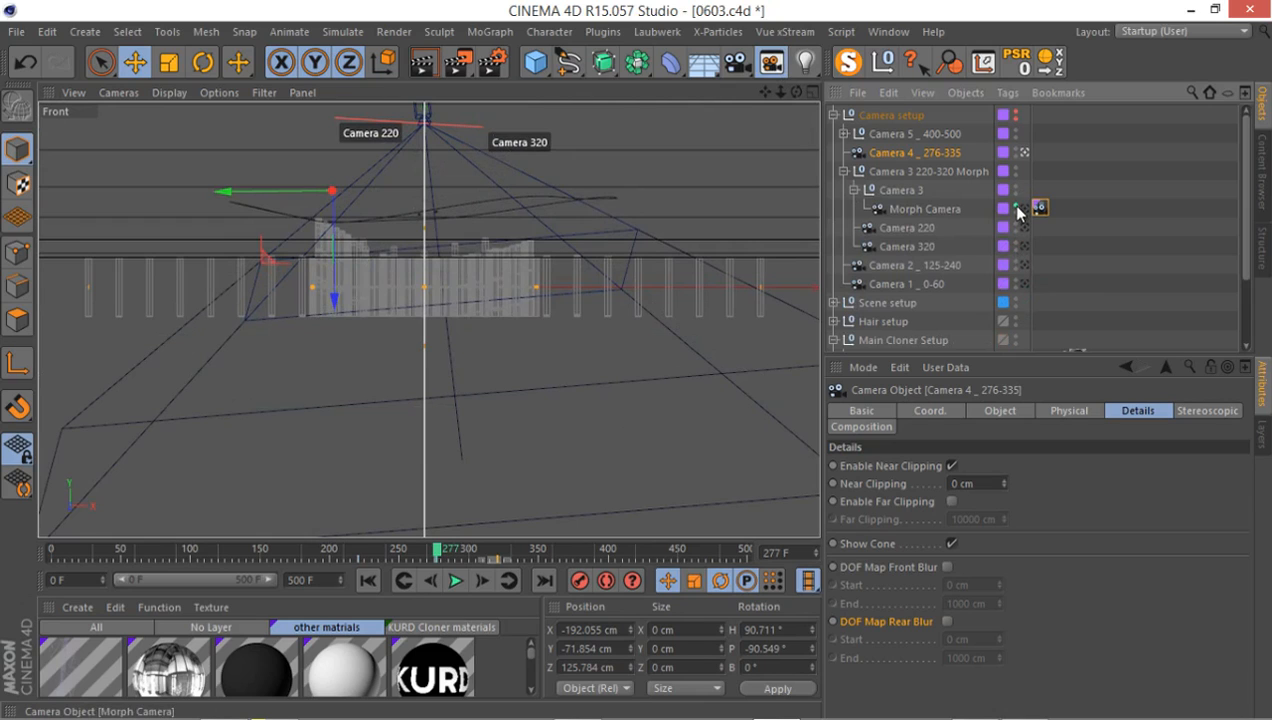
click(1017, 208)
click(843, 171)
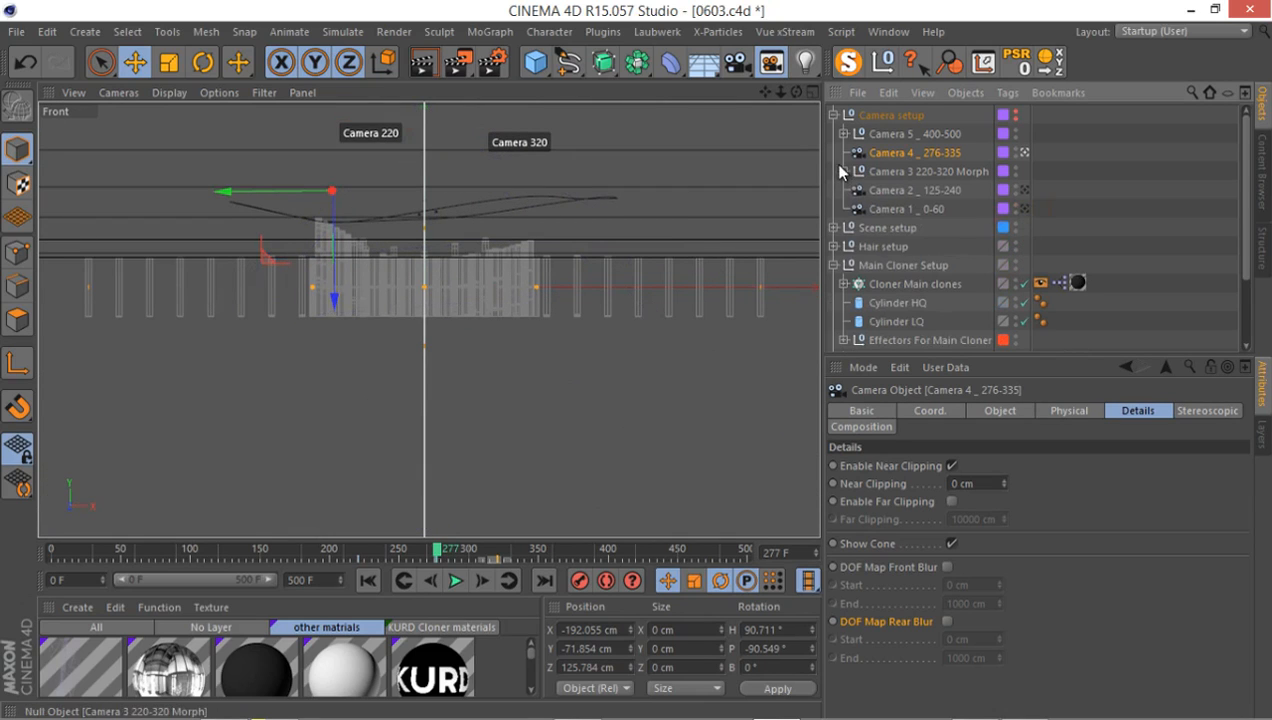
alt+click(1016, 152)
Shorten Camera 4's focus distance in the Front view so the focus plane lies just above the row of short cylinders.
mouse_move(449, 259)
alt+middle_down()
mouse_move(473, 285)
mouse_move(456, 275)
alt+middle_up()
alt+right_drag(456, 275, 445, 411)
alt+middle_drag(445, 411, 511, 254)
alt+right_drag(478, 296, 450, 384)
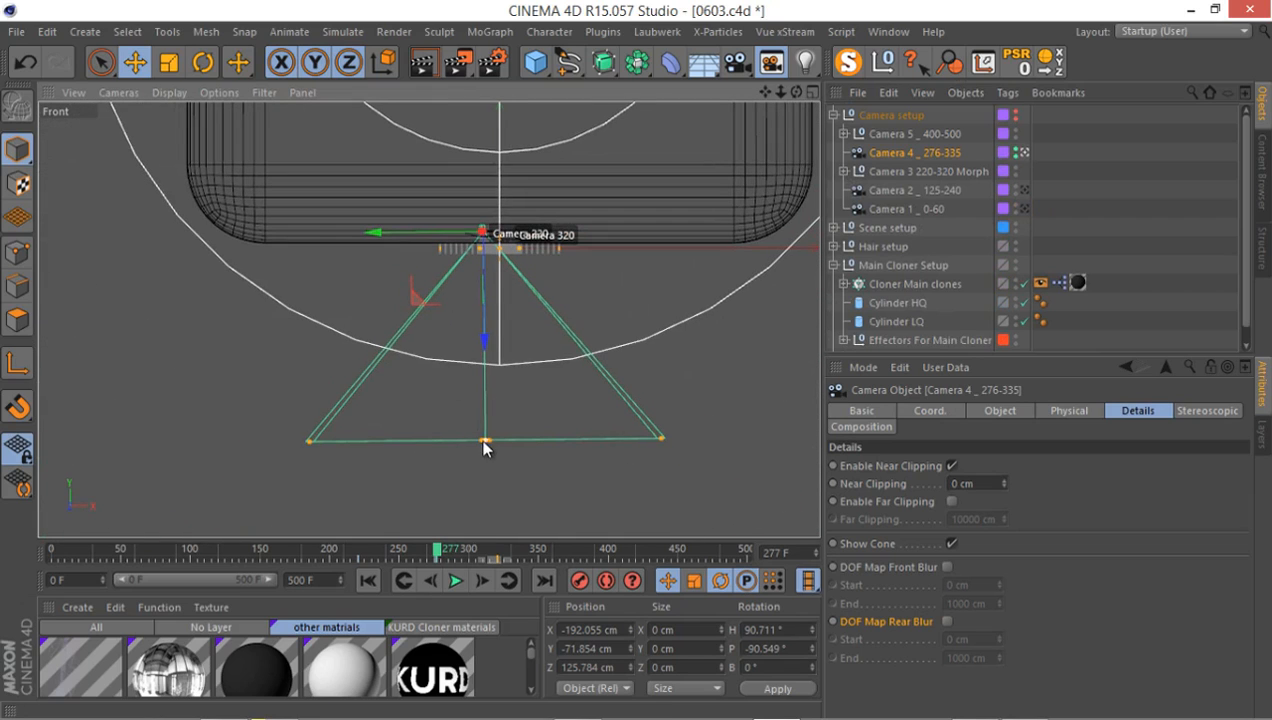
drag(486, 445, 483, 250)
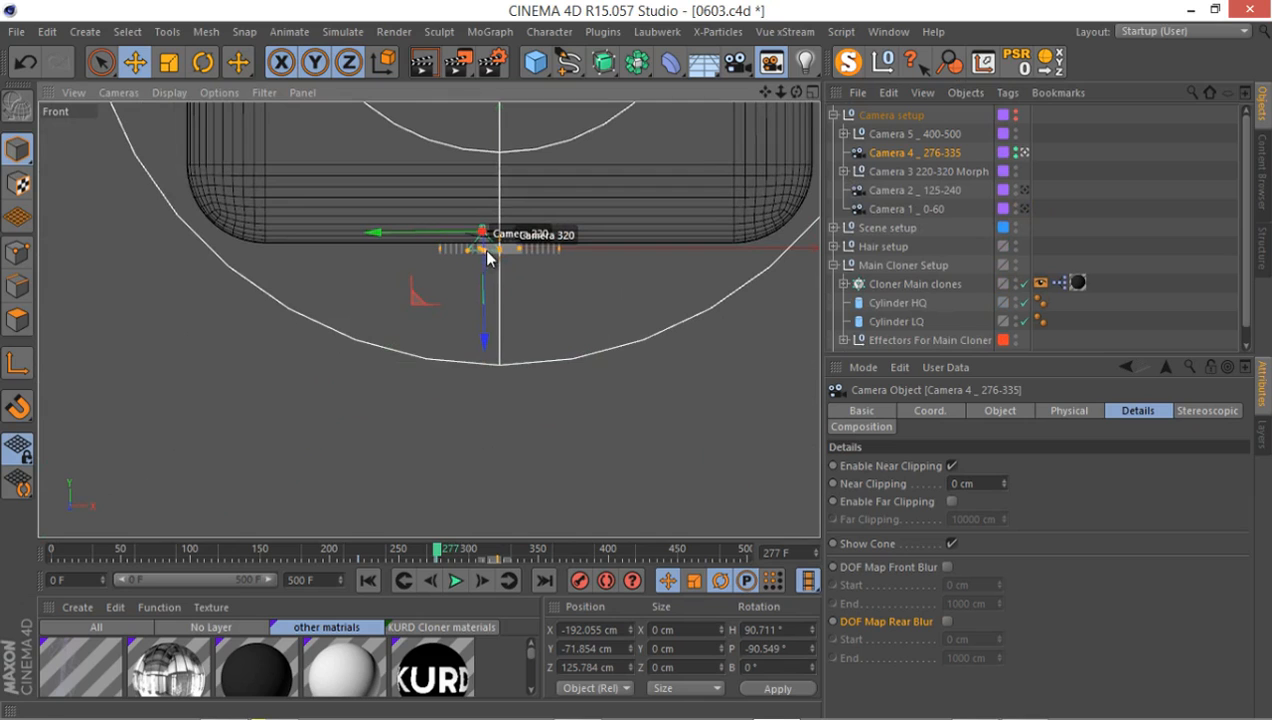
alt+right_drag(483, 250, 665, 25)
alt+middle_drag(375, 392, 474, 364)
alt+right_drag(472, 368, 512, 305)
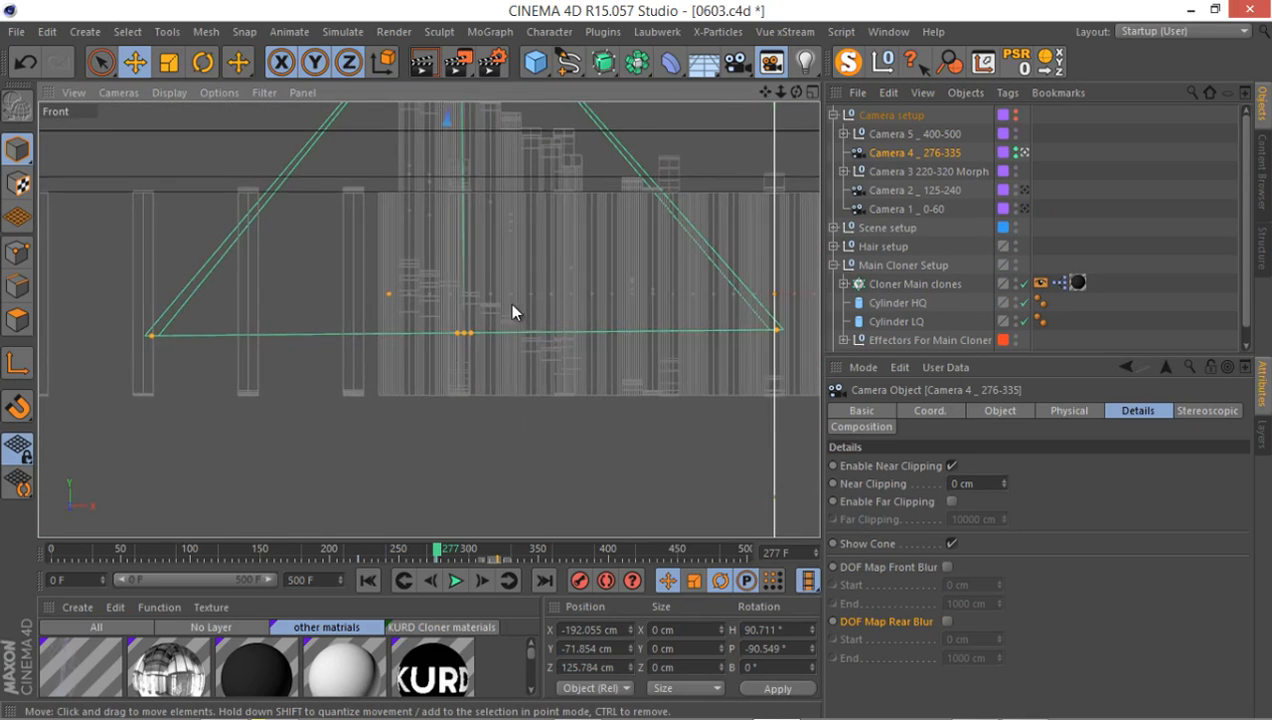
alt+middle_drag(462, 328, 497, 454)
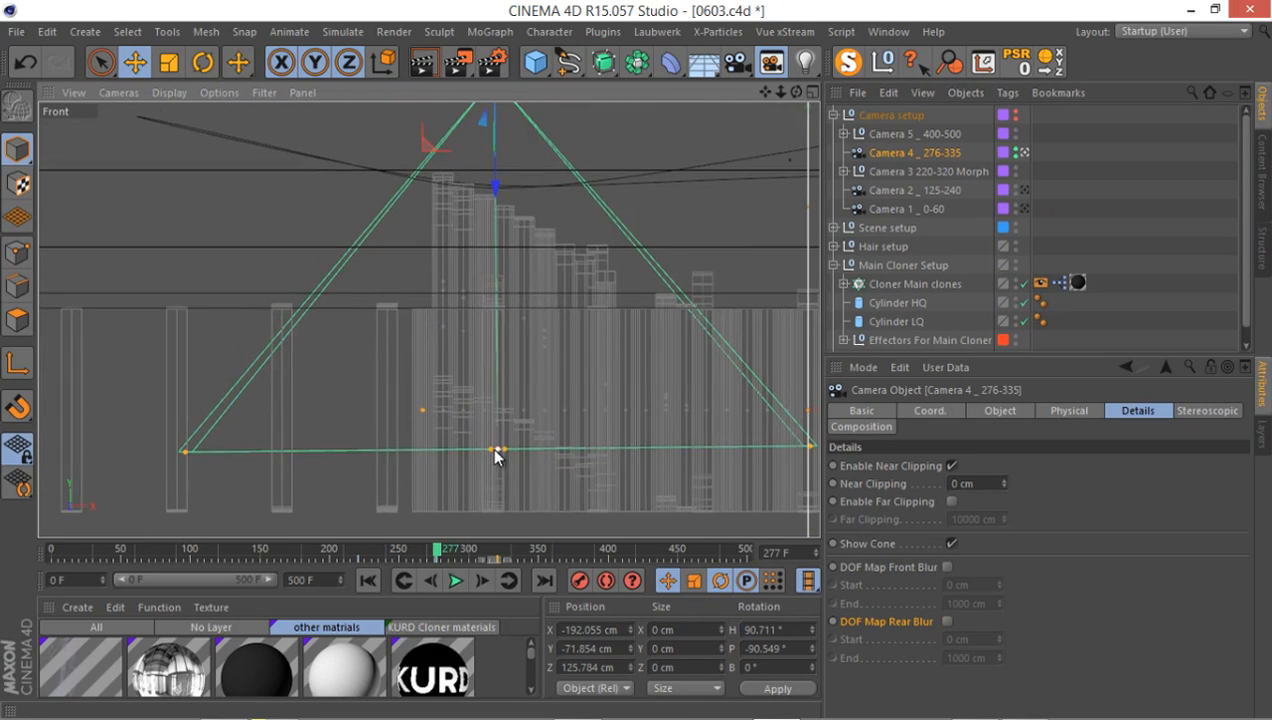
drag(495, 449, 487, 254)
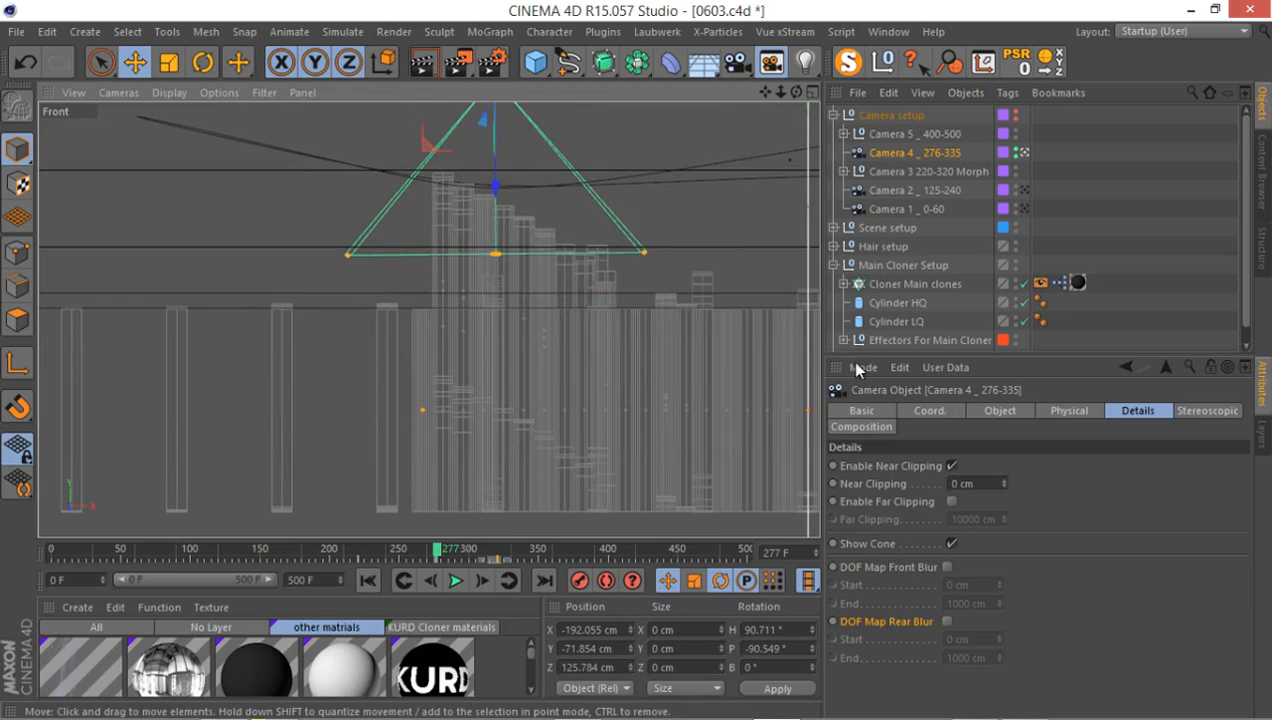
Enable DOF Map Rear Blur for Camera 4 and shorten its end distance to about 121 cm, near the cylinders' base.
click(947, 621)
scroll(545, 275, down, 5)
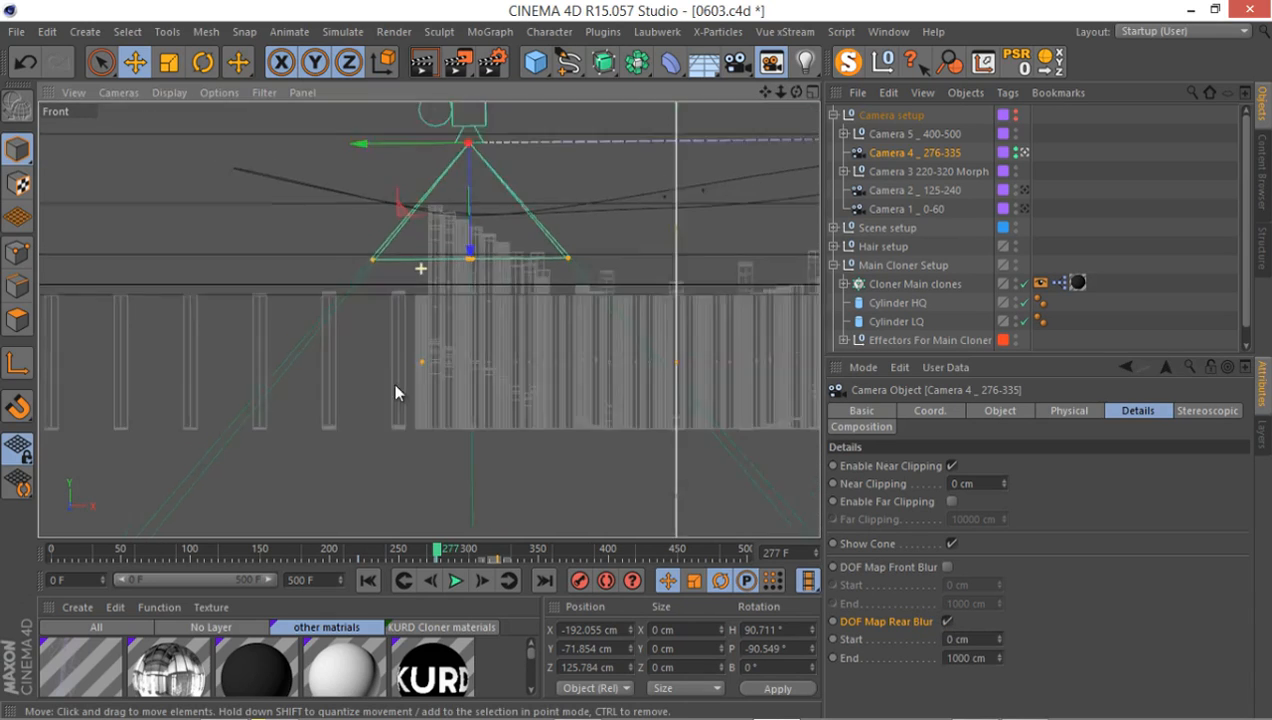
scroll(440, 410, down, 2)
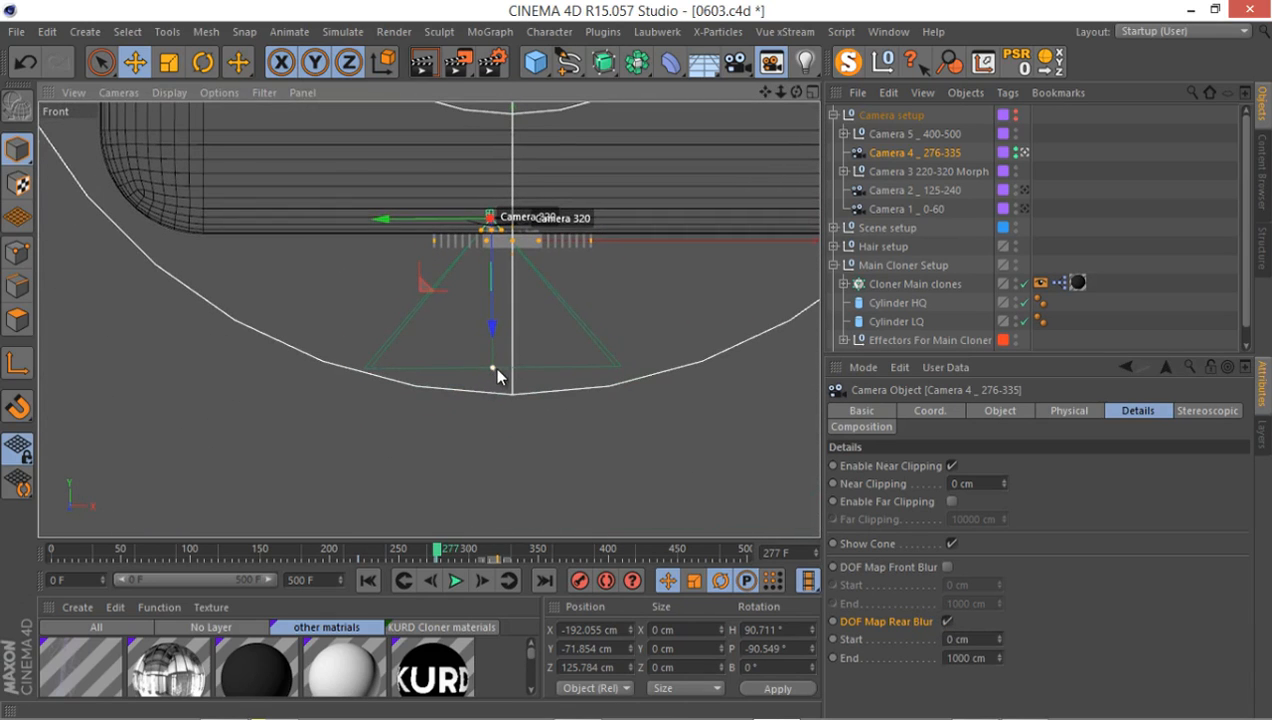
drag(499, 262, 491, 250)
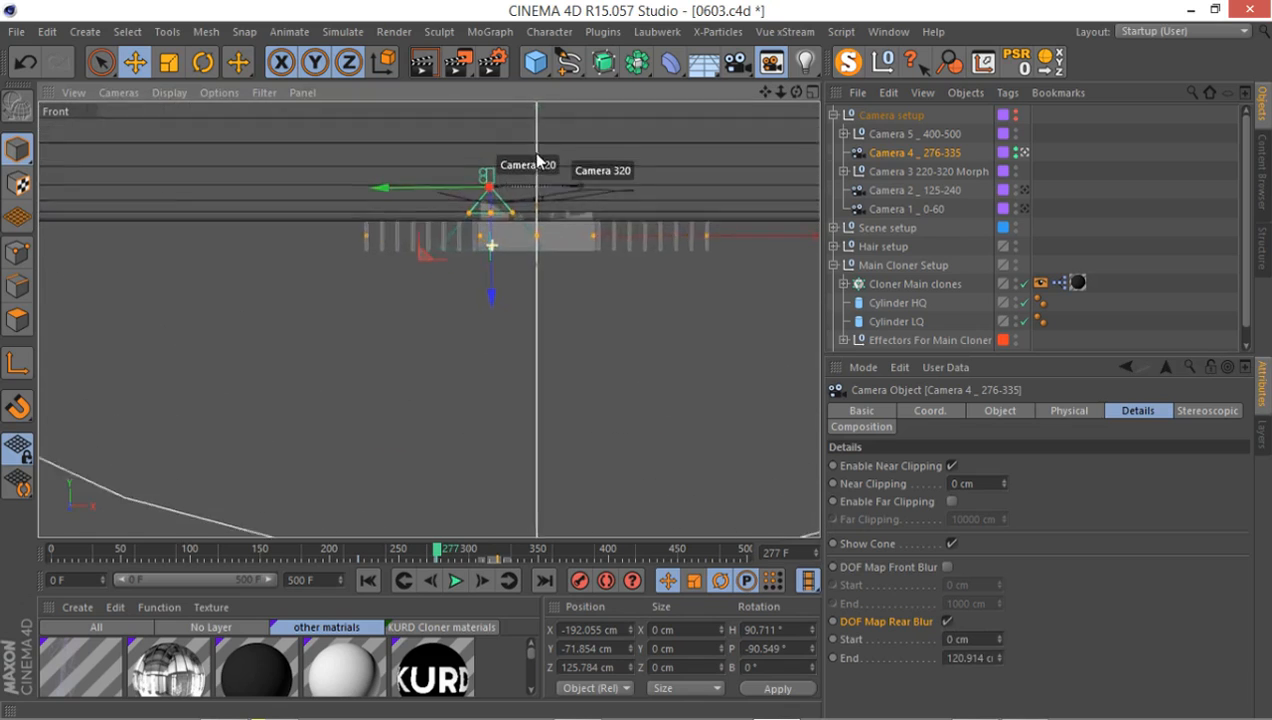
Shorten Camera 4's rear blur end distance to about 45 cm, just below the tops of the short cylinders.
scroll(570, 210, up, 4)
scroll(600, 262, up, 3)
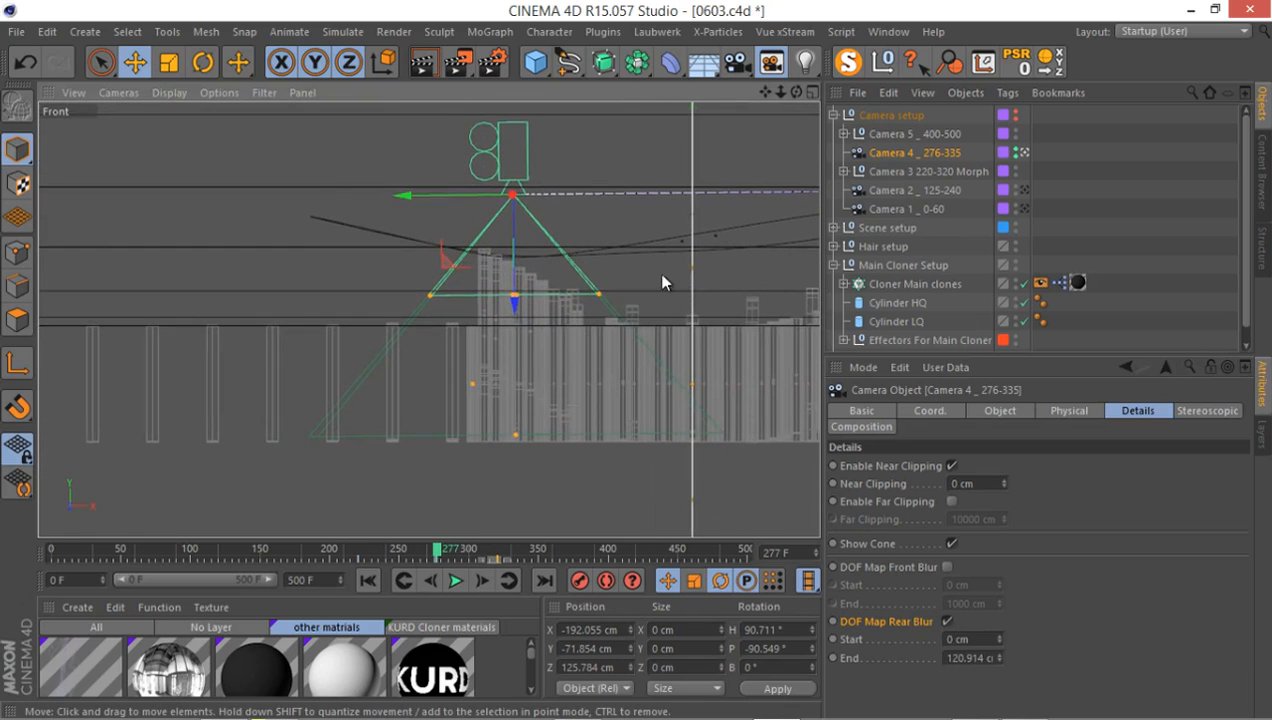
drag(511, 437, 521, 366)
key(ctrl+z)
drag(529, 380, 531, 350)
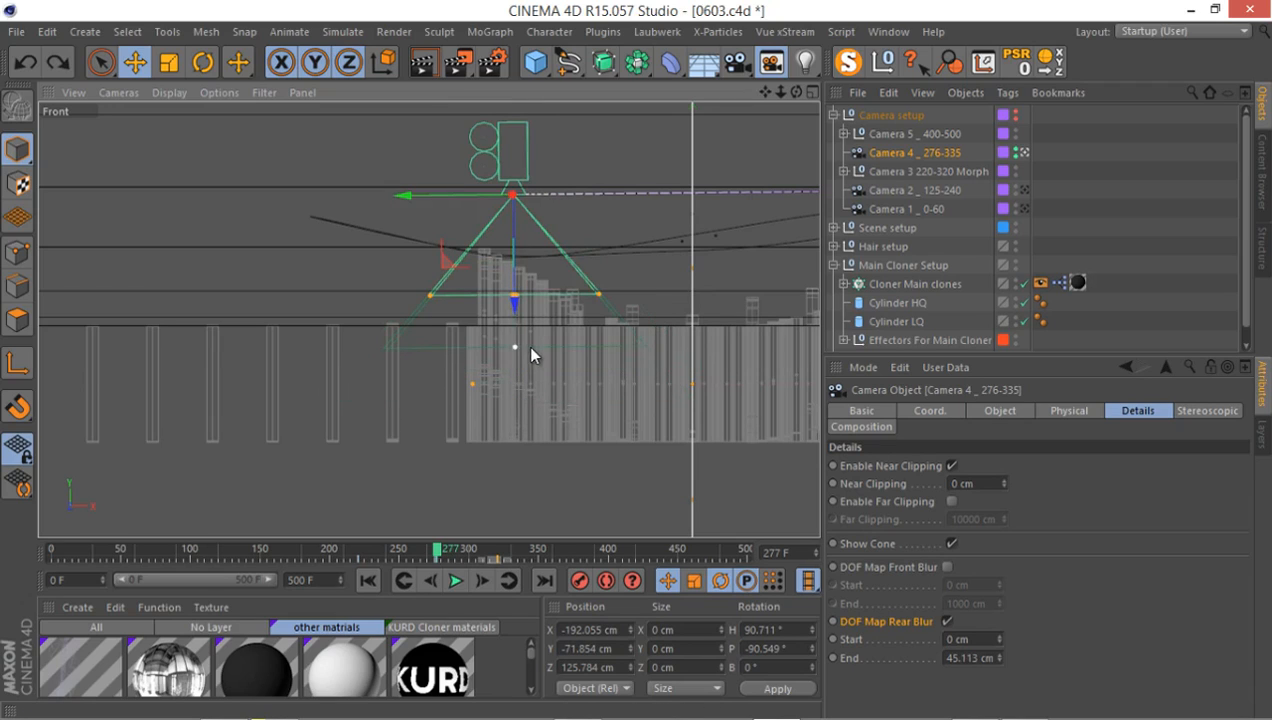
Lengthen Camera 4's DOF Map Rear Blur end distance to about 97 cm and return to the Perspective view.
drag(527, 445, 527, 448)
middle_click(440, 292)
middle_click(311, 191)
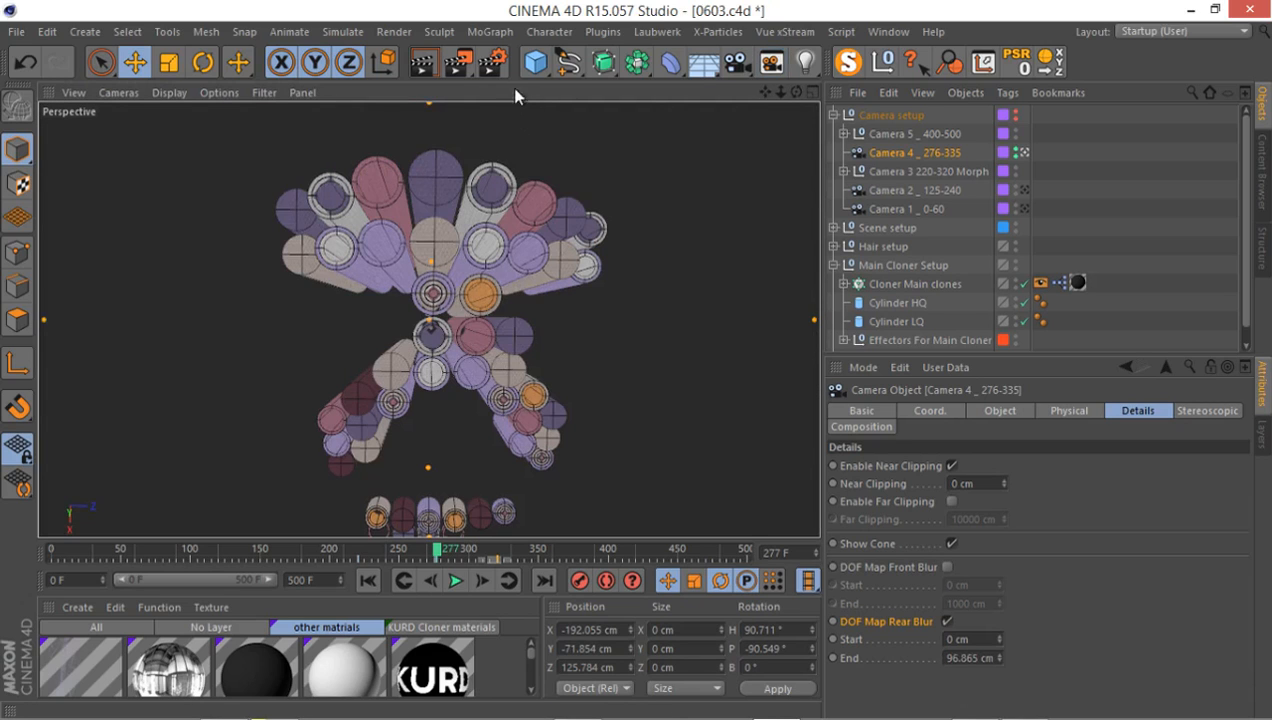
Render frame 277 through Camera 4 and compare its Depth pass with the full image in the Picture Viewer.
click(466, 64)
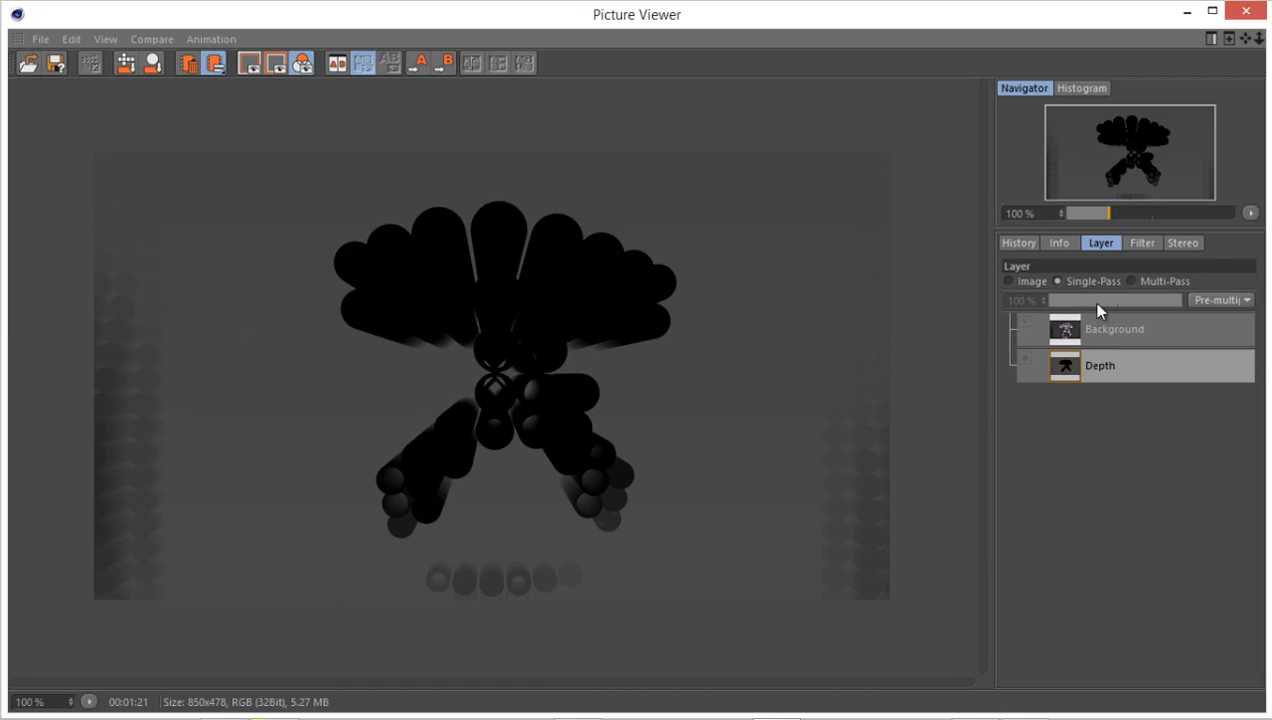
click(1014, 283)
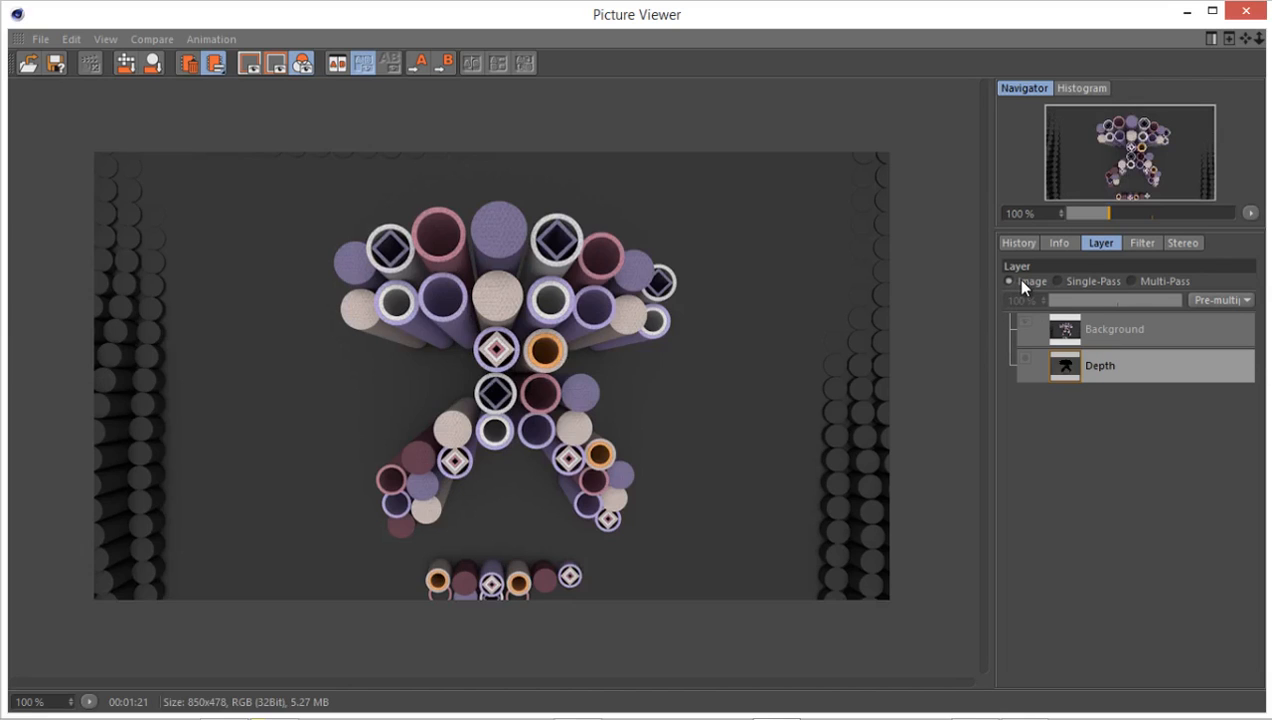
click(1055, 282)
click(1231, 12)
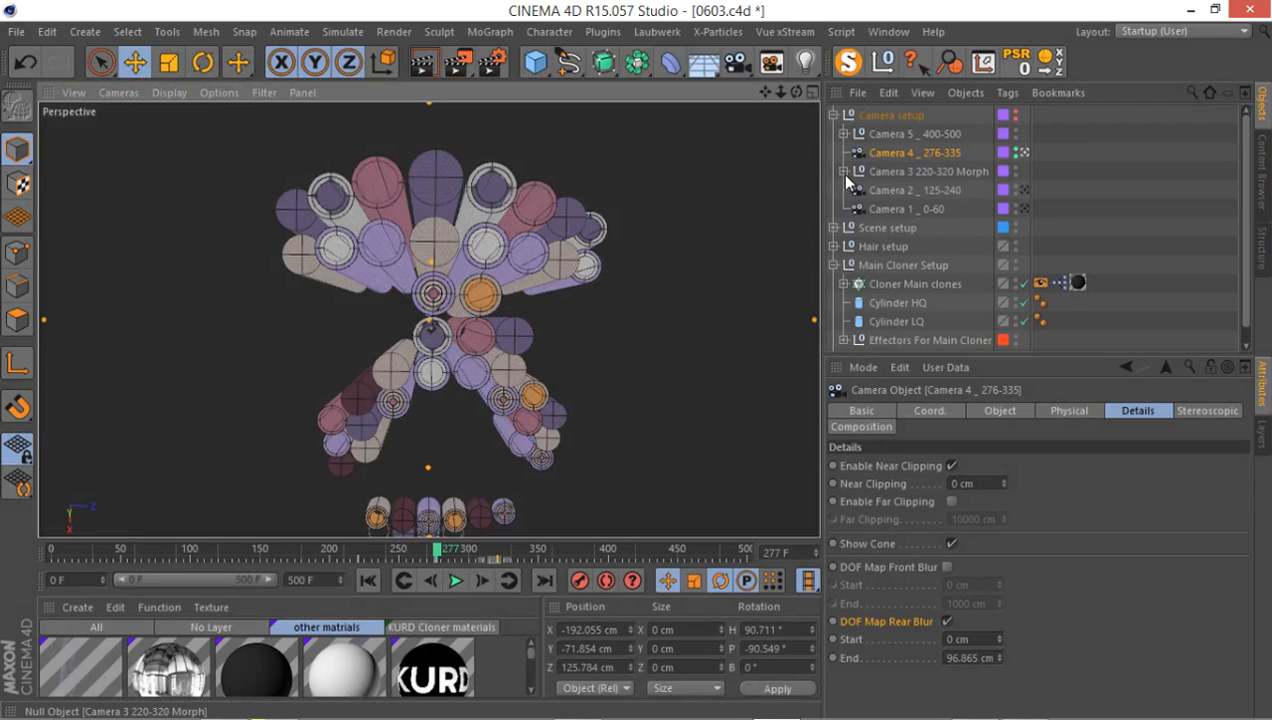
Look through Camera 5's Morph Camera and scrub the timeline forward to frame 481.
click(843, 172)
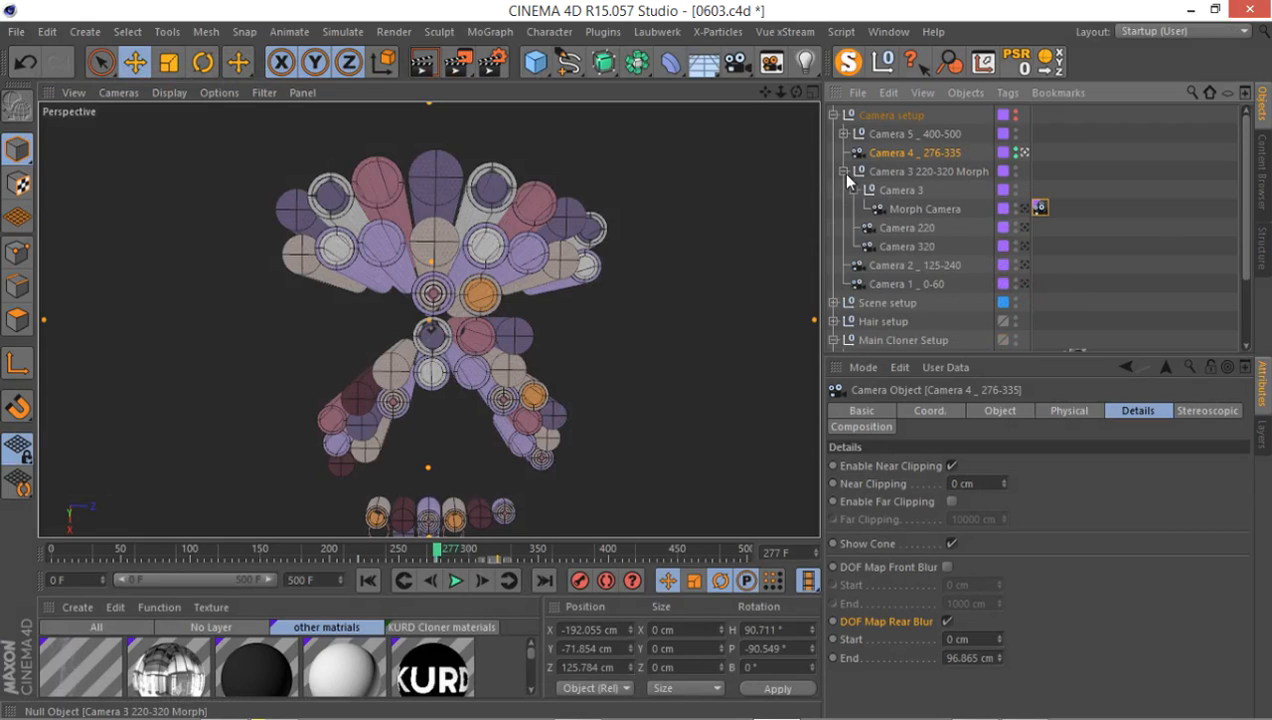
click(843, 172)
click(843, 134)
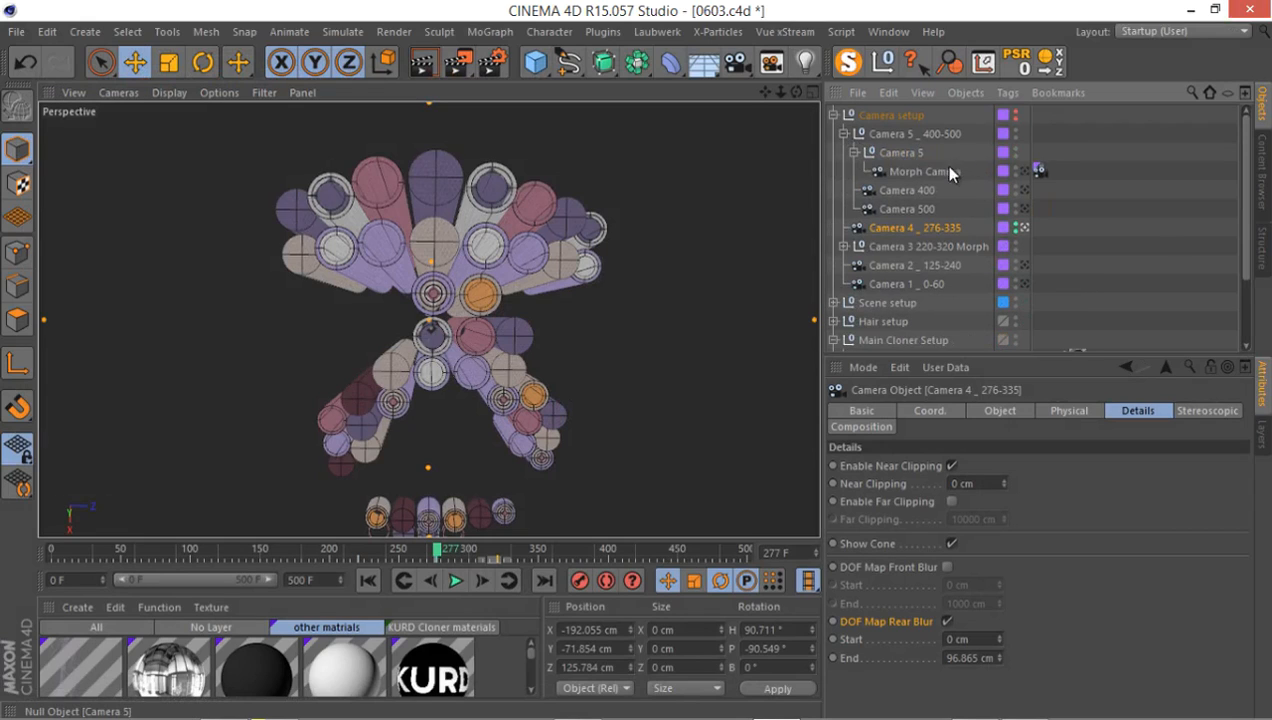
click(1024, 172)
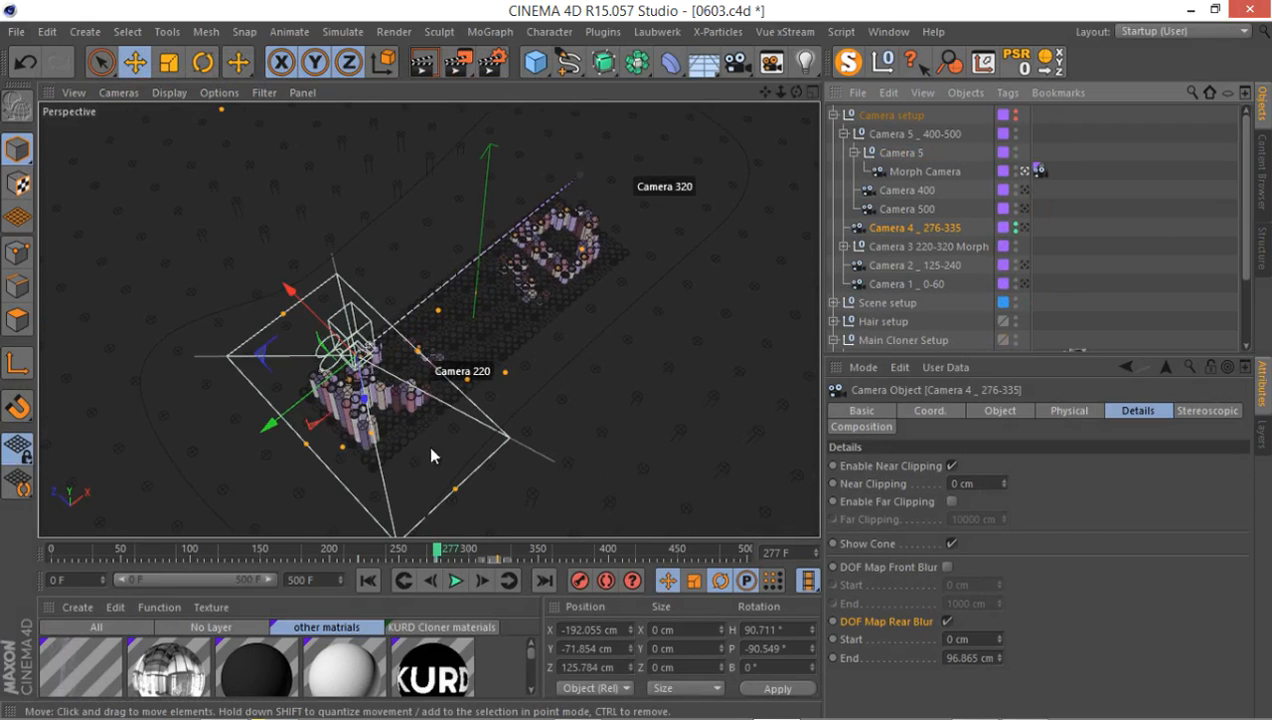
drag(437, 552, 557, 552)
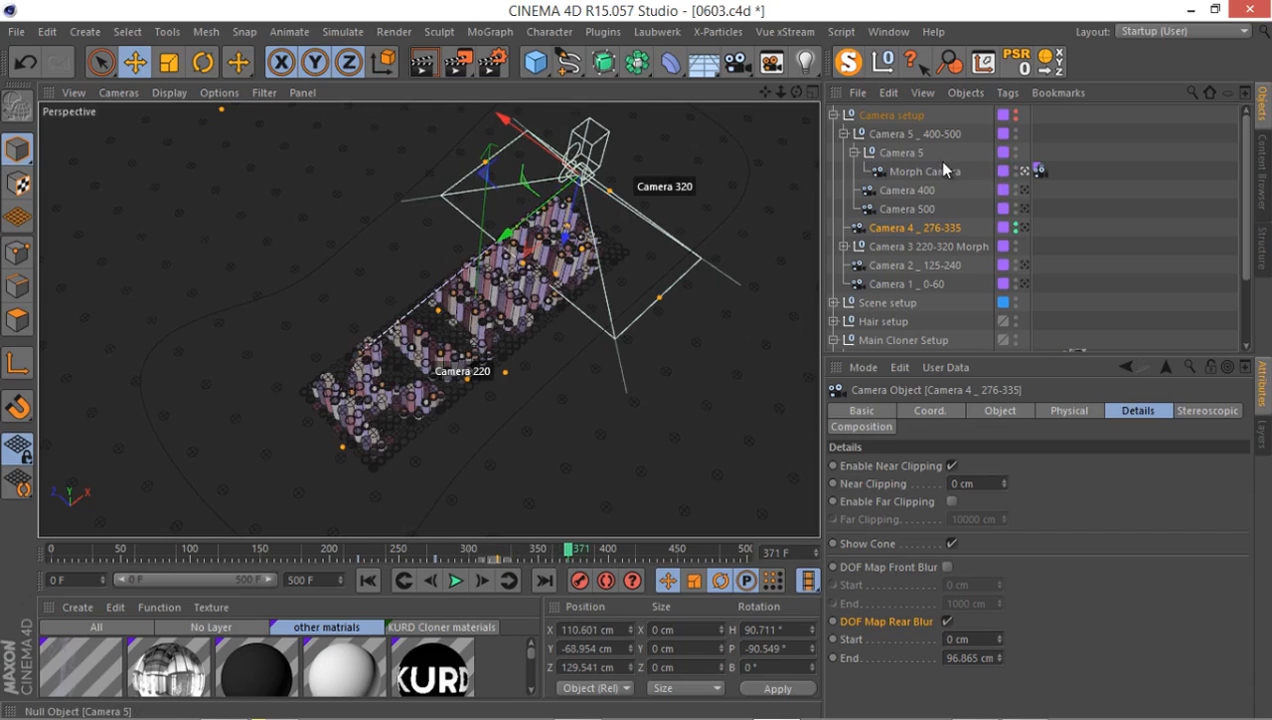
drag(607, 553, 721, 556)
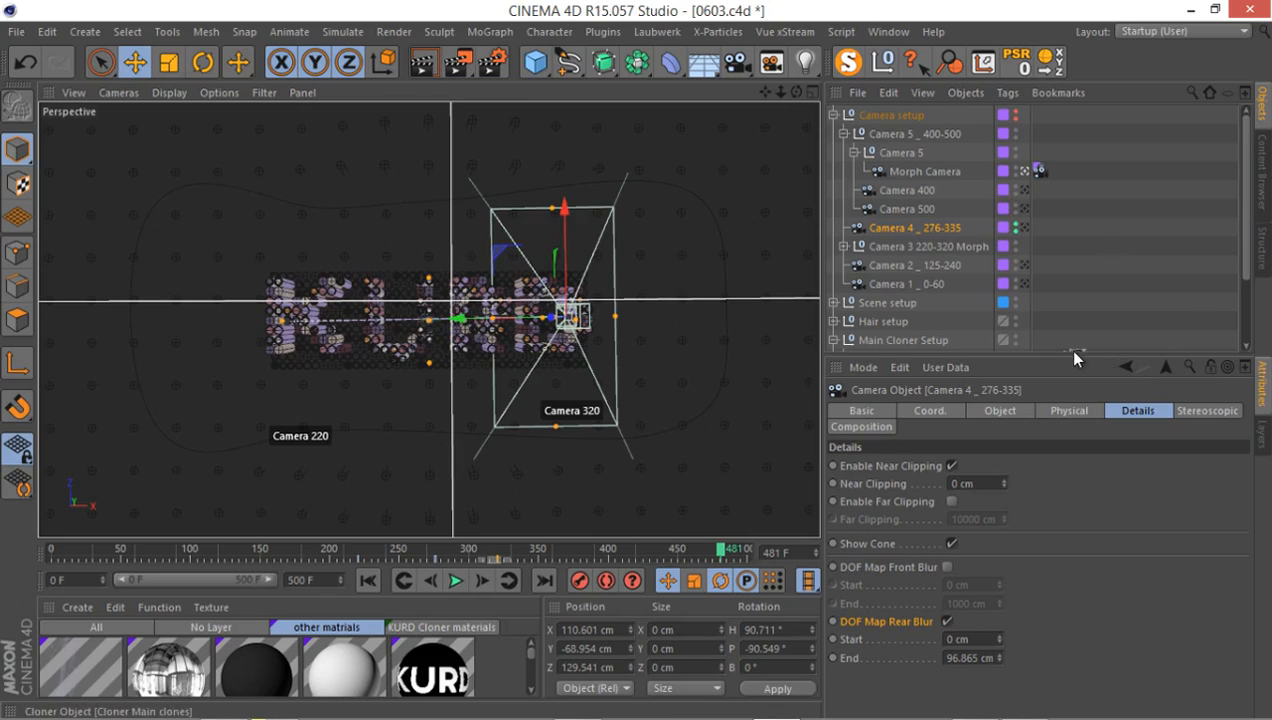
Collapse the camera and main cloner groups and add a Compositing tag to the Studio object in Scene setup.
drag(1046, 428, 1046, 706)
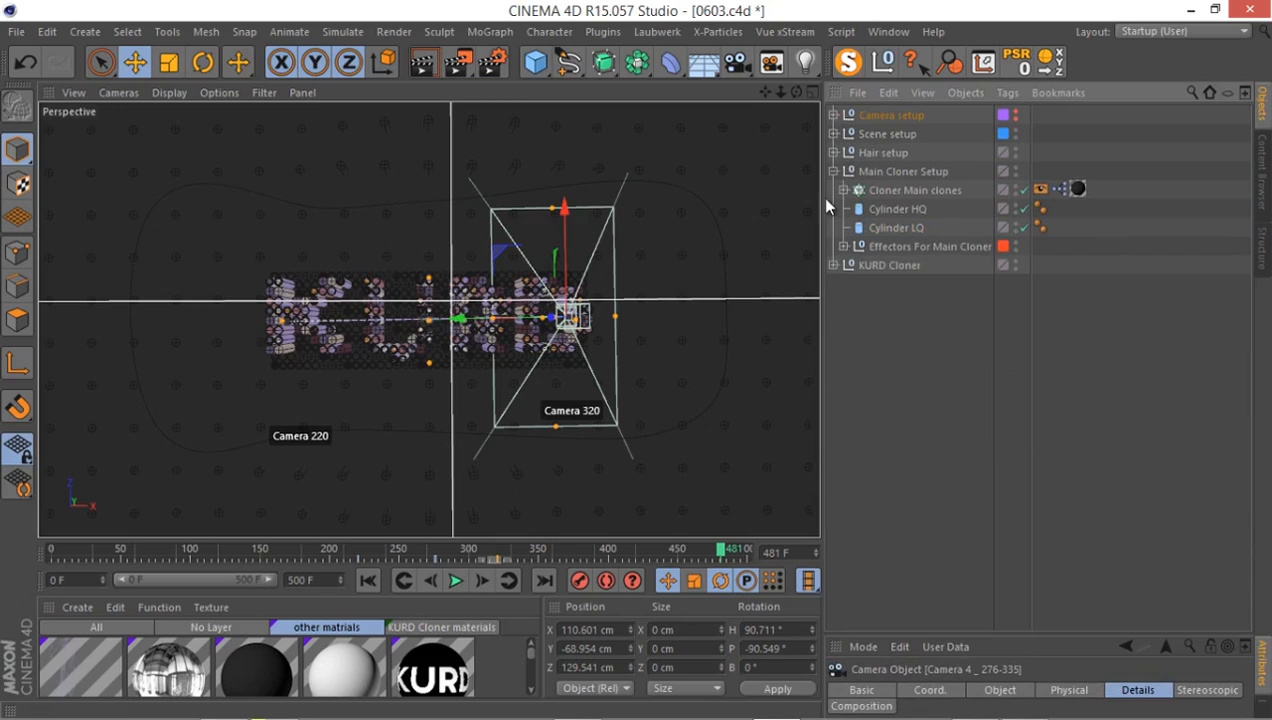
click(831, 179)
click(834, 171)
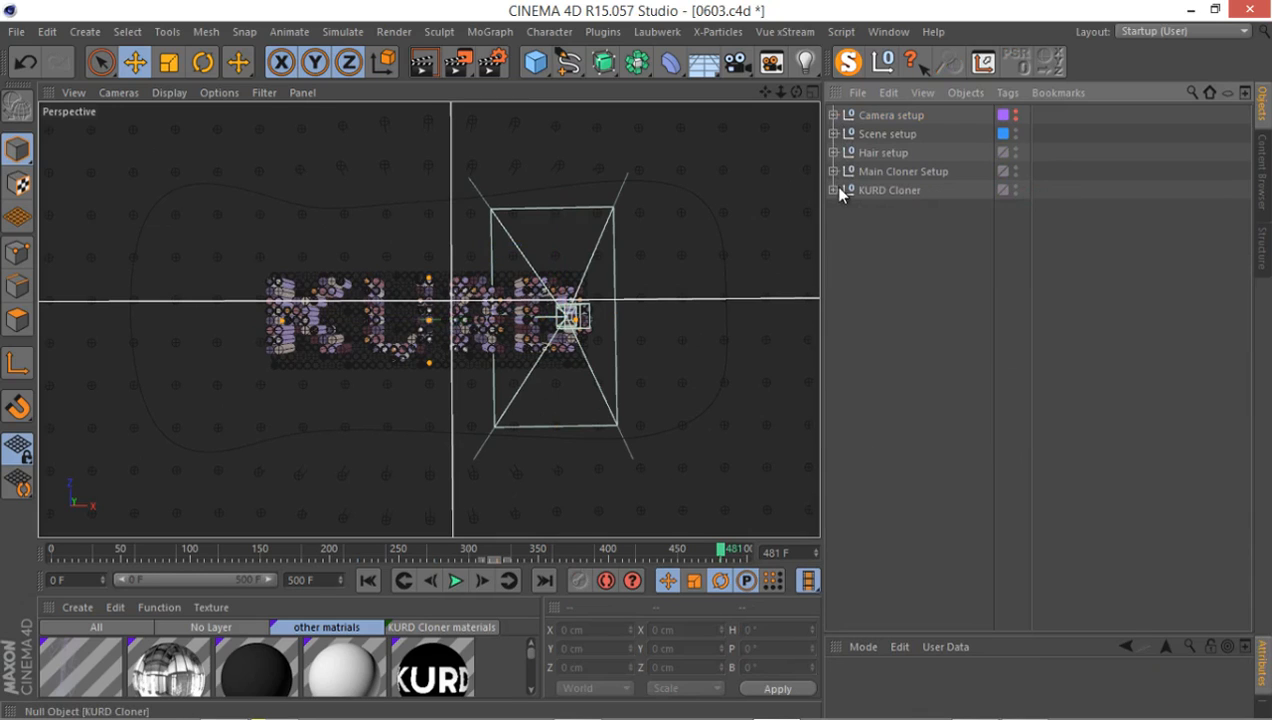
click(832, 134)
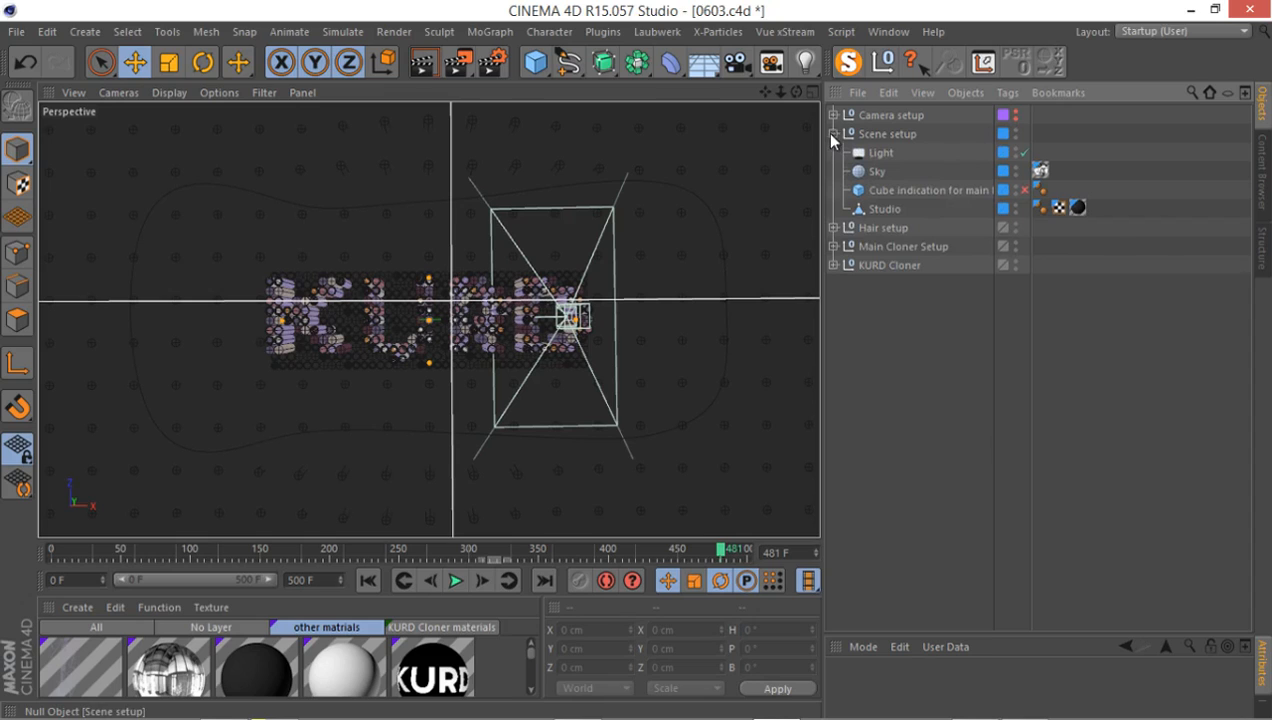
click(872, 211)
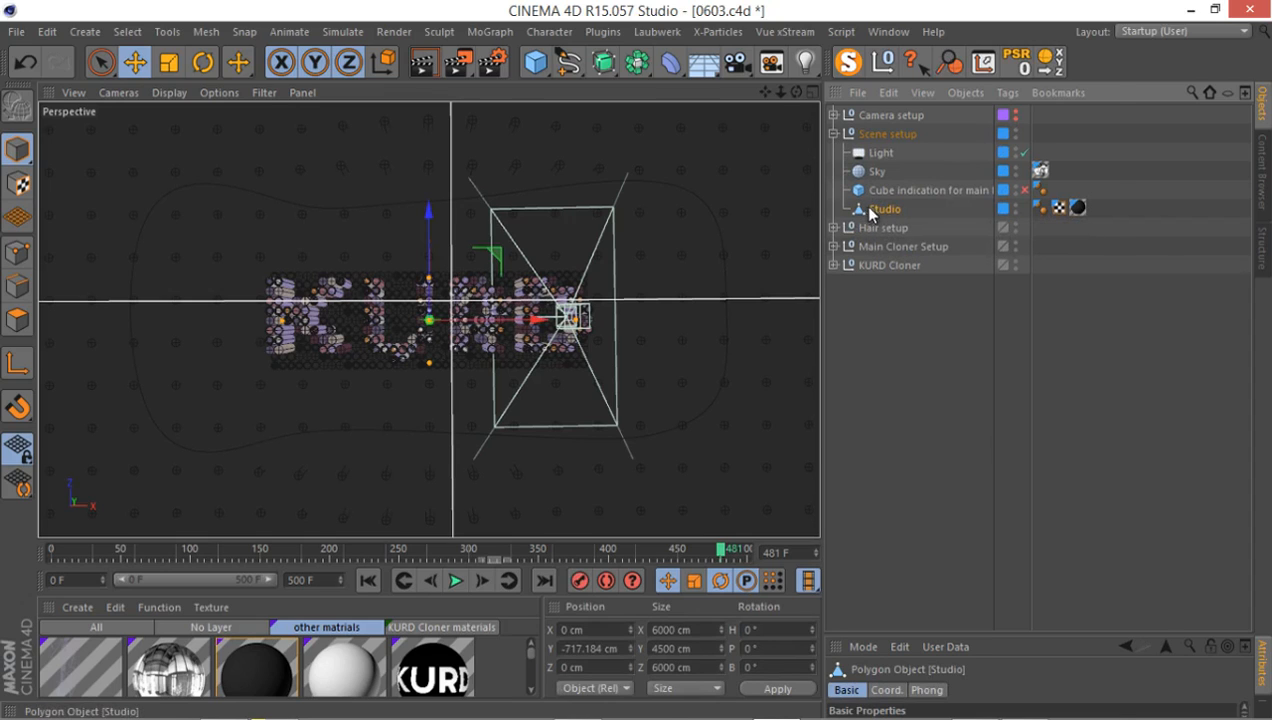
right_click(863, 206)
mouse_move(943, 26)
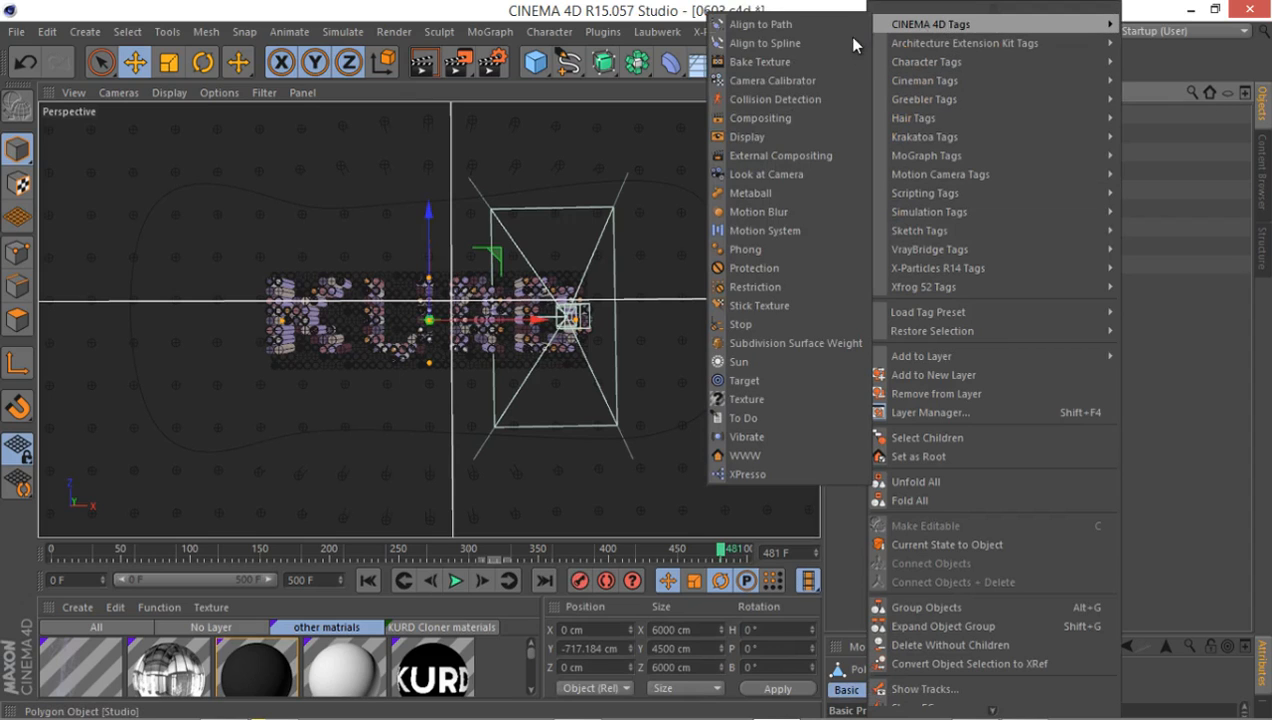
click(816, 117)
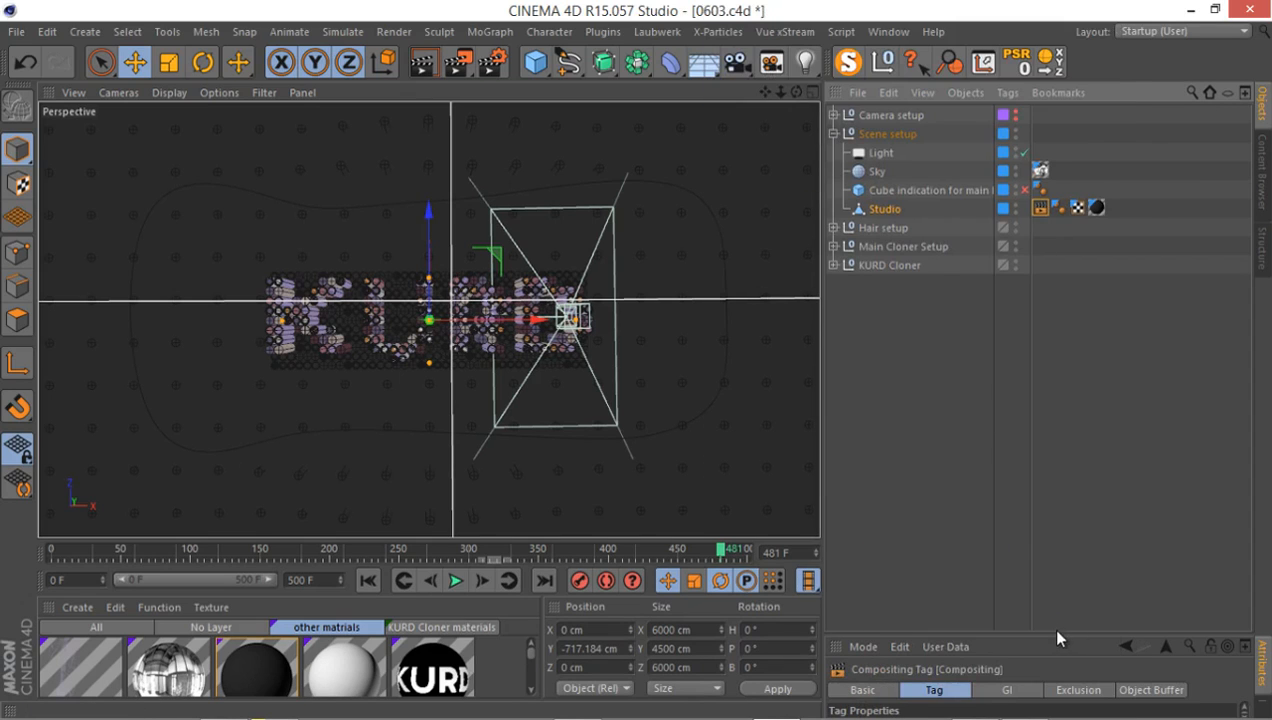
Enable object buffer 1 in the Studio object's Compositing tag.
drag(1048, 636, 1018, 358)
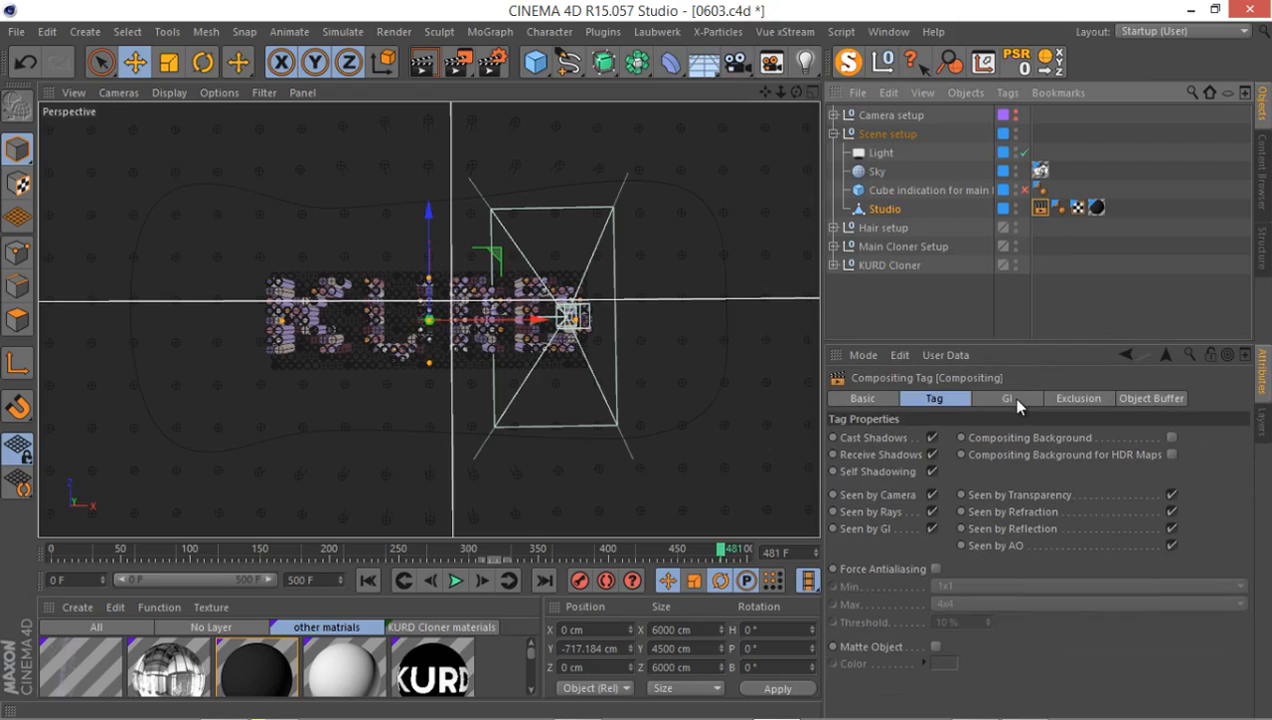
click(1008, 398)
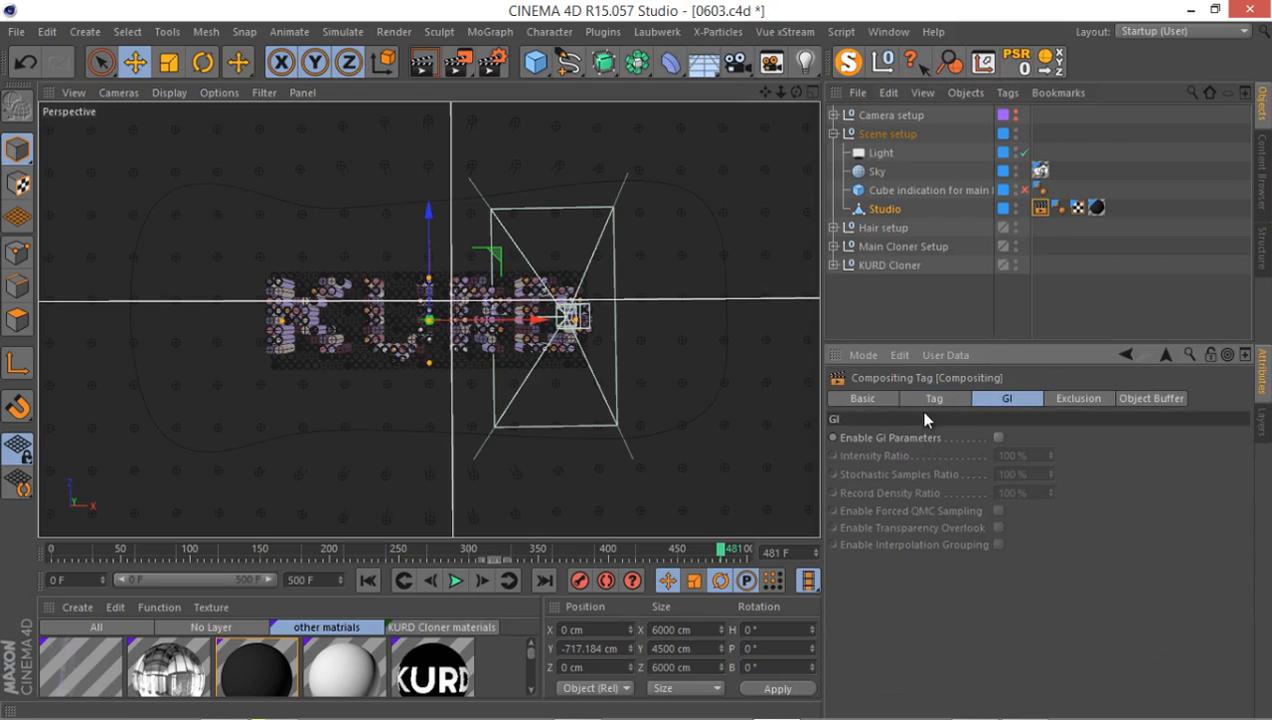
click(1130, 398)
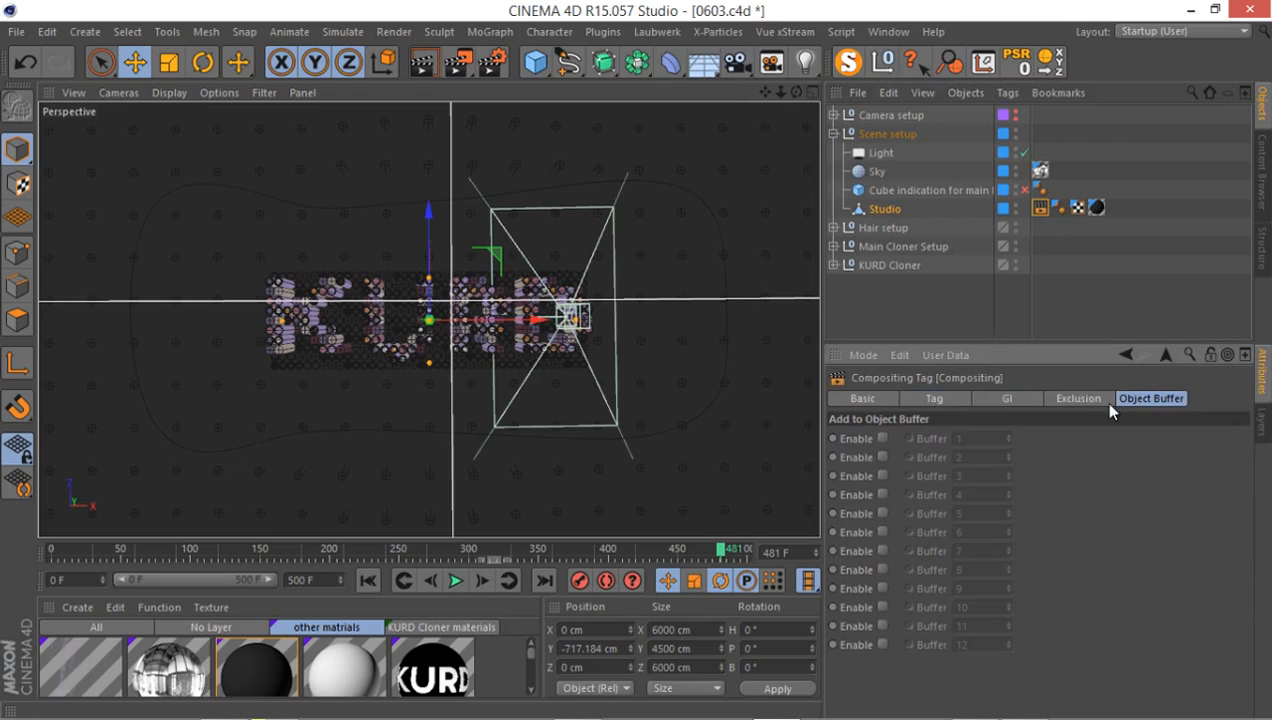
click(882, 439)
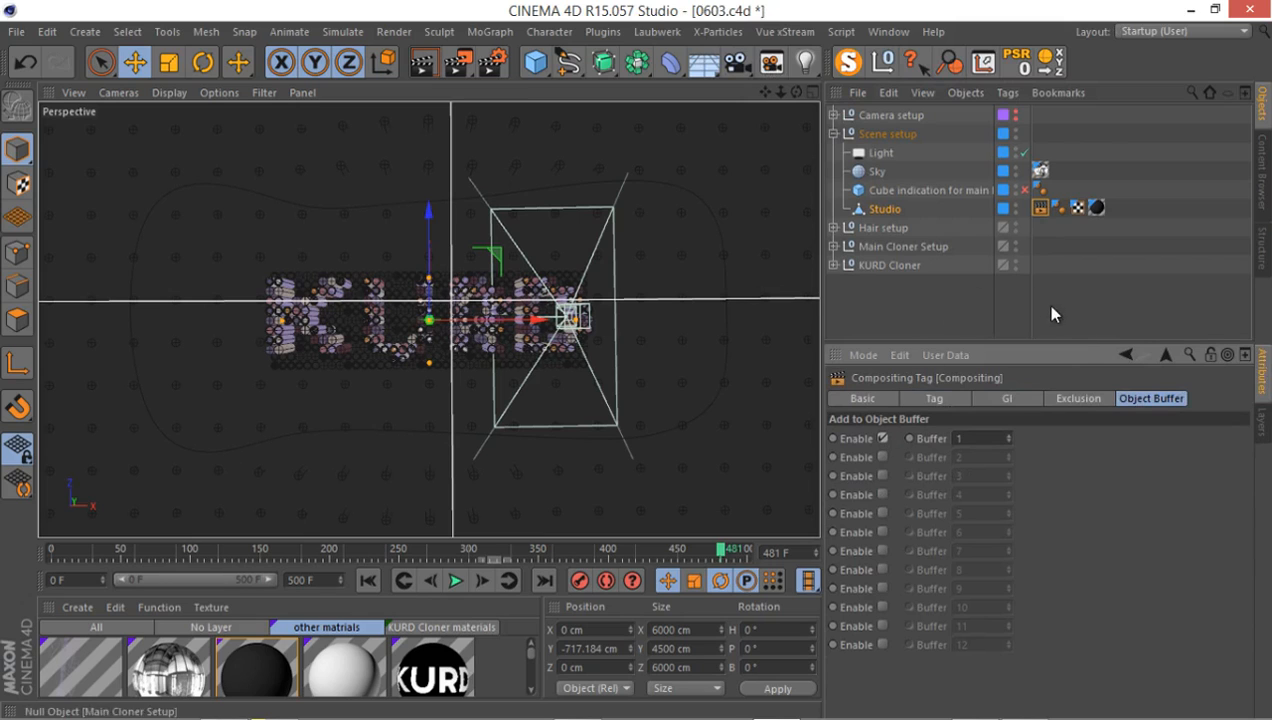
Add a Compositing tag to Cloner Main clones and enable object buffer 2 in it.
drag(1053, 347, 1050, 472)
click(833, 246)
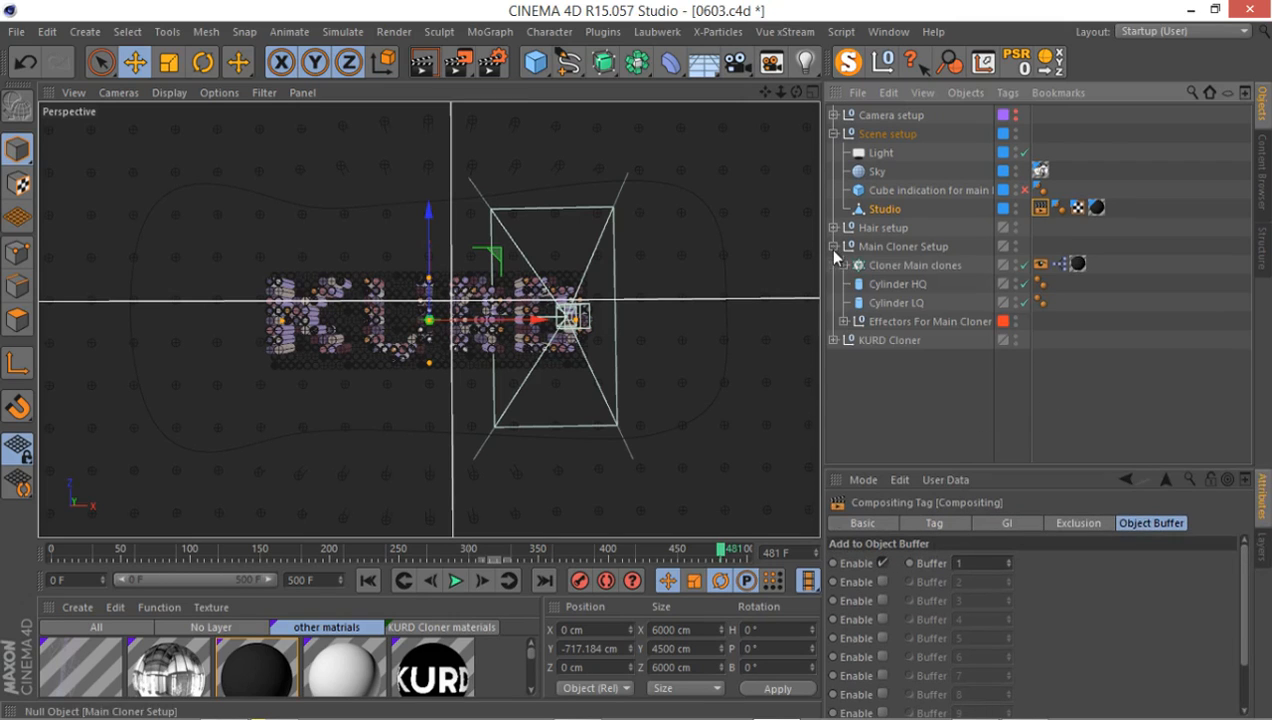
click(900, 265)
right_click(901, 265)
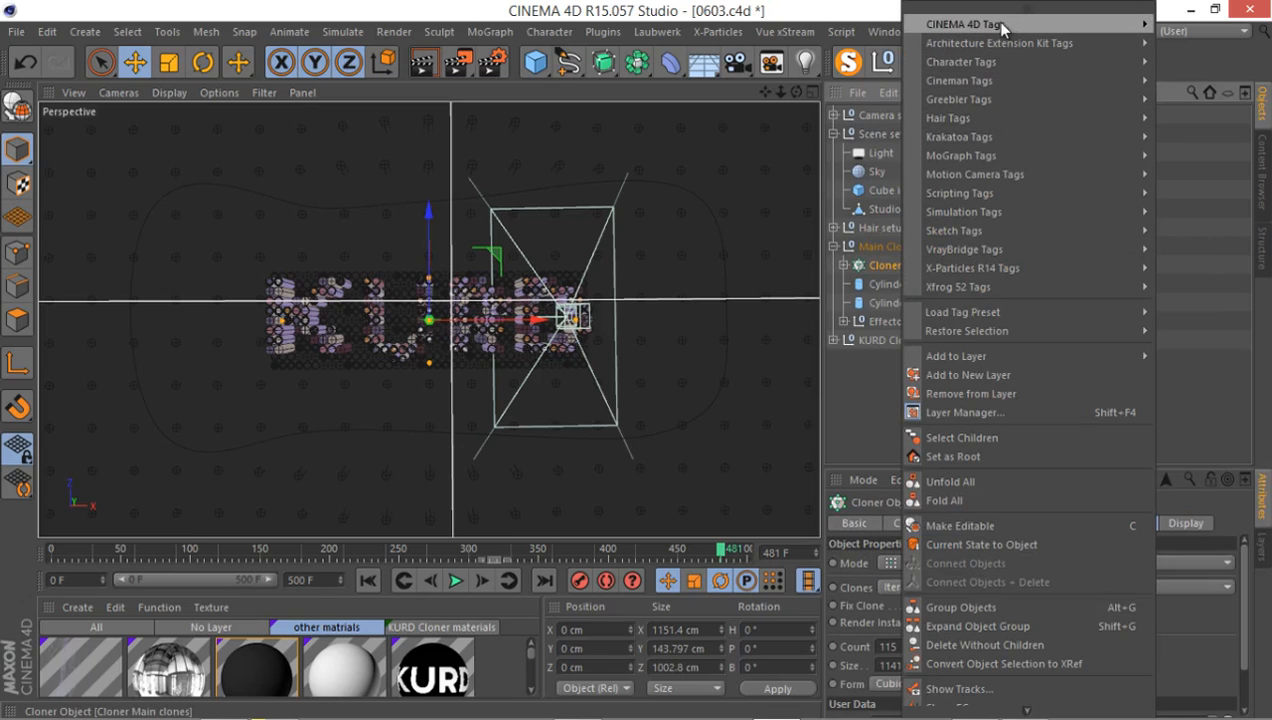
mouse_move(999, 25)
click(841, 118)
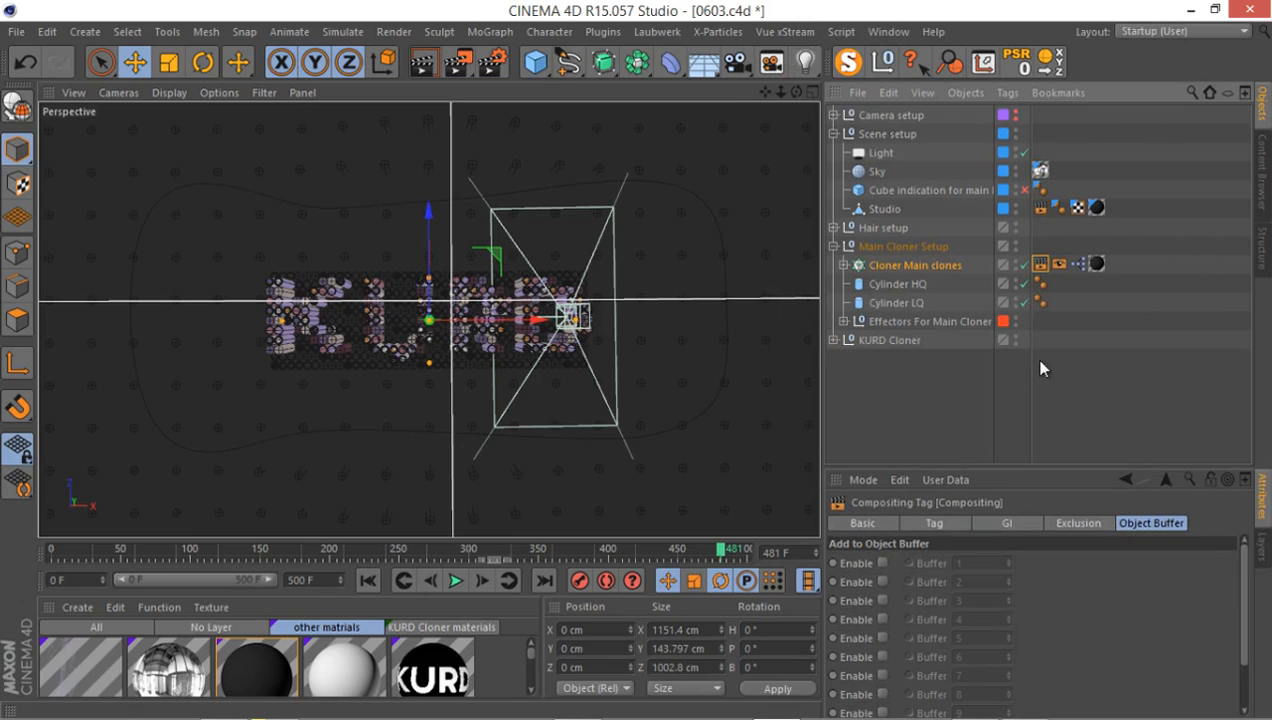
drag(1045, 465, 1046, 552)
click(881, 511)
Add a Compositing tag to the Cloner inside the KURD Cloner group and enable object buffer 3 in it.
click(834, 246)
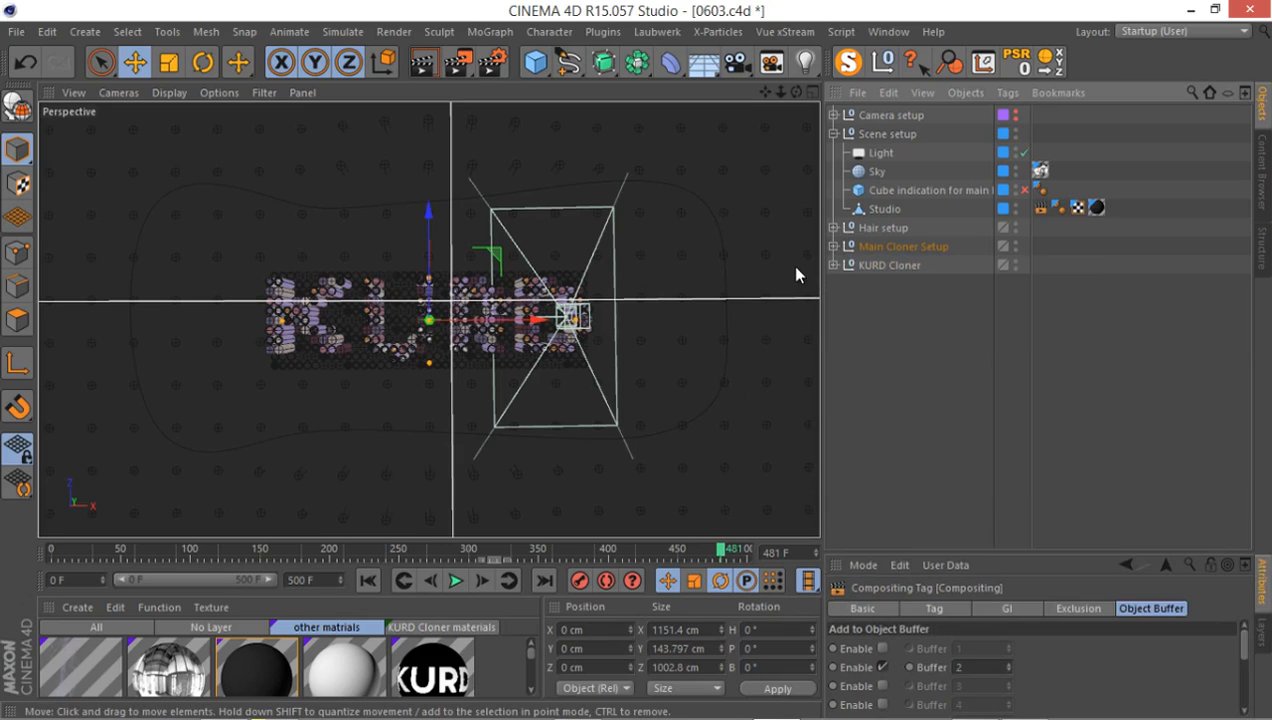
click(834, 265)
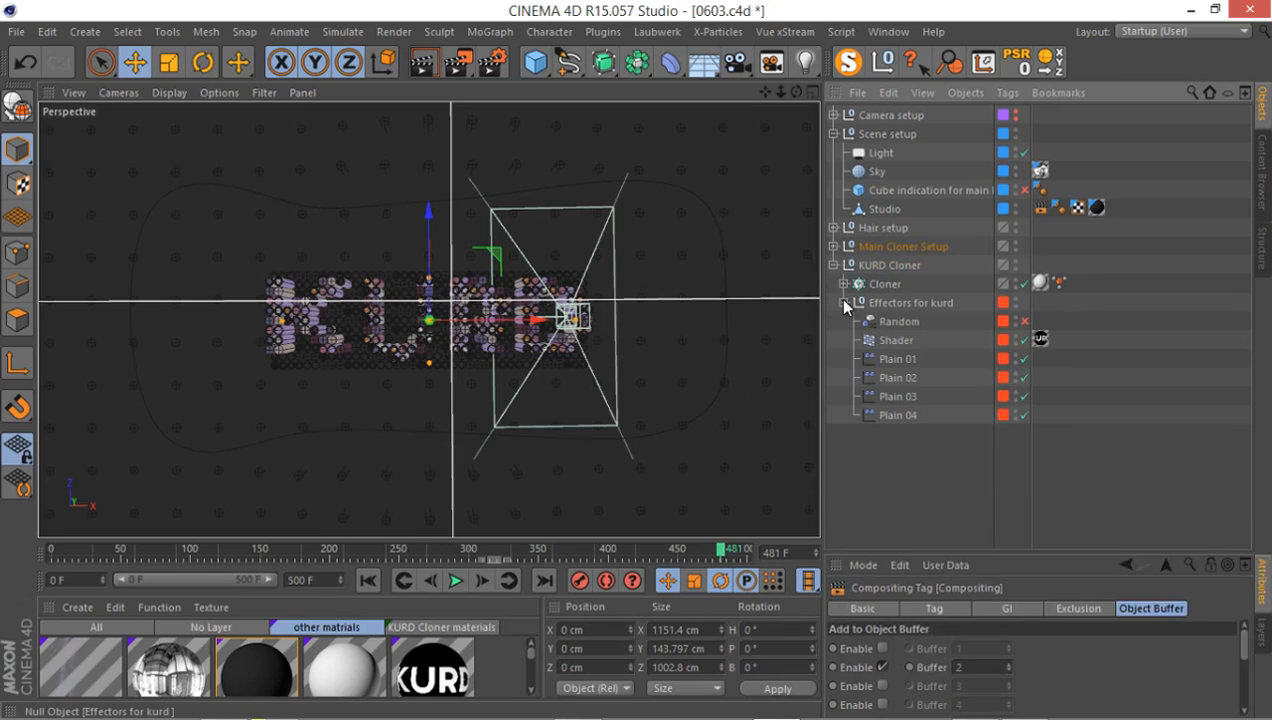
click(844, 302)
click(880, 284)
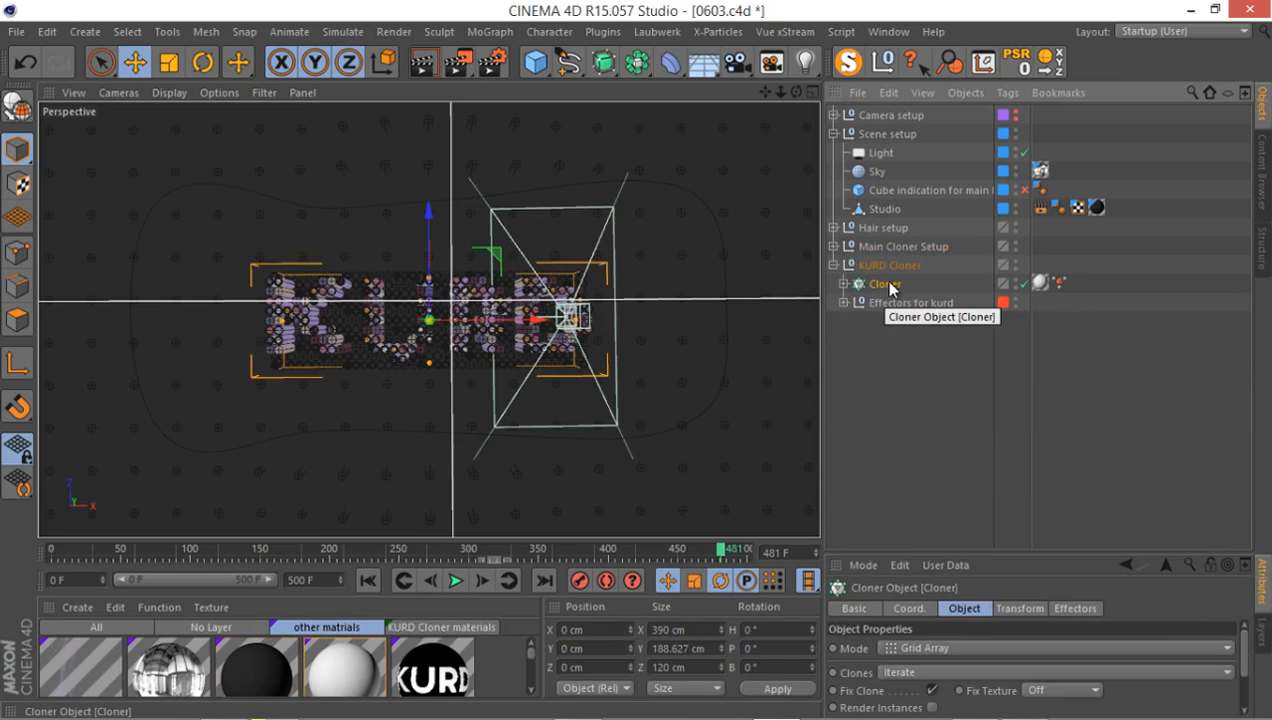
right_click(878, 289)
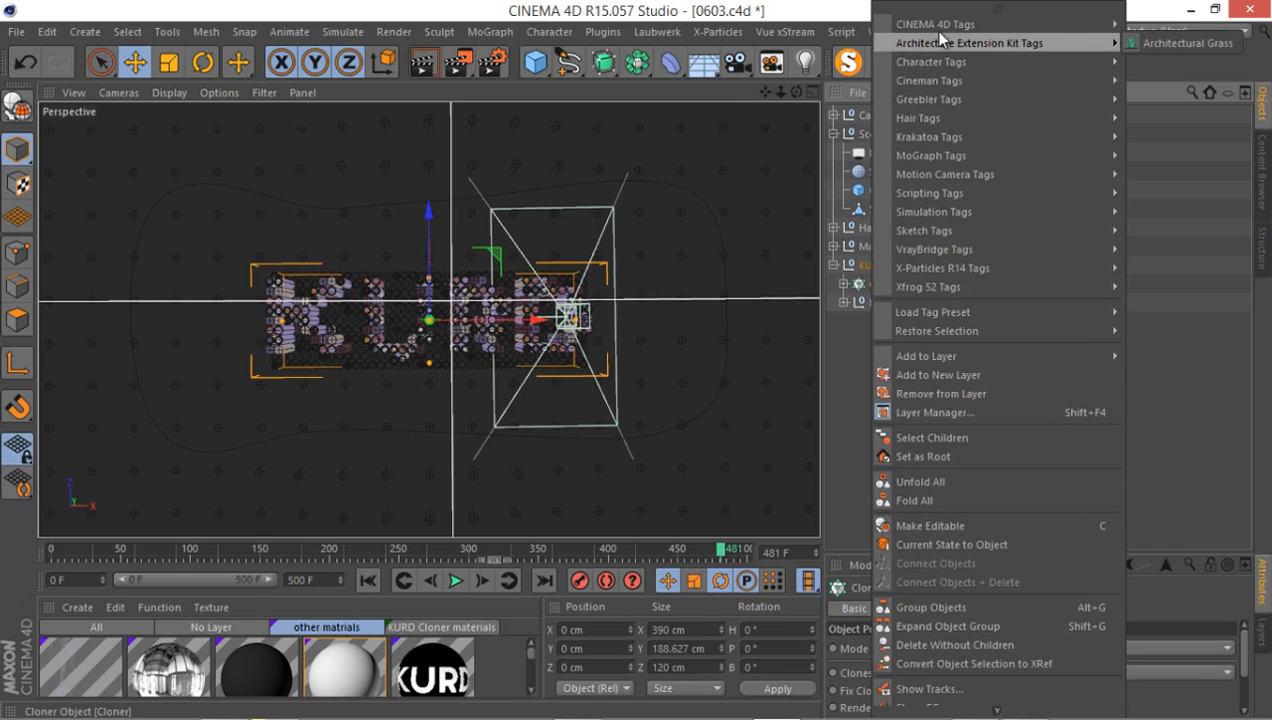
mouse_move(918, 31)
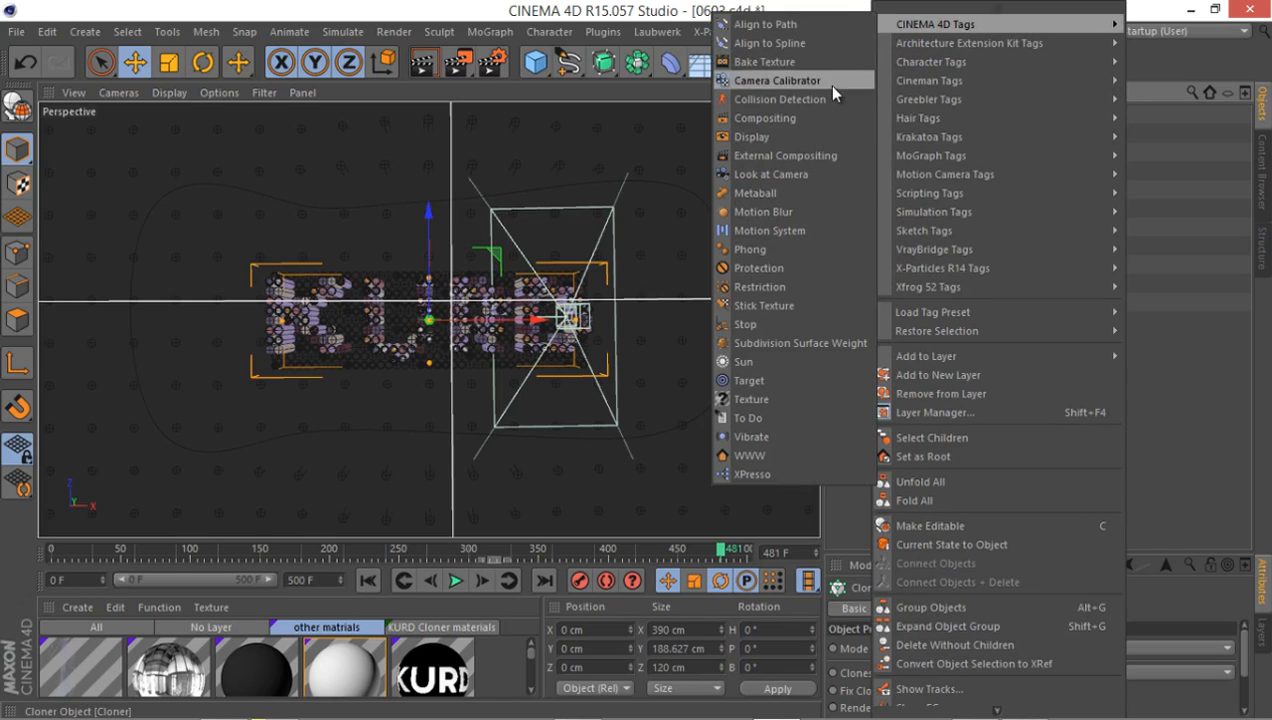
click(835, 118)
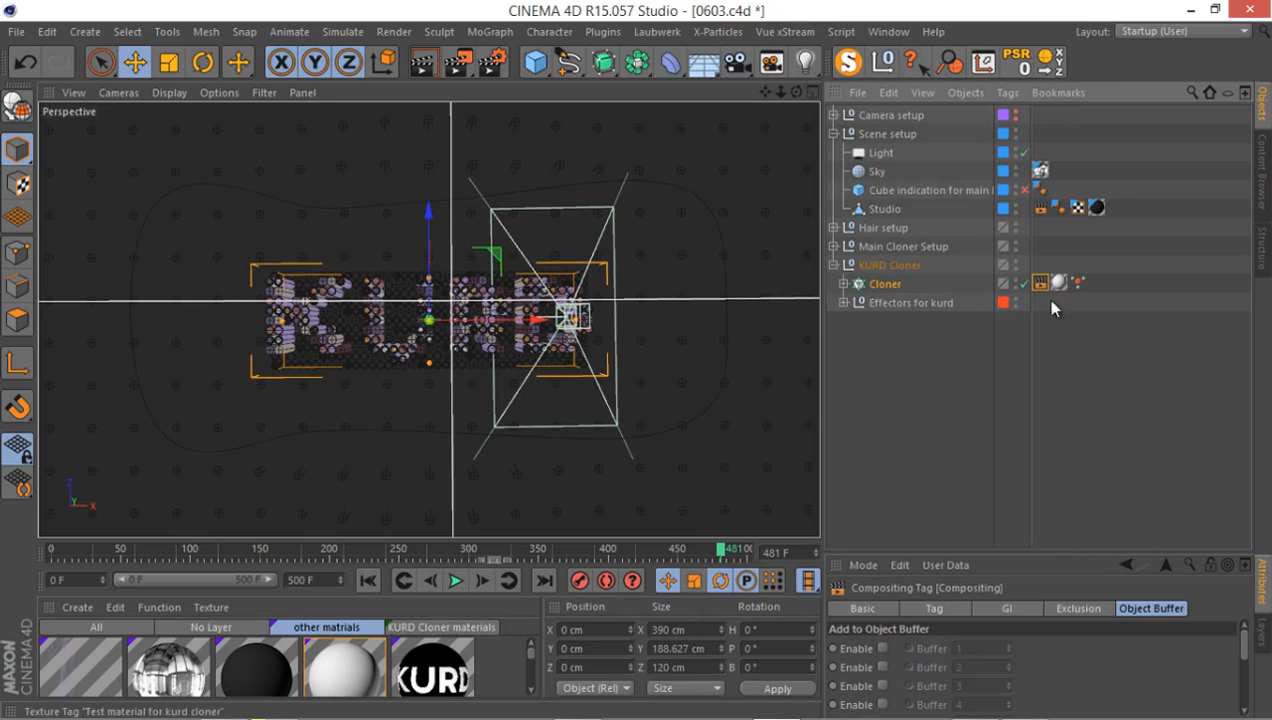
click(882, 686)
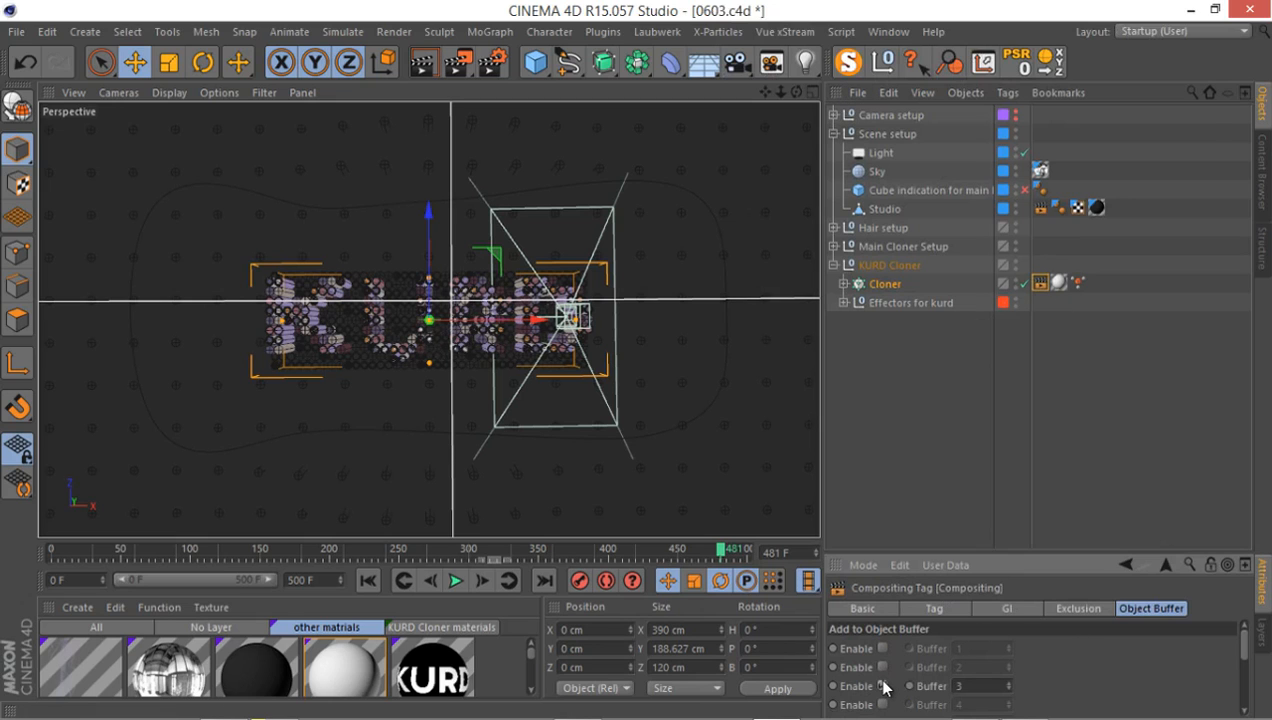
Add three Object Buffer passes to the Multi-Pass output in the render settings.
click(497, 62)
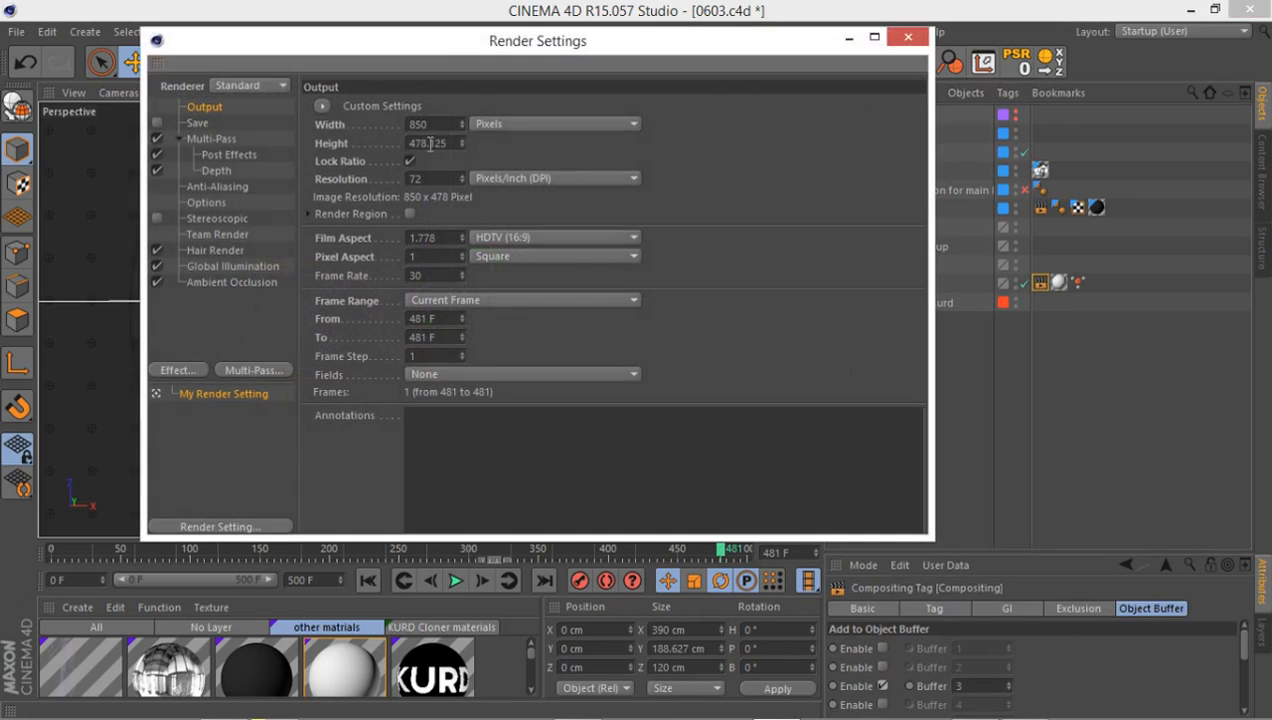
click(224, 138)
drag(487, 42, 737, 51)
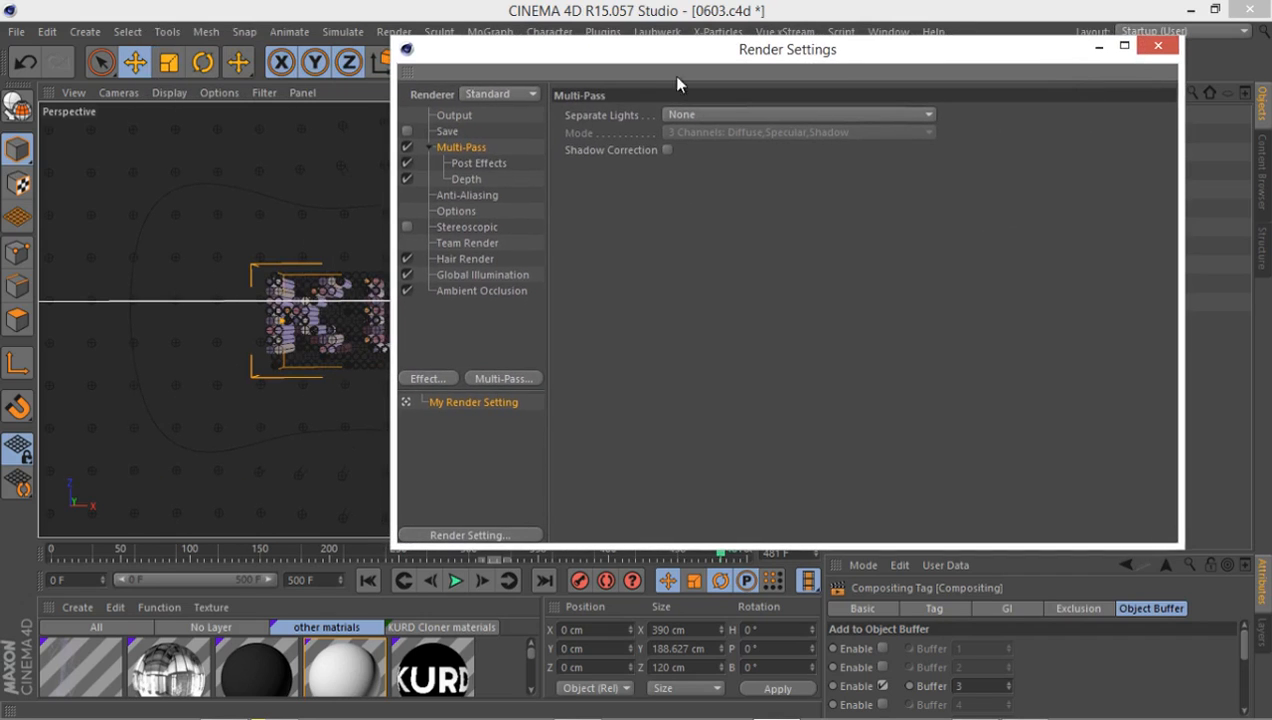
right_click(470, 148)
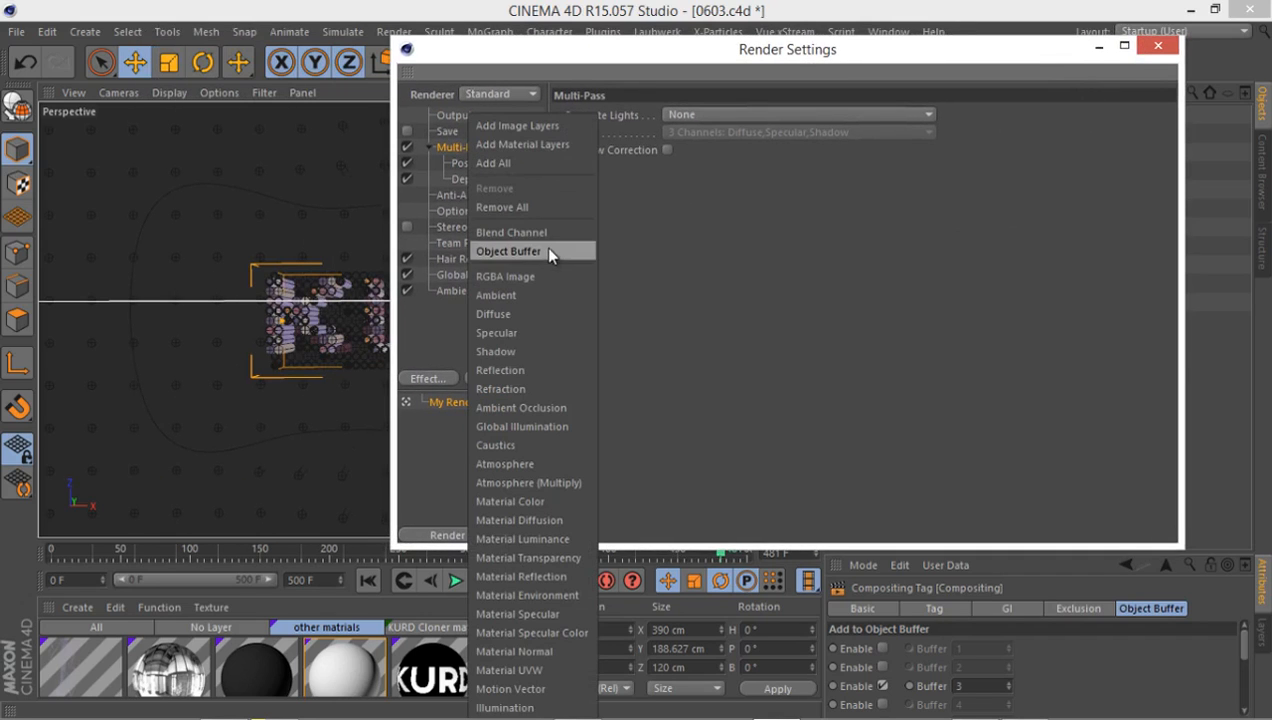
click(540, 250)
right_click(466, 145)
click(522, 250)
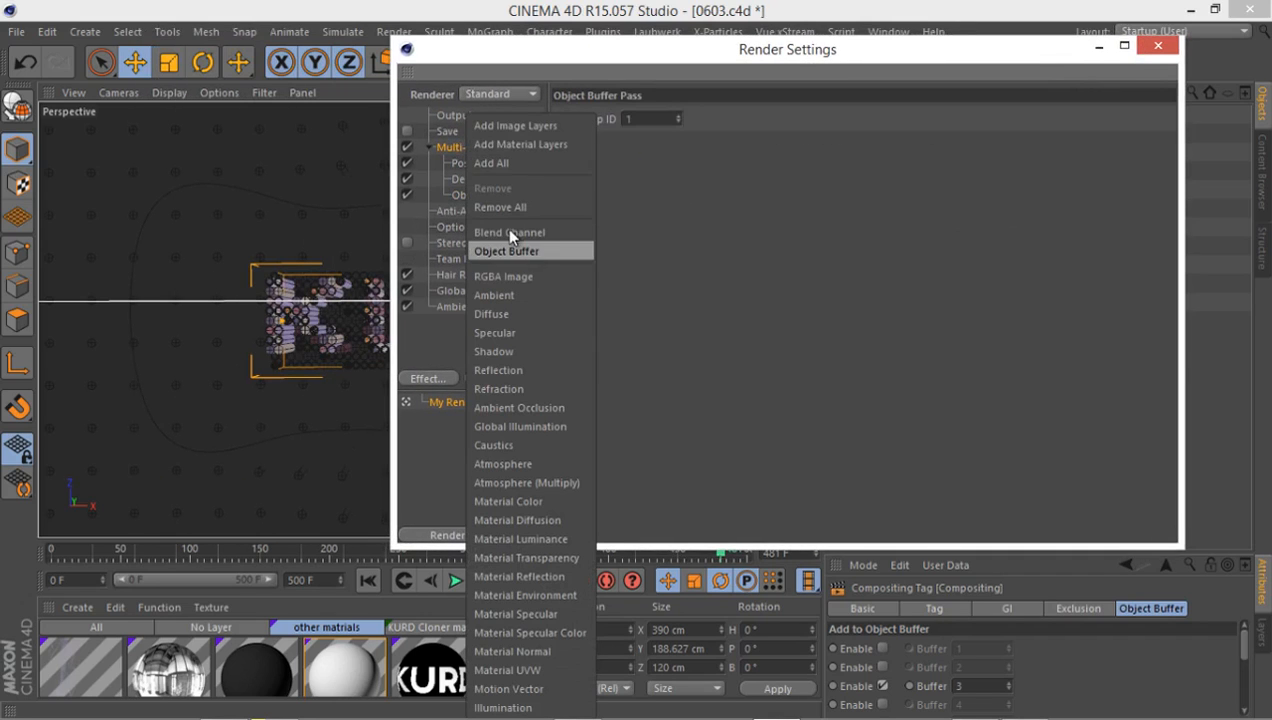
right_click(452, 147)
click(509, 251)
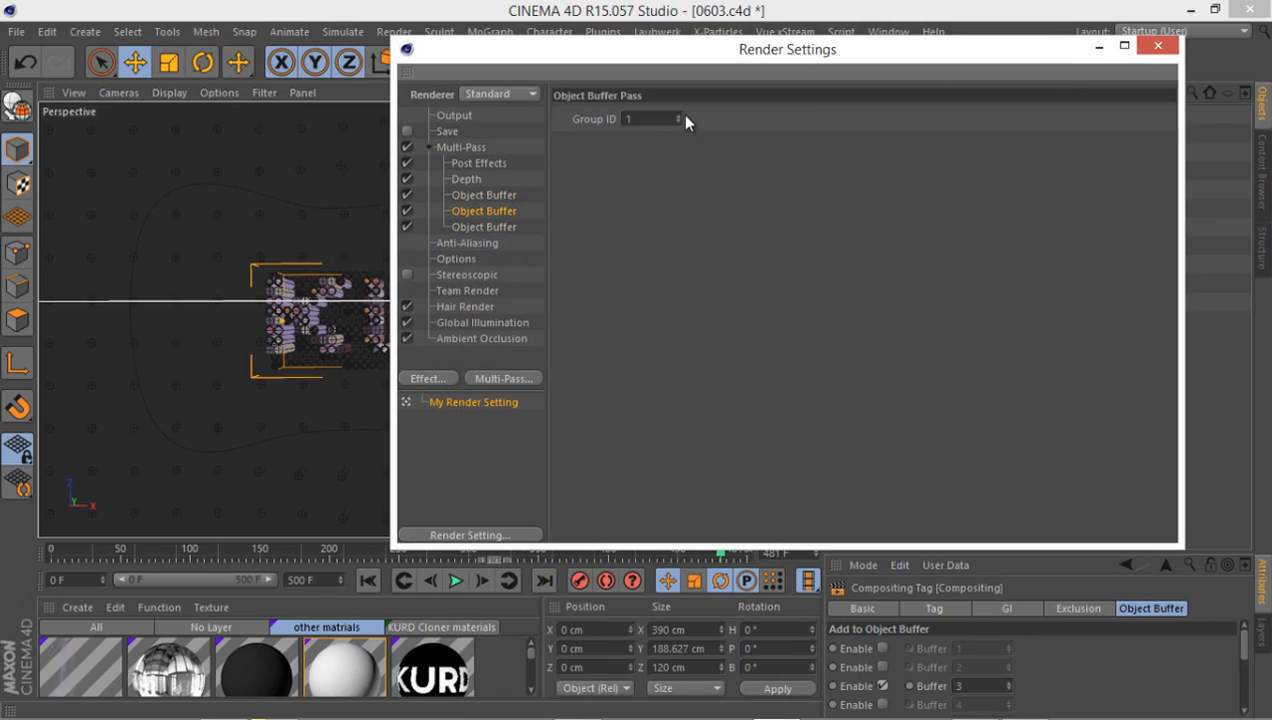
Raise the second Object Buffer pass's Group ID by one and select the third pass before closing the render settings.
click(678, 116)
click(495, 227)
click(1158, 47)
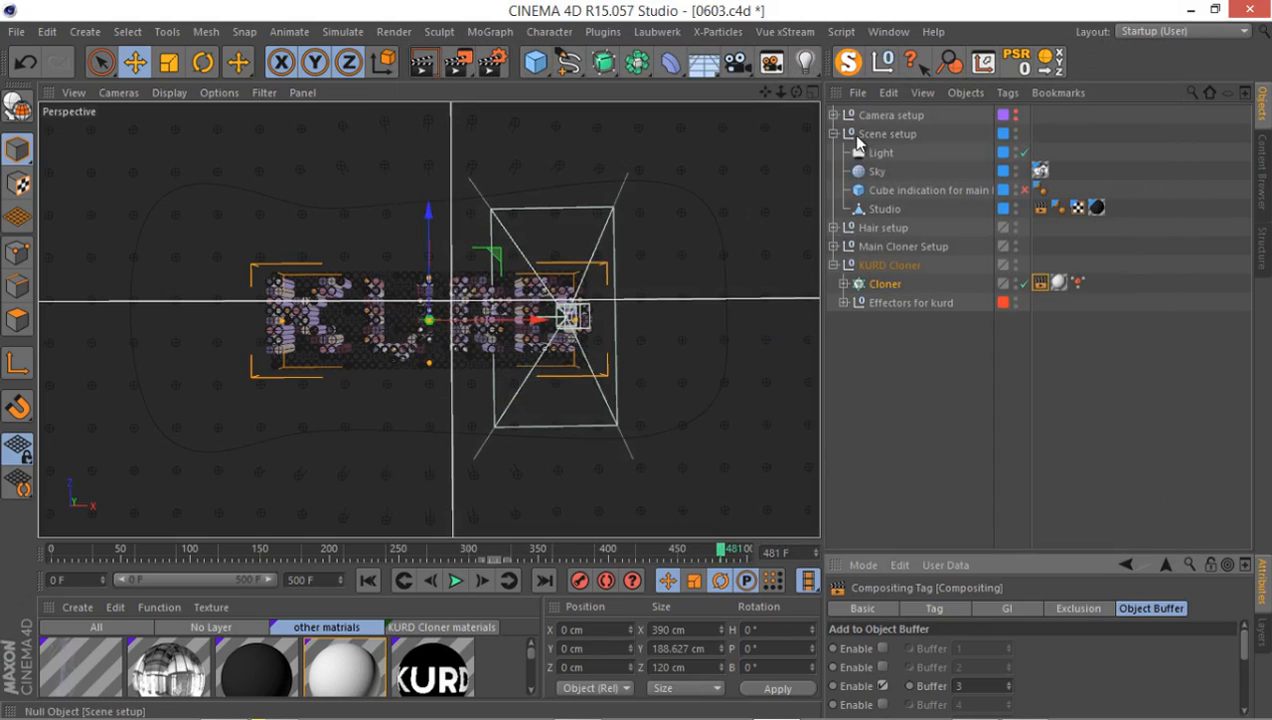
Look through the Morph Camera of the Camera 3 220-320 Morph group and go to frame 239.
click(860, 134)
click(834, 133)
click(834, 115)
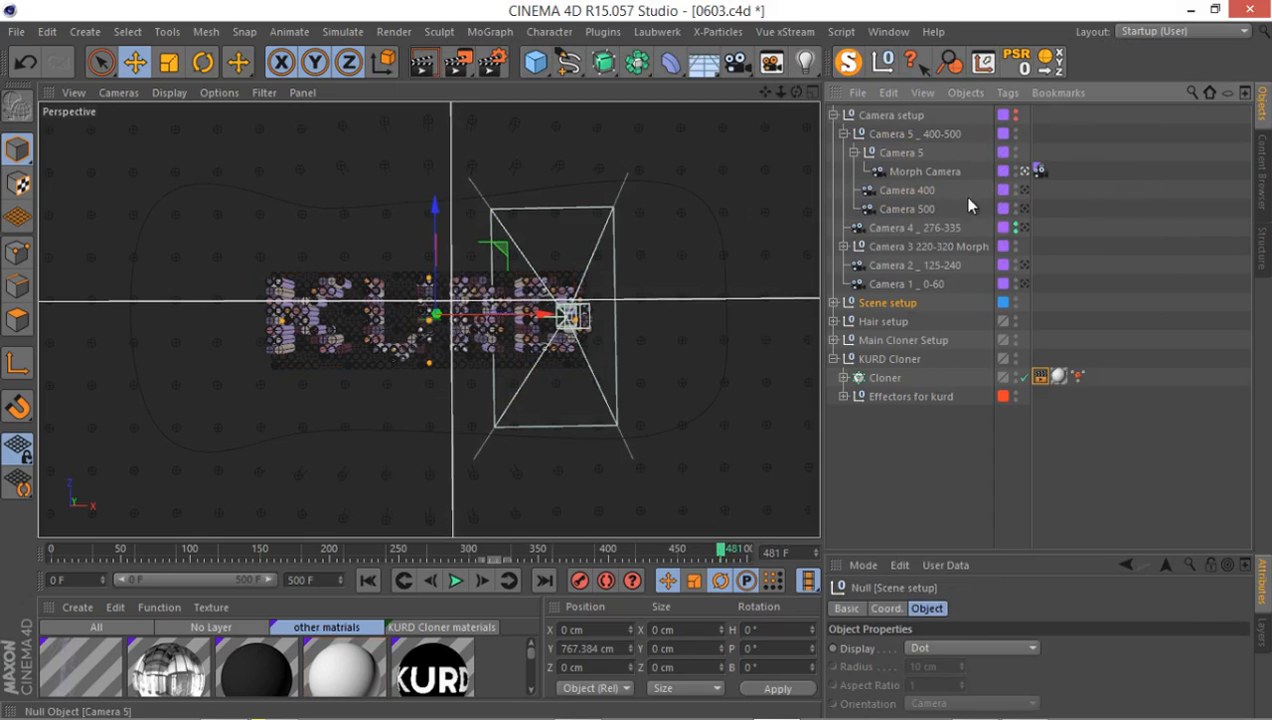
click(844, 246)
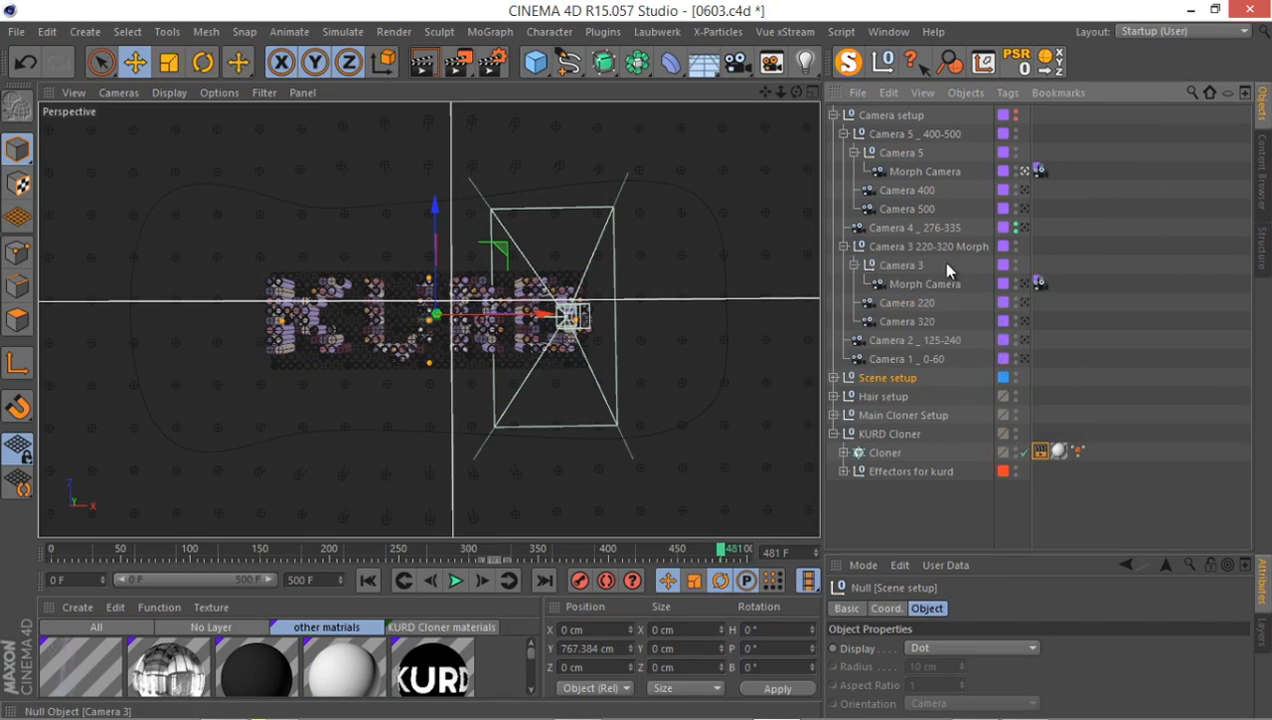
click(1024, 284)
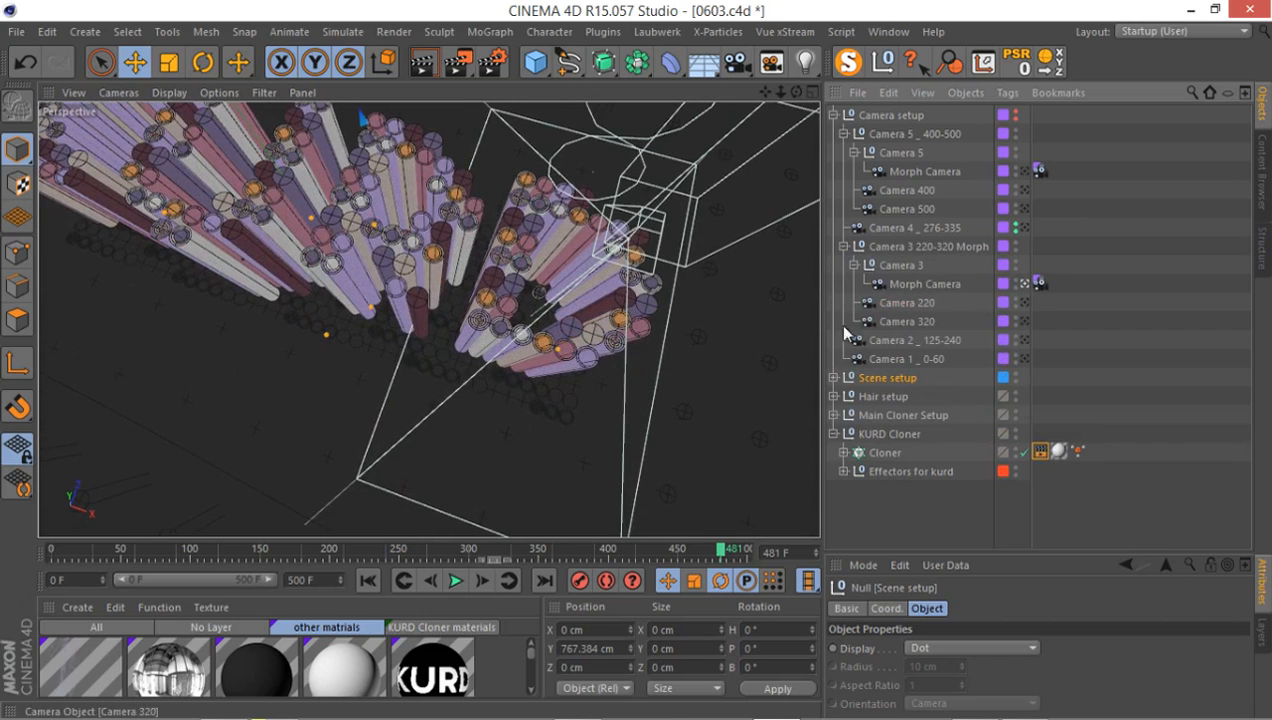
drag(350, 555, 386, 555)
Make the Tracer in the Hair setup group visible and render the current frame to the Picture Viewer.
click(833, 434)
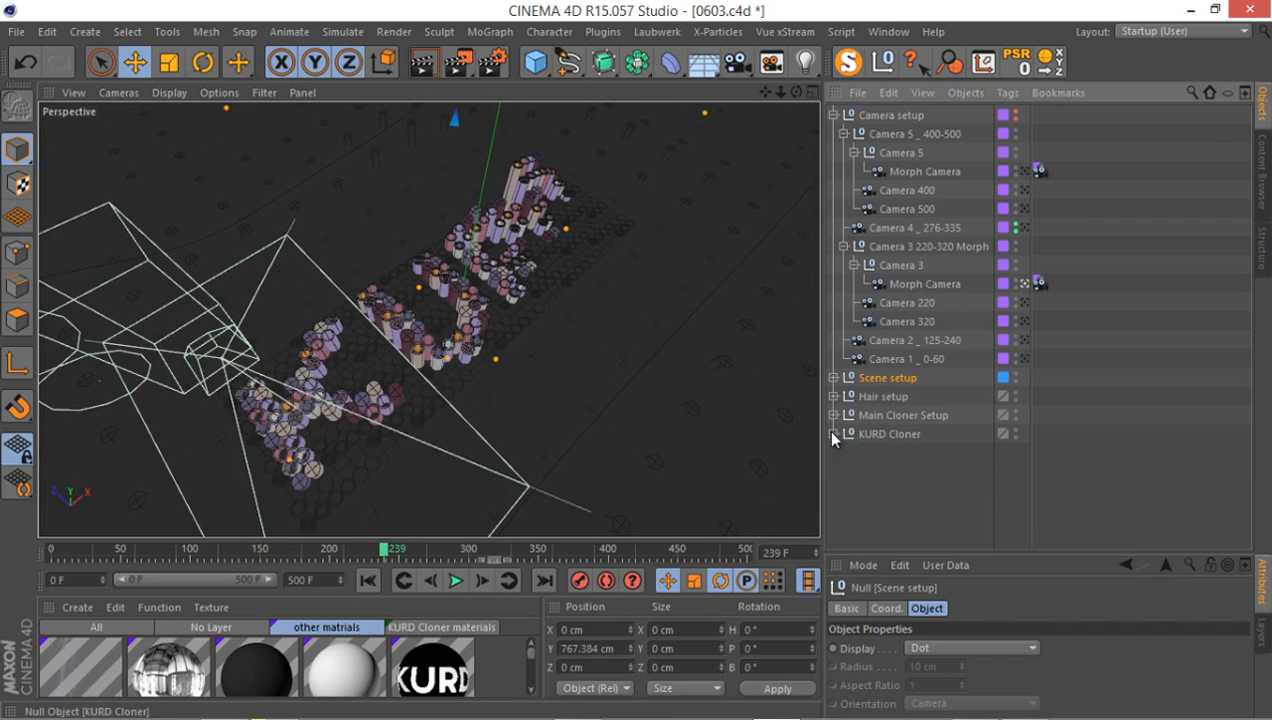
click(833, 396)
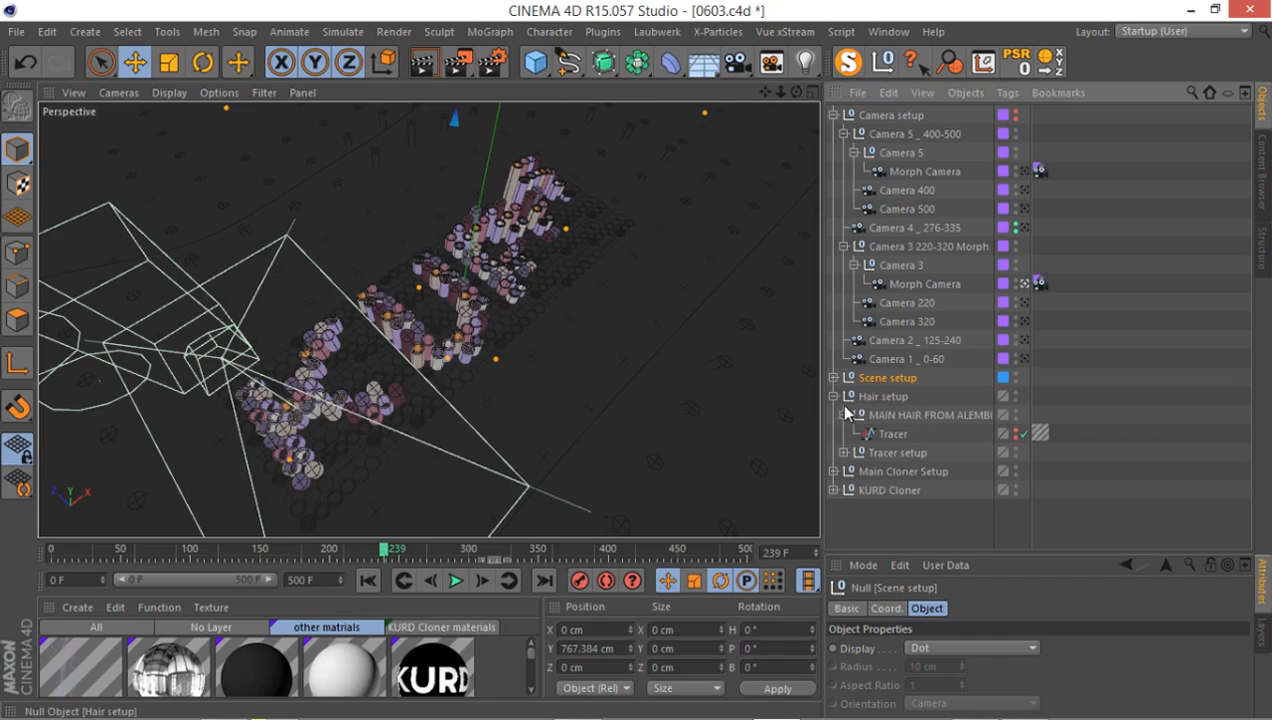
click(1020, 435)
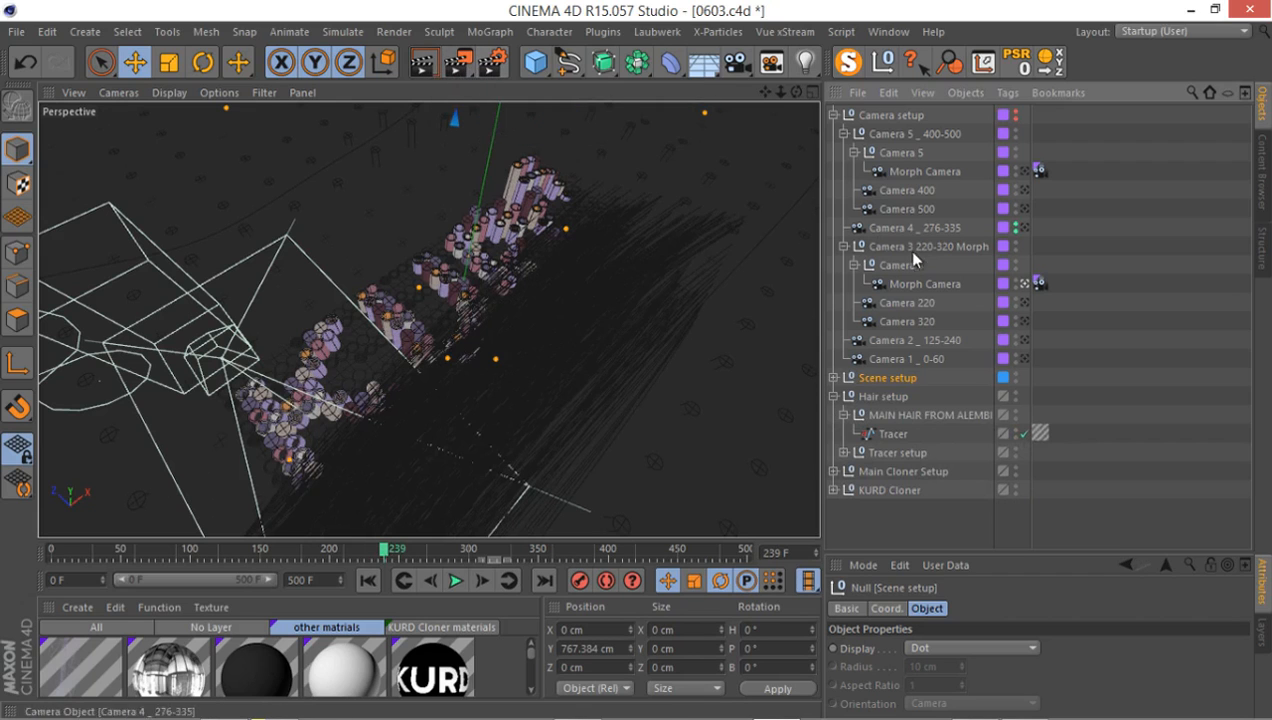
key(ctrl+r)
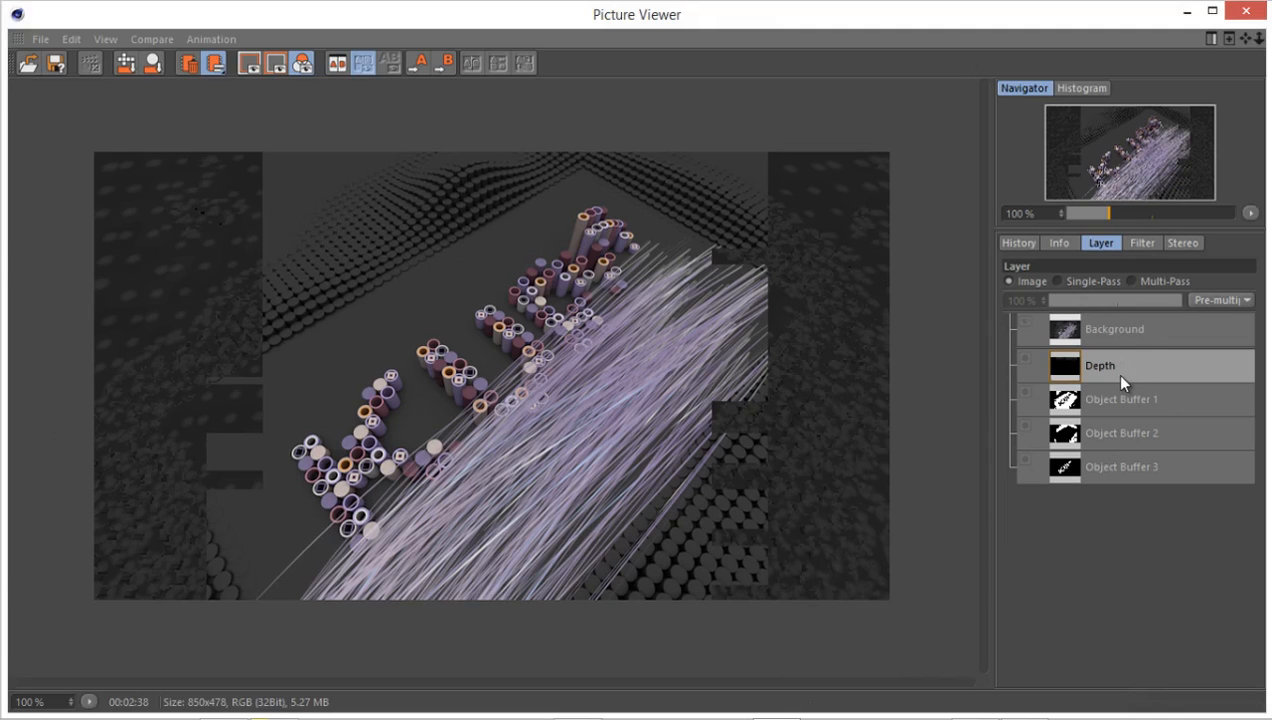
Examine the Object Buffer 1, 2 and 3 passes individually, return to the full image and close the render view.
click(1080, 284)
click(1122, 403)
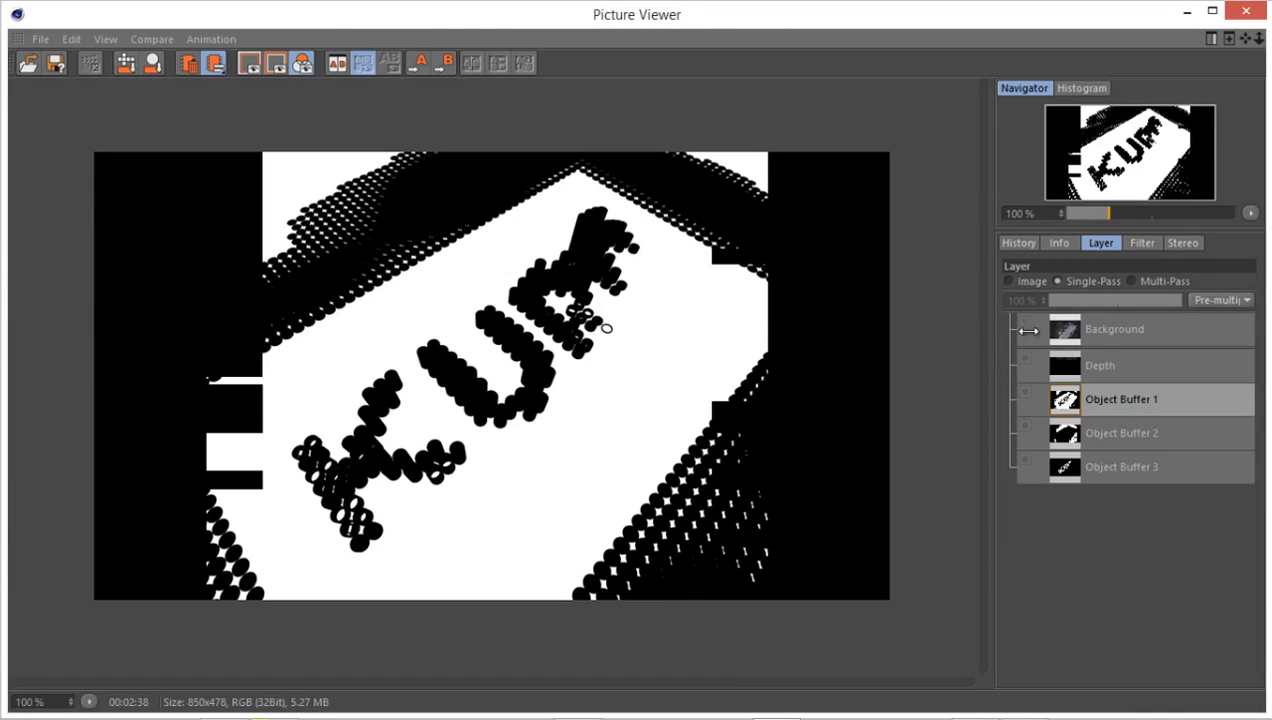
click(1118, 432)
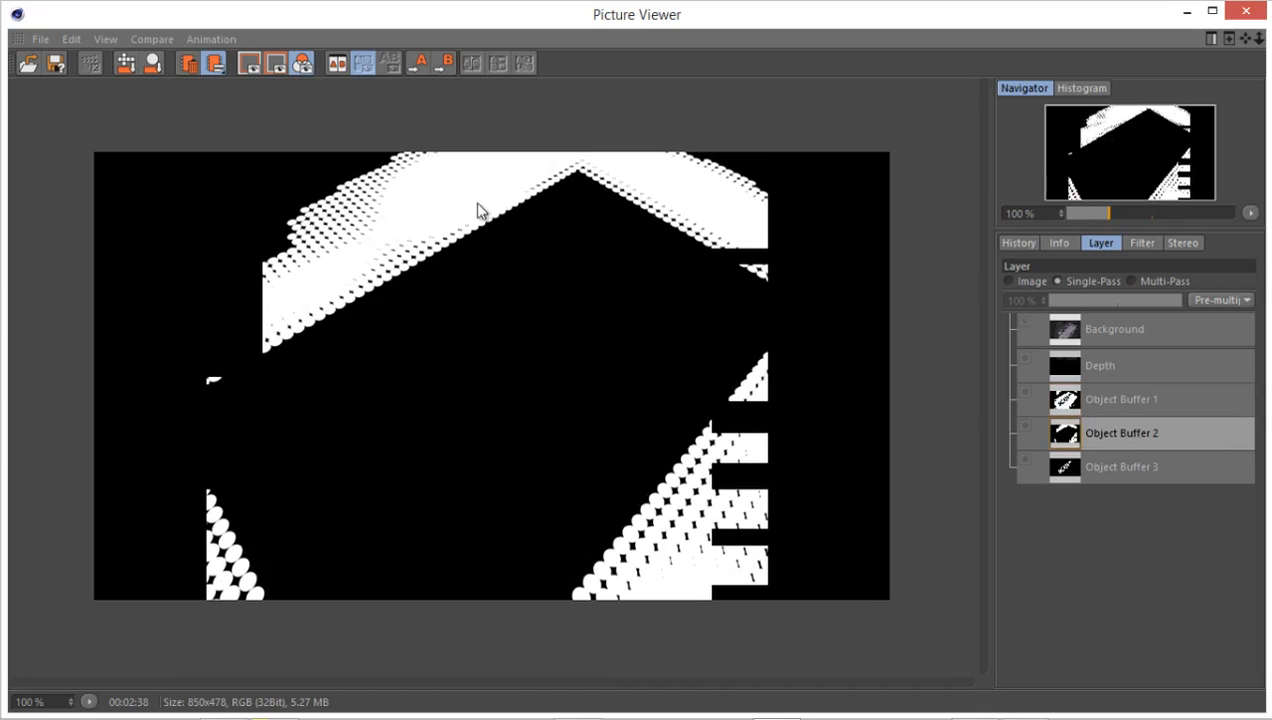
click(1081, 474)
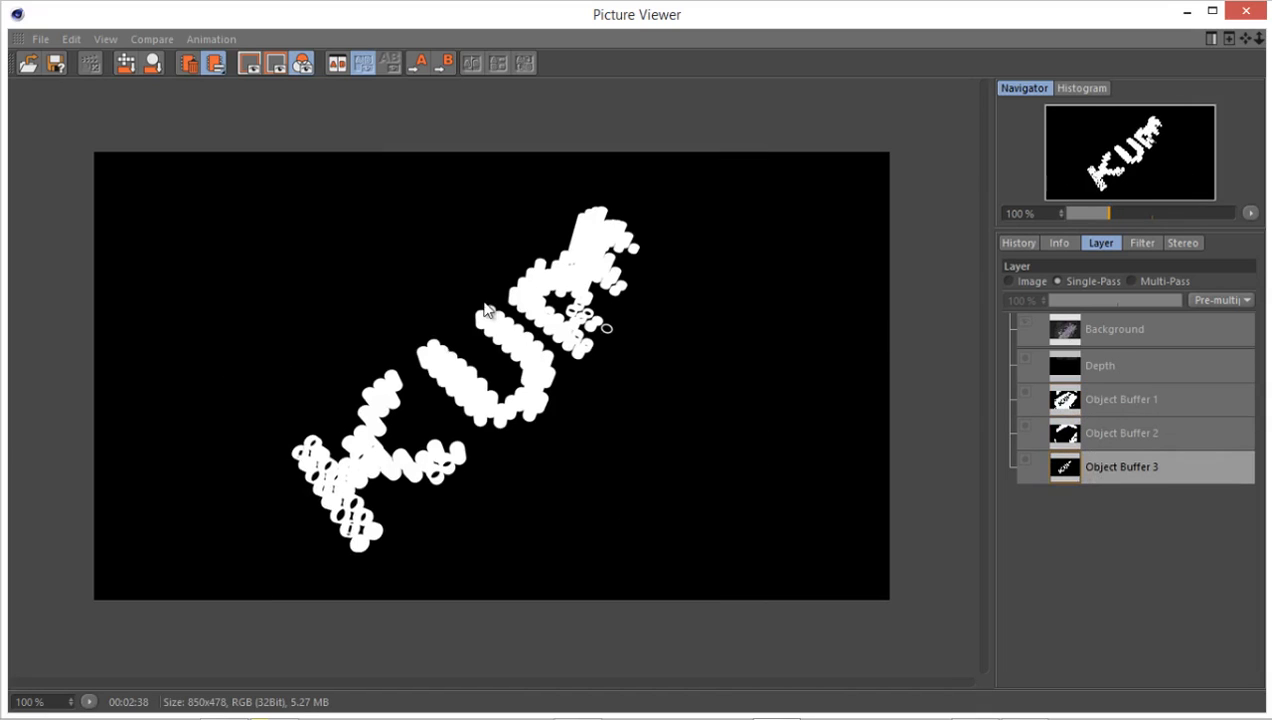
click(1009, 281)
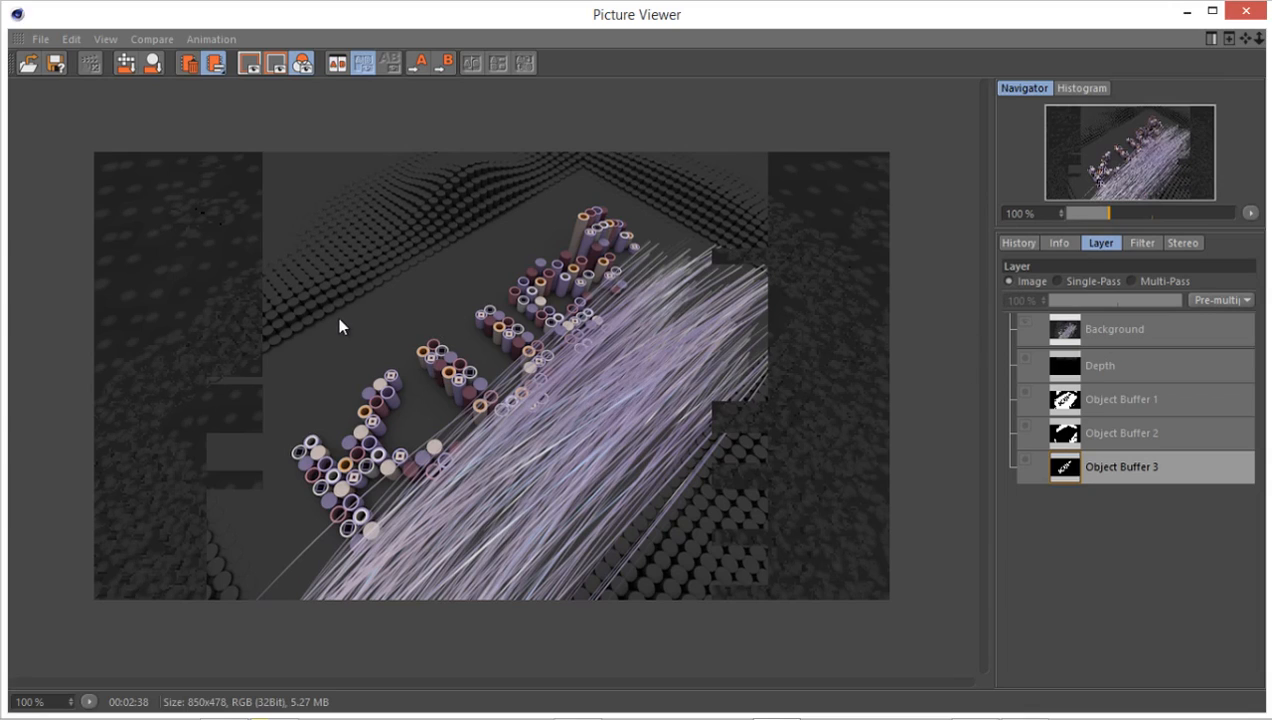
click(1245, 10)
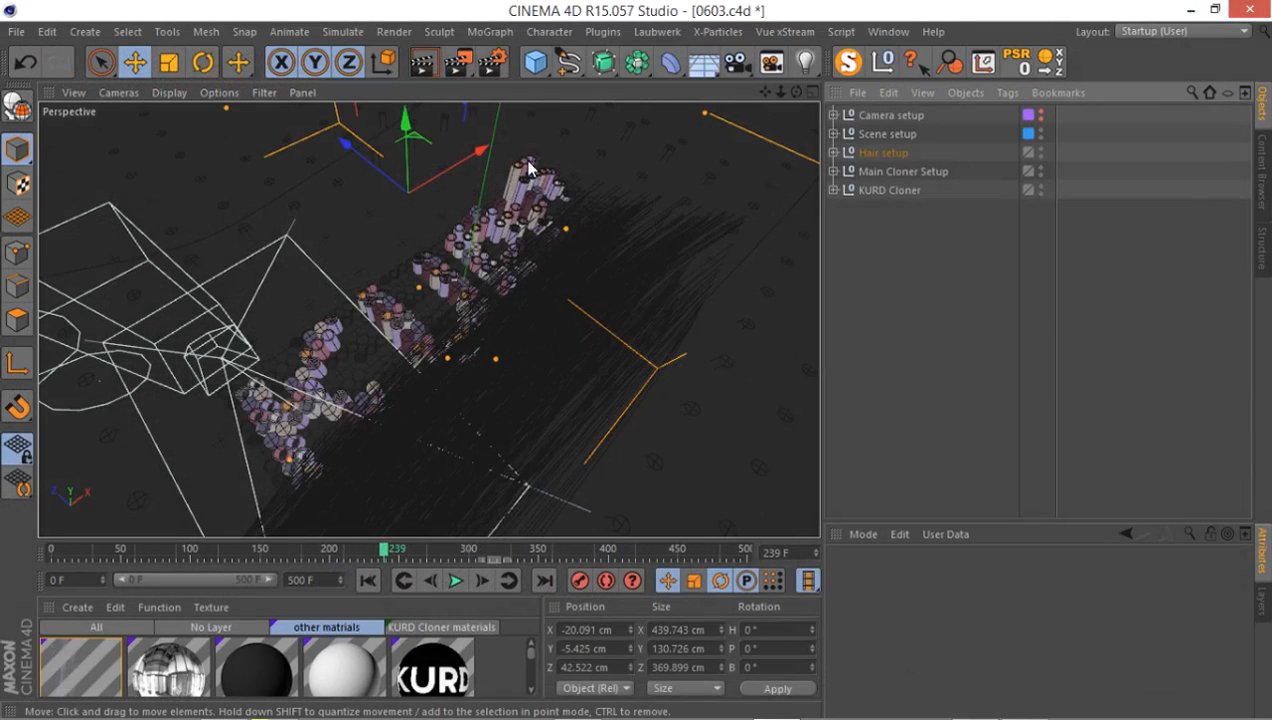
Add Ambient Occlusion and Atmosphere (Multiply) passes to the Multi-Pass output and close the render settings.
click(490, 63)
right_click(365, 199)
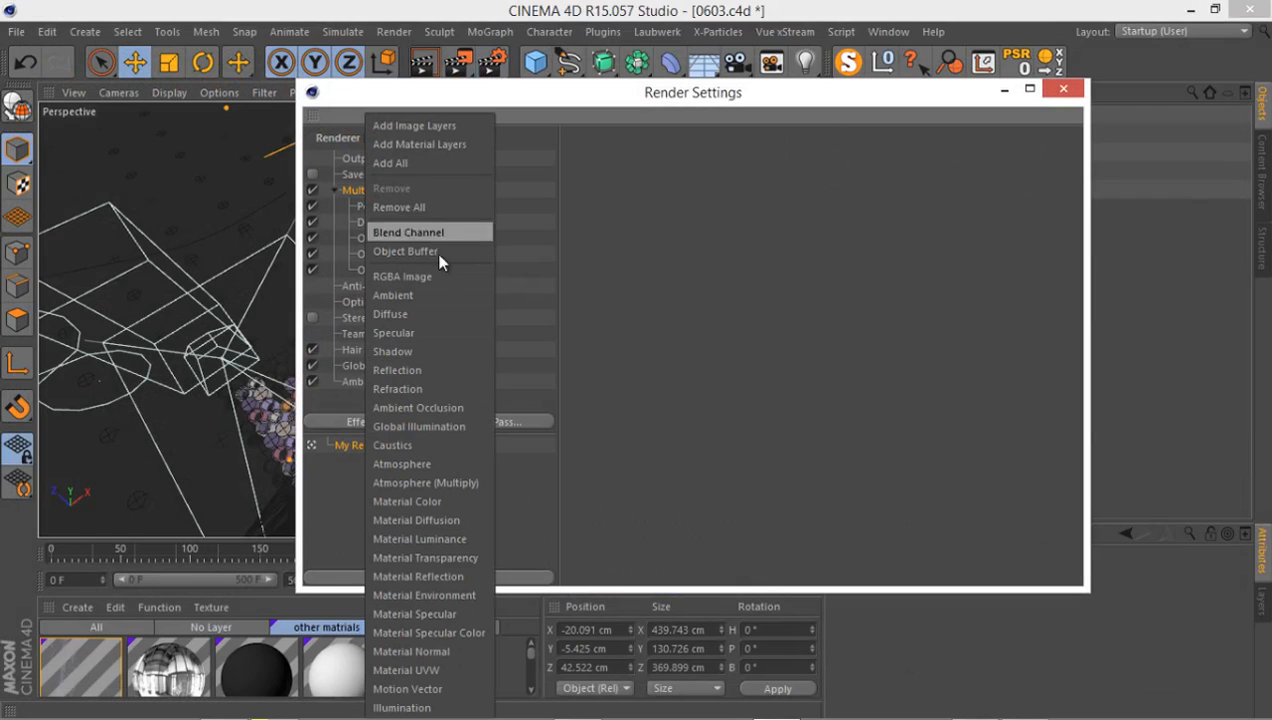
click(452, 408)
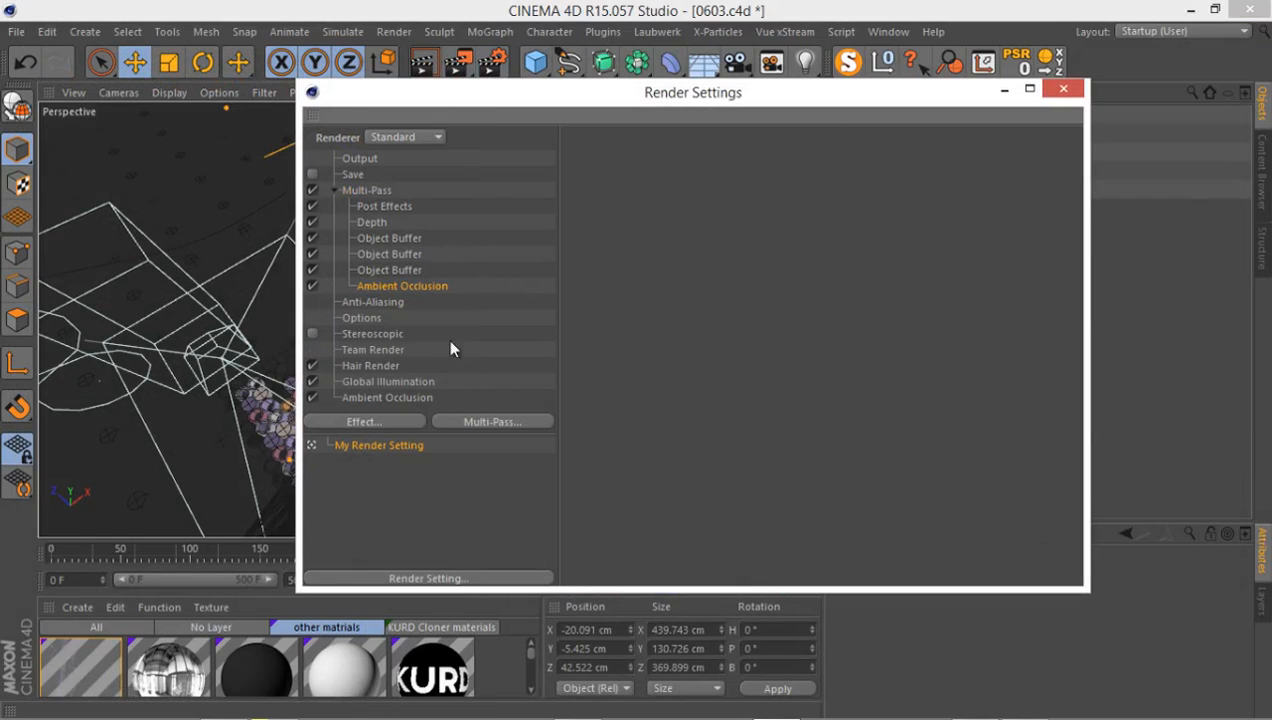
drag(597, 85, 995, 226)
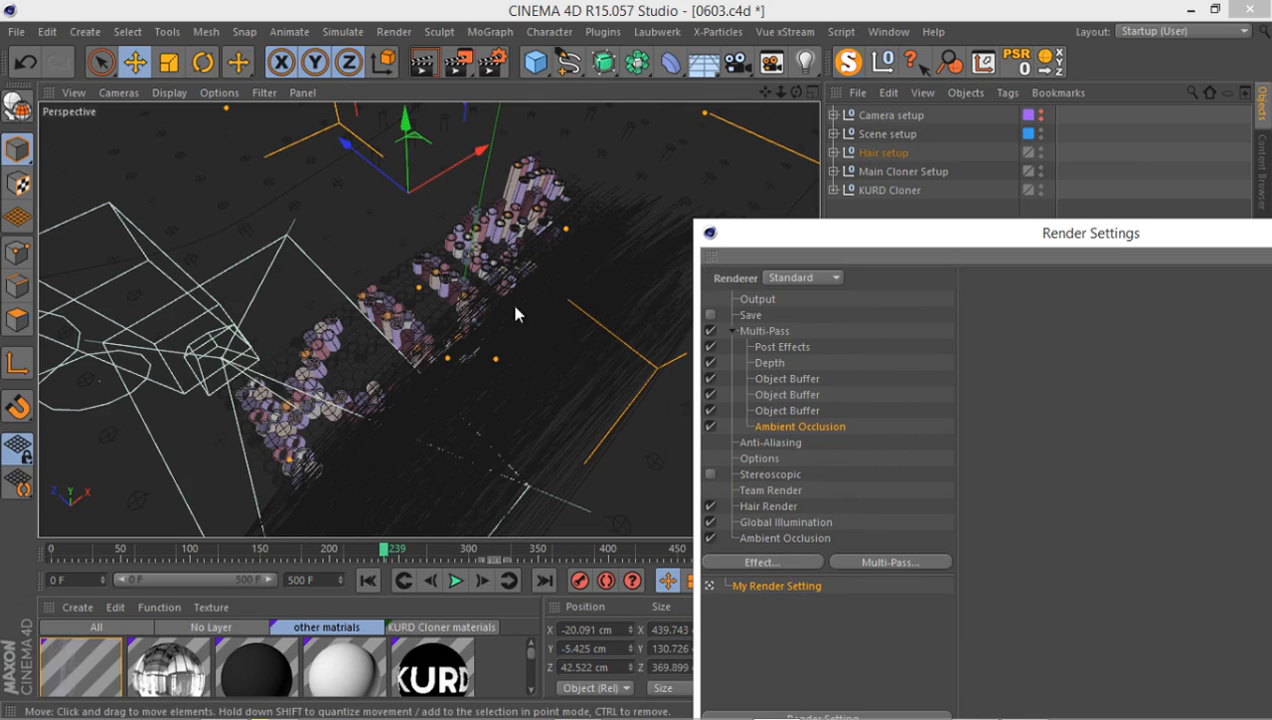
drag(815, 238, 673, 111)
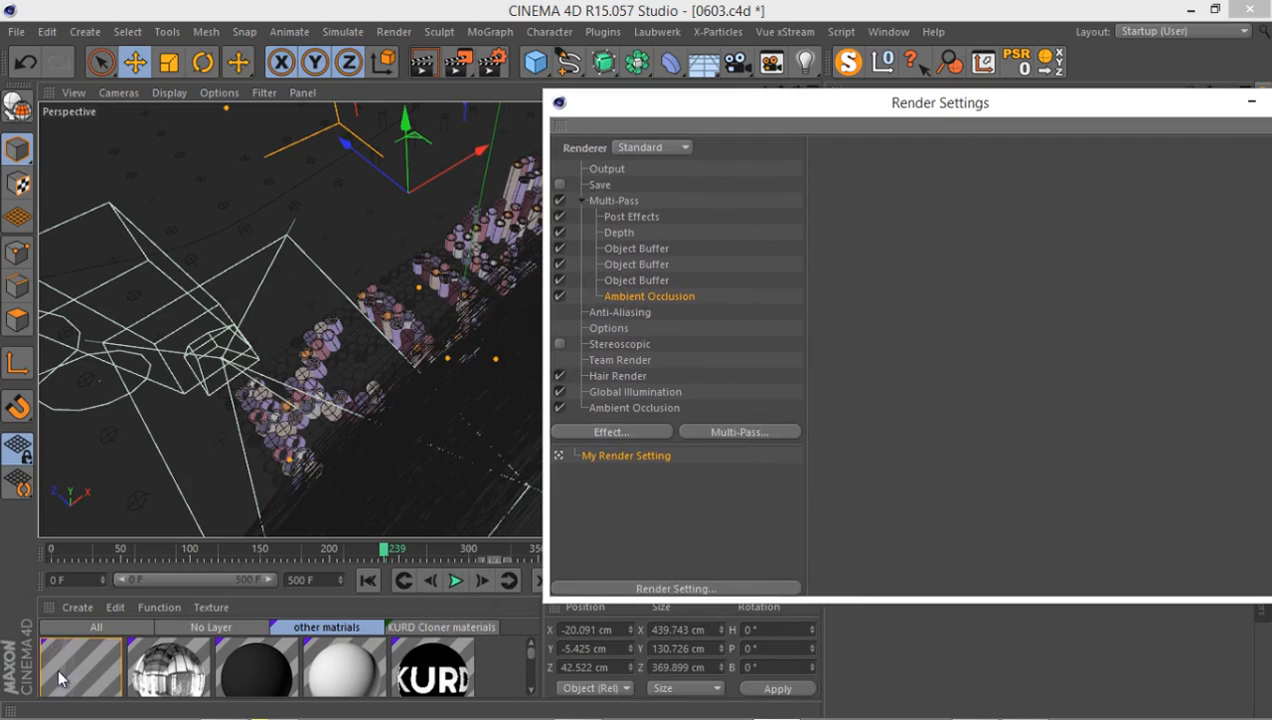
right_click(625, 202)
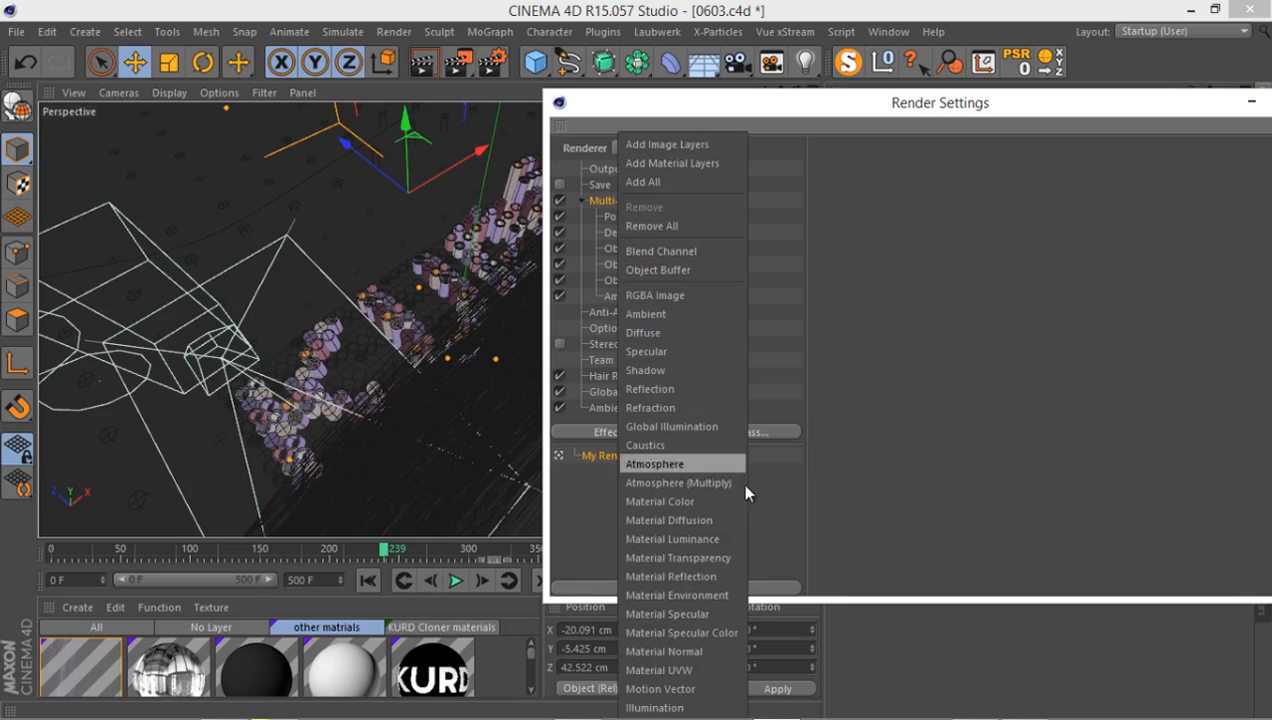
click(709, 482)
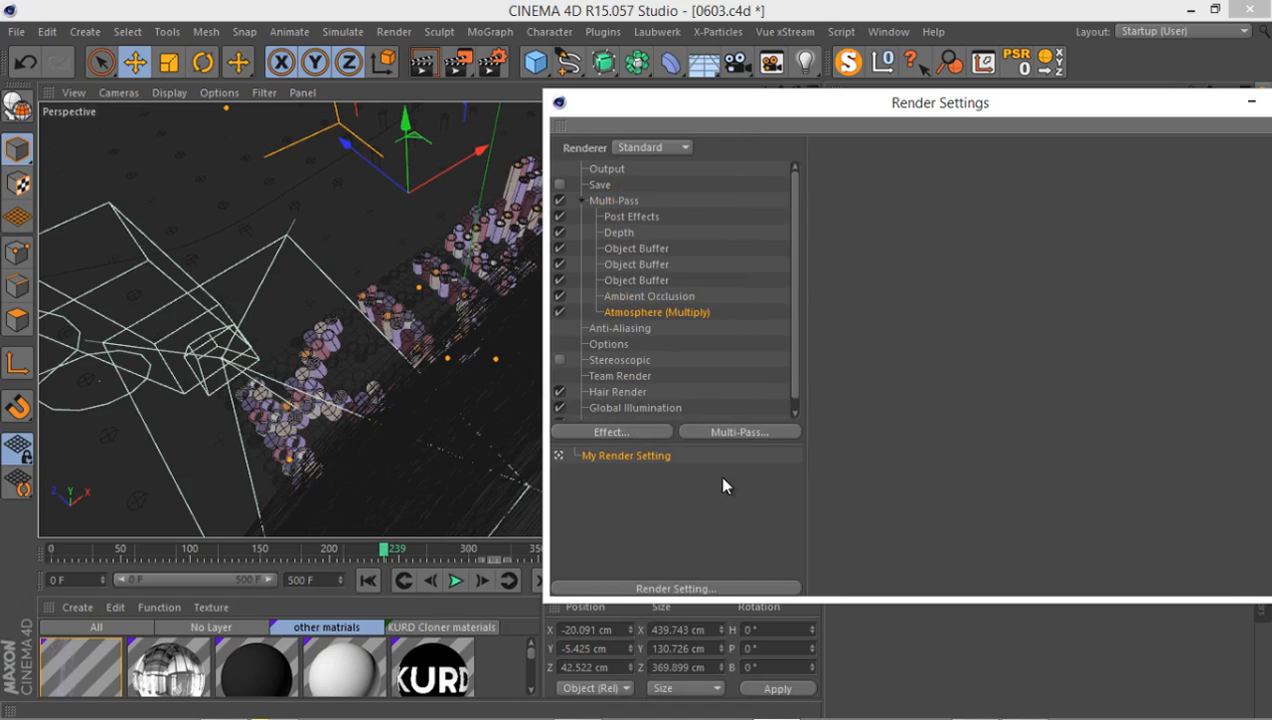
drag(1014, 105, 451, 226)
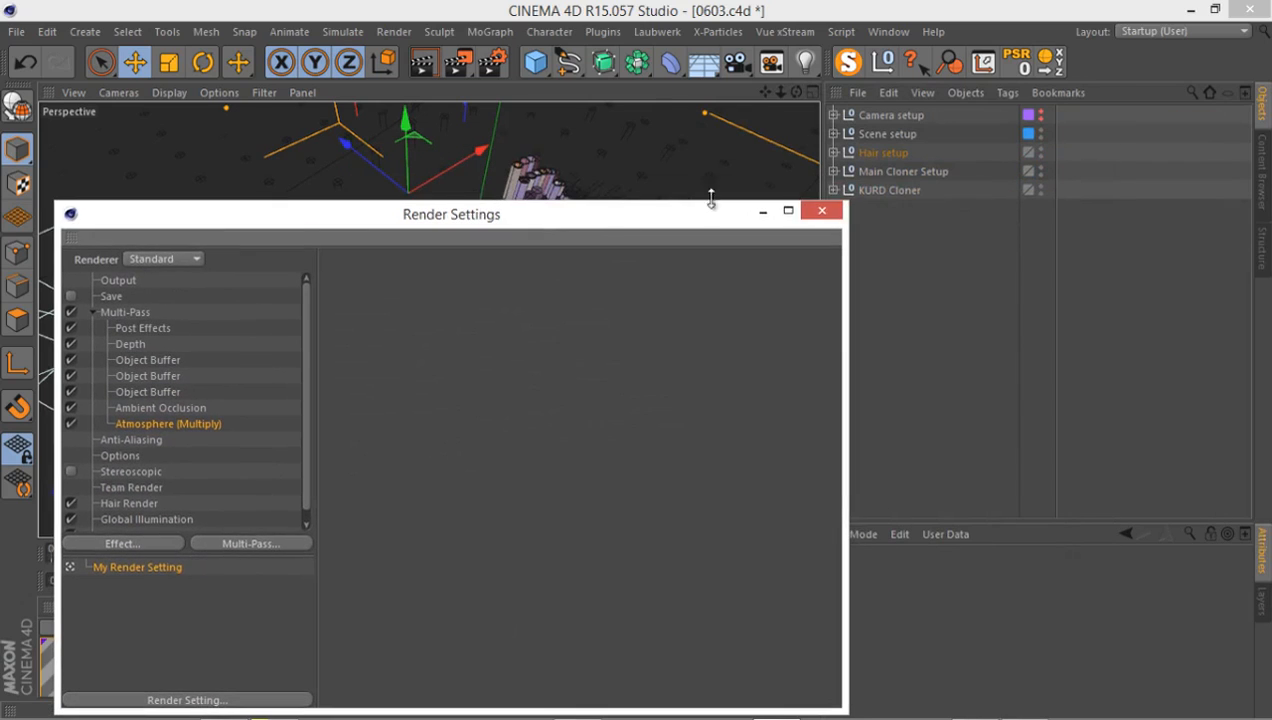
click(836, 213)
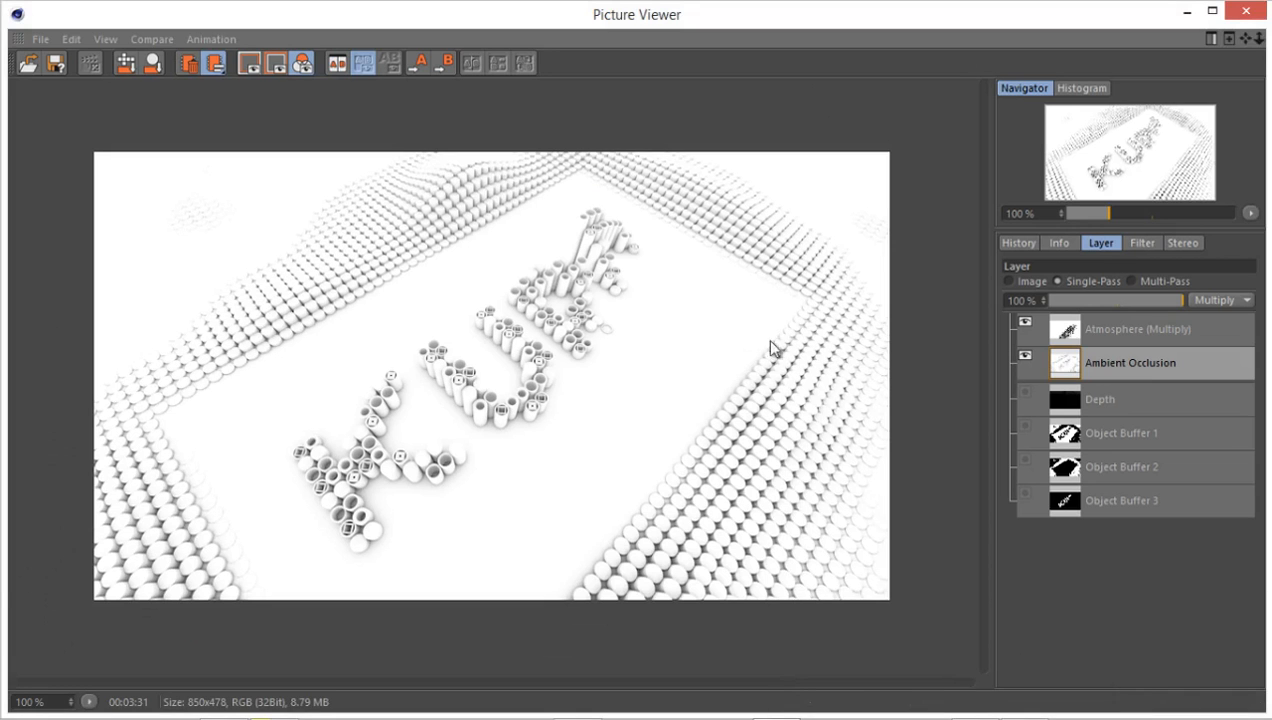
Examine the Atmosphere (Multiply), Ambient Occlusion, Depth and three Object Buffer passes of the new render one by one.
click(1144, 336)
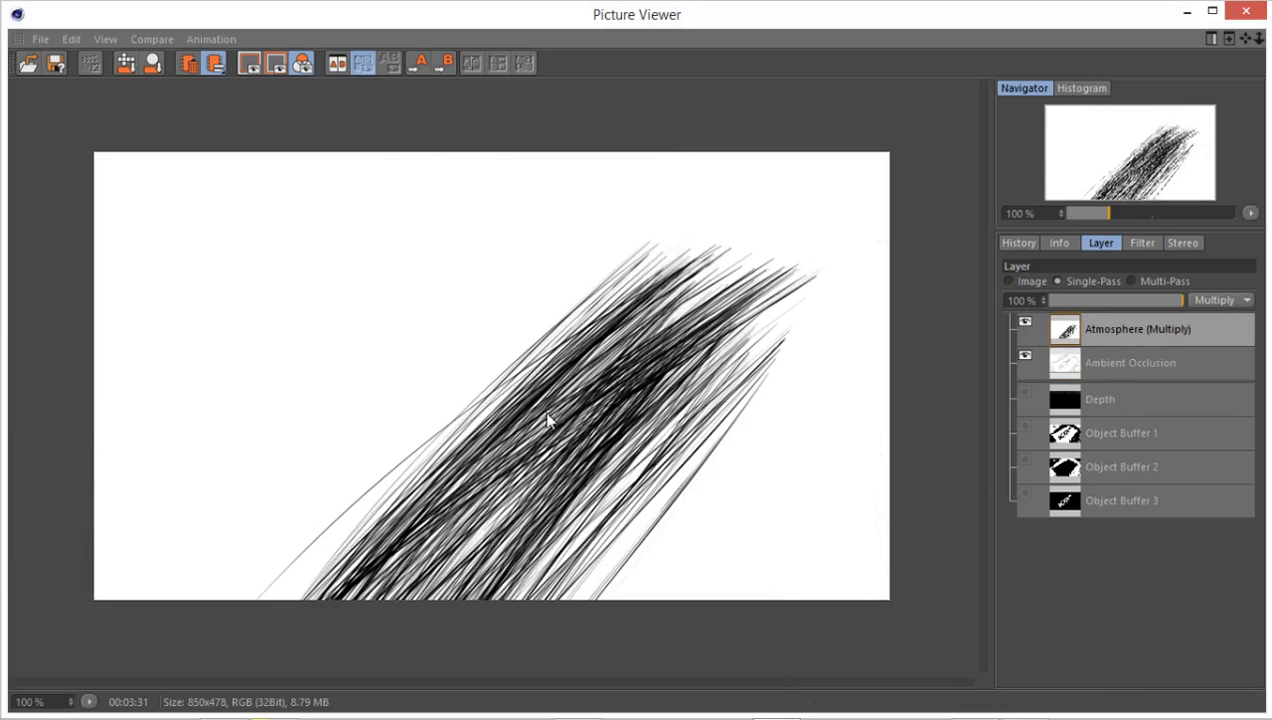
click(1122, 361)
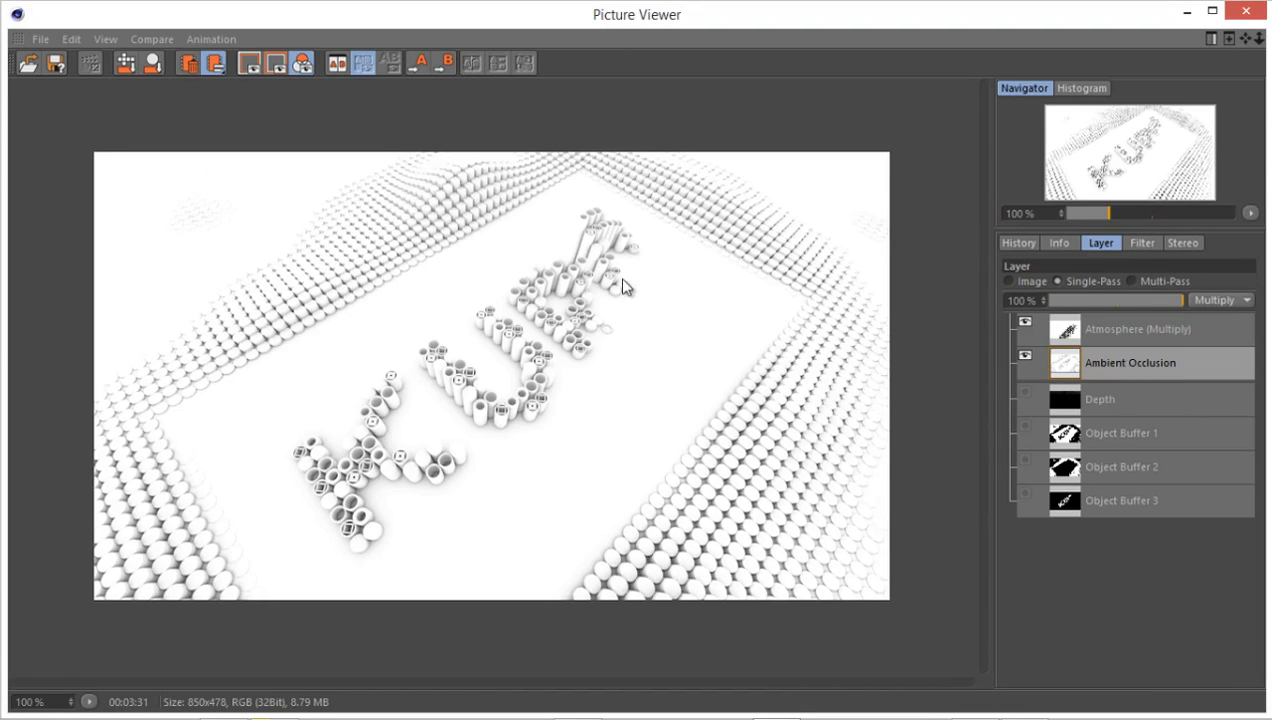
click(1175, 404)
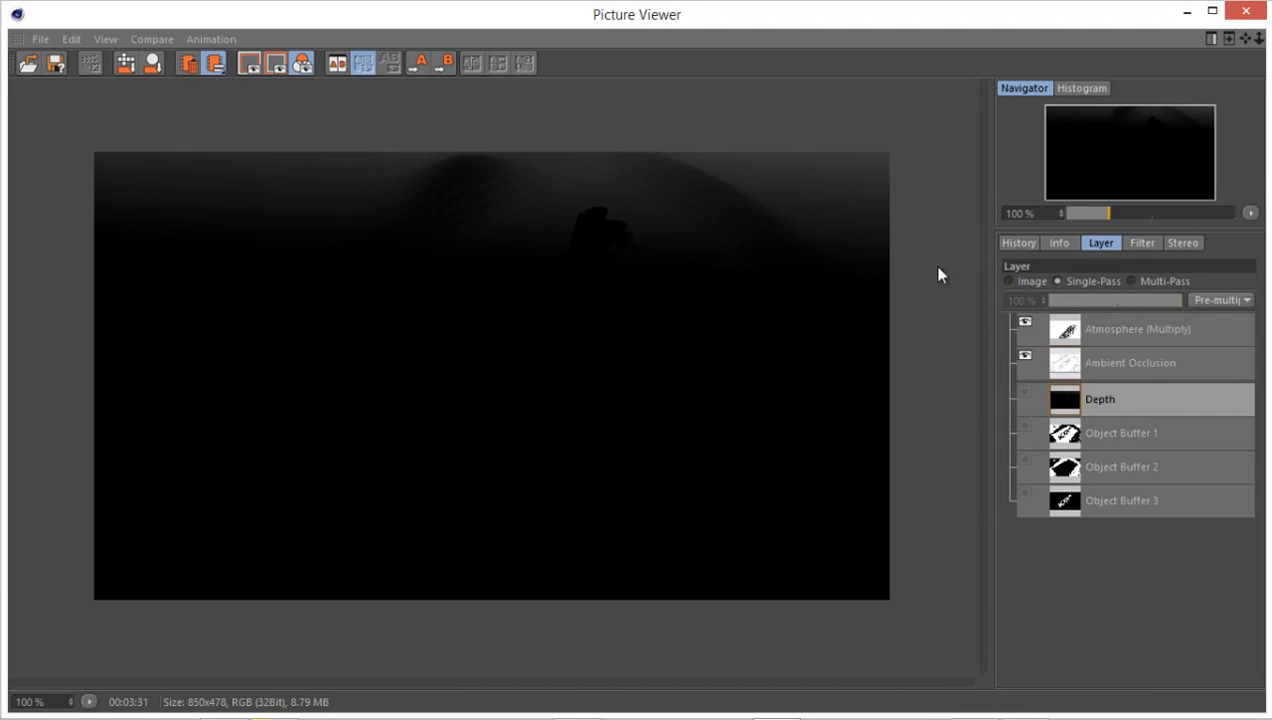
click(1158, 444)
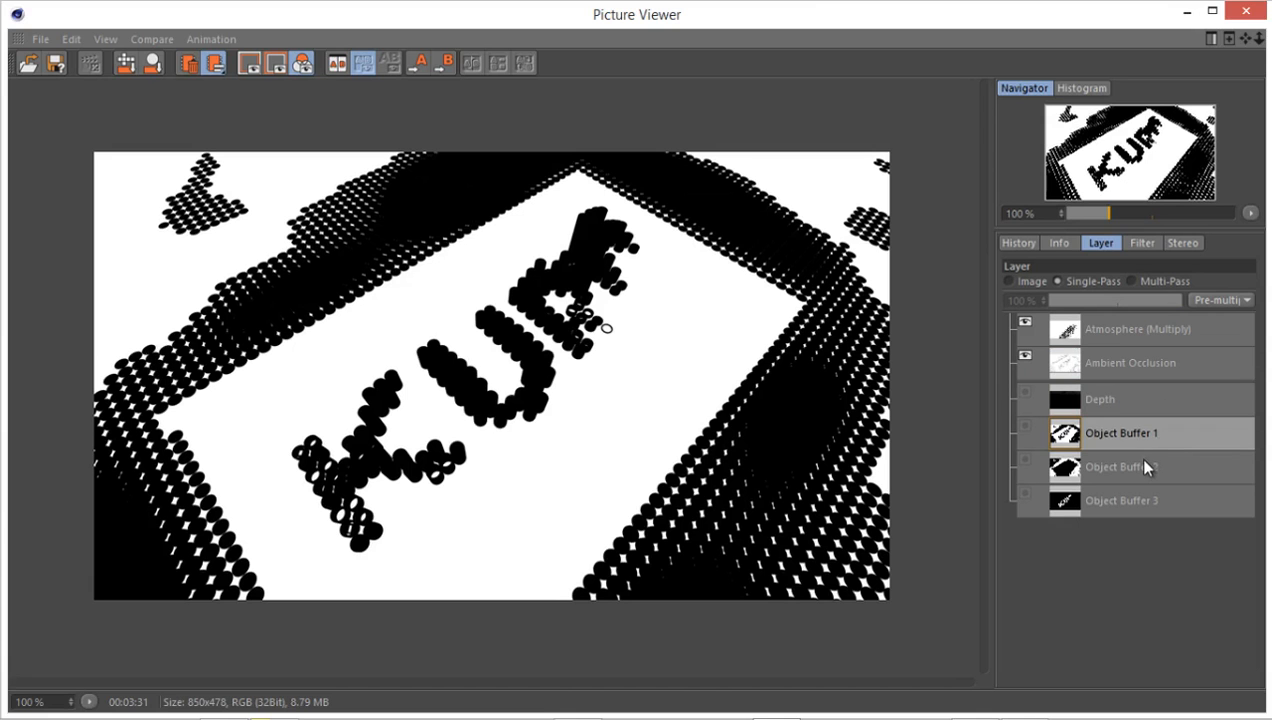
click(1146, 470)
click(1150, 510)
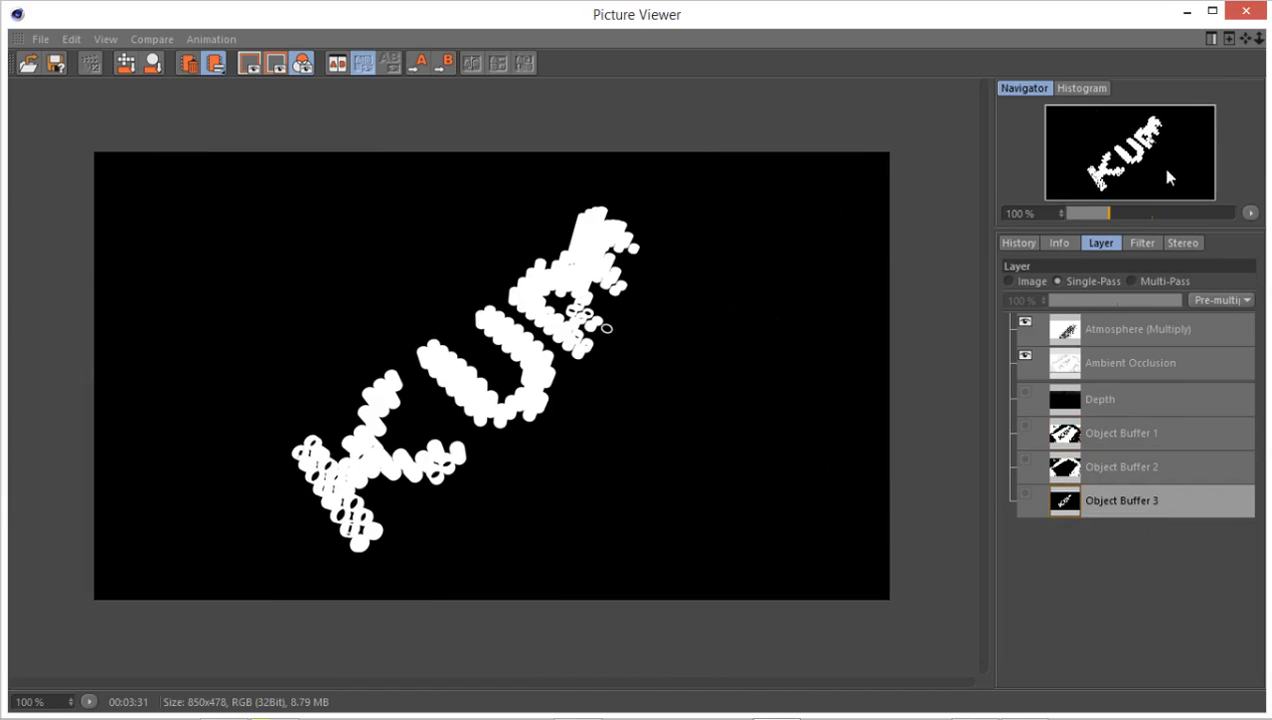
click(1248, 14)
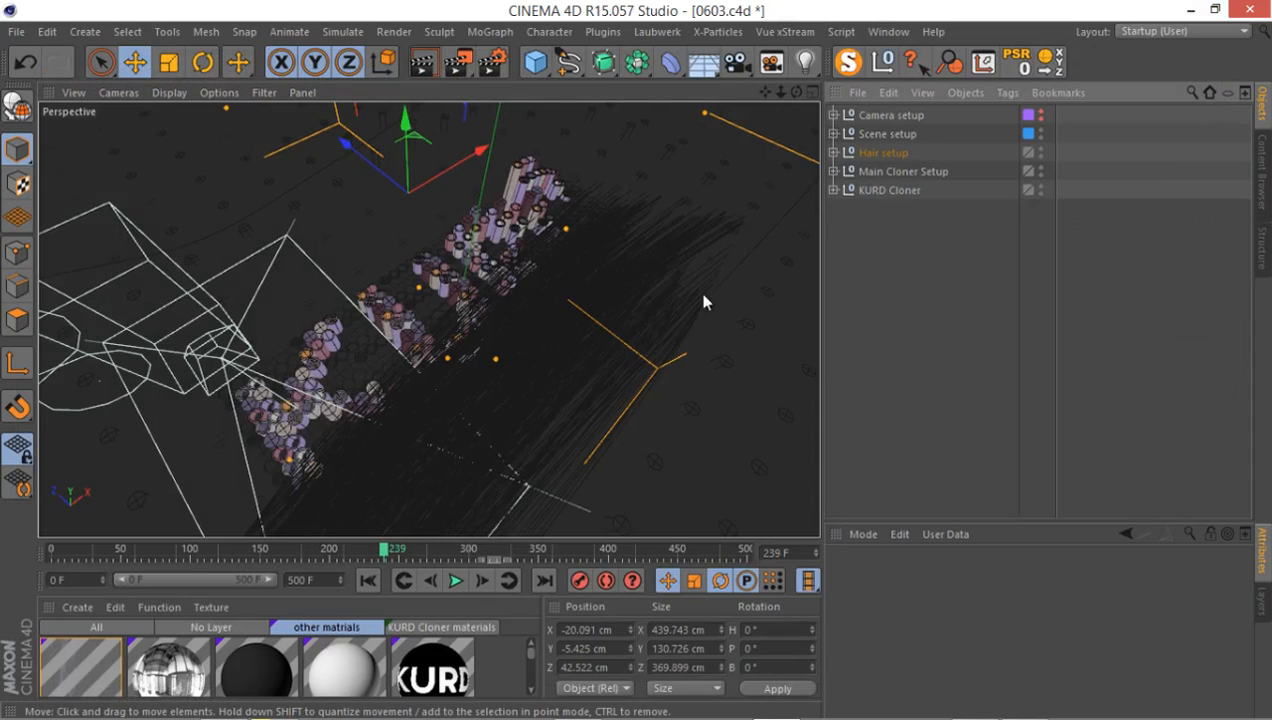
Collapse the Camera 5 and Camera 3 220-320 Morph groups, look through Camera 2 _ 125-240 and go to frame 239.
click(834, 115)
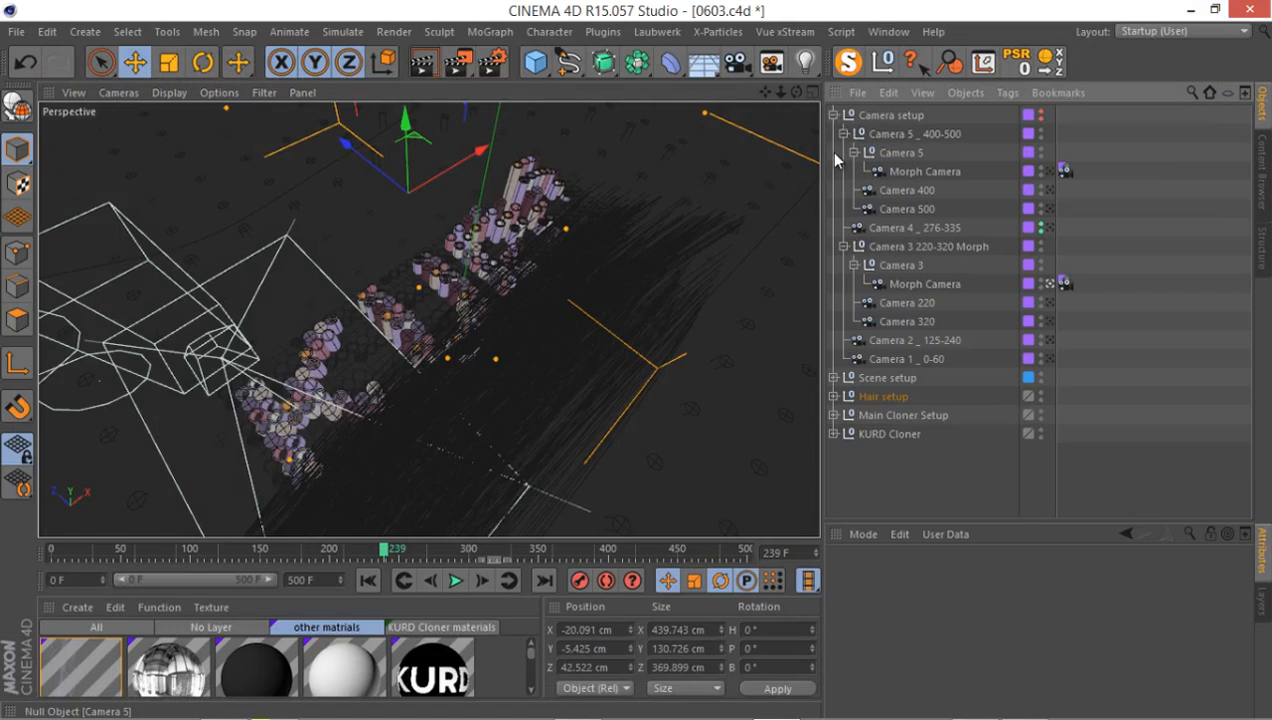
click(853, 152)
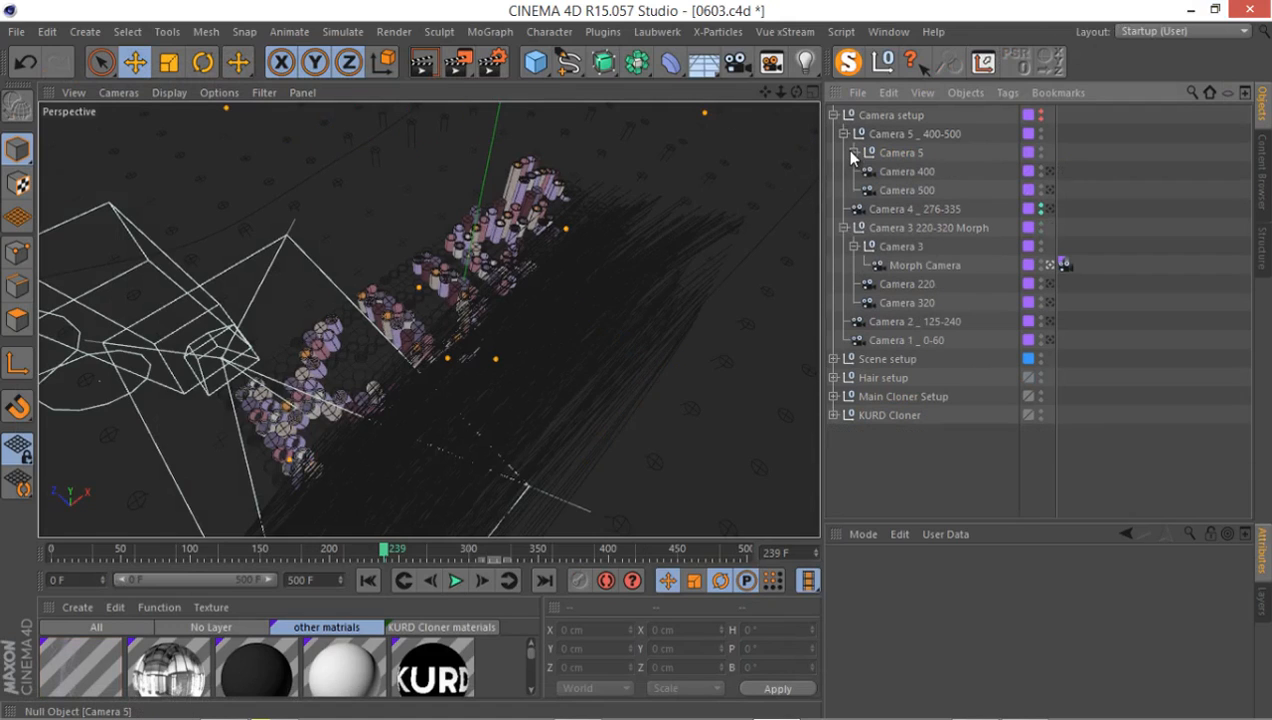
click(843, 228)
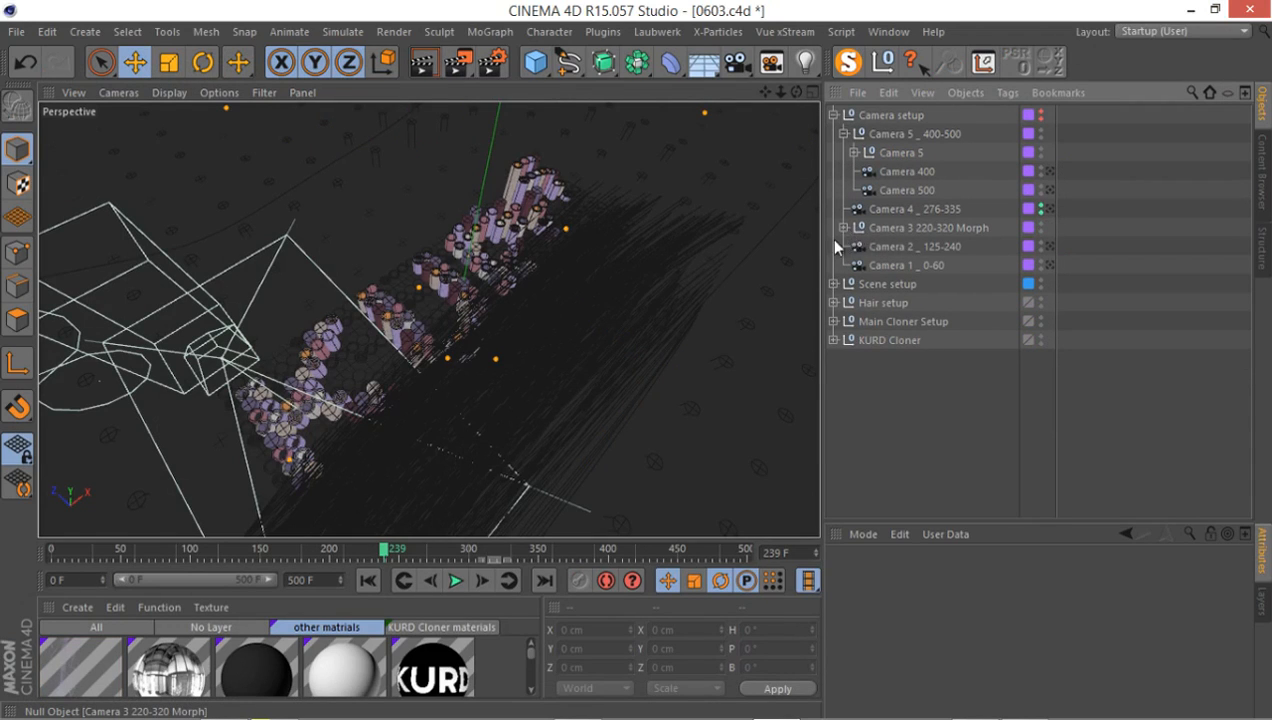
click(843, 228)
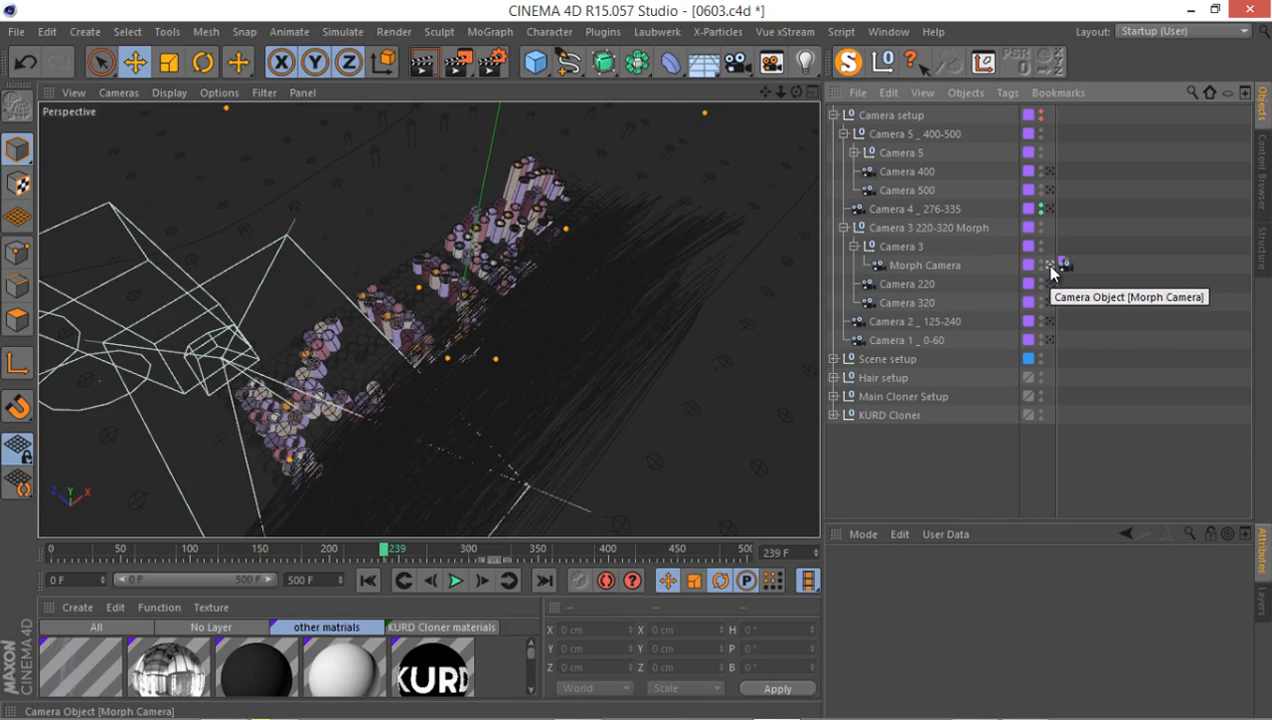
click(327, 552)
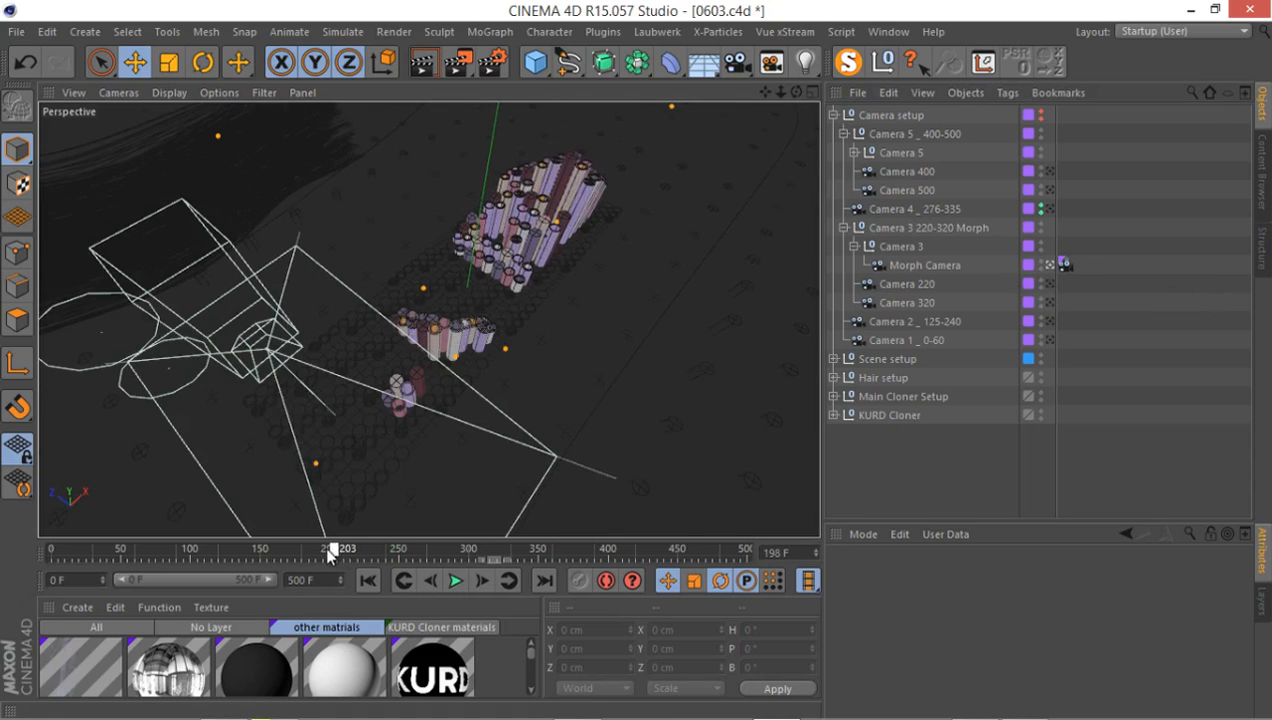
click(842, 228)
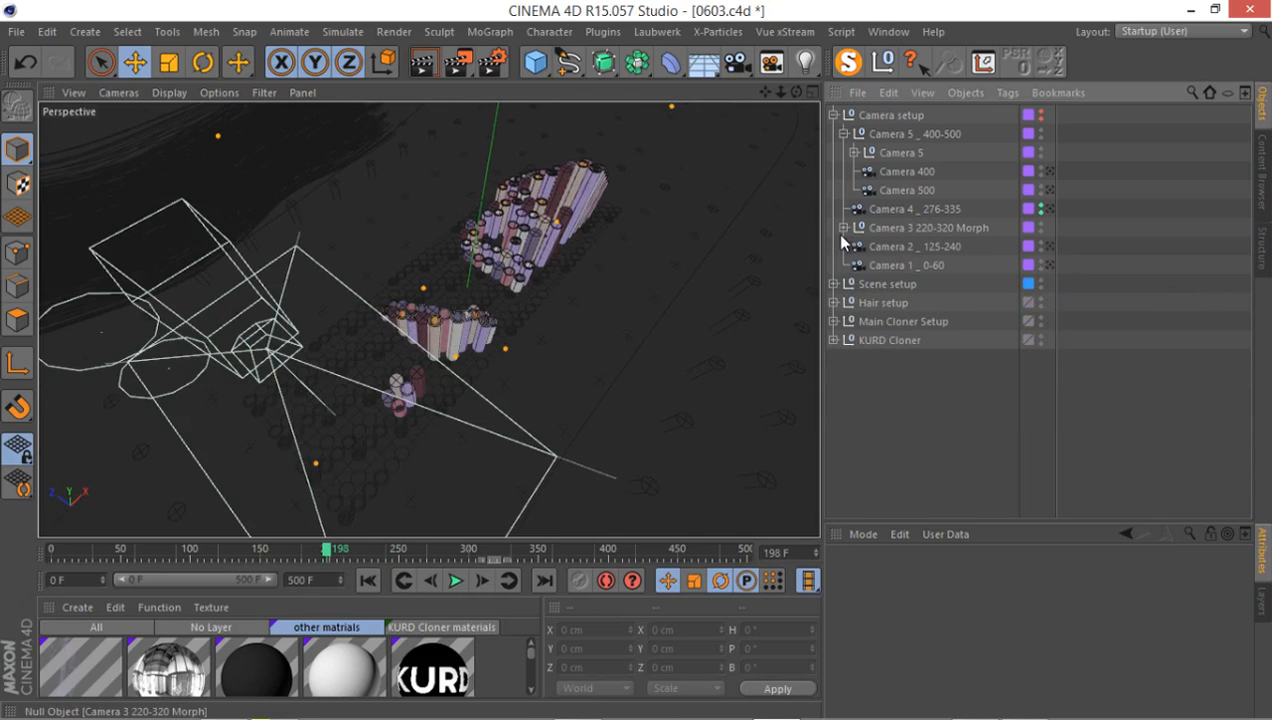
click(1049, 247)
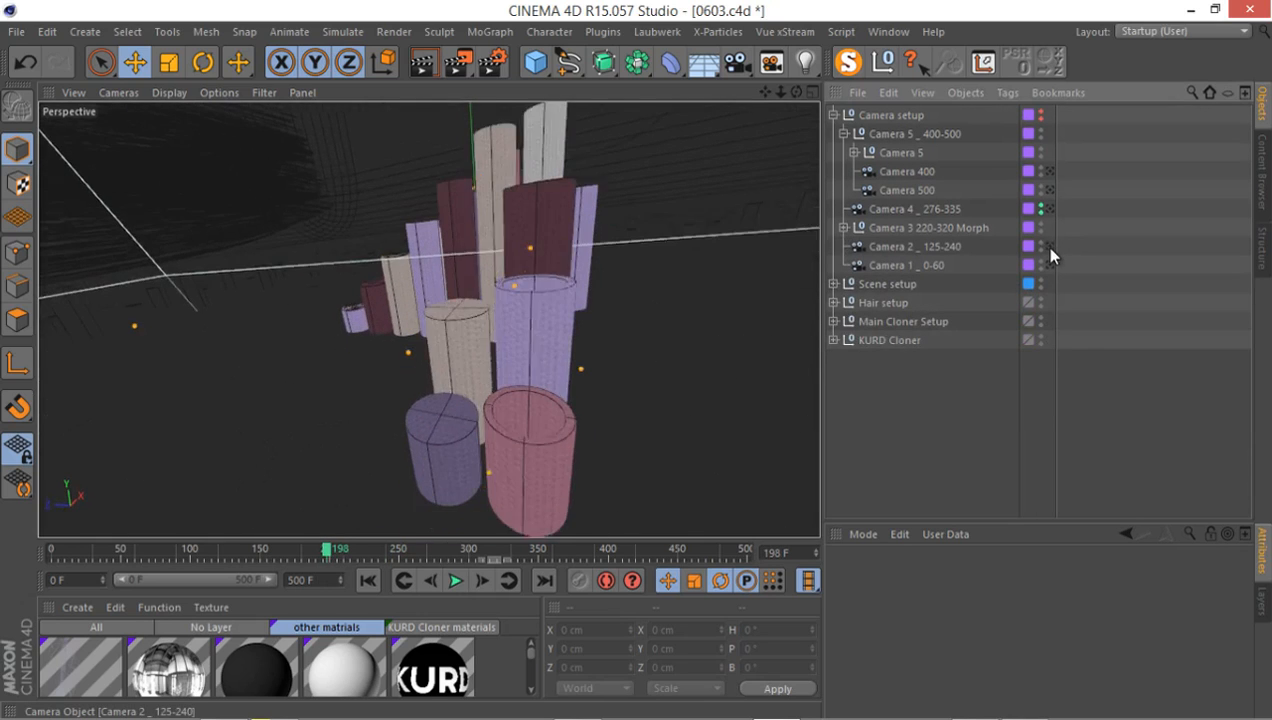
drag(330, 550, 385, 580)
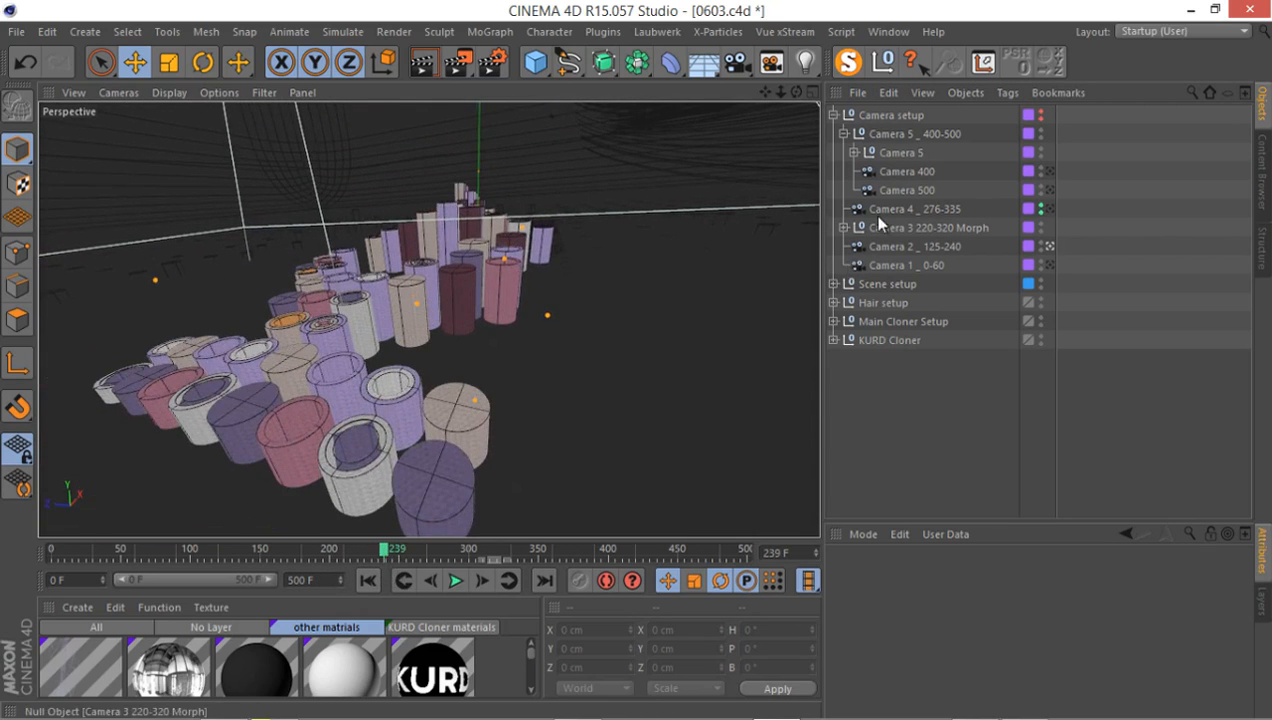
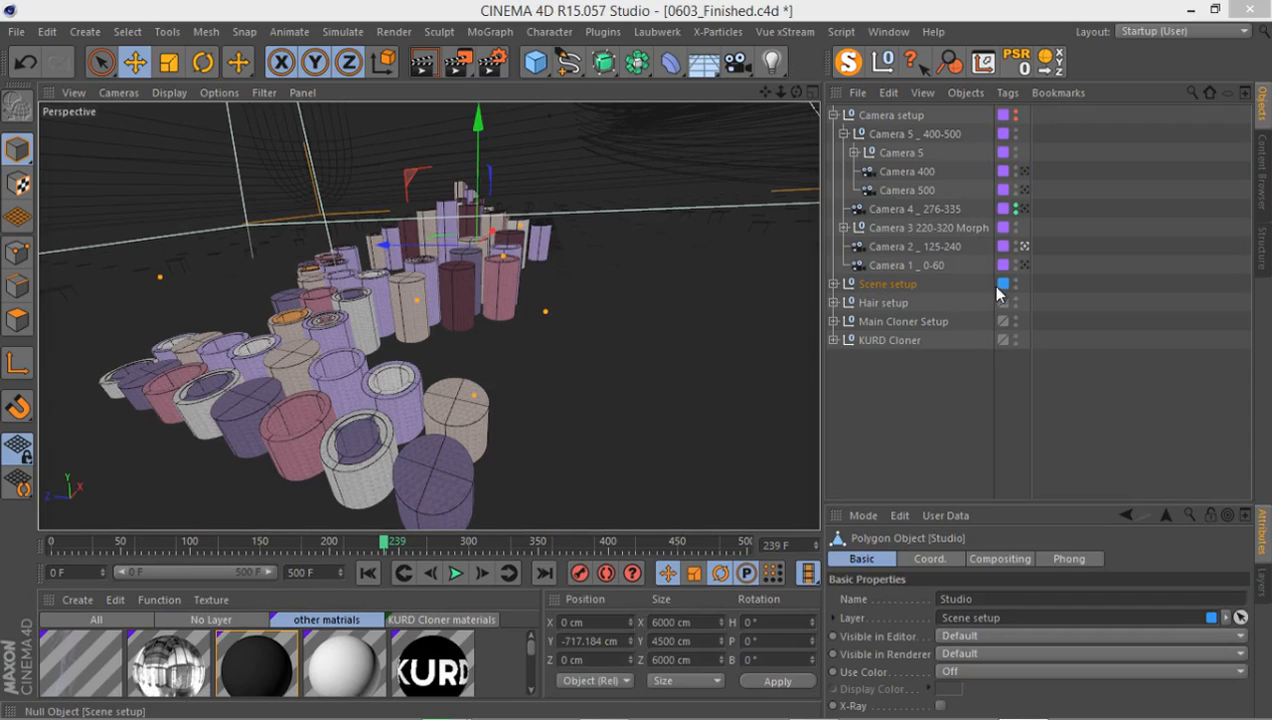
Clear the current selection and select Camera 2 _ 125-240 in the Camera setup group.
click(833, 115)
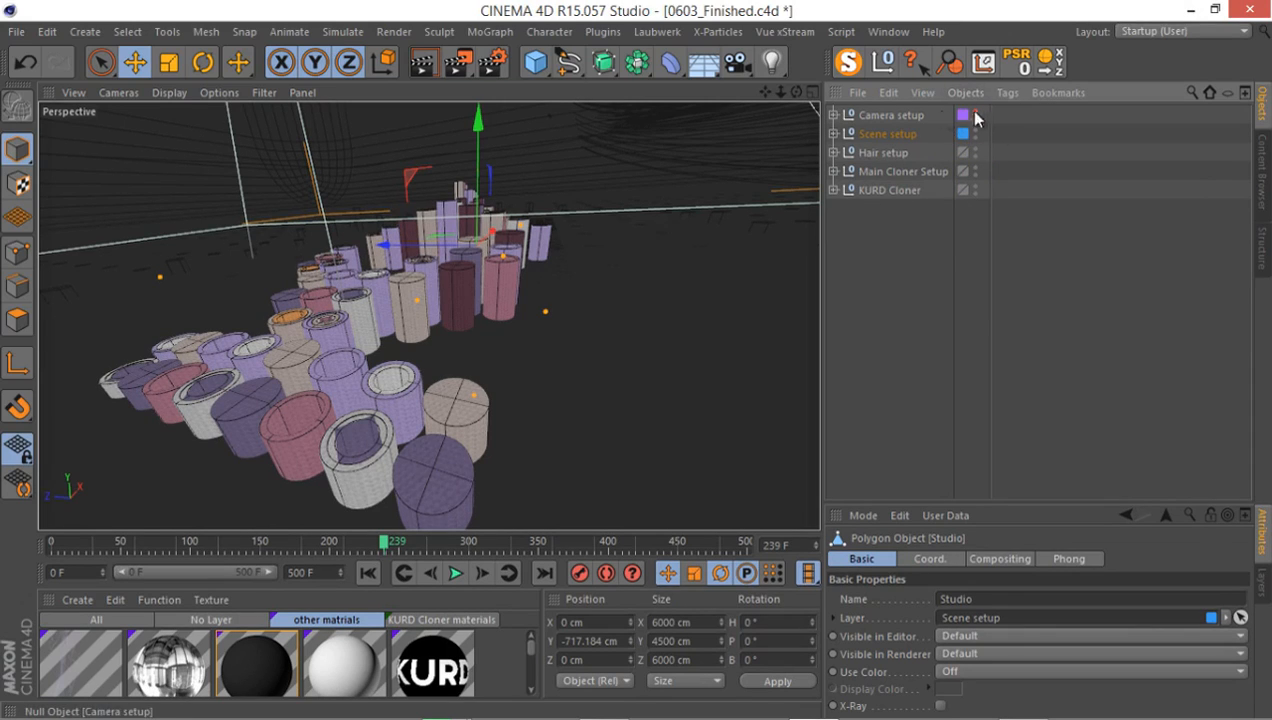
click(881, 253)
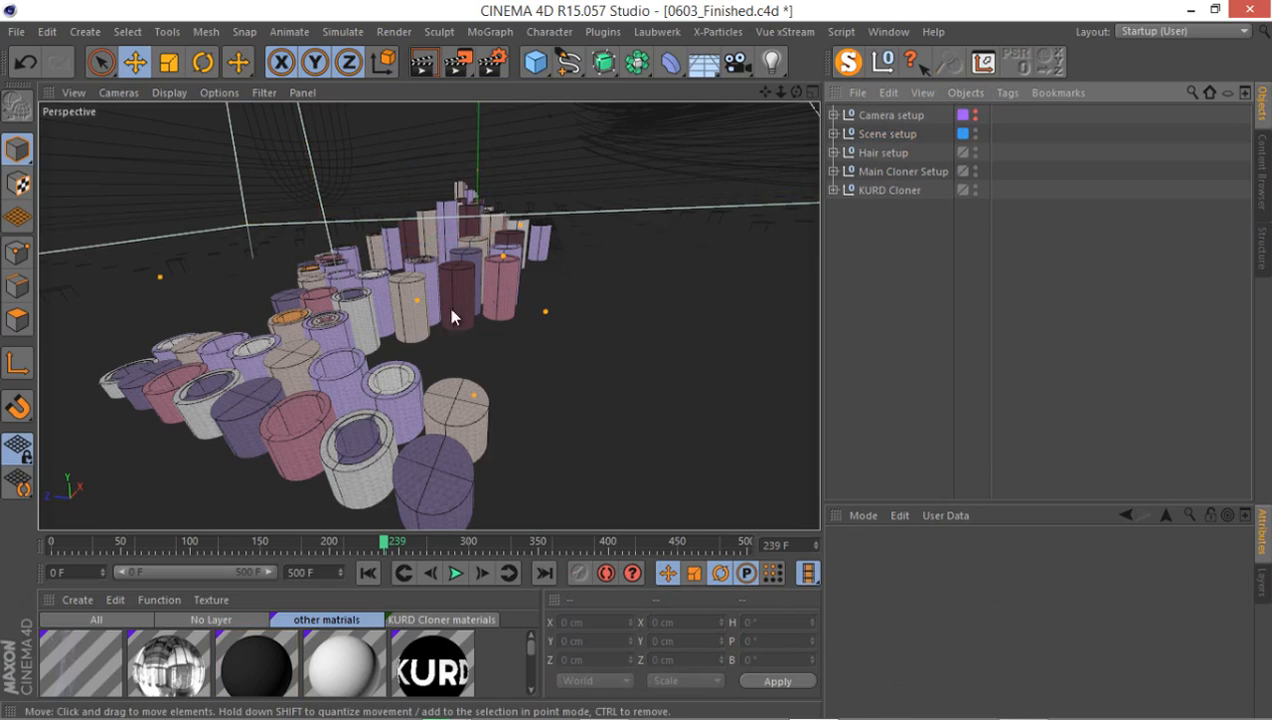
click(833, 115)
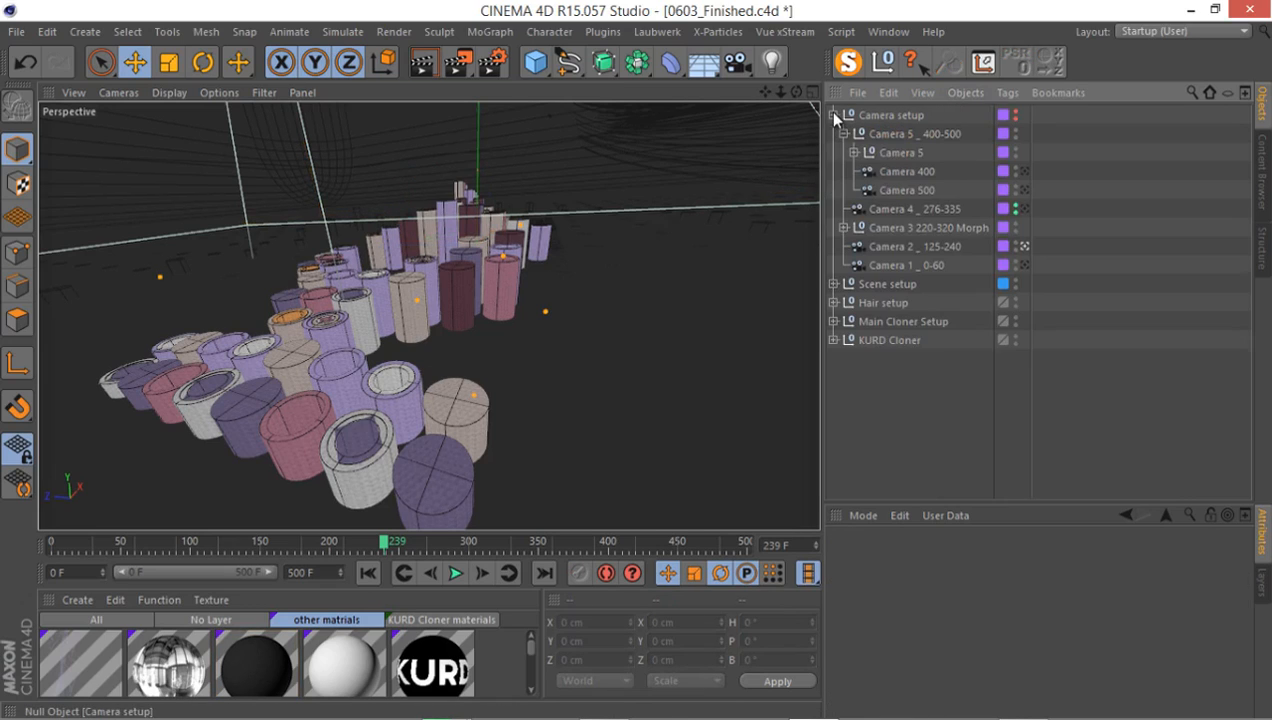
click(906, 246)
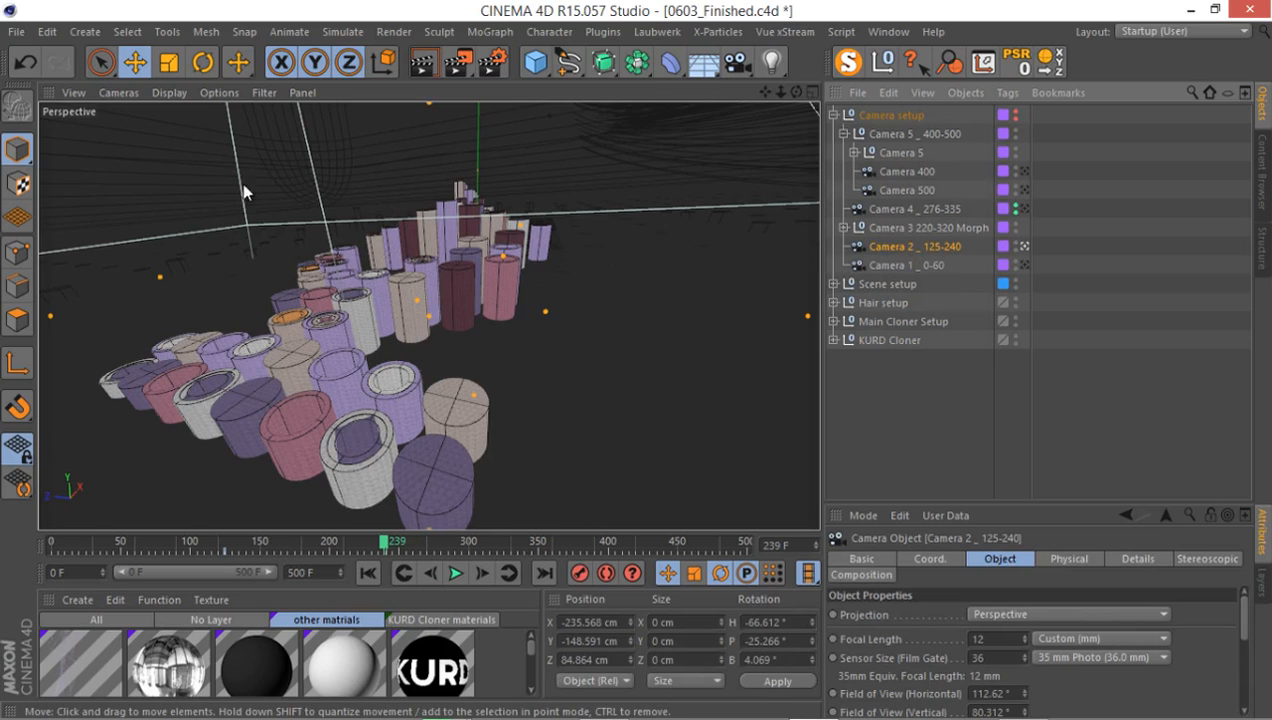
Open the render settings and set the output width to 1280 pixels with the ratio locked.
click(491, 62)
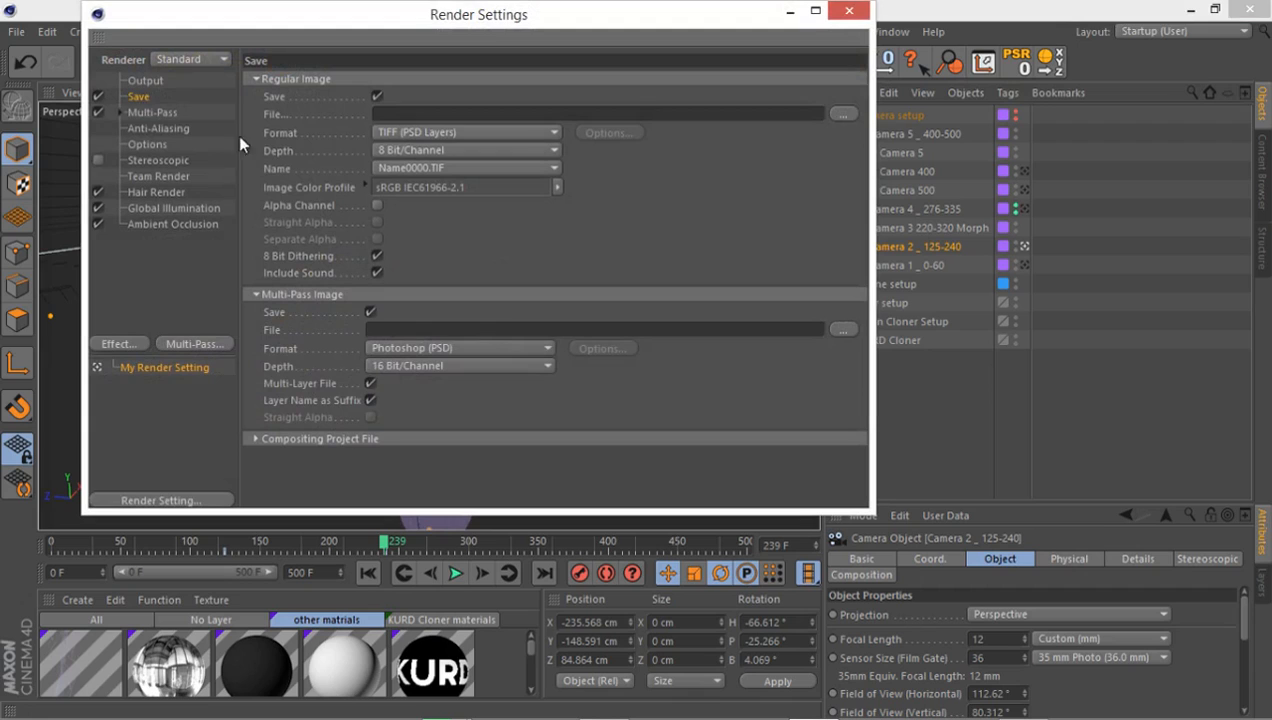
click(145, 80)
drag(465, 30, 503, 151)
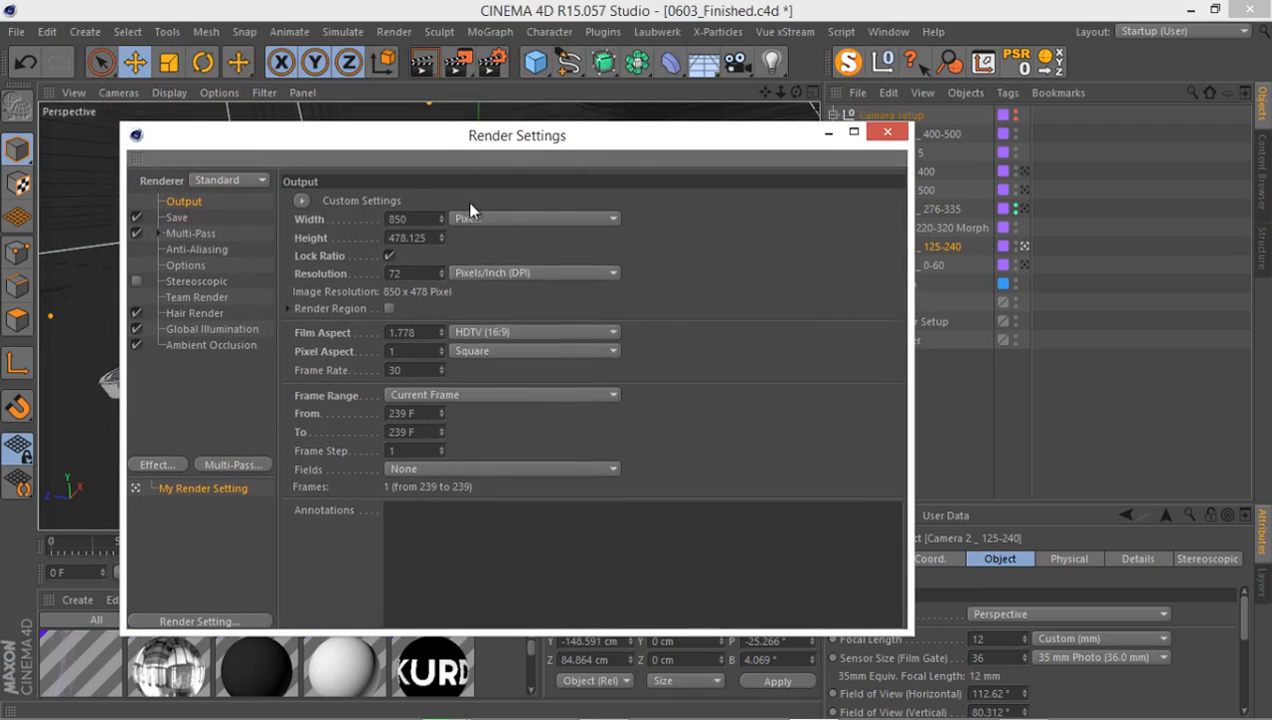
double_click(397, 218)
text(1280)
key(Return)
Set the output frame range from 125 to 240.
double_click(413, 412)
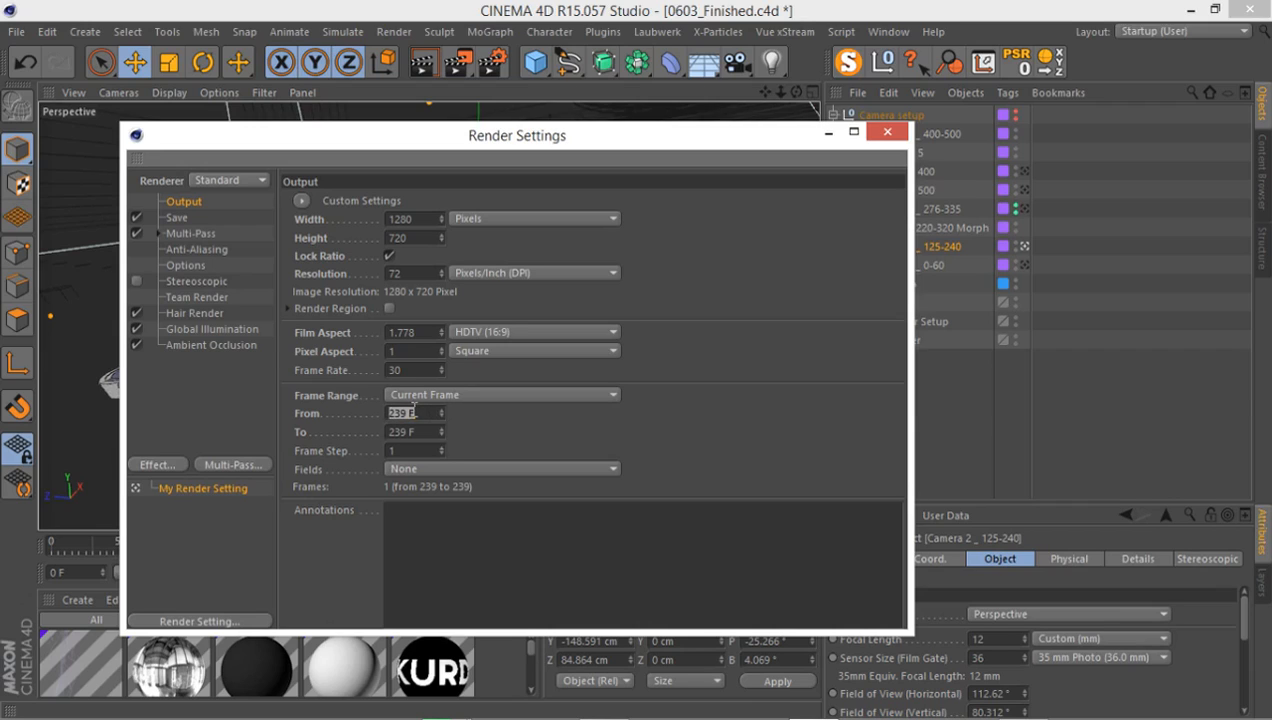
text(125)
double_click(416, 430)
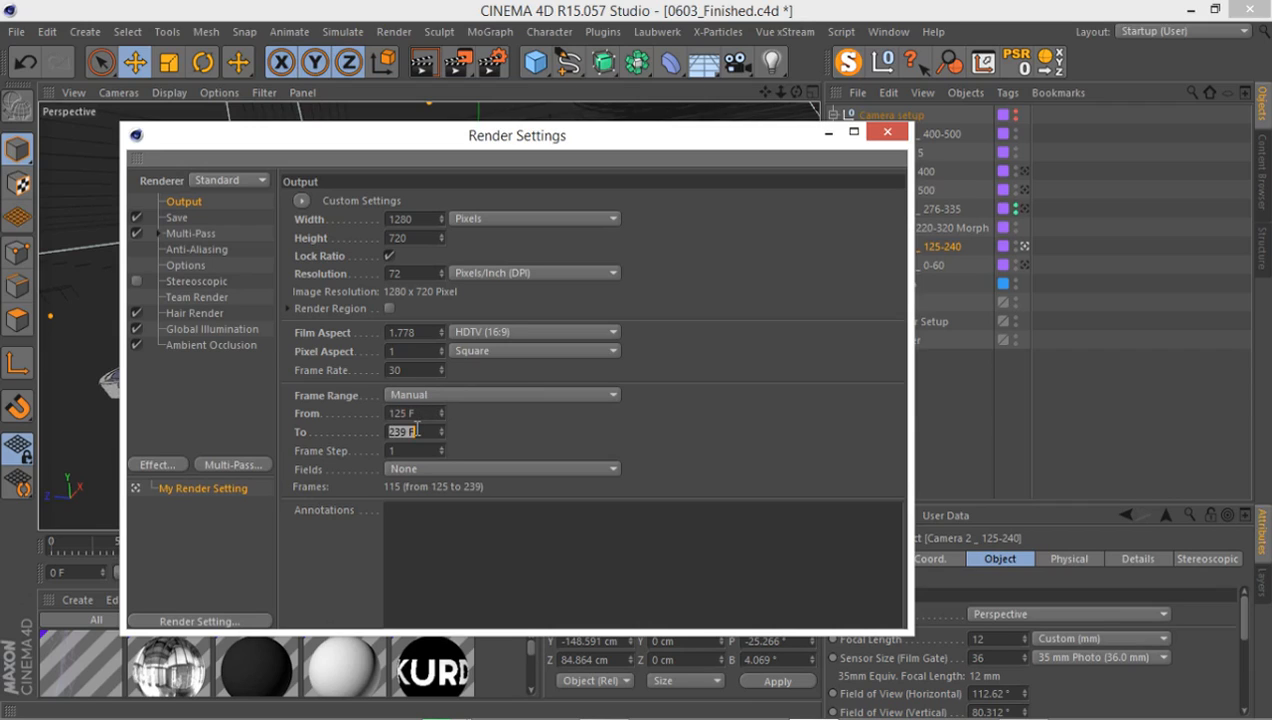
text(240)
Set the regular image save path to the Udemy\The Gift renders folder with the file name Camera 2 _ 125-240.
click(180, 218)
drag(459, 156, 440, 131)
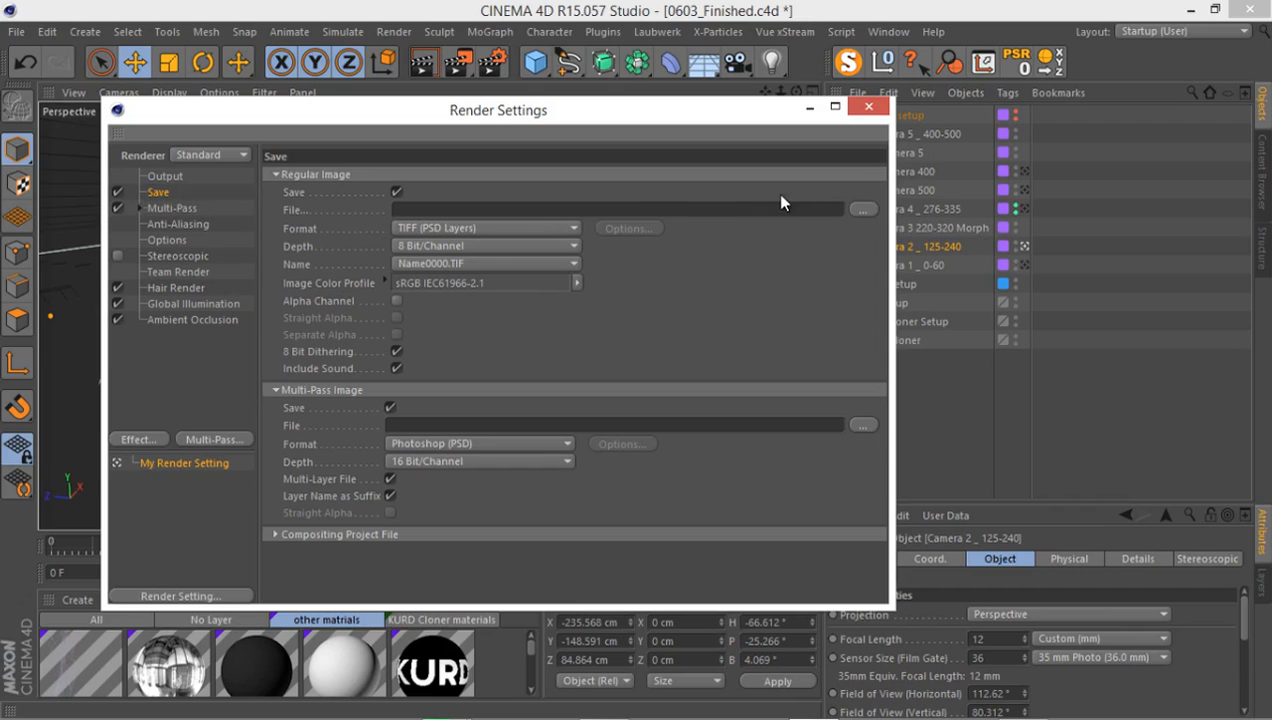
click(824, 211)
click(860, 211)
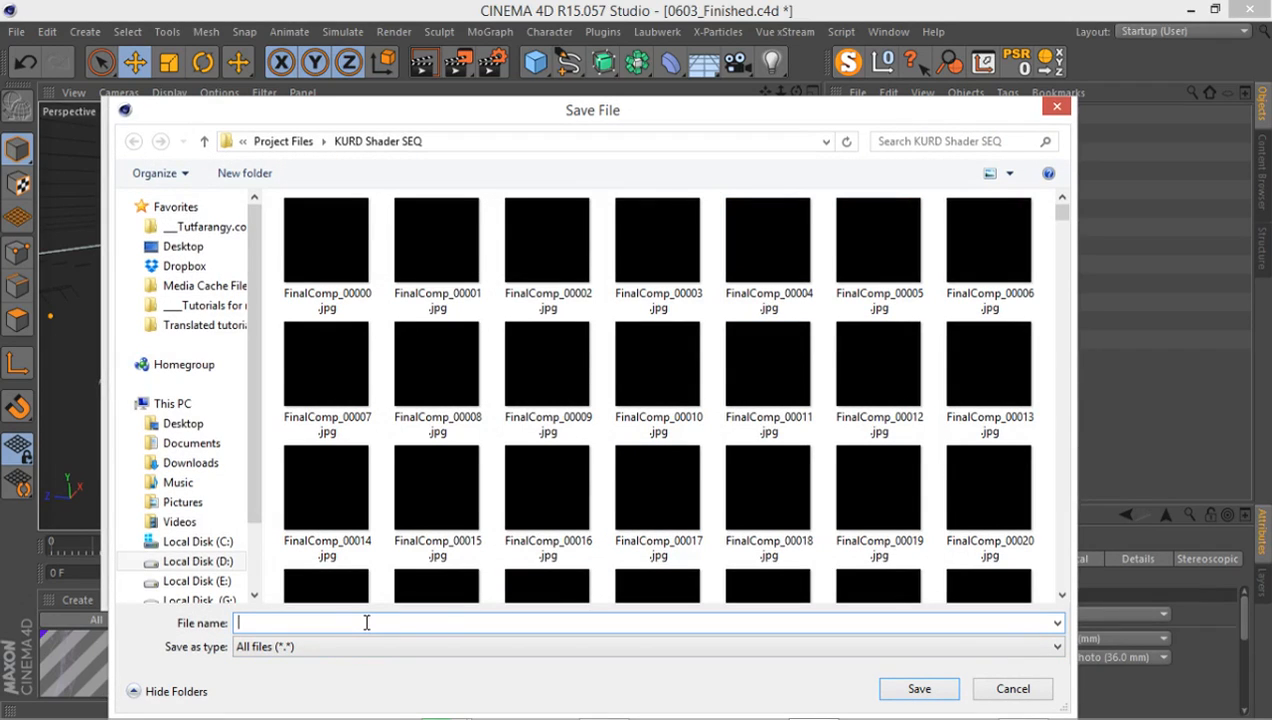
text(Camera 2 _ 125-240)
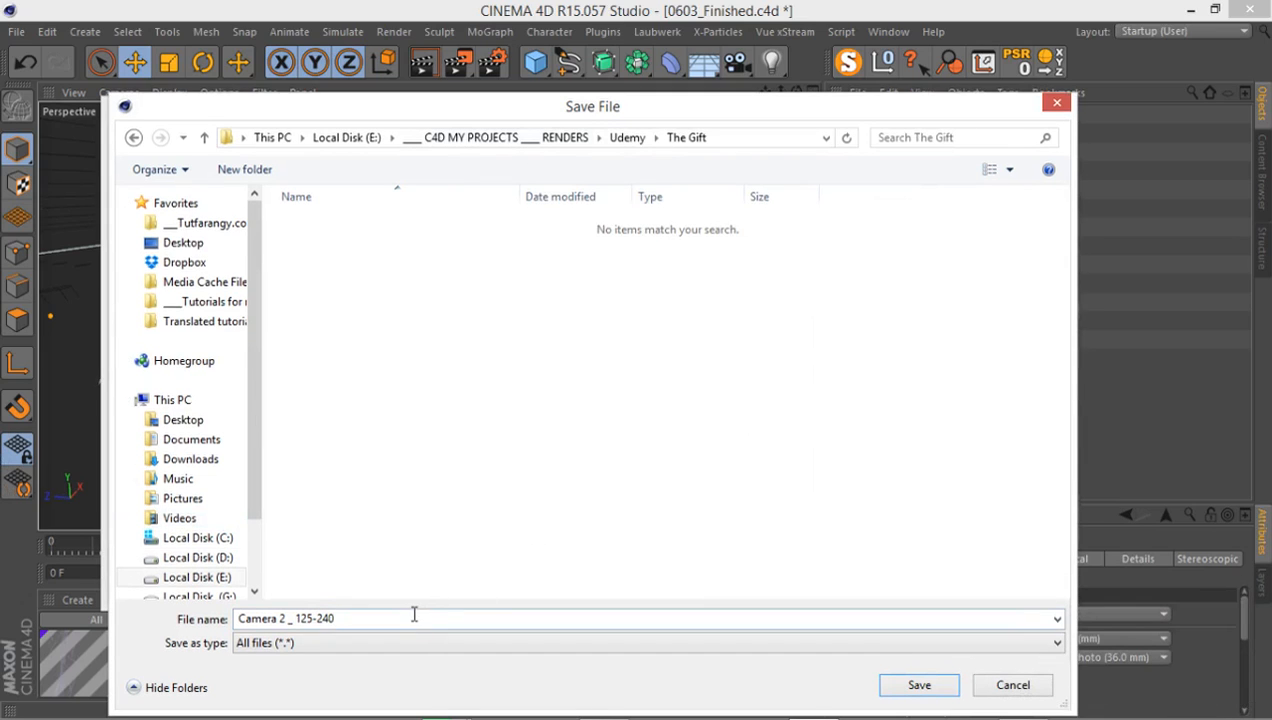
click(304, 622)
click(304, 622)
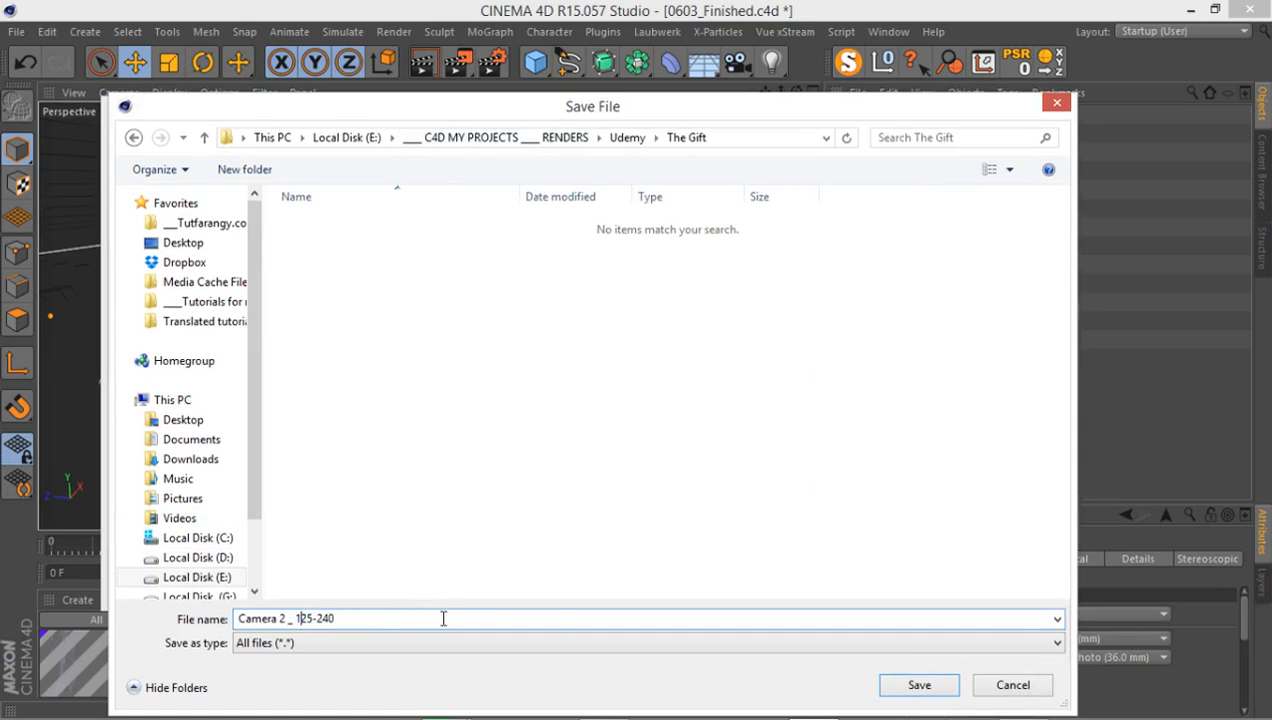
click(900, 684)
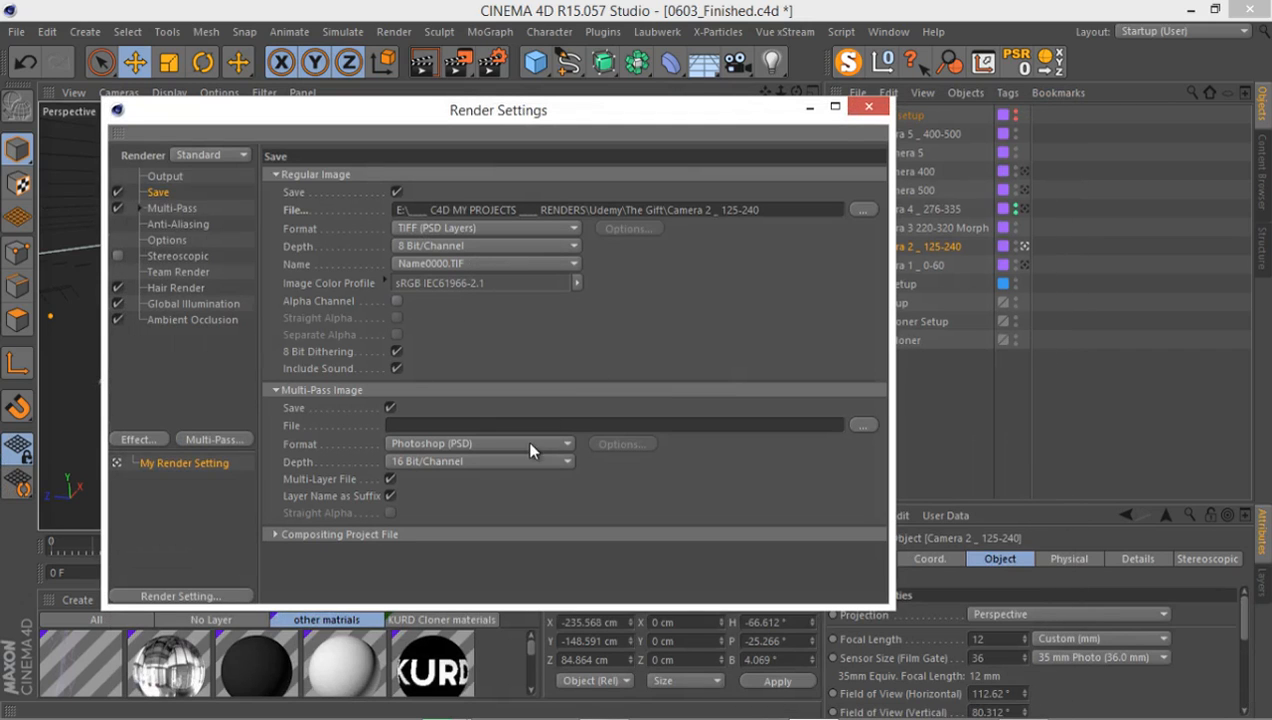
Save the multi-pass image in The Gift folder as MP _ CAMERA 2 _ 125-240 and turn off Multi-Layer File.
drag(785, 208, 370, 212)
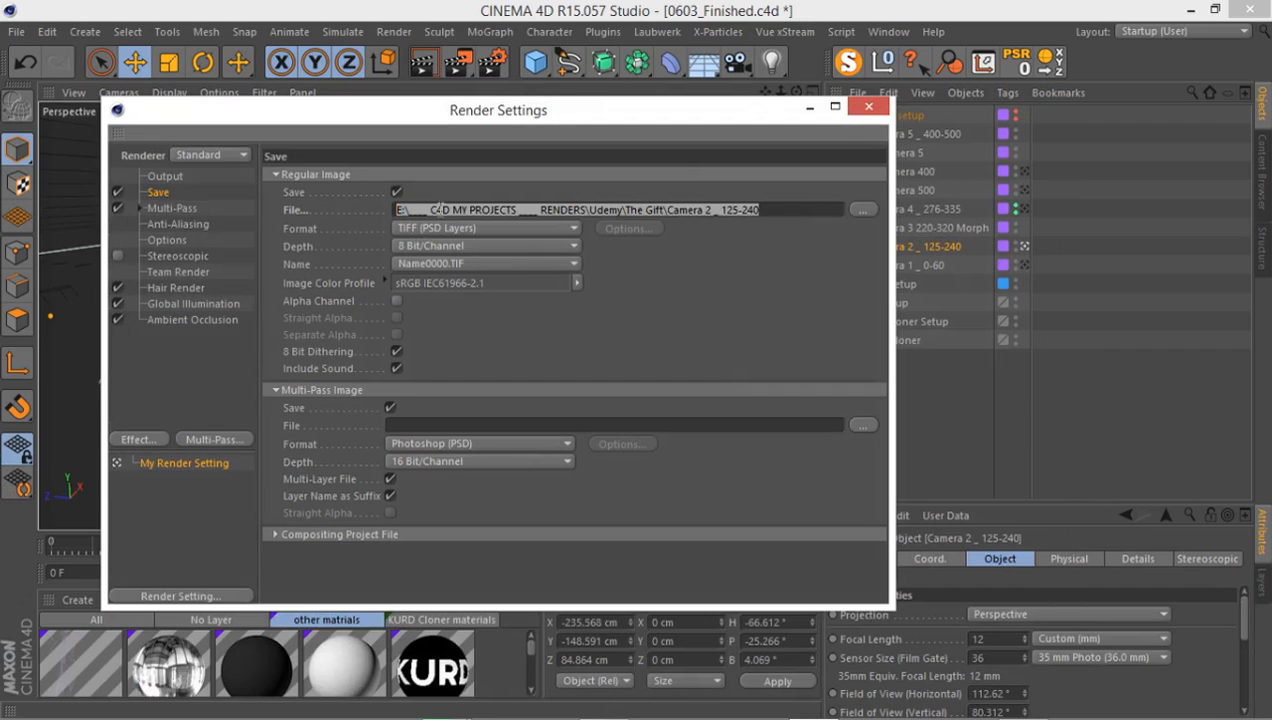
right_click(441, 211)
click(489, 247)
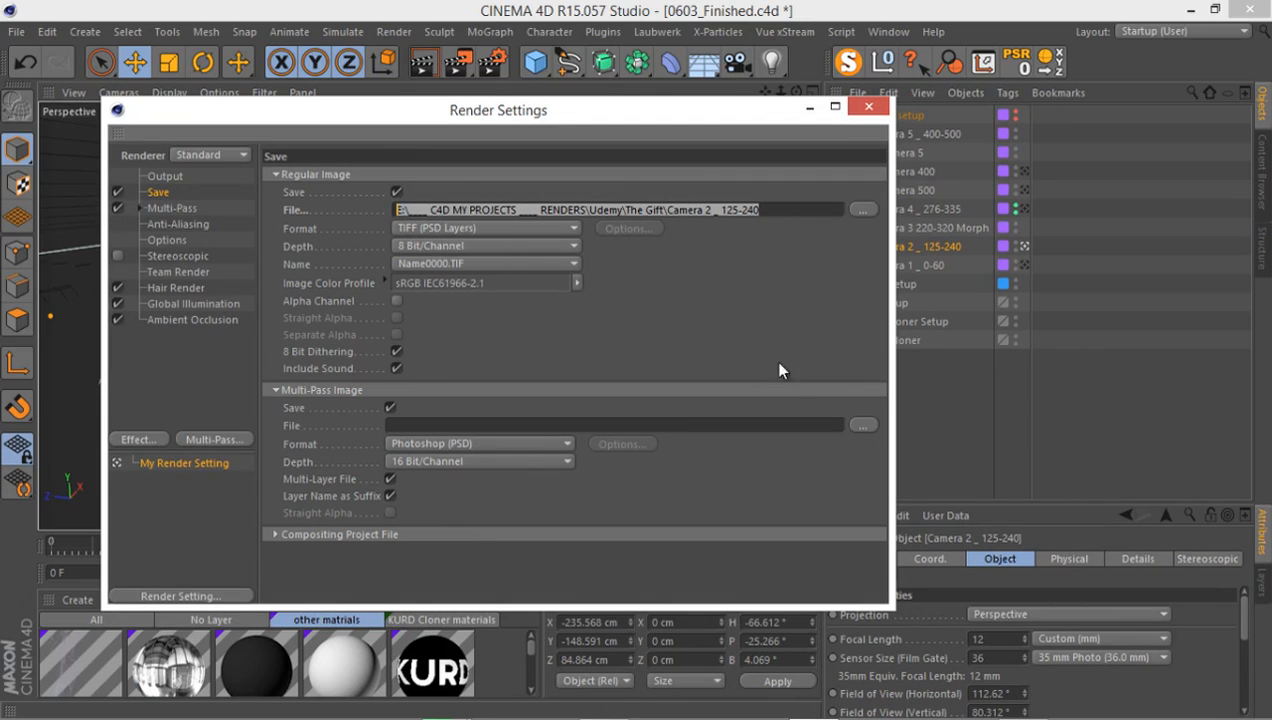
click(864, 426)
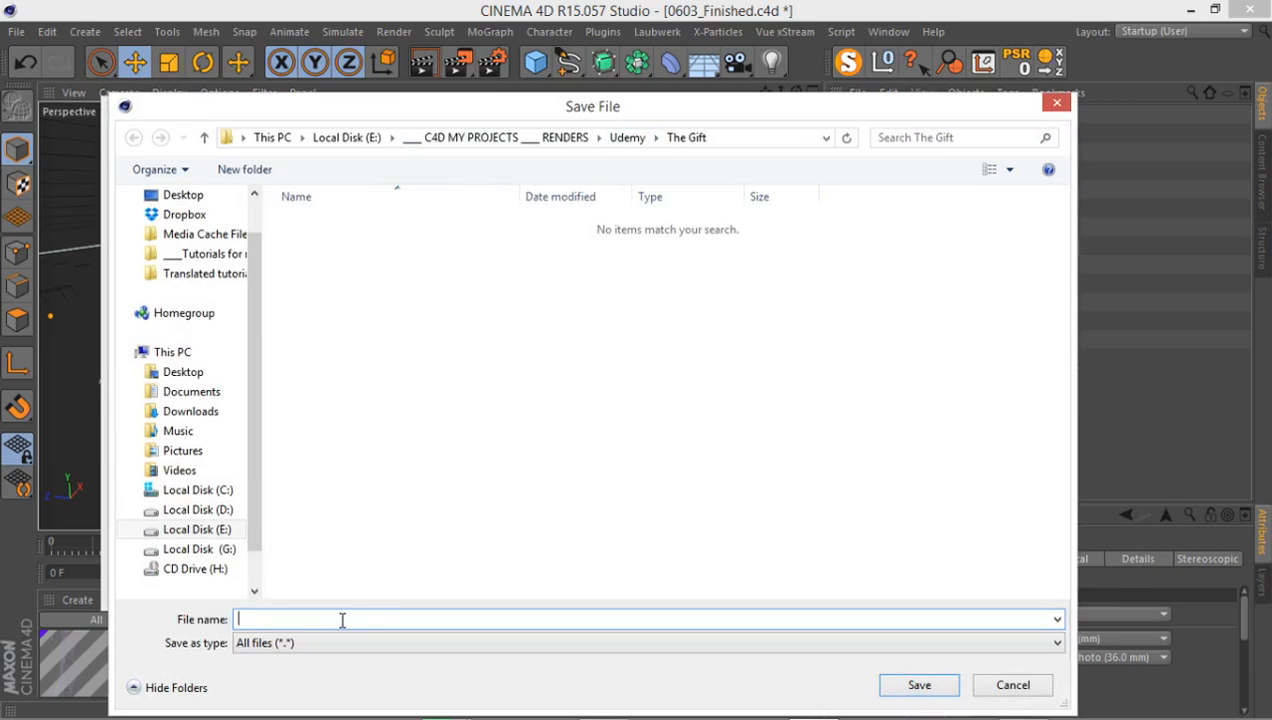
text(MP _ CAMERA 2 _ 120-240)
key(Return)
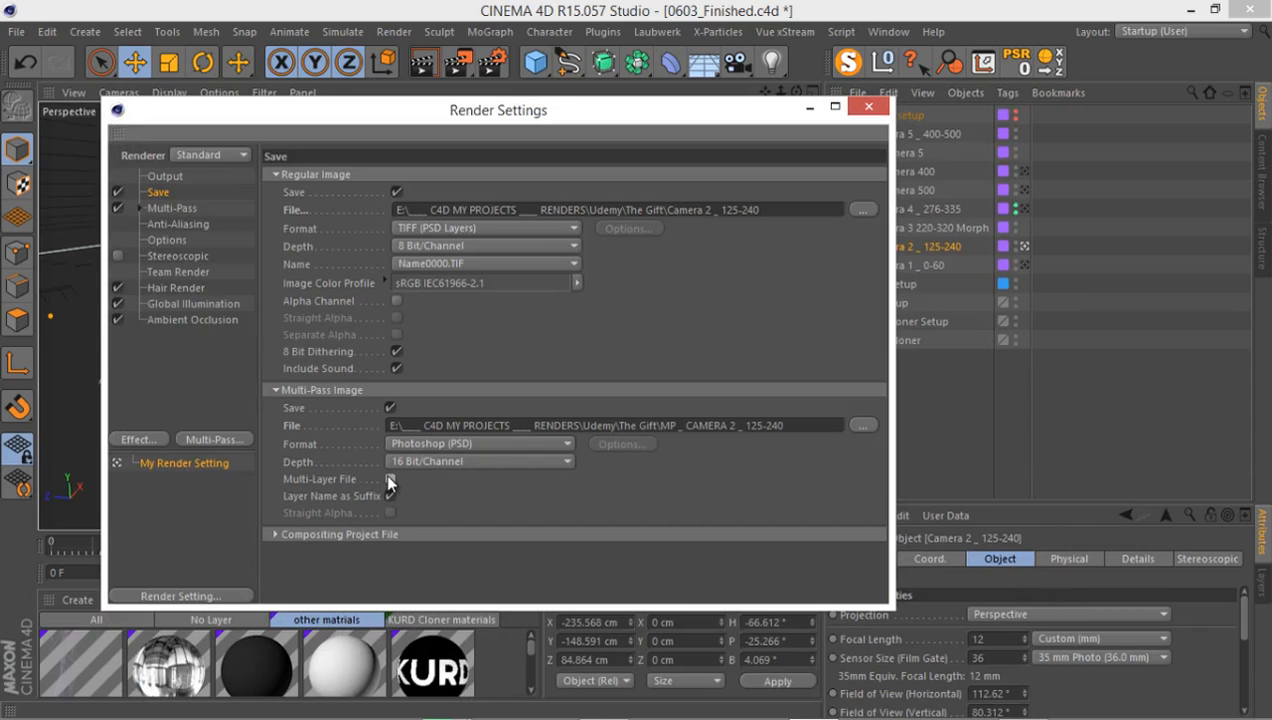
Review the passes listed under Multi-Pass and collapse the list again.
click(152, 208)
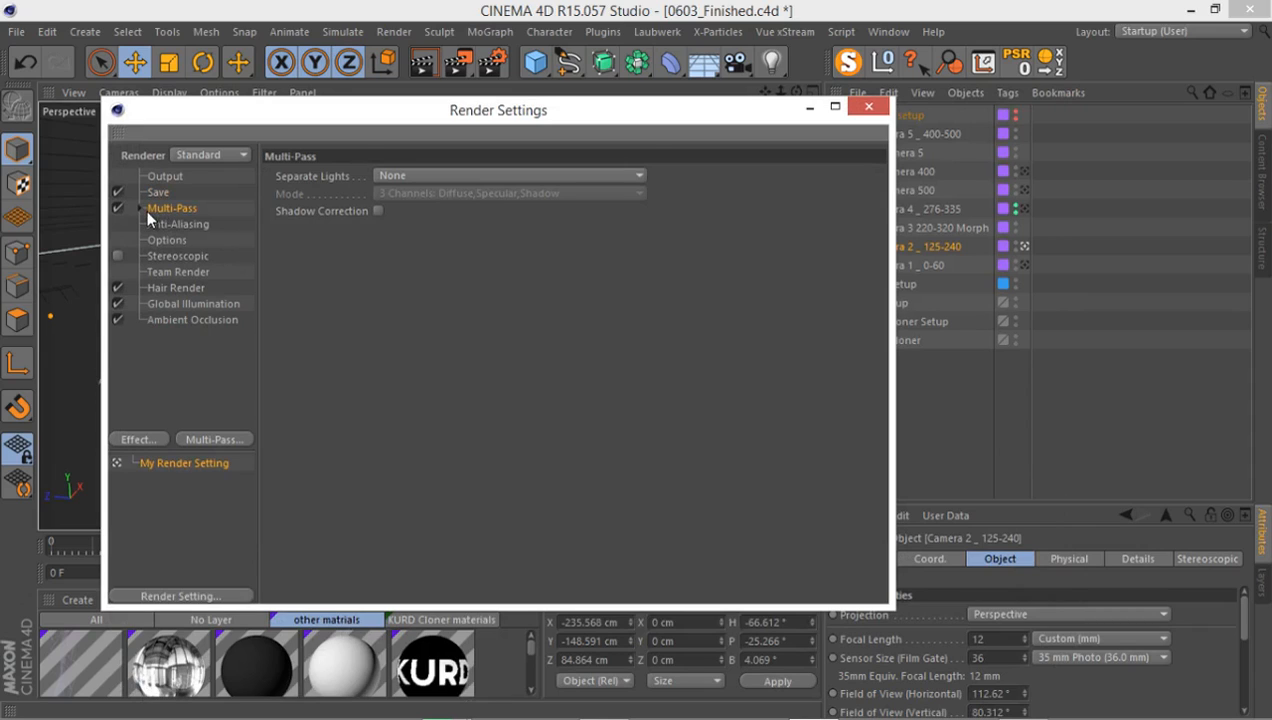
click(140, 208)
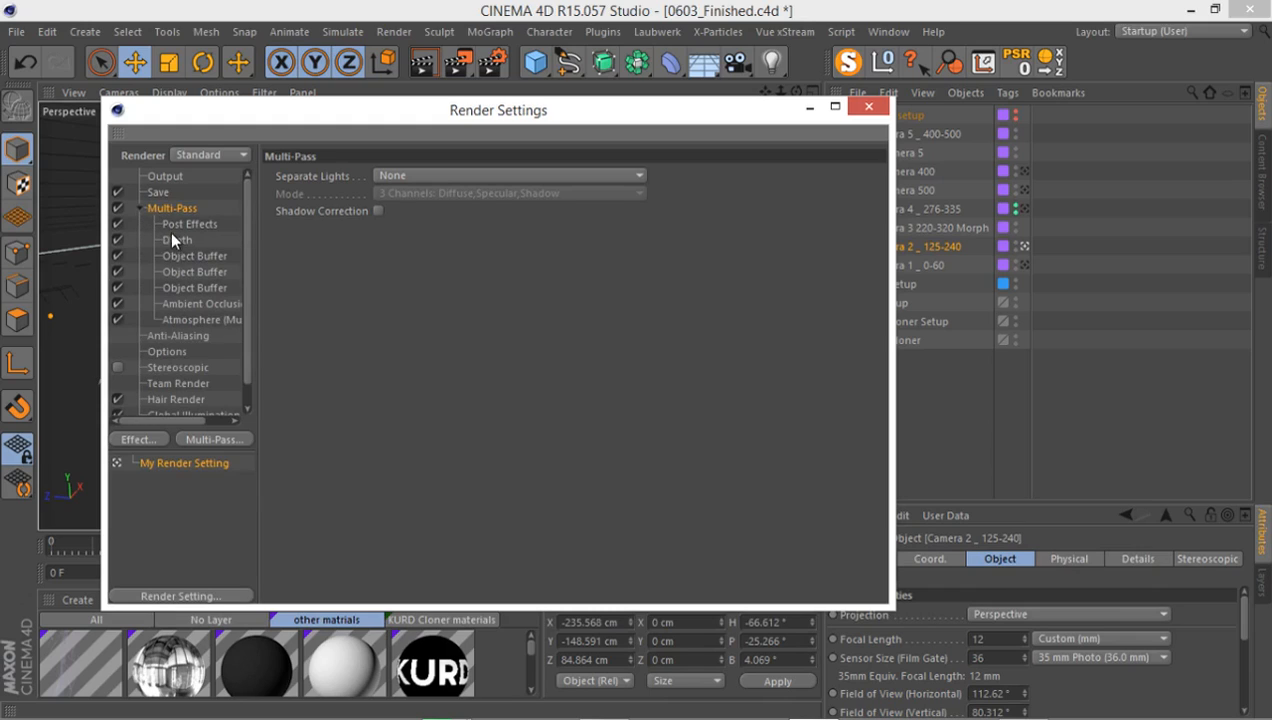
click(148, 208)
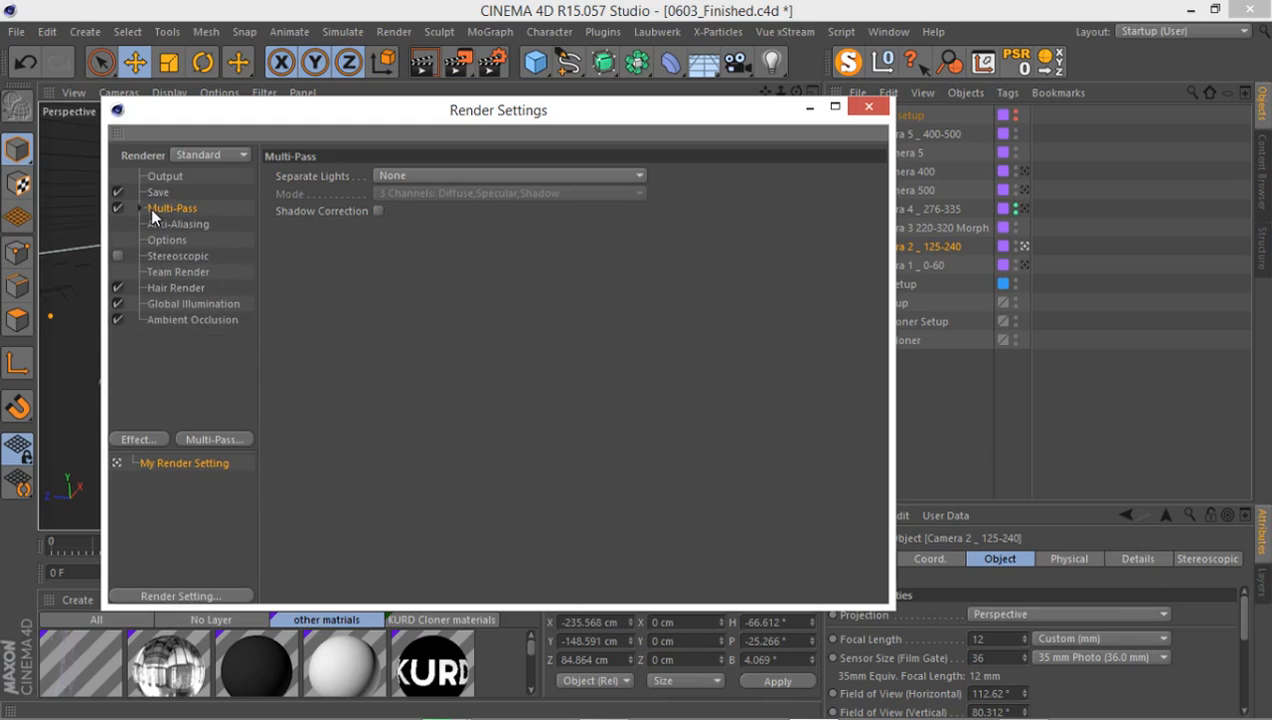
Set the regular image's save format to Photoshop (PSD) with a depth of 16 Bit/Channel.
click(175, 191)
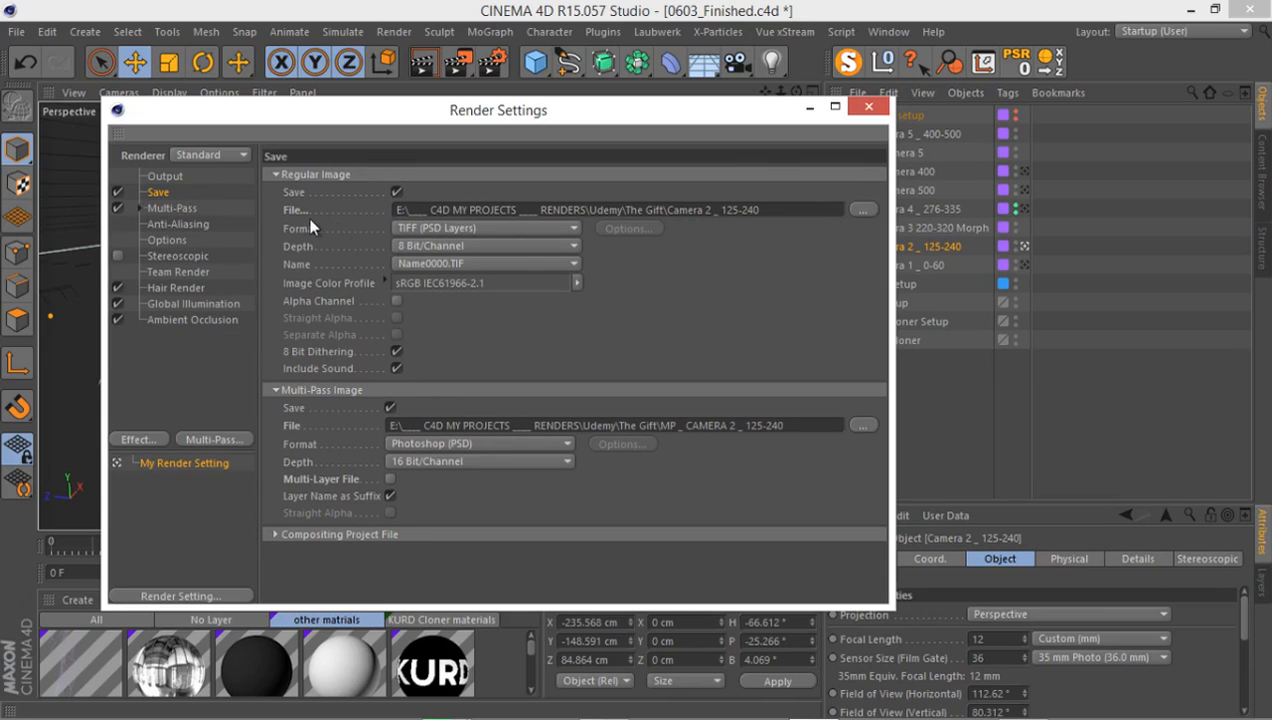
click(435, 231)
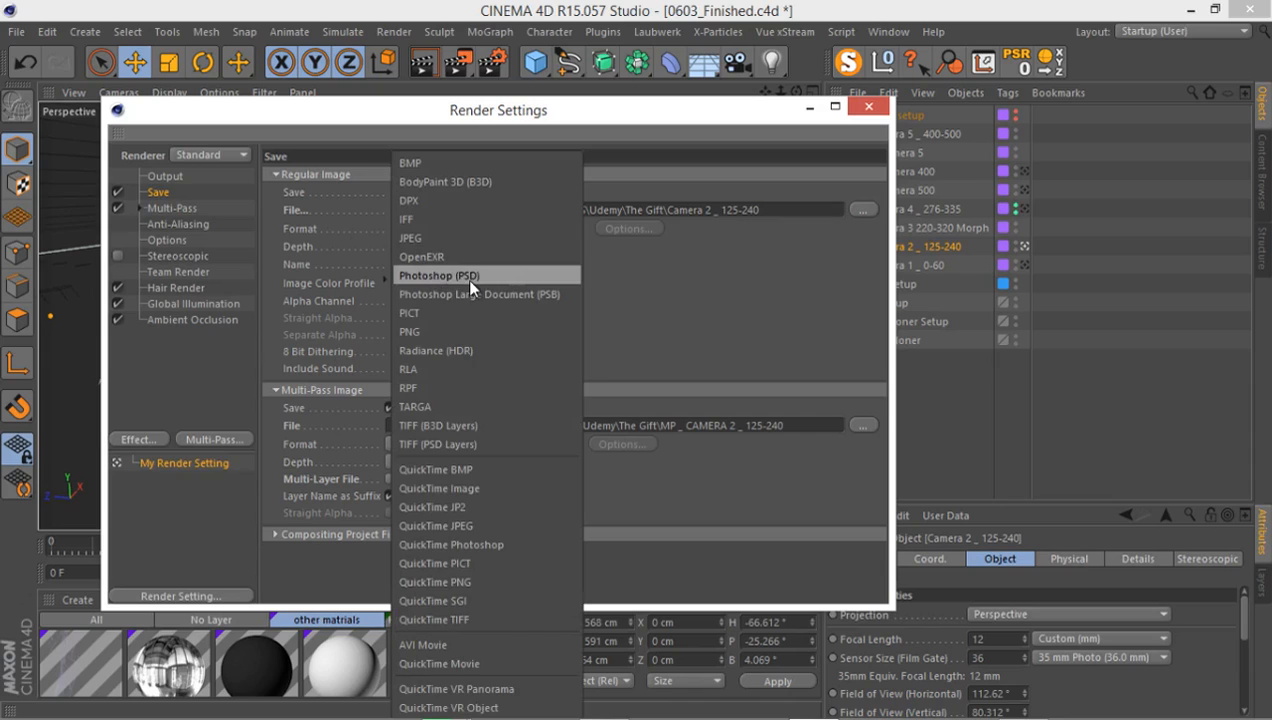
click(466, 278)
click(427, 243)
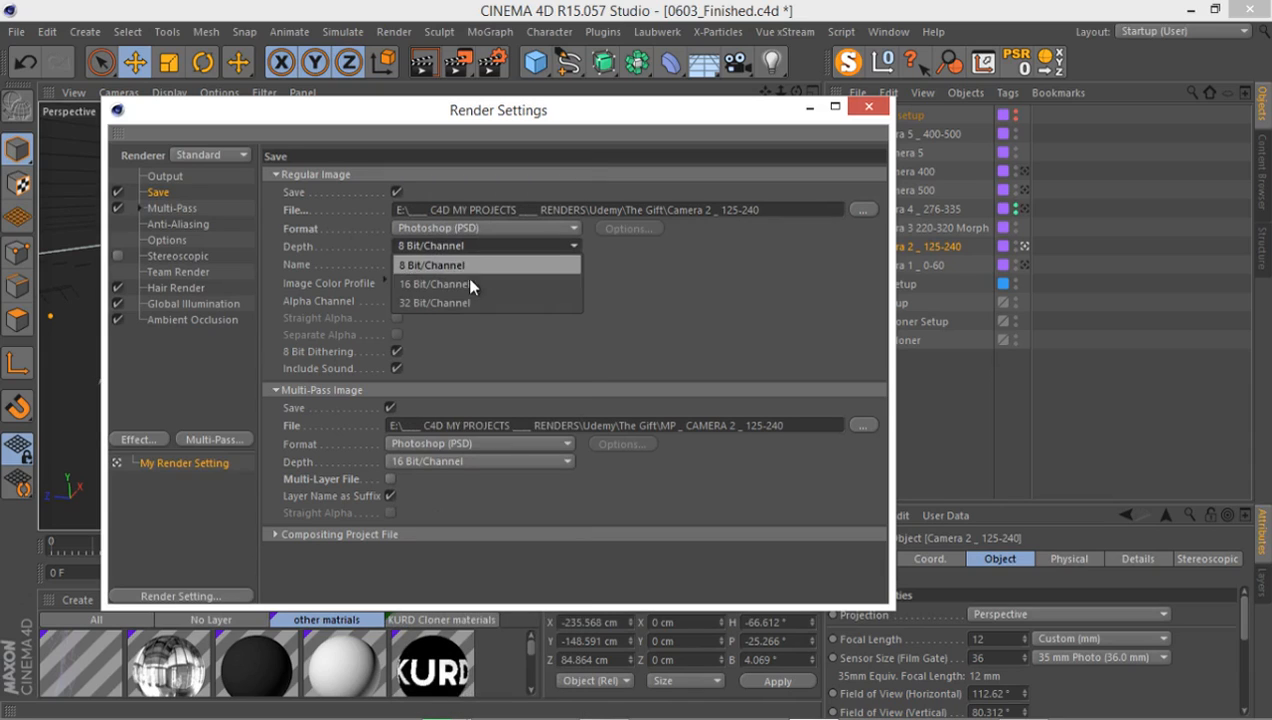
click(476, 289)
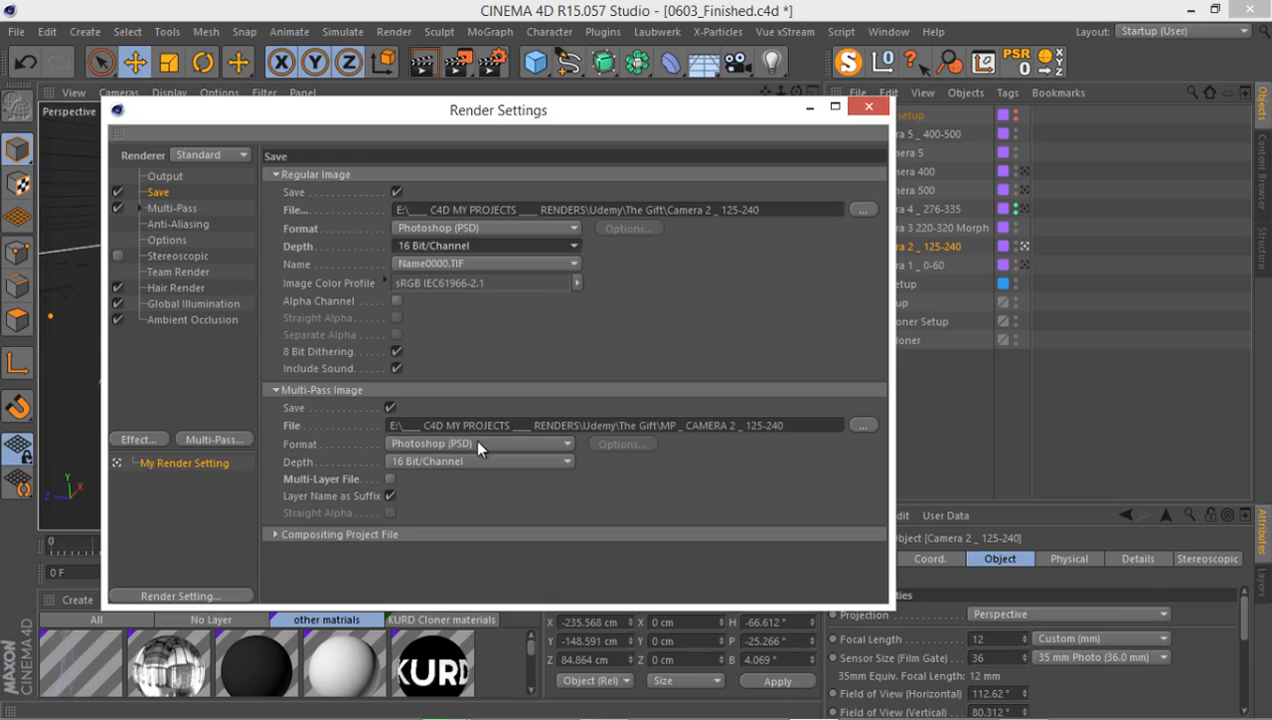
Collapse the Multi-Pass Image settings, expand Compositing Project File and enable Include 3D Data for After Effects.
click(350, 389)
click(305, 410)
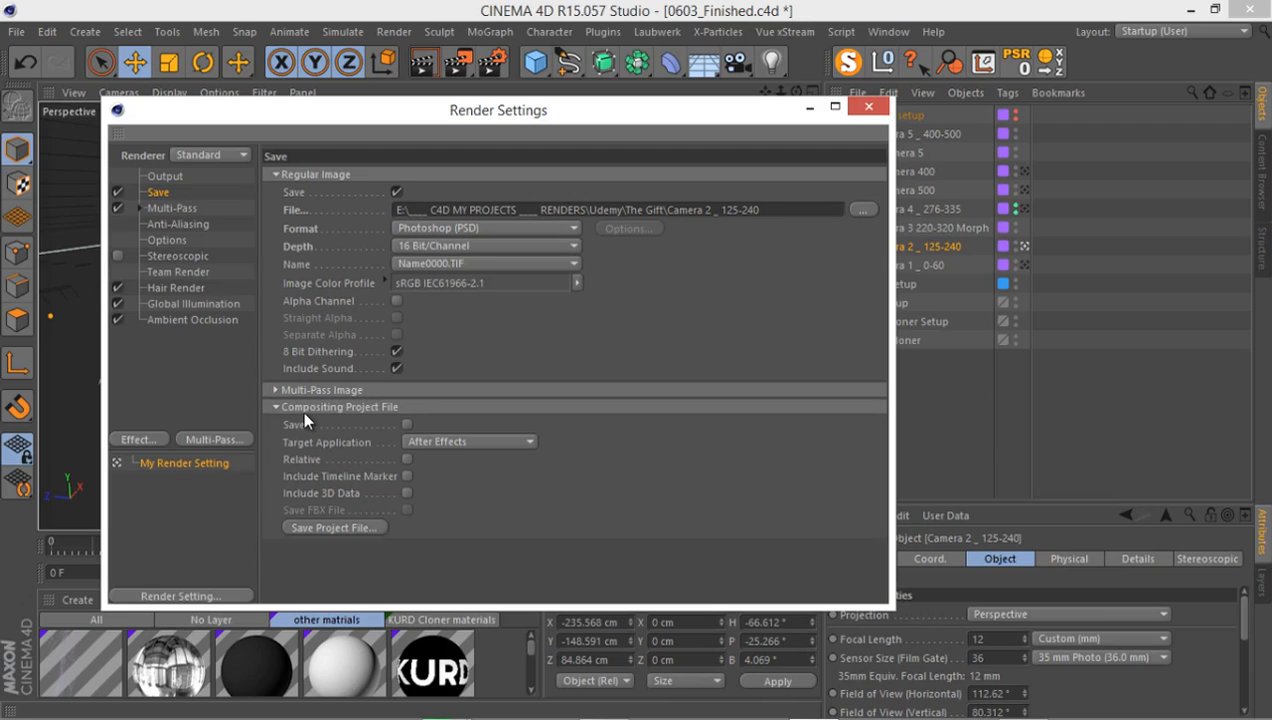
drag(480, 128, 1027, 255)
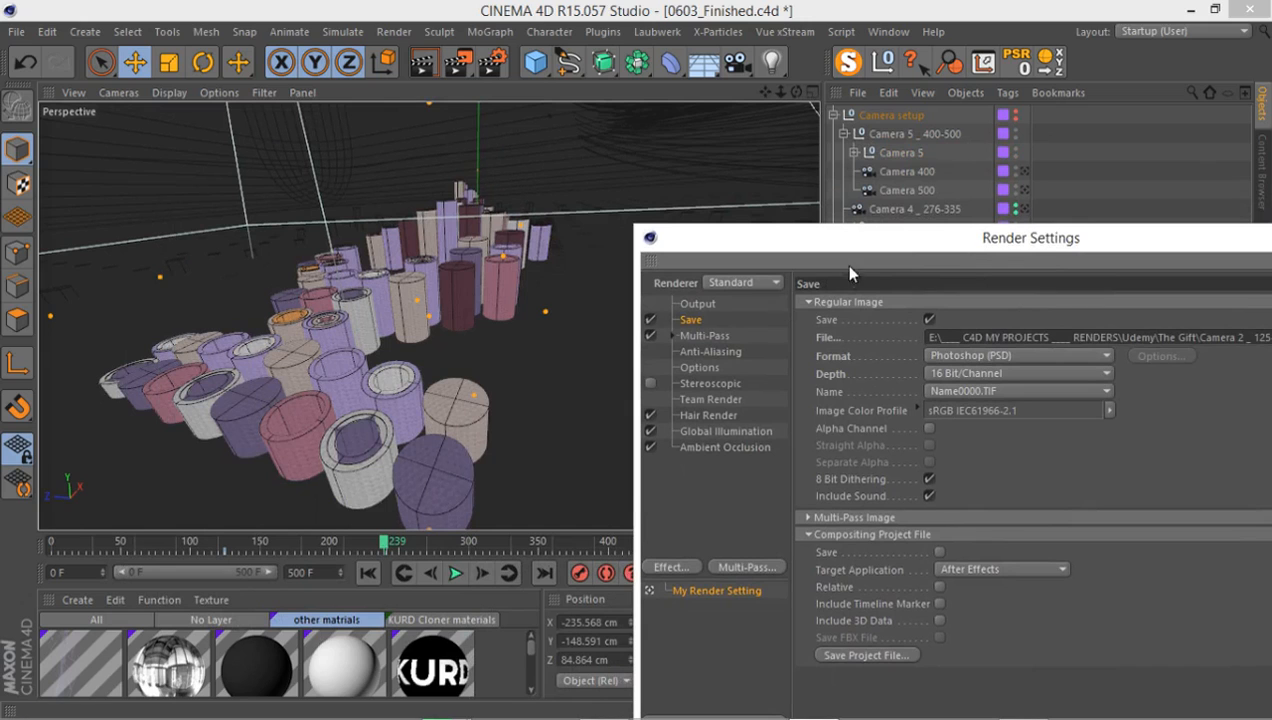
drag(842, 241, 822, 461)
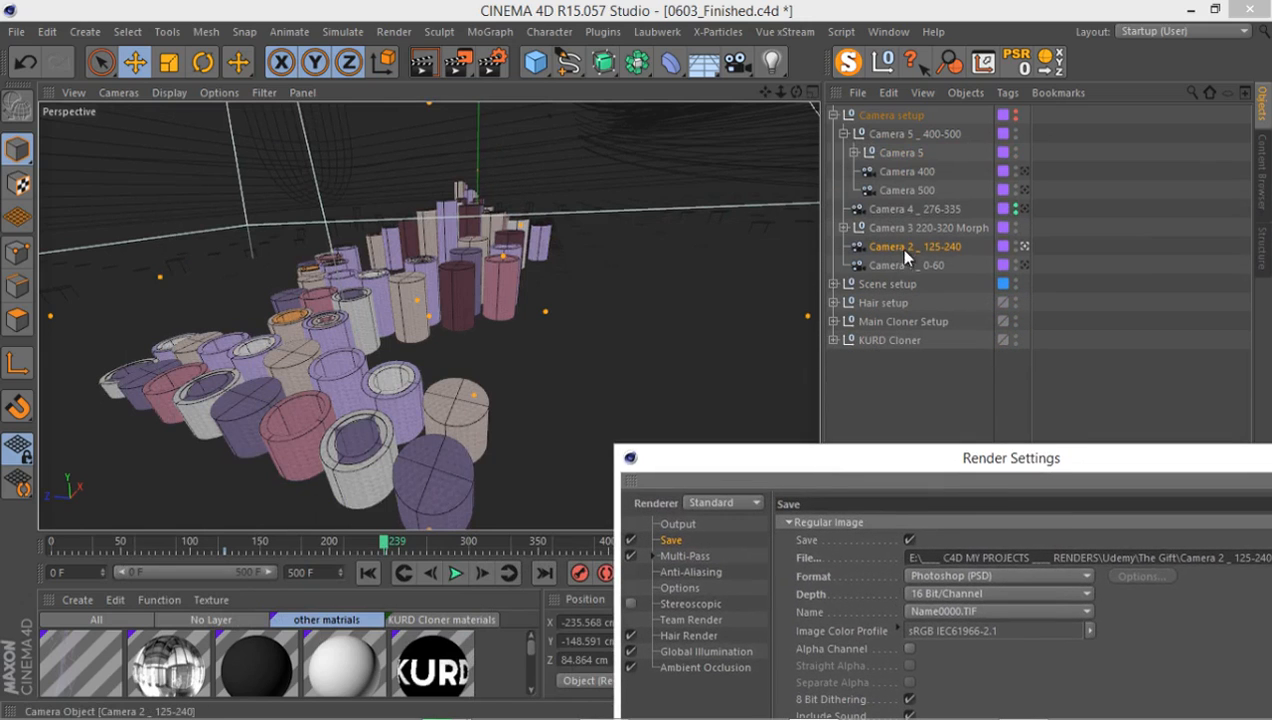
drag(715, 458, 299, 116)
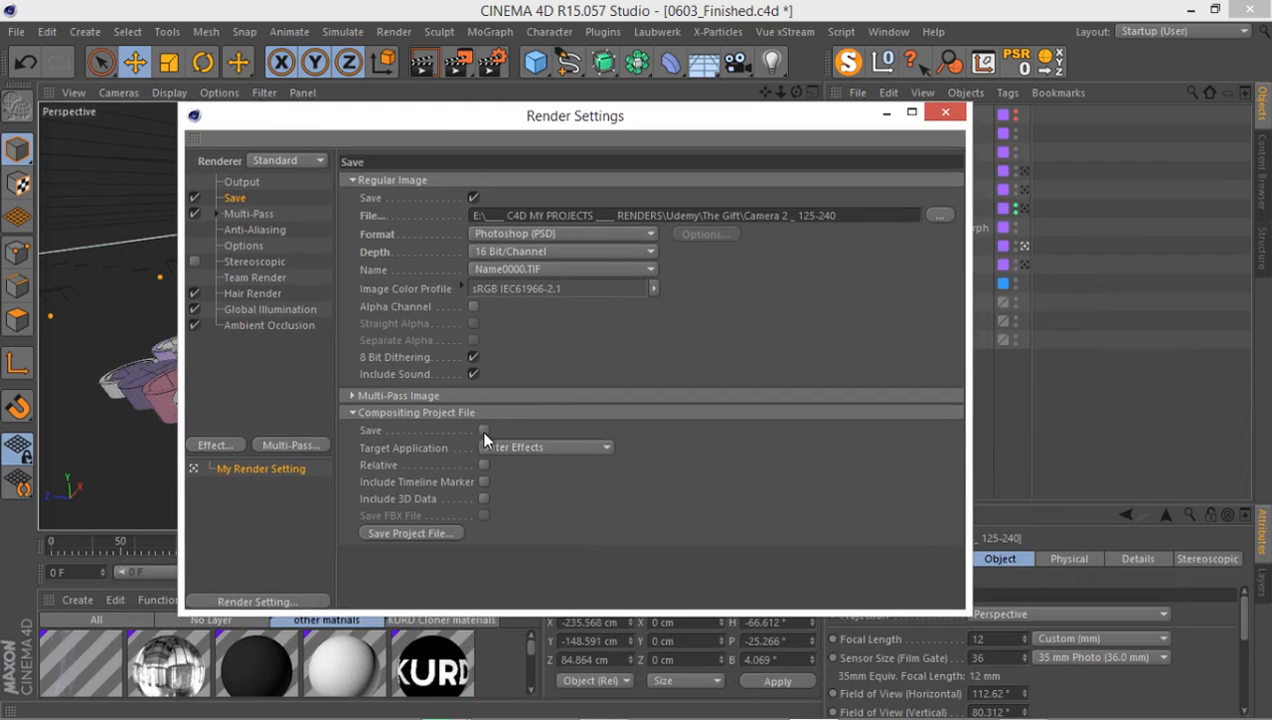
click(483, 499)
Review the Anti-Aliasing settings, choosing Best as the mode and checking the Max Level choices.
click(255, 230)
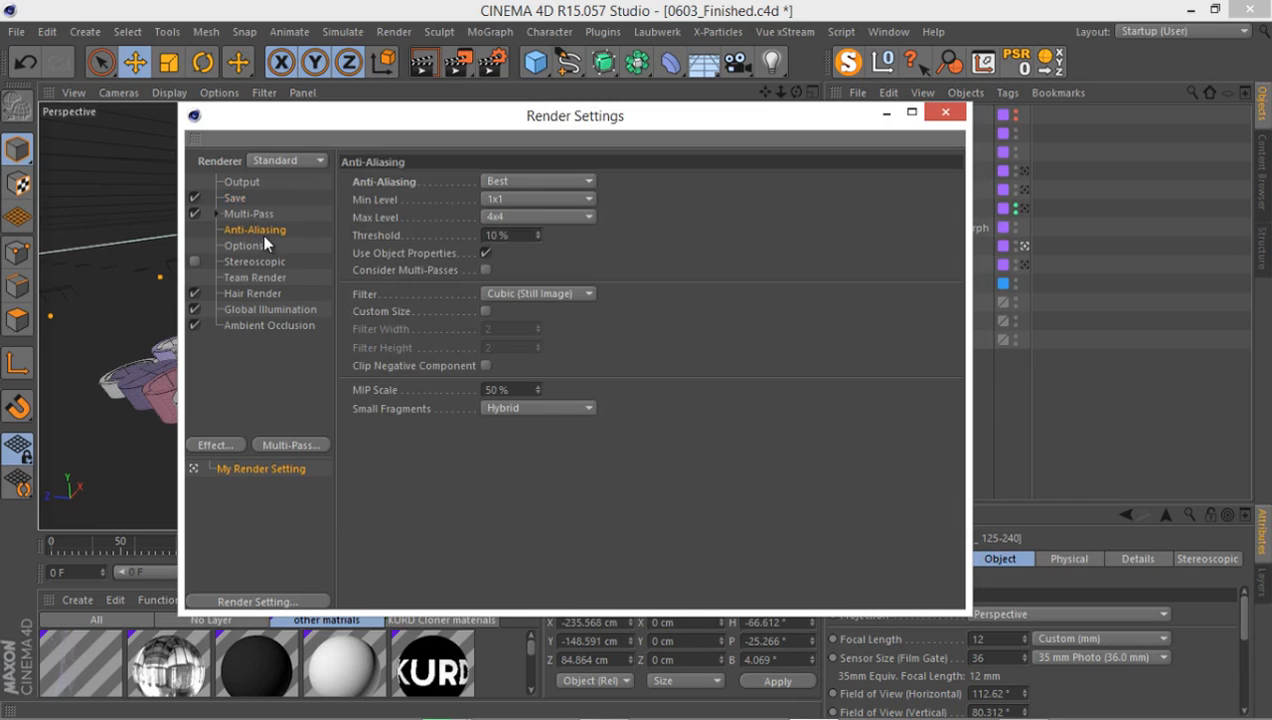
click(540, 181)
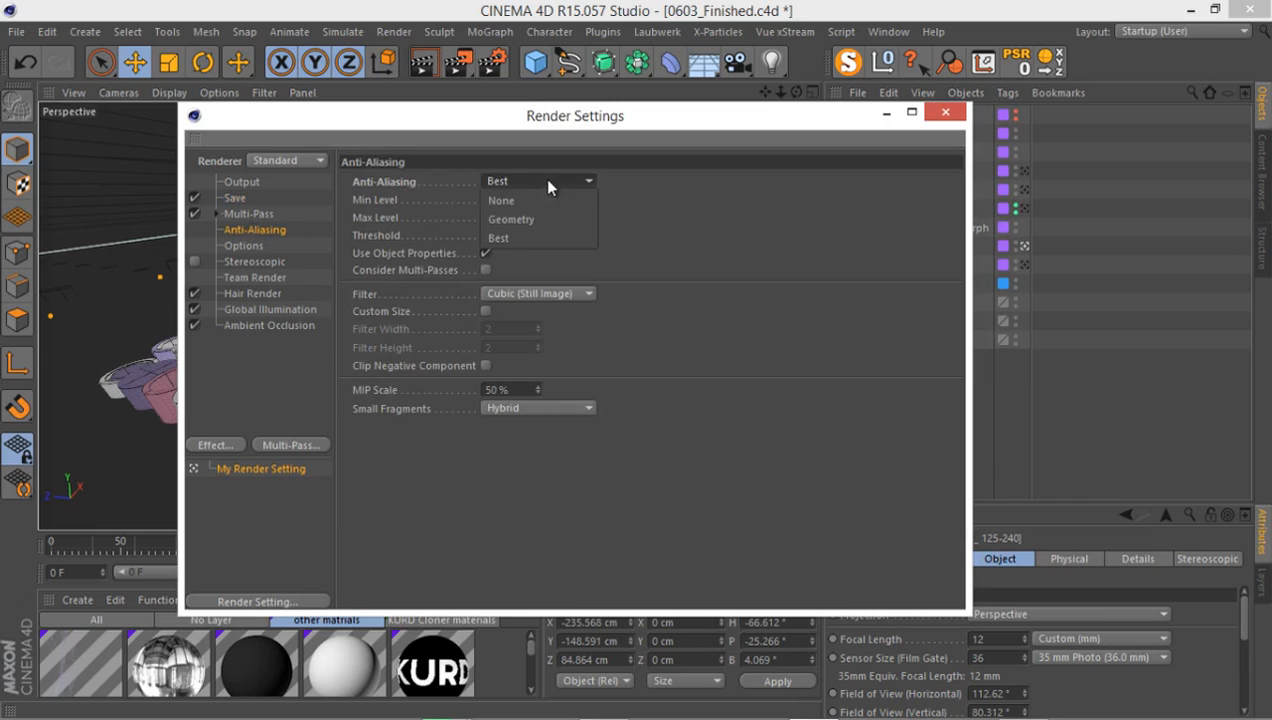
click(530, 240)
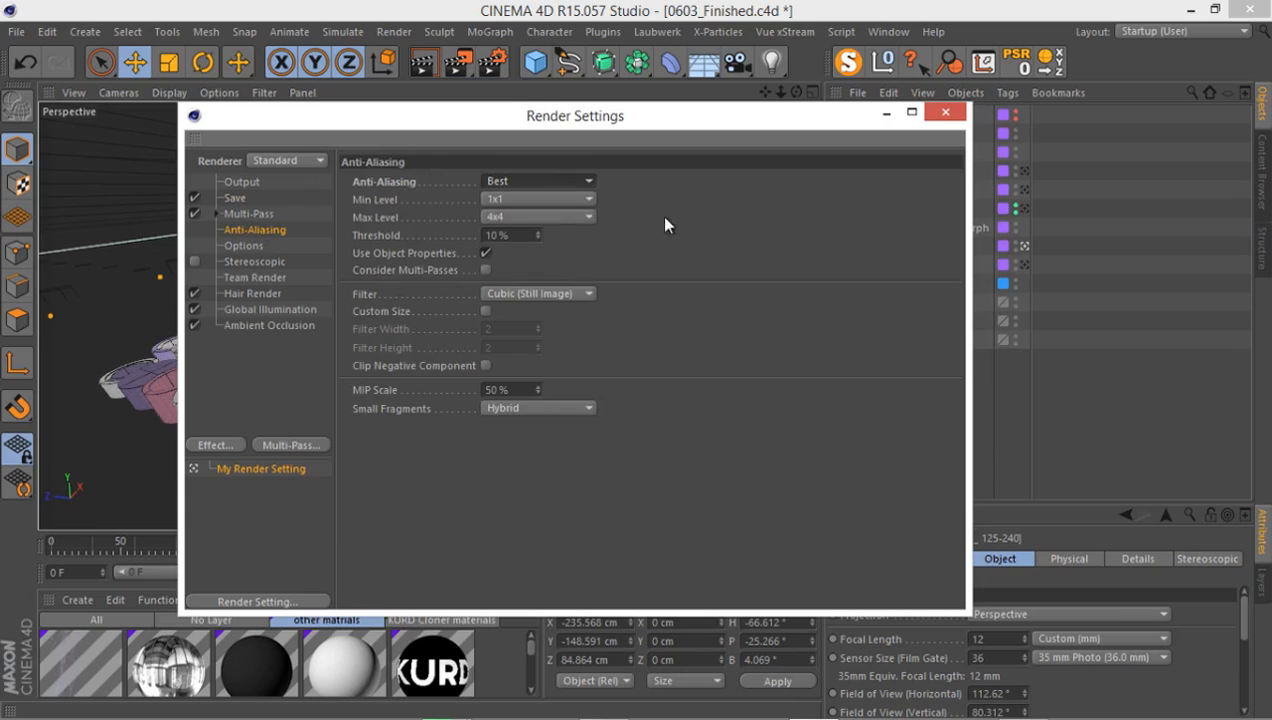
click(564, 218)
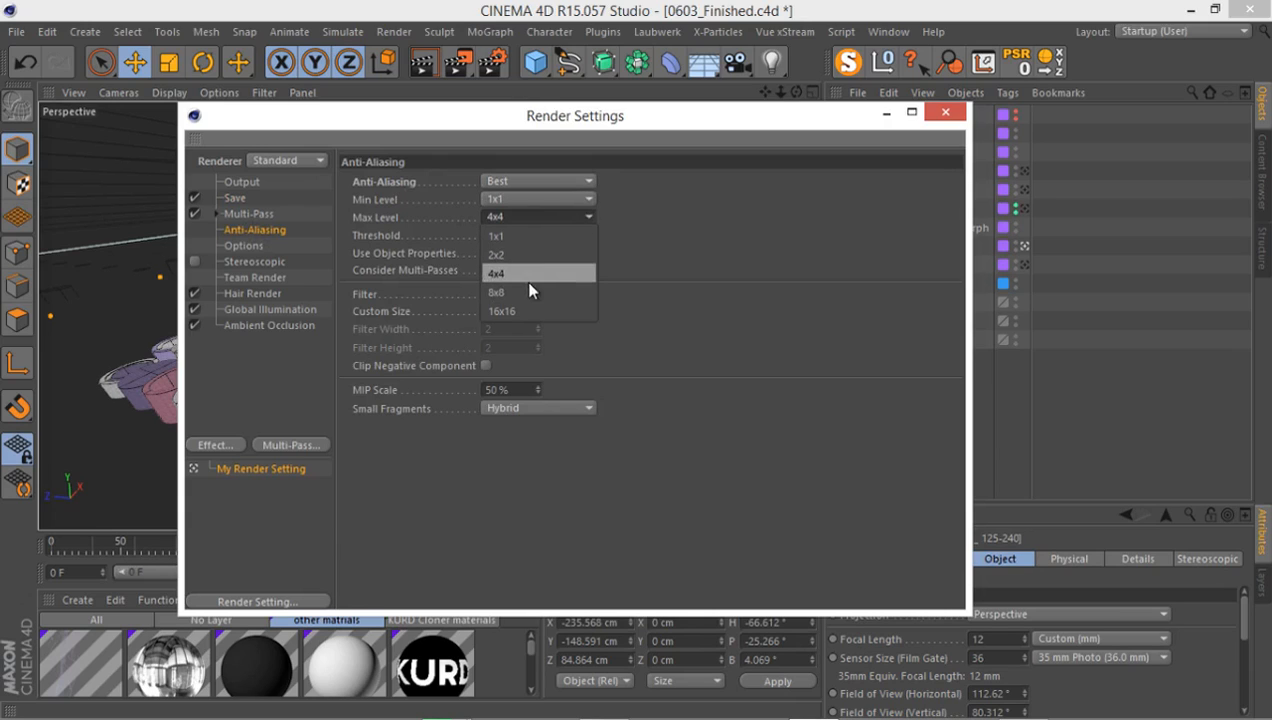
click(712, 240)
click(568, 217)
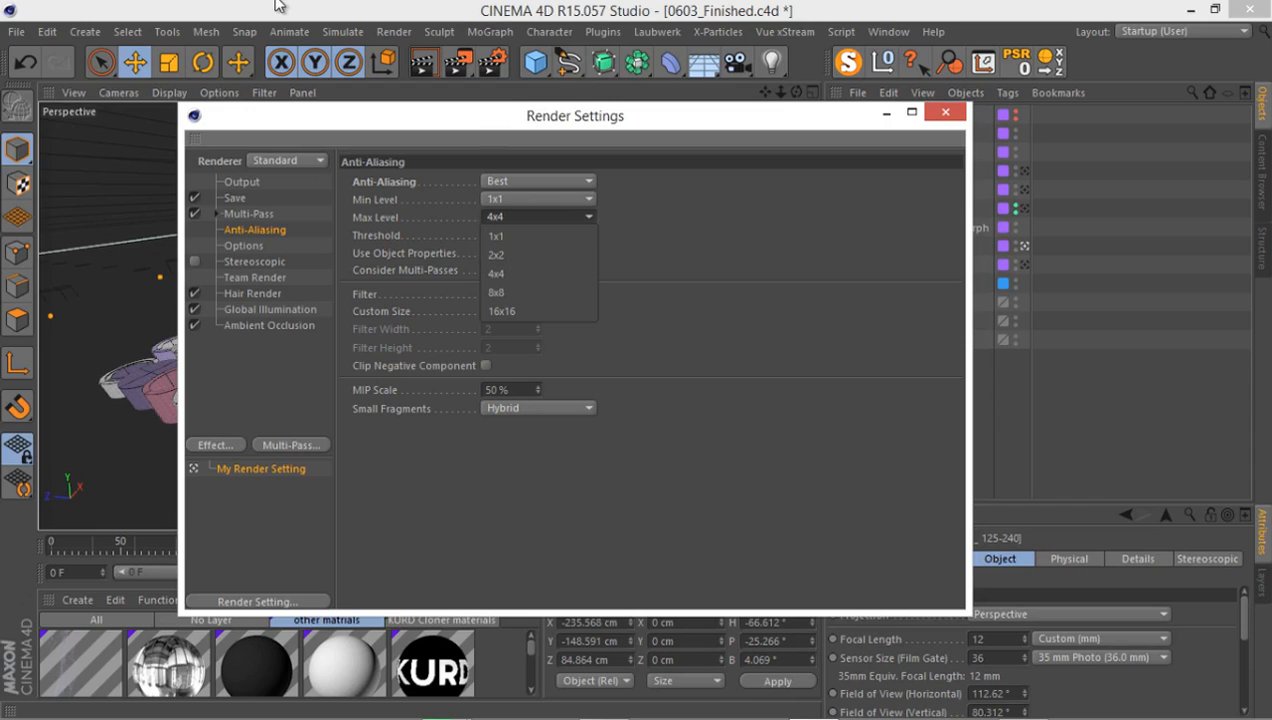
click(668, 201)
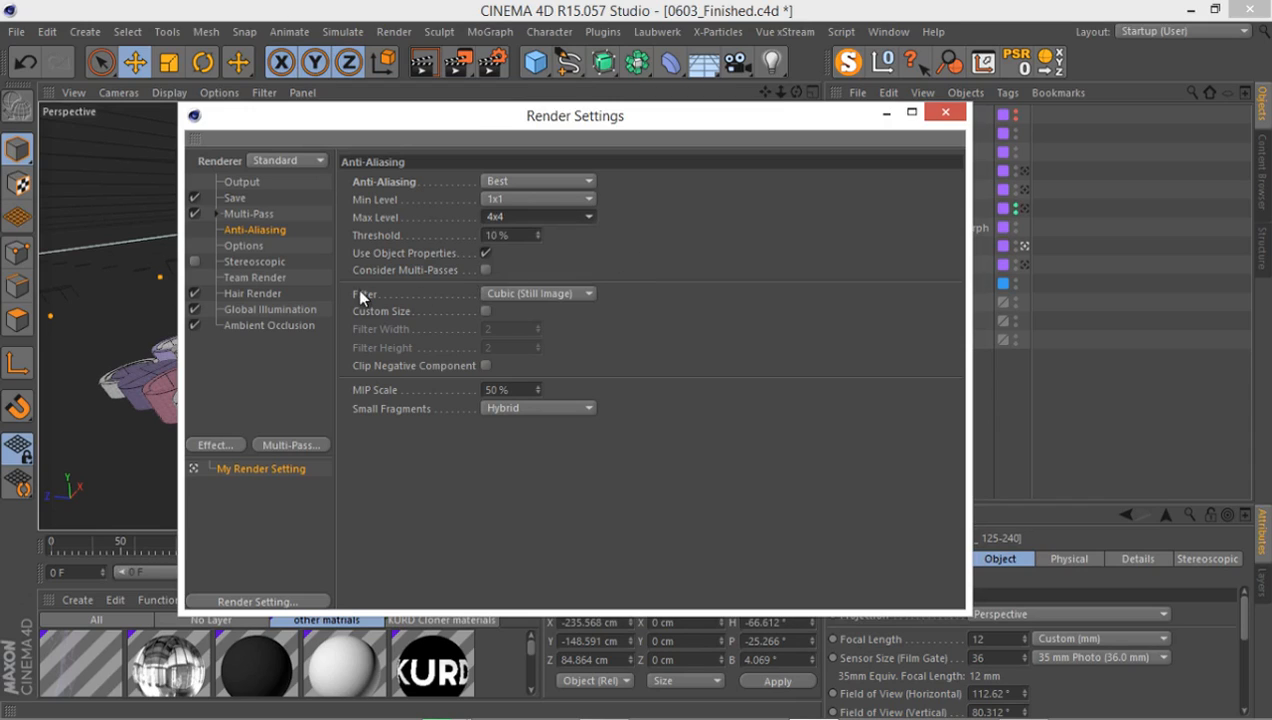
Review the render Options and the Global Illumination settings, including Irradiance Cache (Legacy).
click(246, 247)
click(257, 307)
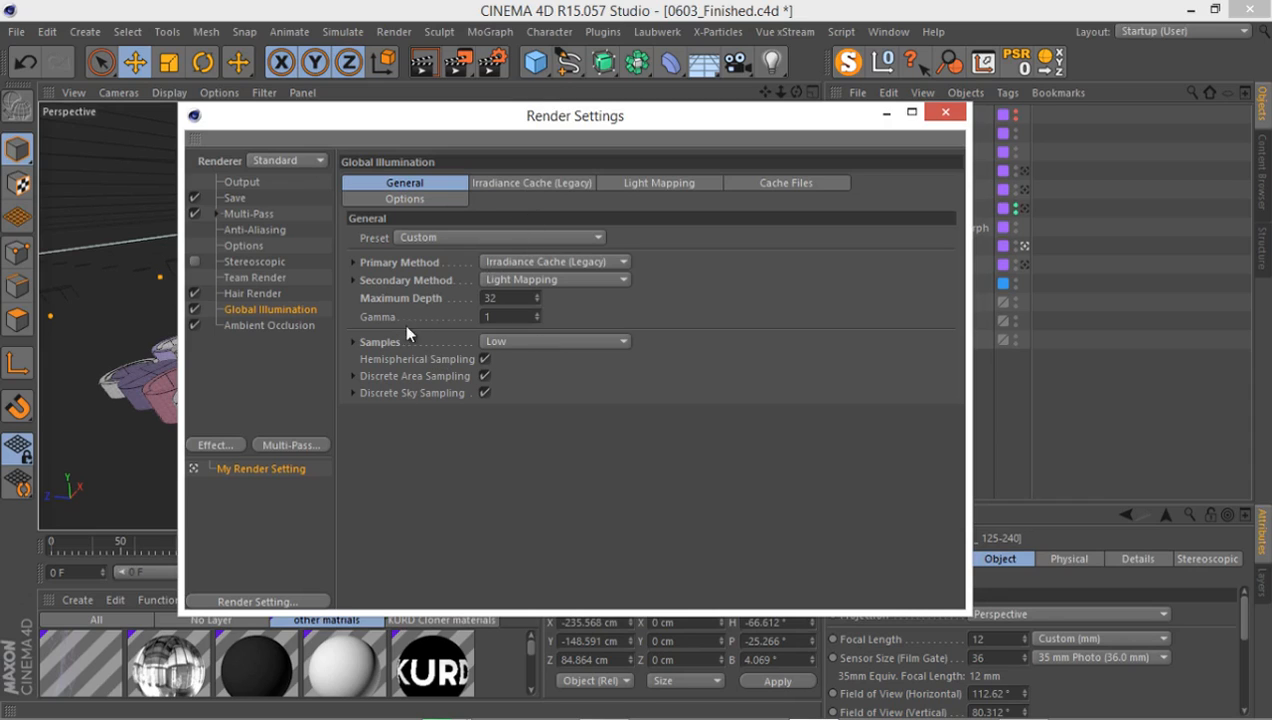
click(480, 188)
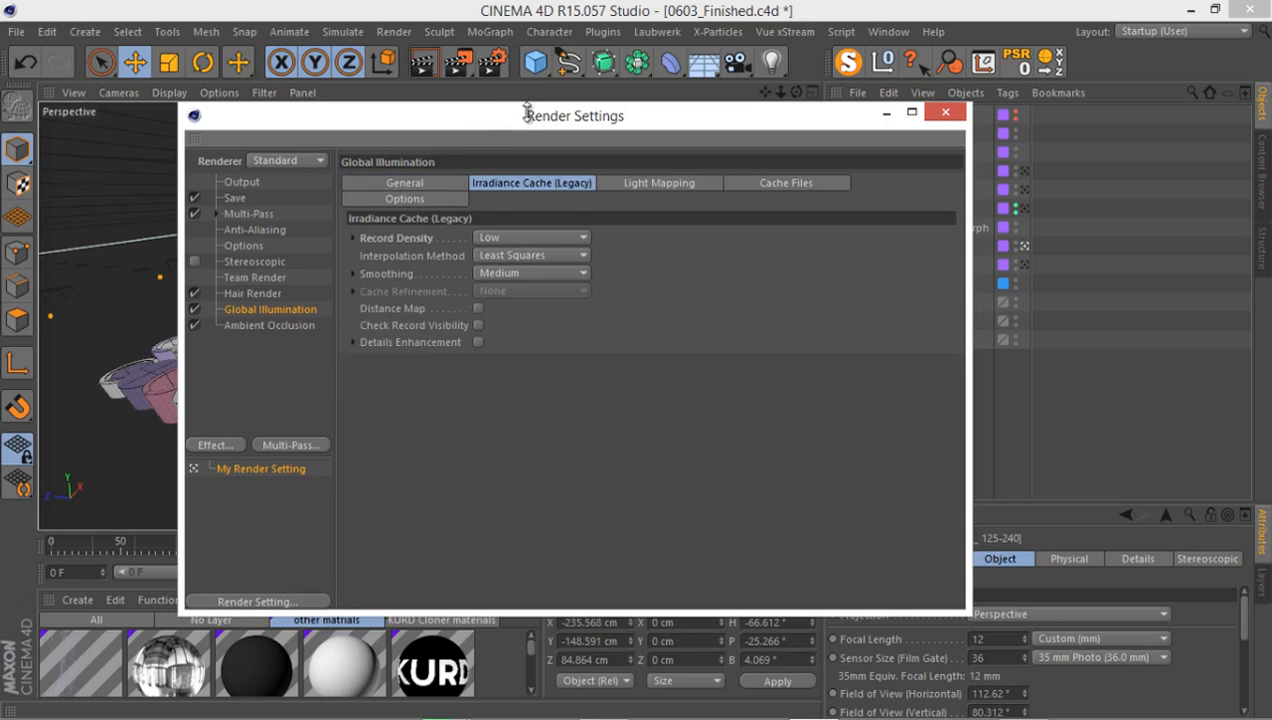
drag(519, 116, 664, 95)
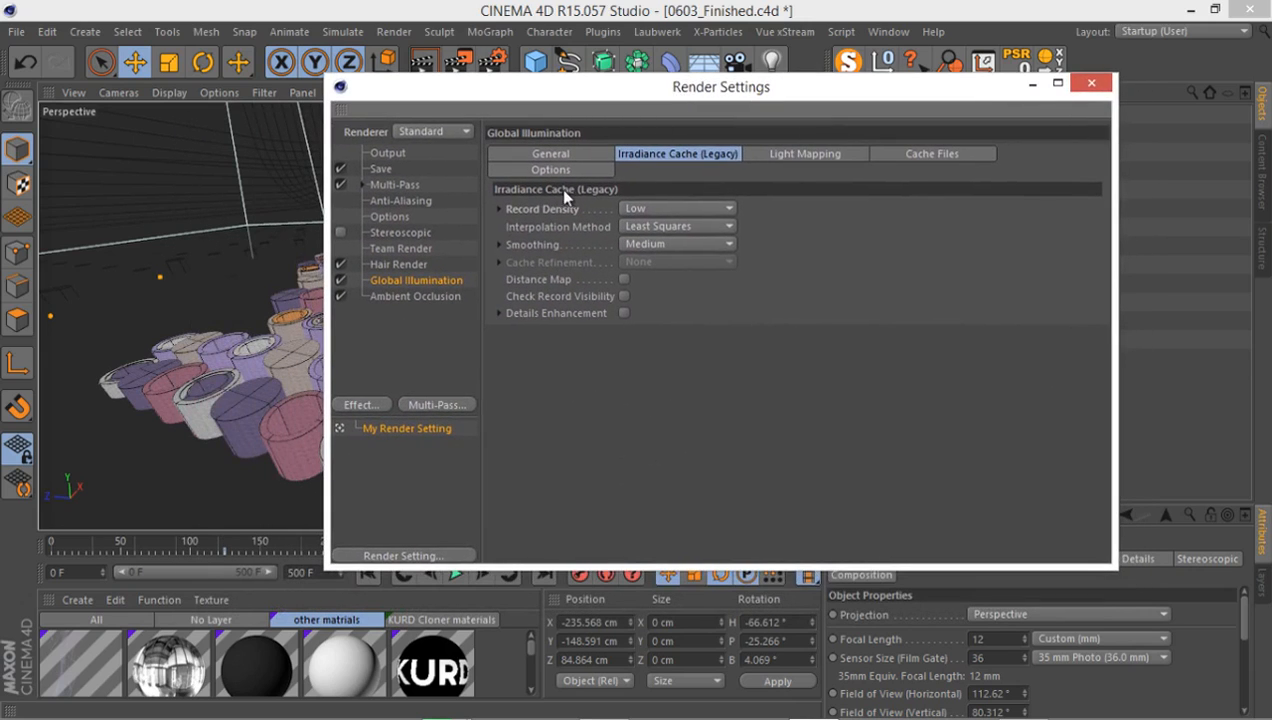
Set the Ambient Occlusion effect to 20 minimum samples, 200 maximum samples and 40% accuracy.
click(395, 297)
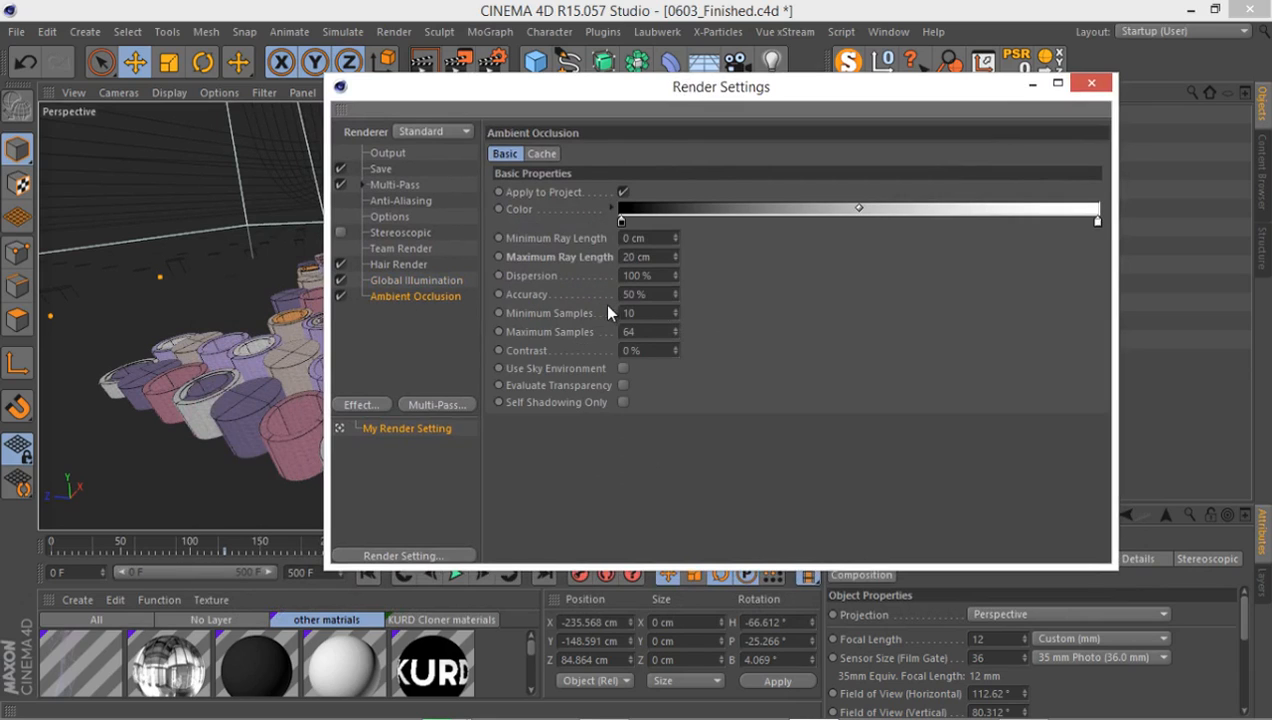
double_click(635, 313)
text(20)
double_click(662, 327)
text(200)
key(Return)
double_click(640, 292)
text(40)
text(30)
key(Return)
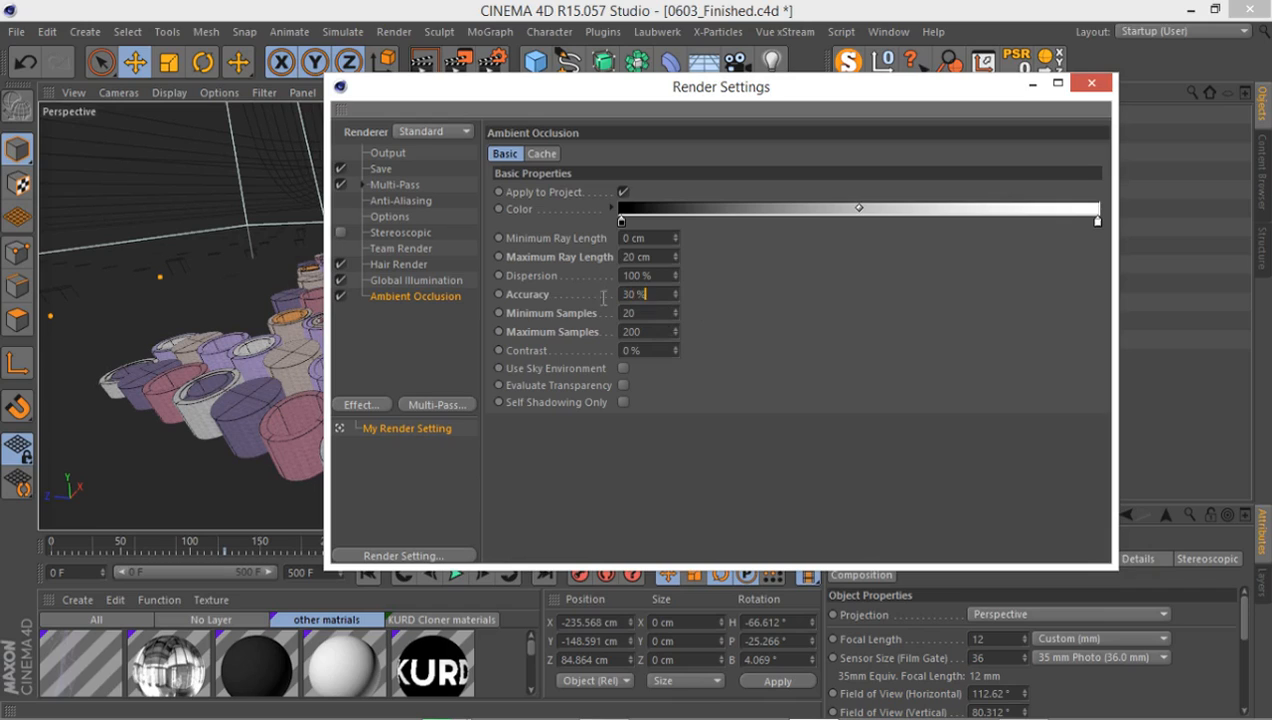
key(Return)
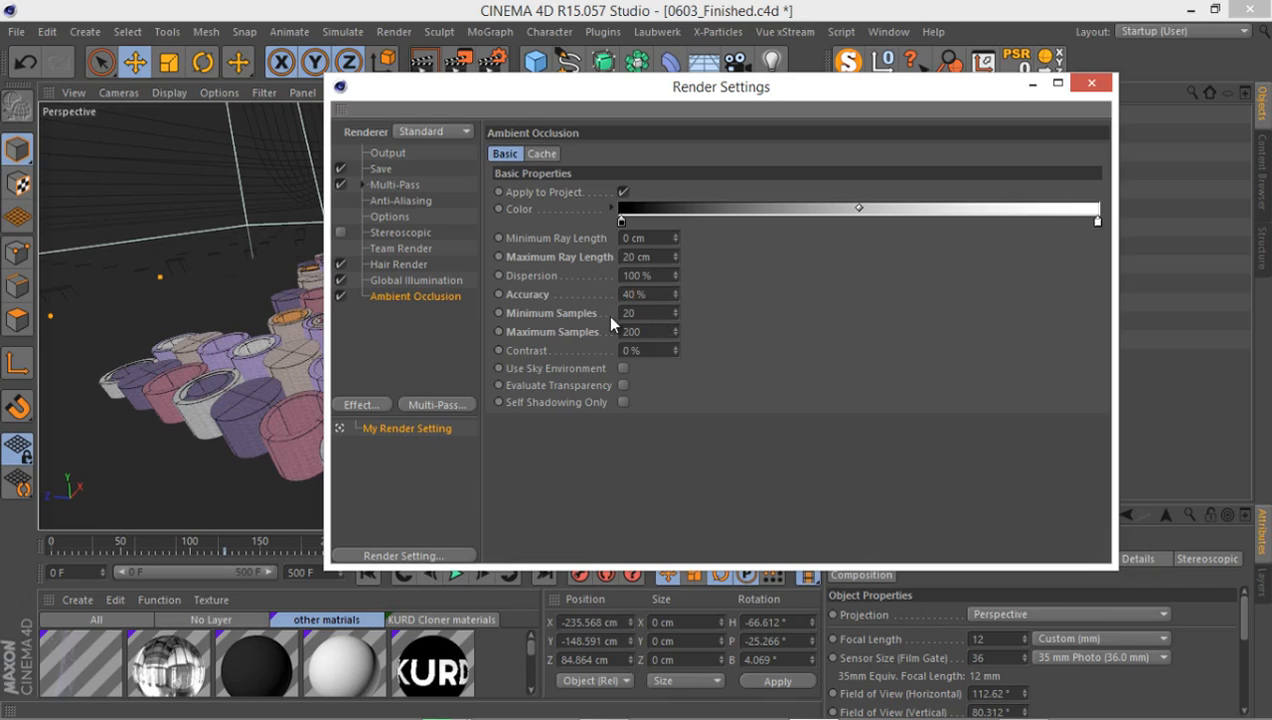